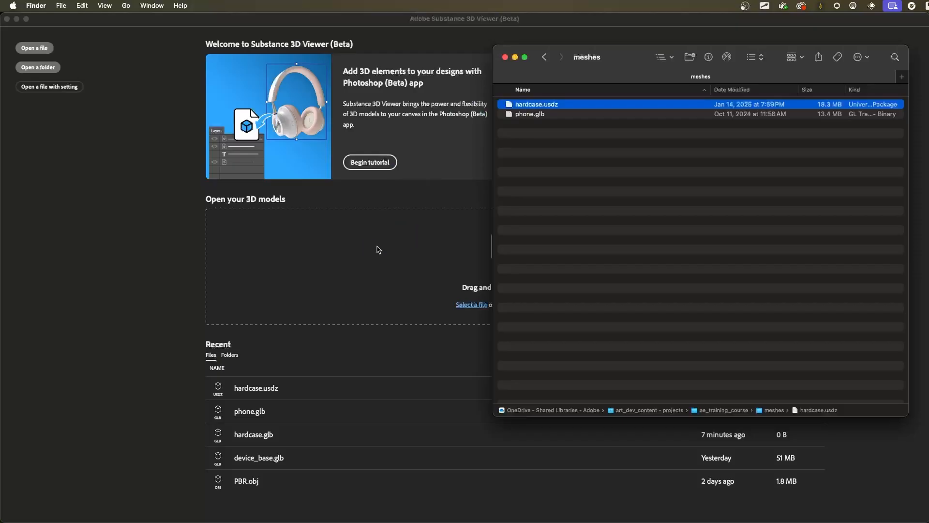
- Put the file window away, angle the view onto the hardcase model and show the front cover's appearance properties
click(516, 57)
click(611, 213)
drag(612, 216, 669, 178)
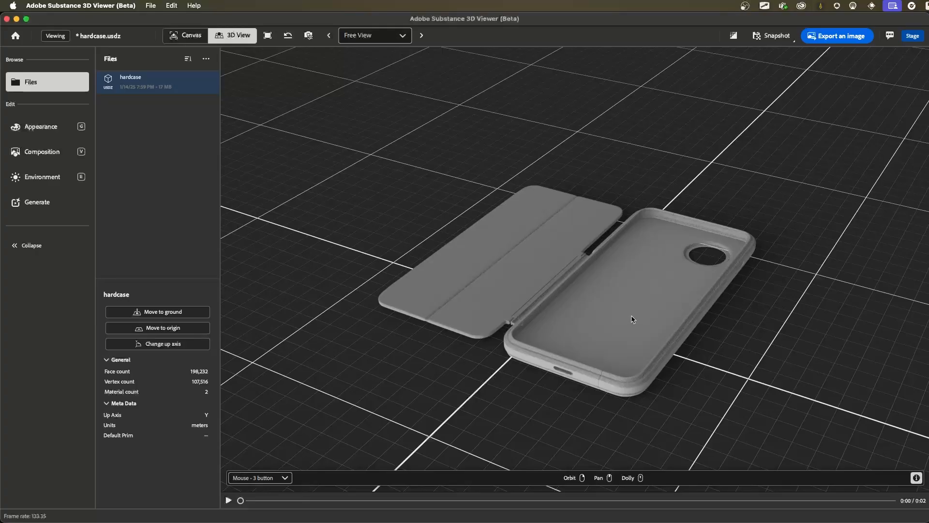
click(525, 262)
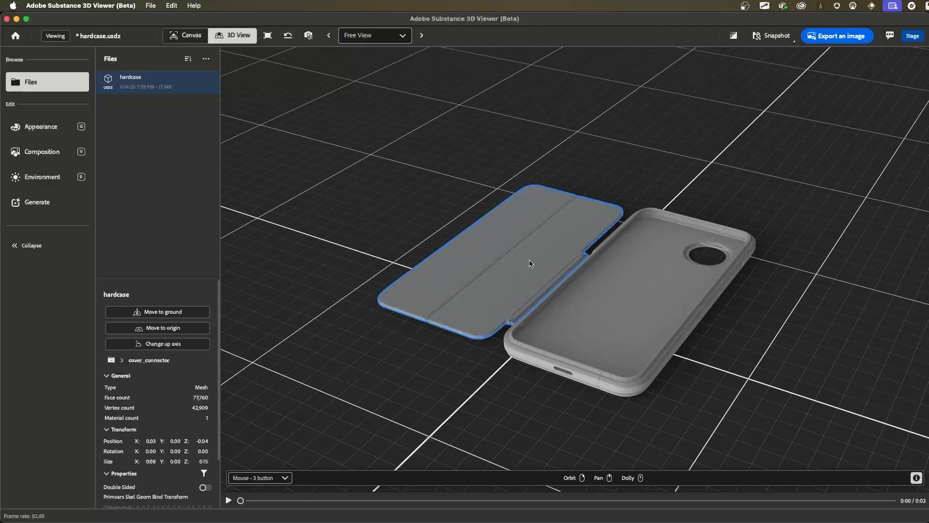
click(44, 128)
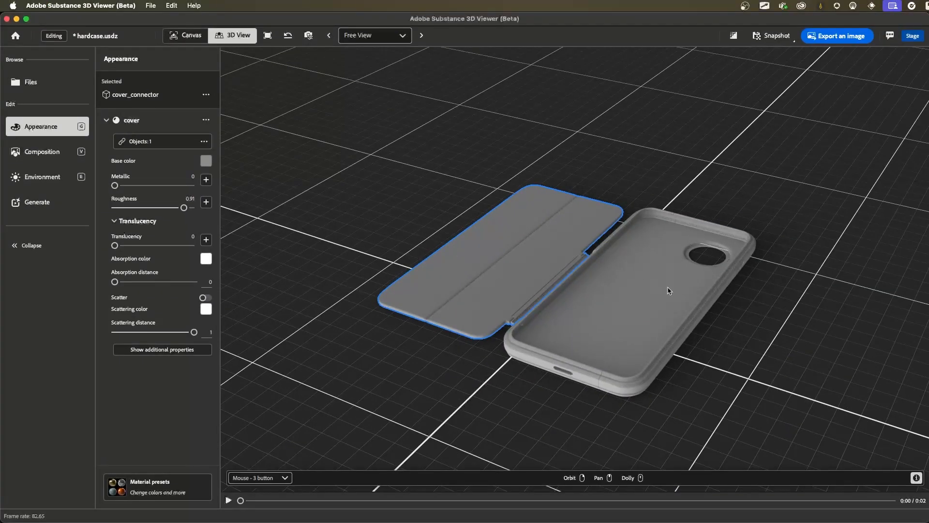
- Inspect which material is assigned to the case's back cover and side frame parts
click(632, 305)
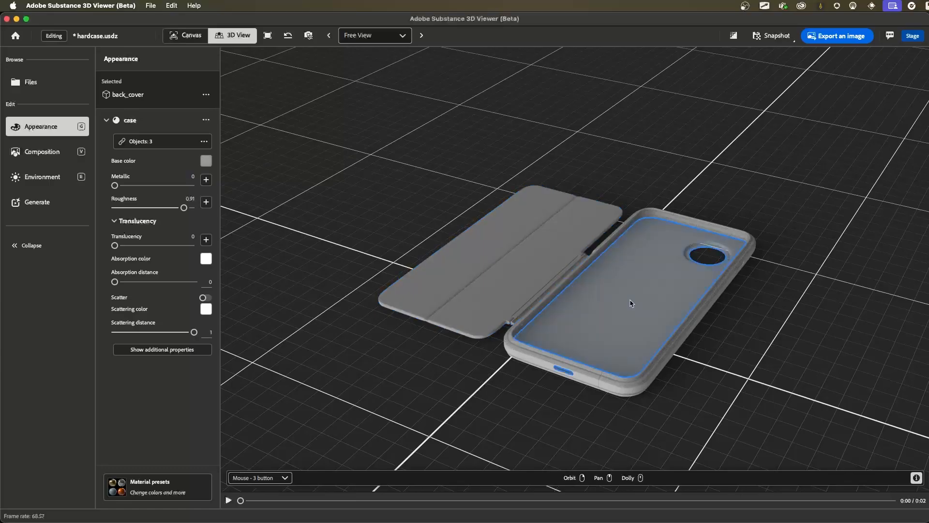
click(693, 224)
click(655, 254)
click(650, 216)
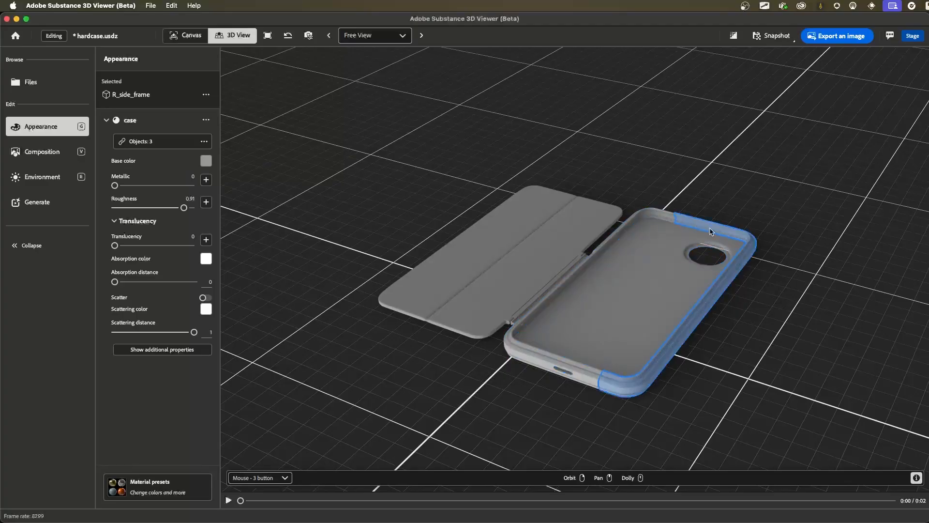
click(669, 280)
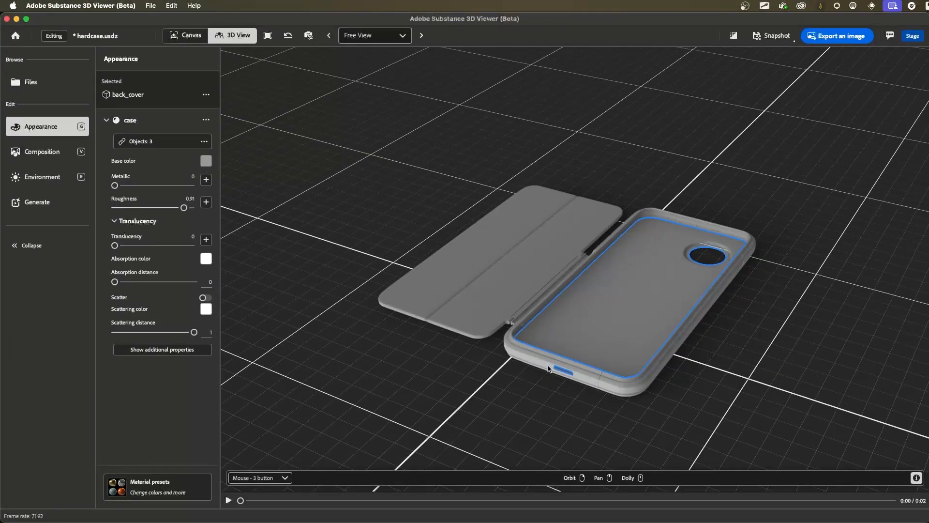
click(550, 368)
click(632, 327)
- Preview the cover's folding animation by scrubbing the timeline forward and returning it to the start
mouse_move(519, 383)
mouse_down()
mouse_move(587, 380)
mouse_move(530, 384)
mouse_up()
right_drag(567, 319, 570, 308)
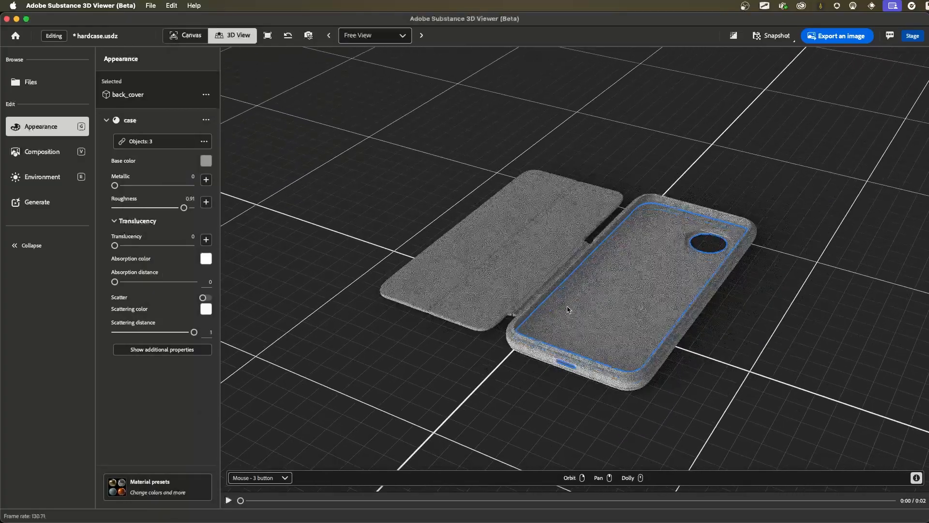
drag(241, 501, 331, 460)
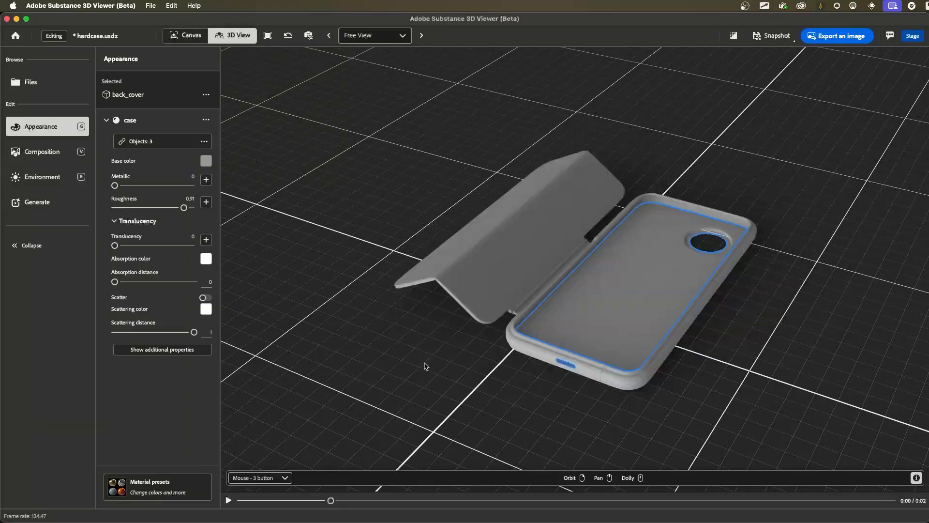
drag(331, 501, 240, 500)
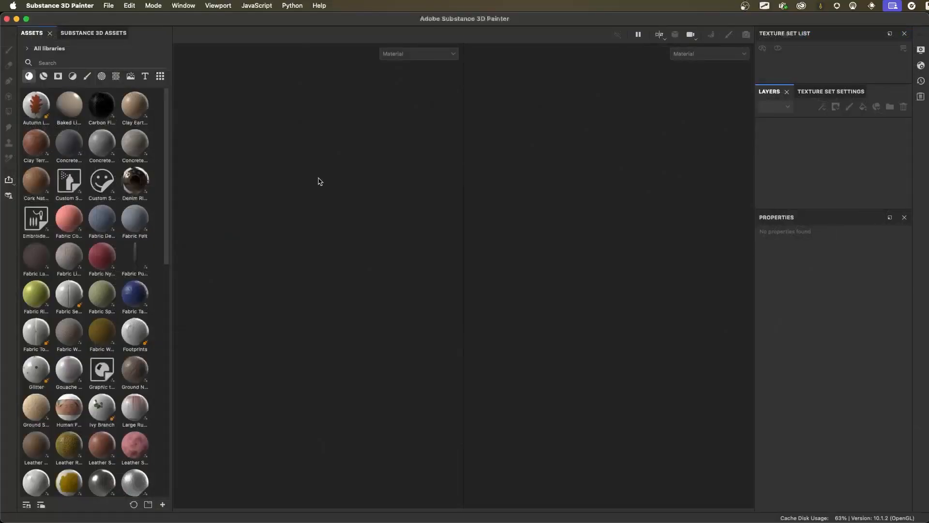
- Start a new project based on the ASM - PBR Metallic Roughness (starter_assets) template
click(109, 5)
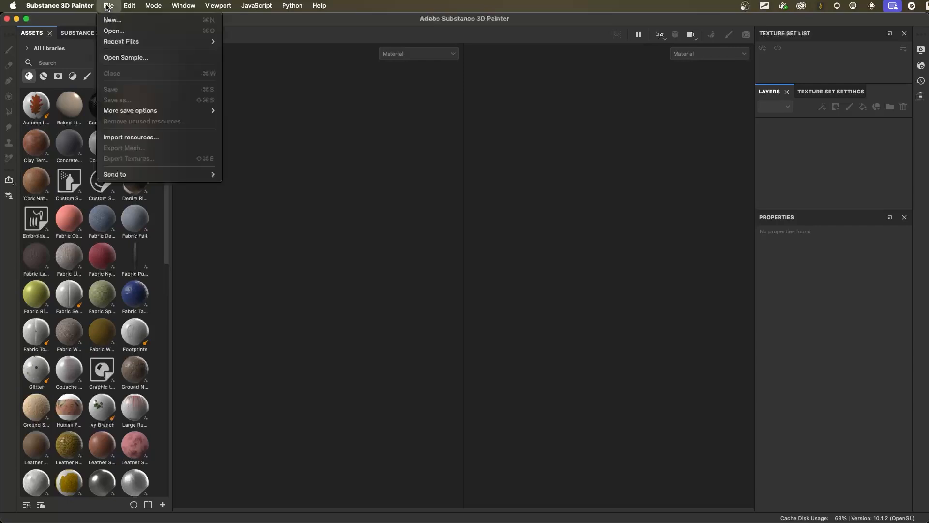
click(110, 19)
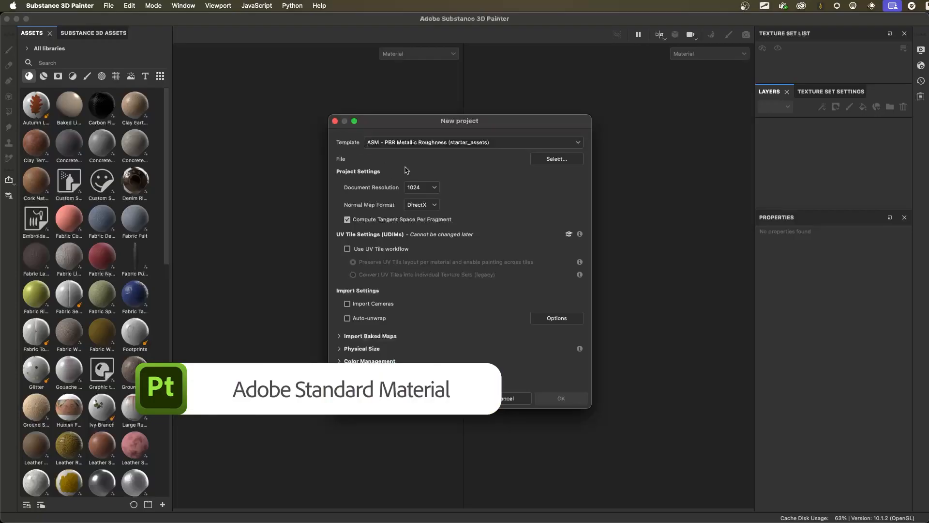
click(491, 143)
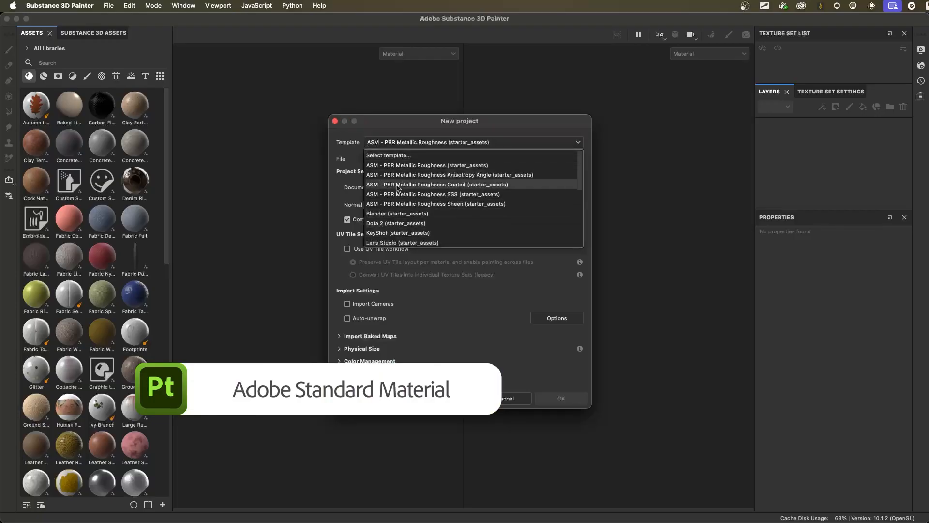
click(461, 164)
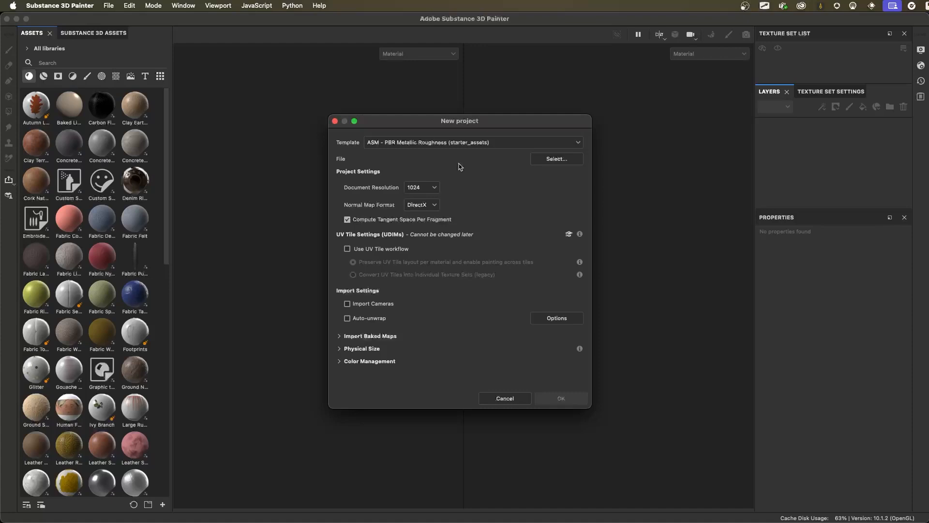
- Load hardcase.usdz from the meshes folder as the project's mesh and set the document resolution to 2048
click(543, 160)
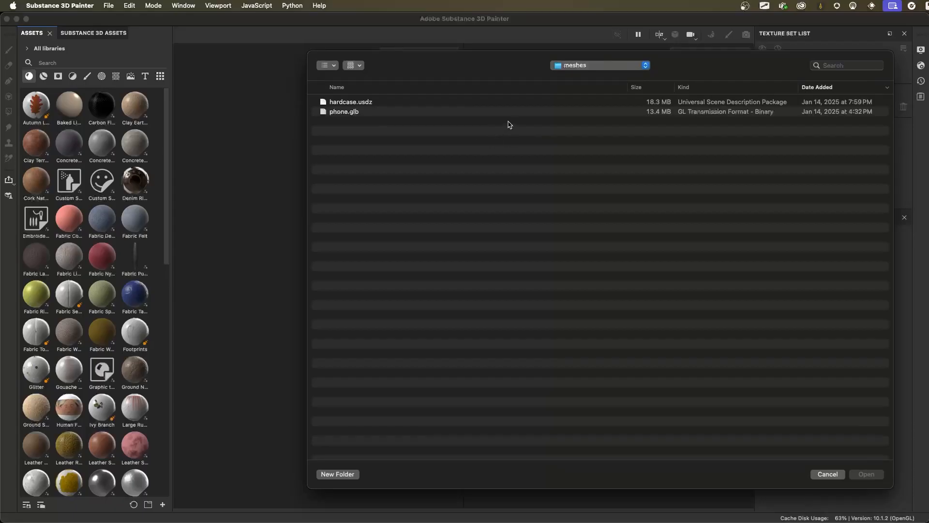
click(369, 104)
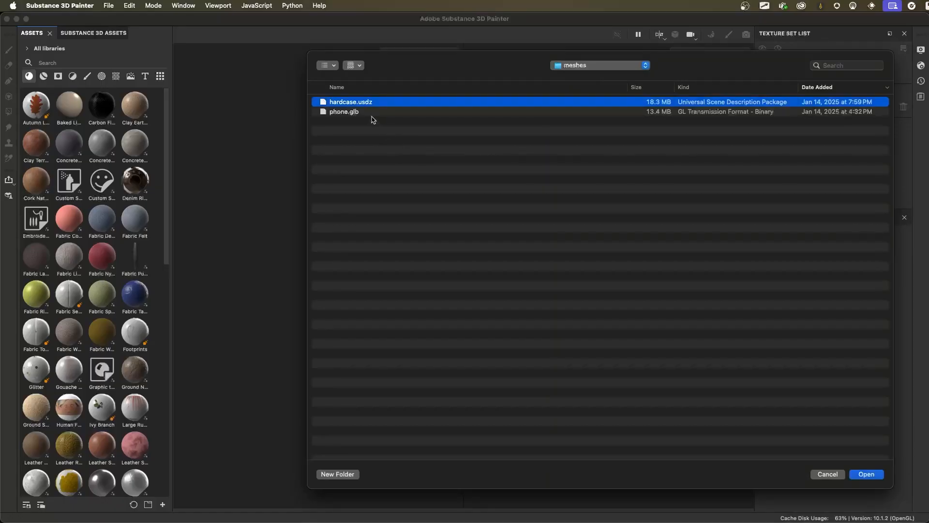
click(864, 475)
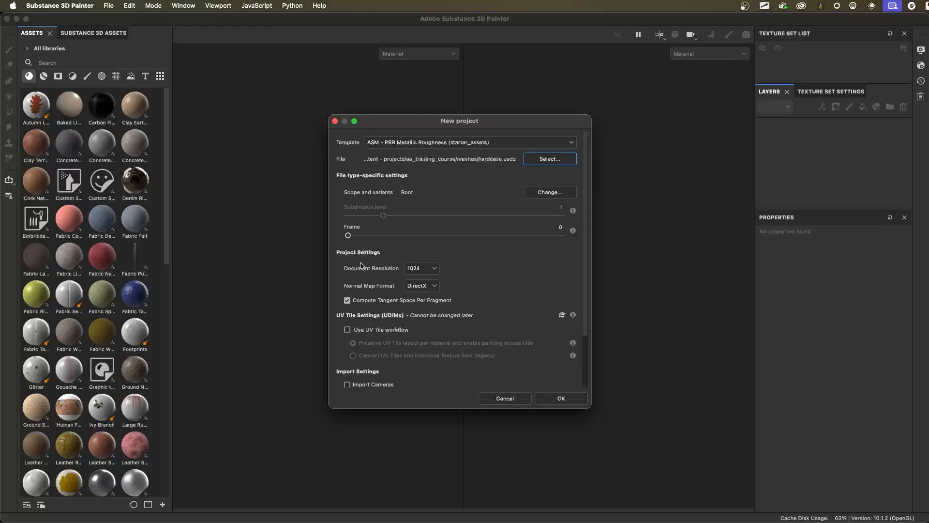
click(434, 268)
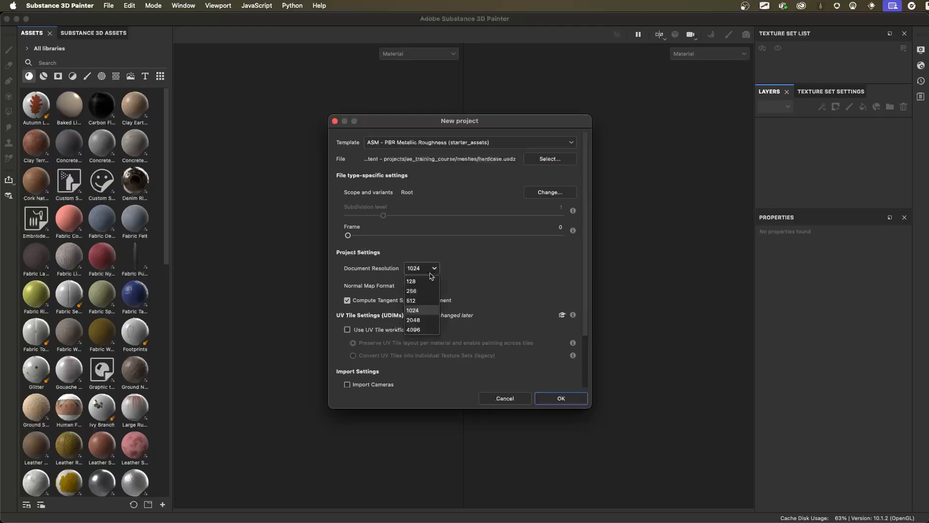
click(420, 320)
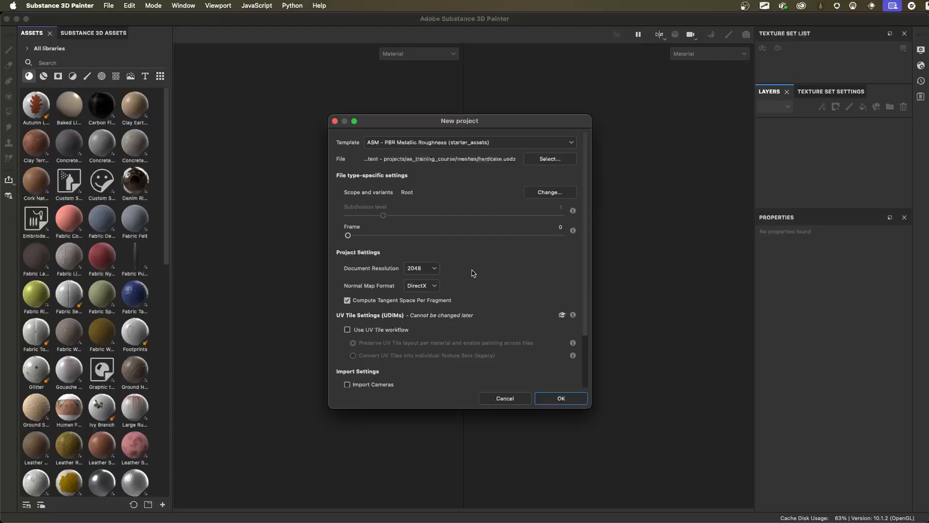
- Try the 4096 document resolution for the new project and return the setting to 2048
click(437, 270)
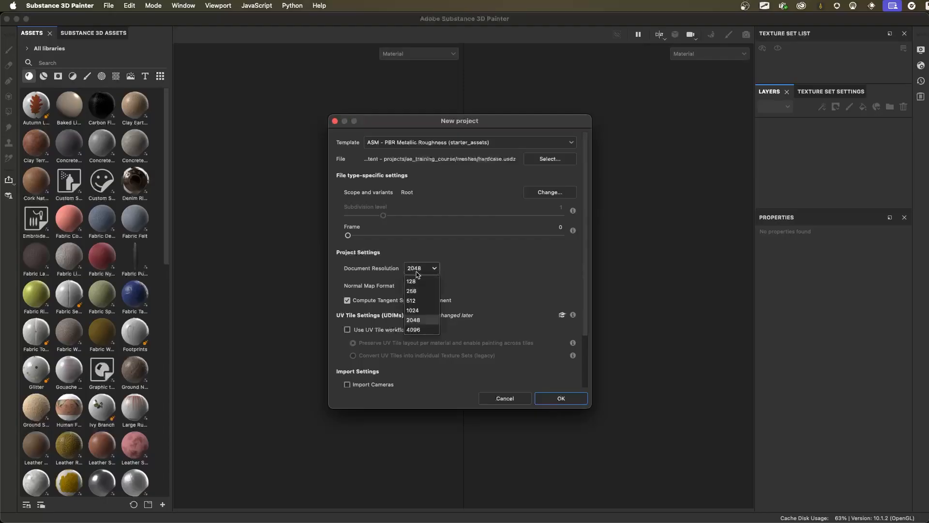
click(420, 320)
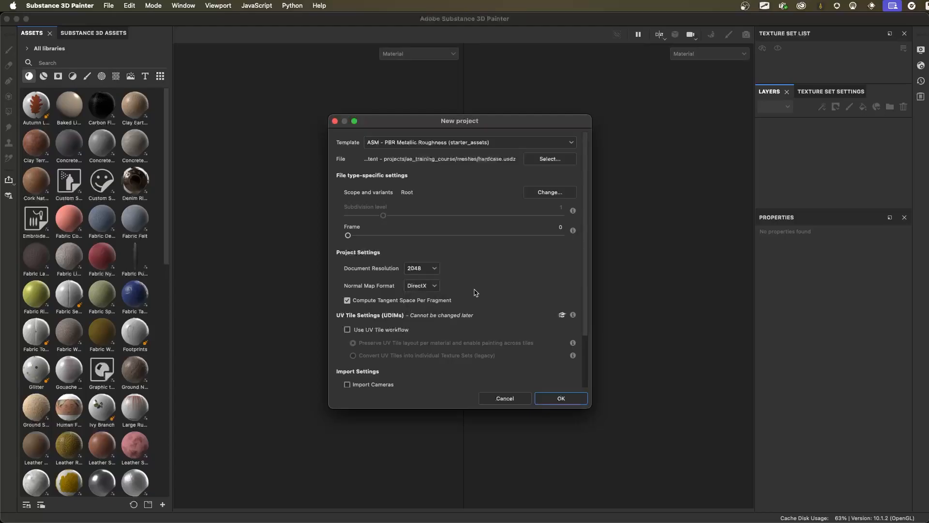
click(420, 268)
click(423, 332)
click(432, 268)
click(423, 330)
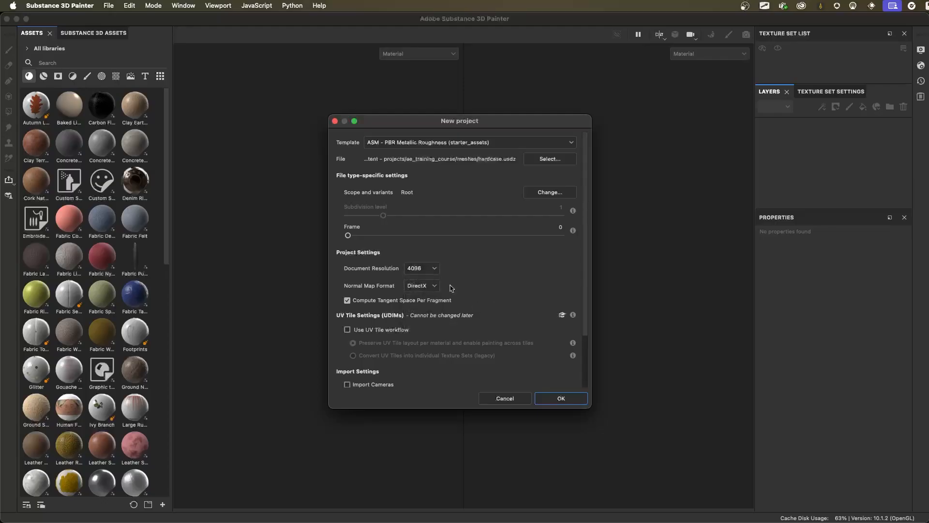
click(420, 270)
click(417, 320)
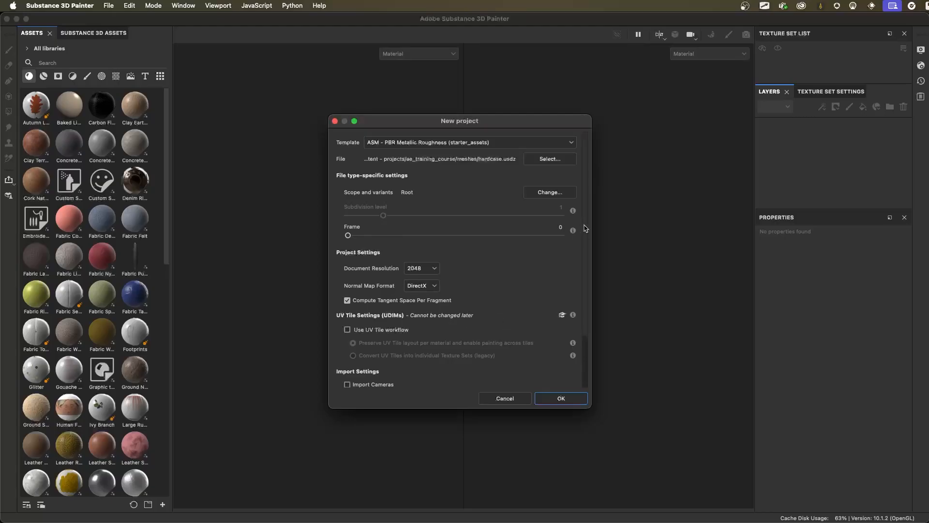
- Review the remaining UV tile and import settings, and create the project
drag(585, 228, 589, 276)
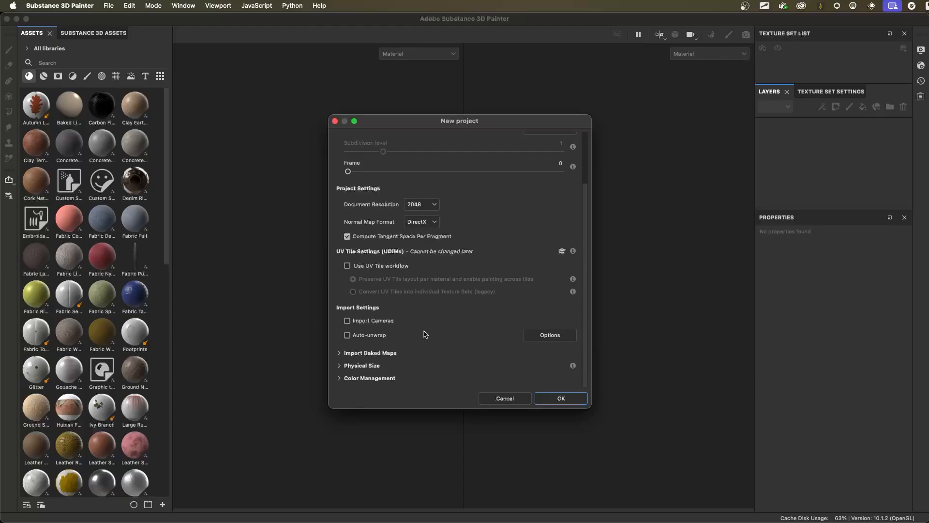
scroll(441, 340, up, 3)
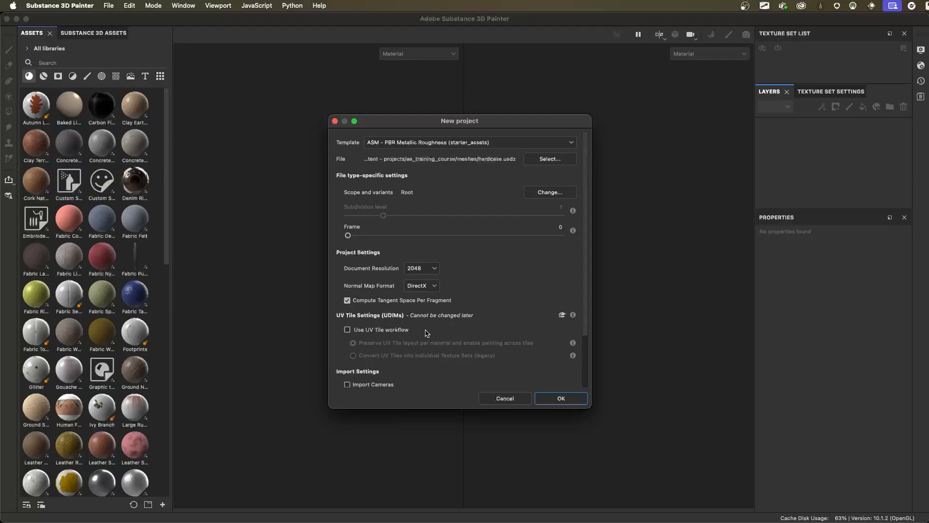
click(562, 400)
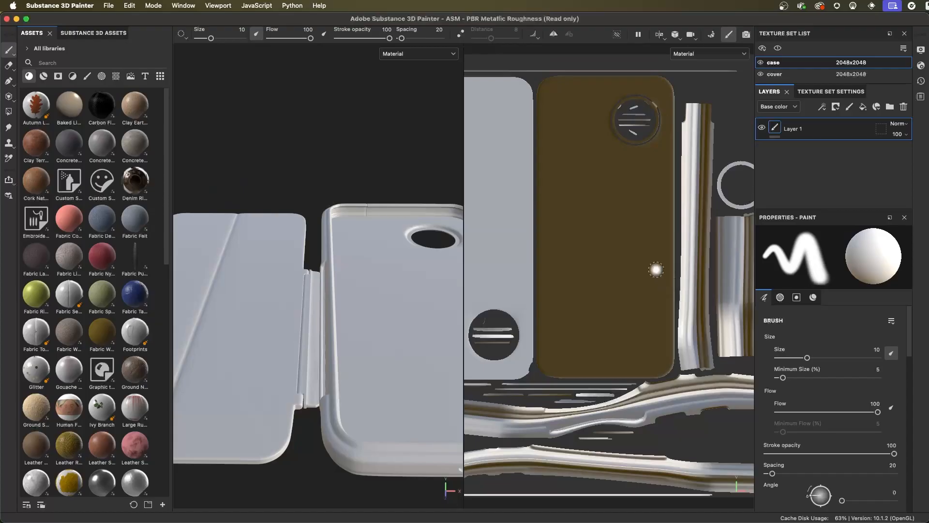
- Look over the case's UV layout in the 2D view and switch the viewport to 3D only
alt+right_drag(661, 286, 545, 238)
alt+middle_drag(652, 281, 637, 257)
alt+right_drag(665, 269, 647, 262)
alt+middle_drag(654, 259, 642, 256)
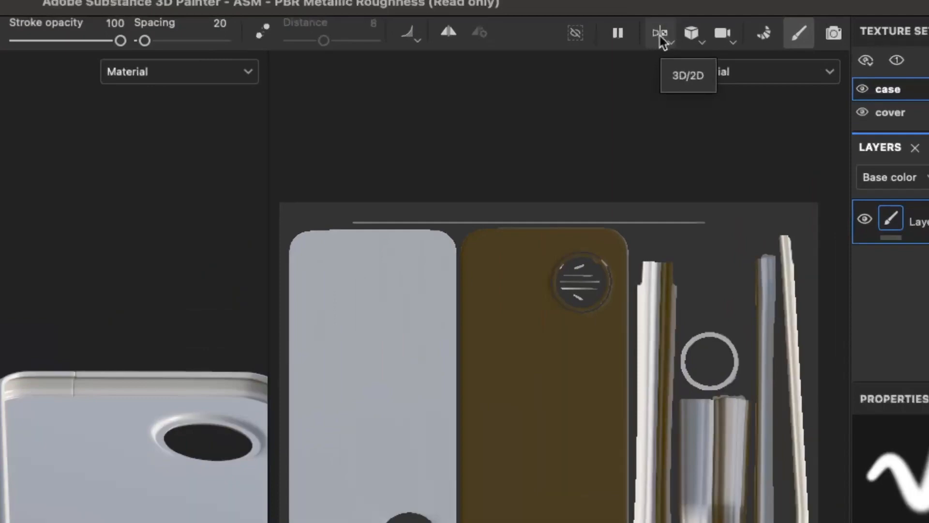
click(659, 38)
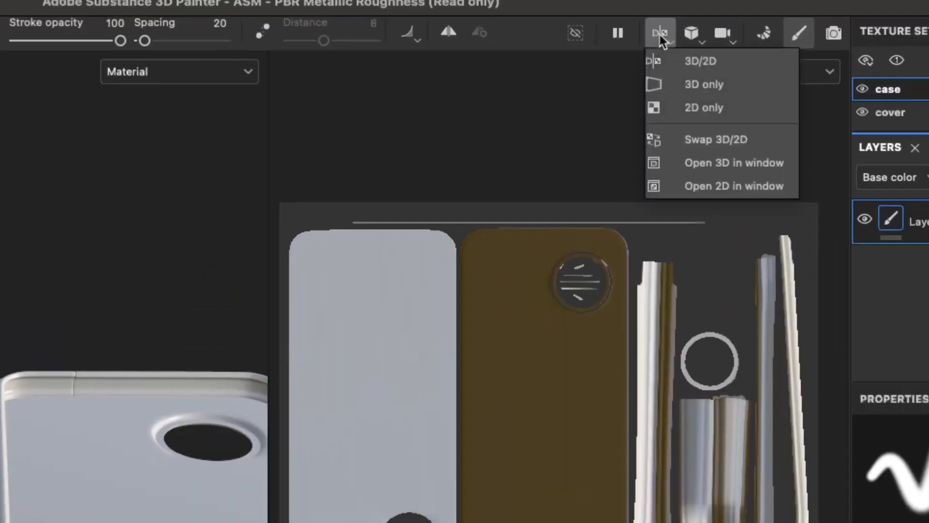
click(733, 82)
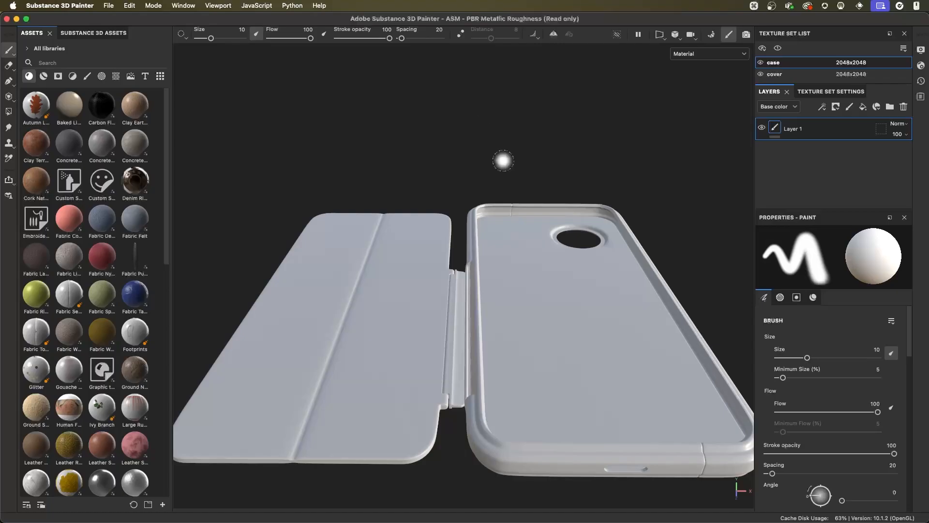
- Examine the phone case from different angles and distances by rotating, panning and zooming the 3D camera
key(alt)
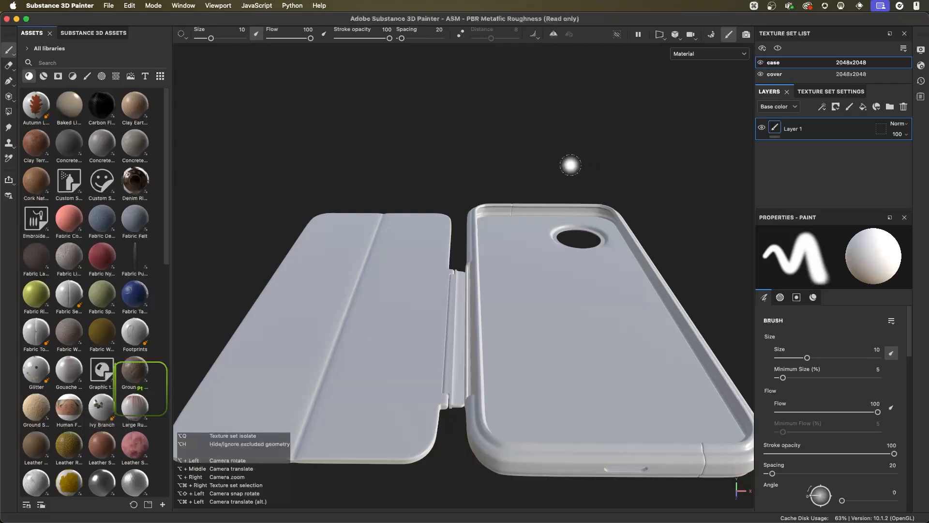
mouse_move(573, 170)
alt+mouse_down()
mouse_move(456, 183)
mouse_move(567, 228)
mouse_move(616, 154)
mouse_move(464, 139)
mouse_move(413, 216)
mouse_move(556, 253)
mouse_move(484, 189)
mouse_move(568, 183)
mouse_move(561, 199)
alt+mouse_up()
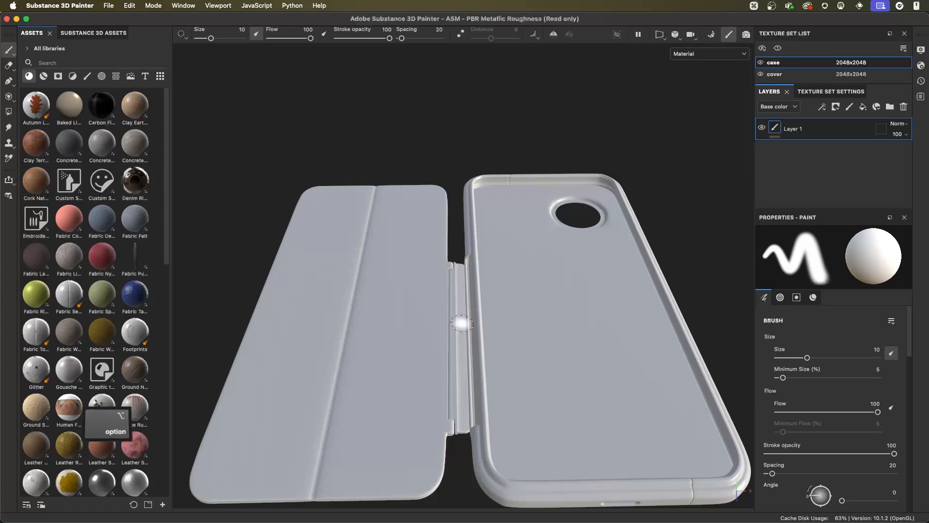
mouse_move(462, 321)
alt+mouse_down()
mouse_move(417, 329)
mouse_move(467, 325)
alt+mouse_up()
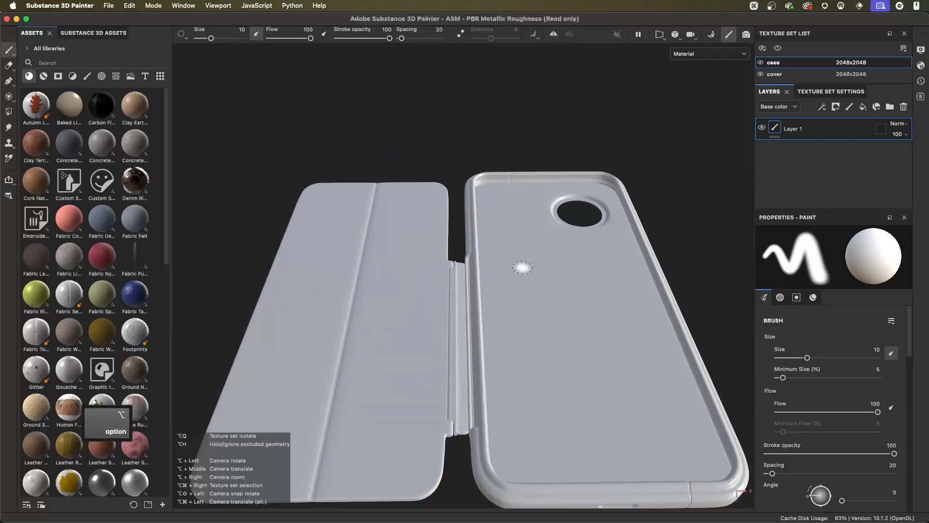
mouse_move(523, 268)
alt+middle_down()
mouse_move(493, 129)
mouse_move(400, 255)
mouse_move(567, 178)
mouse_move(521, 191)
mouse_move(510, 224)
alt+middle_up()
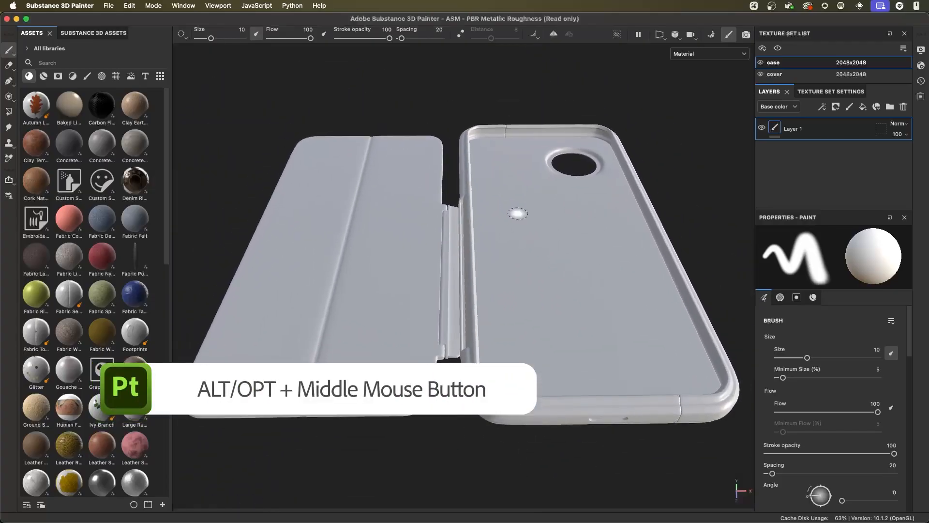
alt+drag(504, 236, 475, 203)
mouse_move(509, 228)
alt+middle_down()
mouse_move(548, 228)
mouse_move(535, 254)
alt+middle_up()
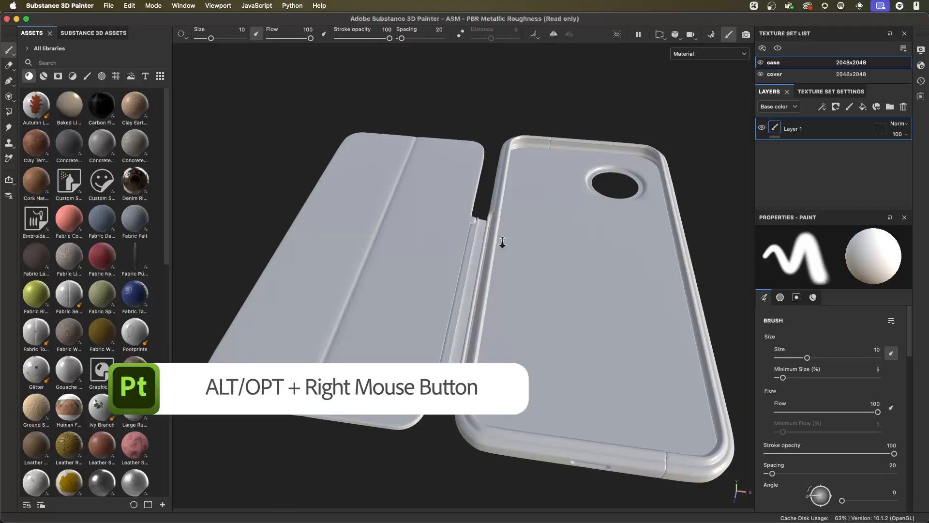
mouse_move(503, 243)
alt+right_down()
mouse_move(537, 303)
mouse_move(540, 290)
mouse_move(562, 379)
mouse_move(478, 255)
mouse_move(684, 379)
mouse_move(394, 151)
mouse_move(710, 394)
mouse_move(439, 239)
mouse_move(515, 265)
mouse_move(608, 328)
mouse_move(535, 289)
alt+right_up()
mouse_move(539, 292)
alt+mouse_down()
mouse_move(448, 263)
mouse_move(536, 283)
mouse_move(504, 284)
mouse_move(618, 253)
mouse_move(490, 276)
mouse_move(523, 279)
mouse_move(526, 291)
alt+mouse_up()
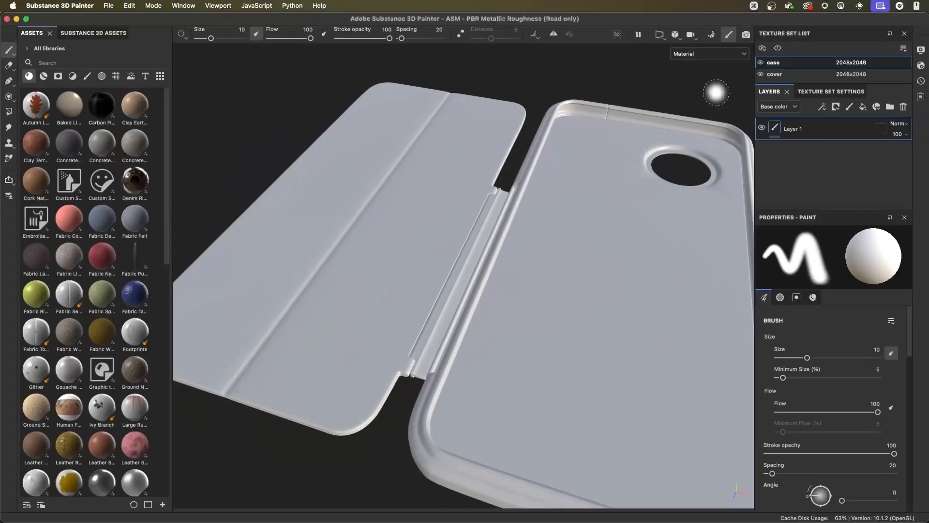
- Hide the case texture set in the viewport
click(761, 64)
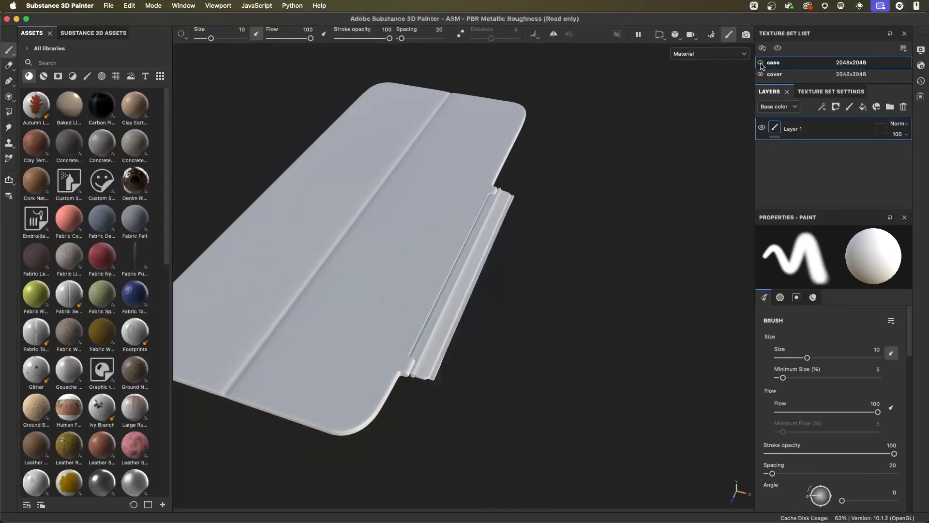
- Toggle the visibility of the case and cover texture sets, leave both shown, and select the cover texture set
click(760, 64)
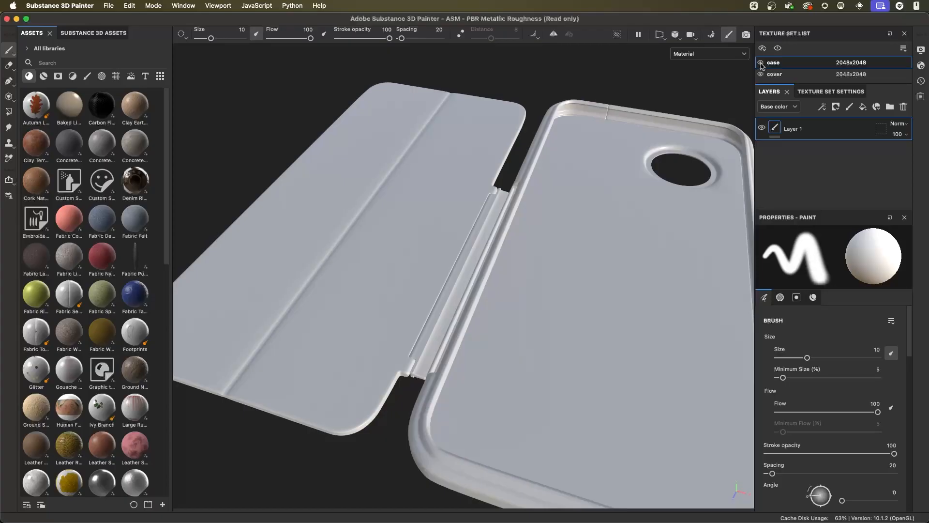
click(761, 63)
click(760, 63)
click(761, 76)
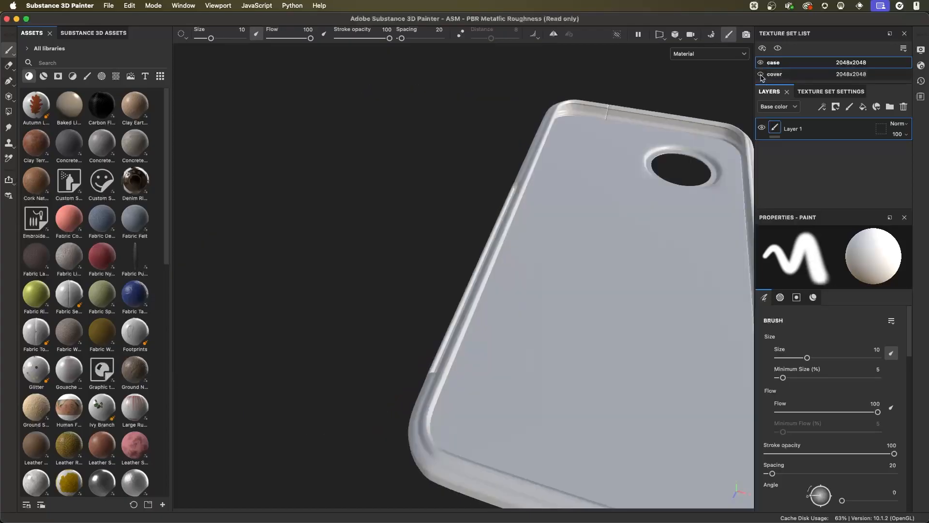
click(761, 75)
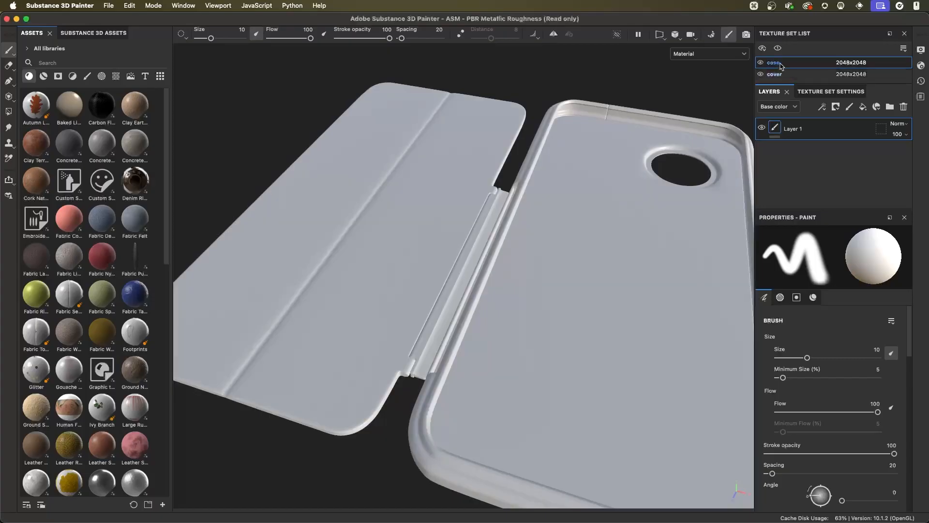
click(775, 75)
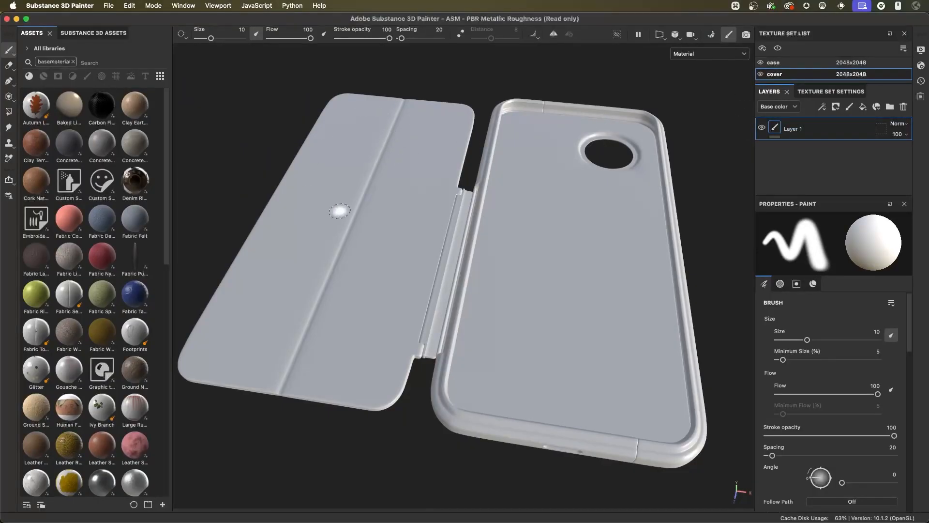
- Paint a white zigzag stroke down the inside of the cover with the size 10 brush
mouse_move(411, 145)
mouse_down()
mouse_move(371, 209)
mouse_move(344, 315)
mouse_up()
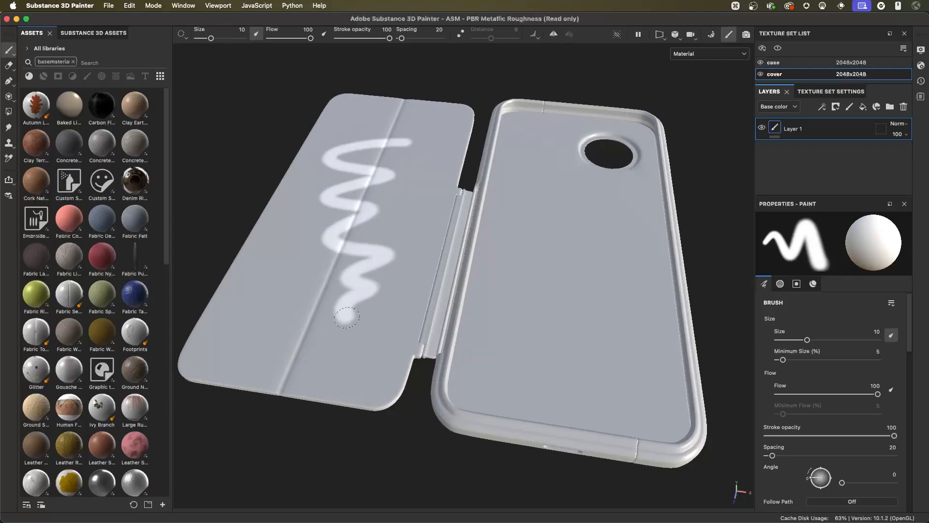
mouse_move(382, 220)
alt+right_down()
mouse_move(370, 214)
mouse_move(442, 244)
mouse_move(407, 269)
alt+right_up()
alt+drag(414, 203, 451, 214)
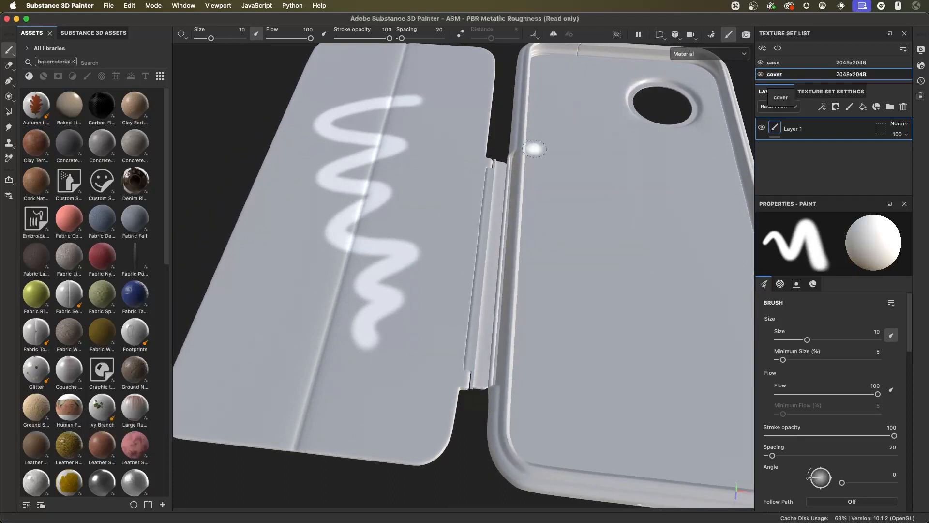
alt+drag(680, 201, 581, 223)
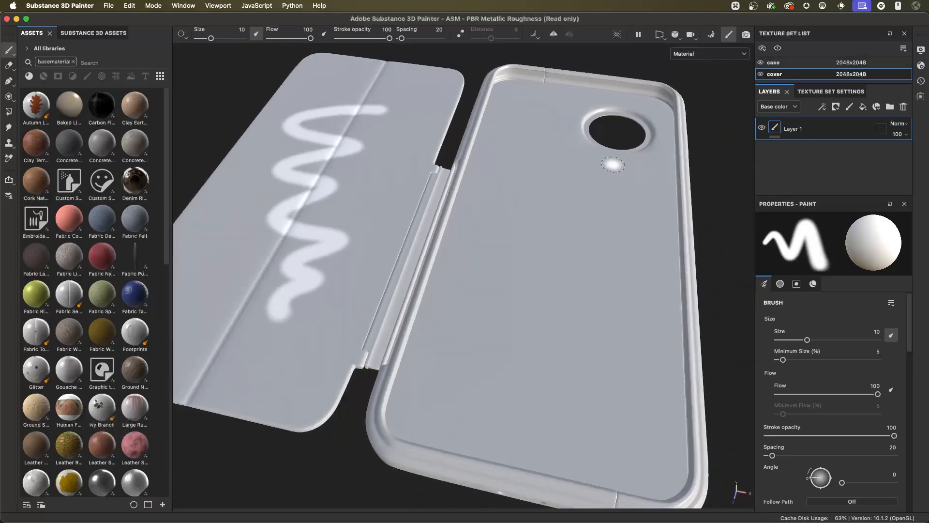
- Toggle the case texture set off and on, and test the current brush with a sample stroke in its preview
click(761, 63)
click(761, 63)
click(524, 224)
mouse_move(761, 229)
mouse_down()
mouse_move(790, 260)
mouse_move(825, 259)
mouse_up()
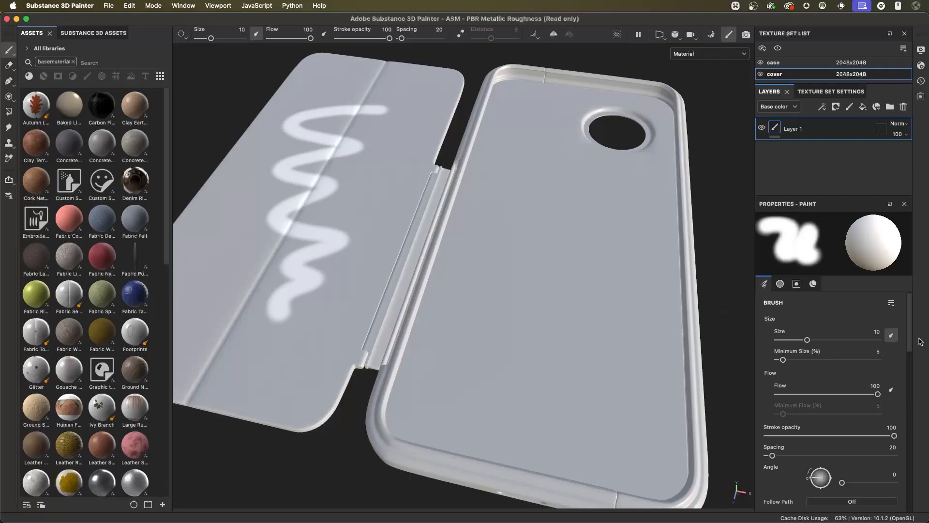
- Undo the white zigzag stroke on the cover
drag(909, 326, 913, 366)
key(super+z)
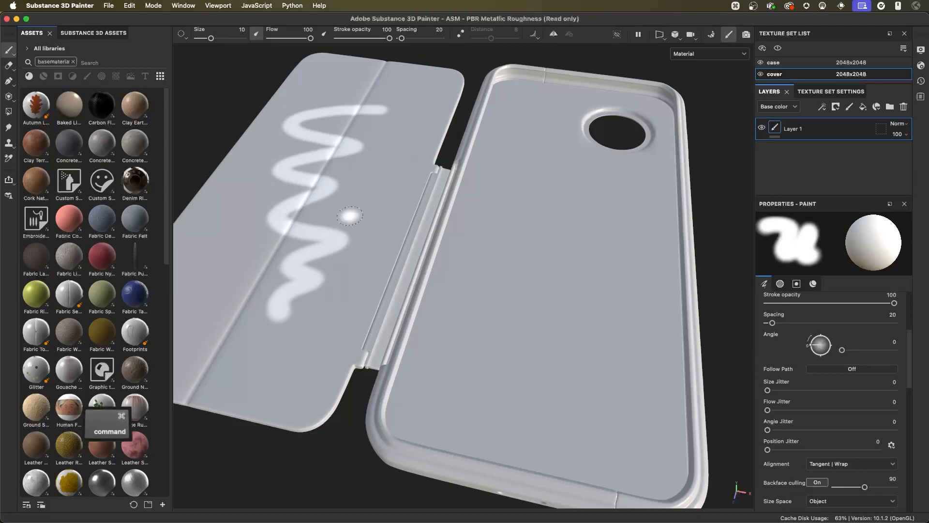
key(super+z)
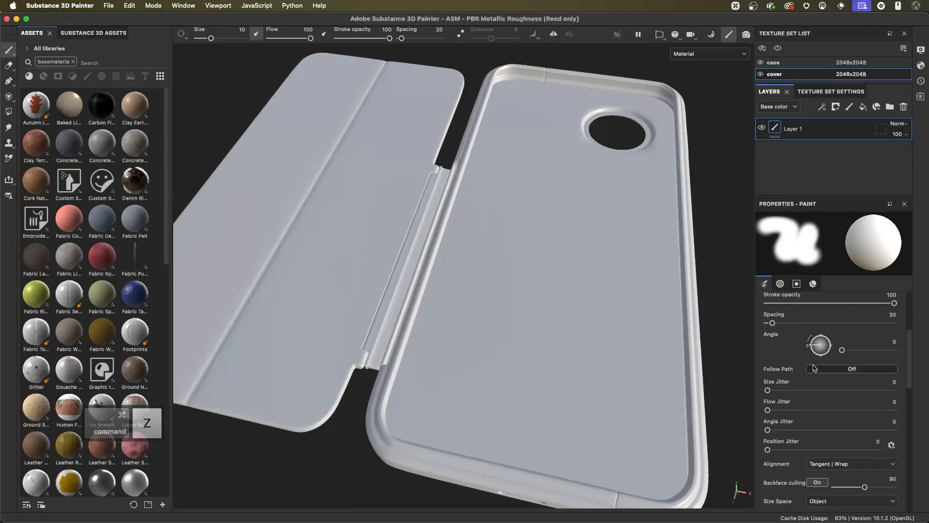
- Set the brush's size jitter to 21, angle jitter to 42, position jitter to 68 and size to 2.51
drag(768, 391, 793, 390)
mouse_move(768, 430)
mouse_down()
mouse_move(797, 430)
mouse_move(843, 450)
mouse_up()
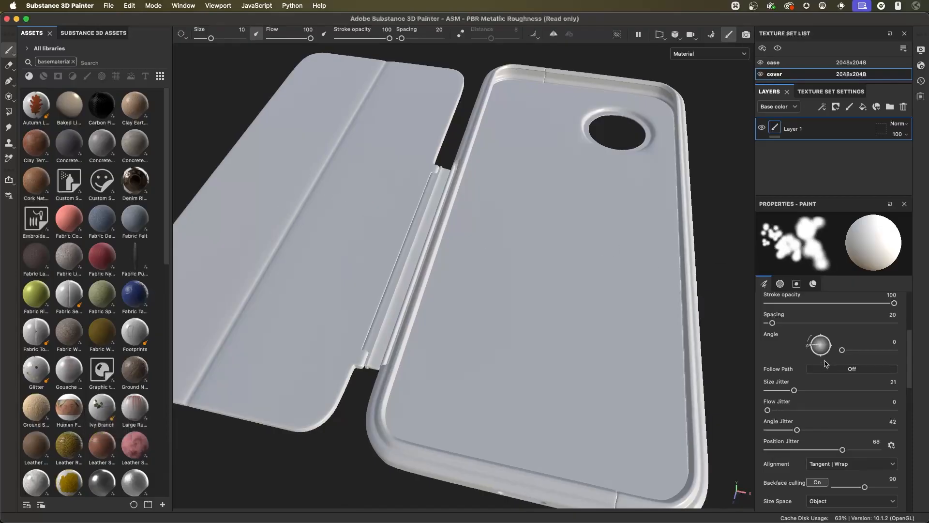
scroll(789, 341, up, 5)
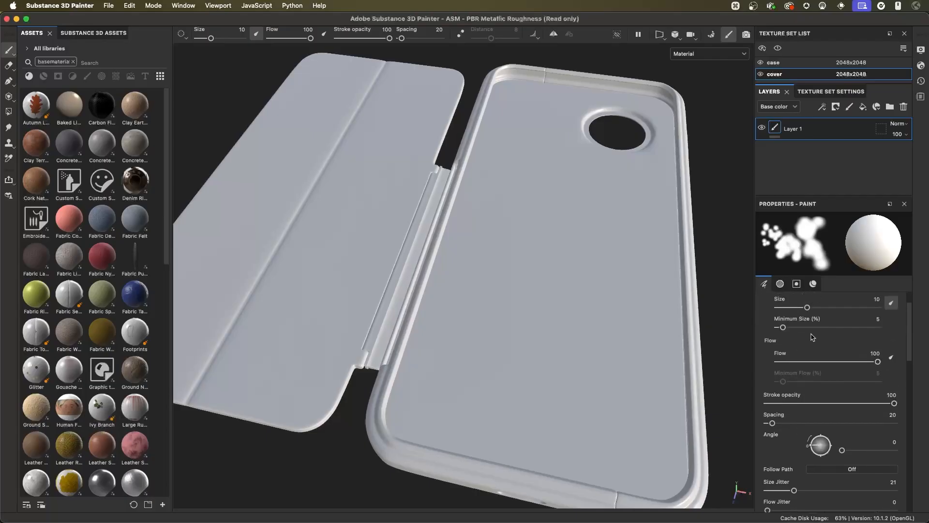
scroll(794, 332, up, 2)
drag(807, 338, 791, 339)
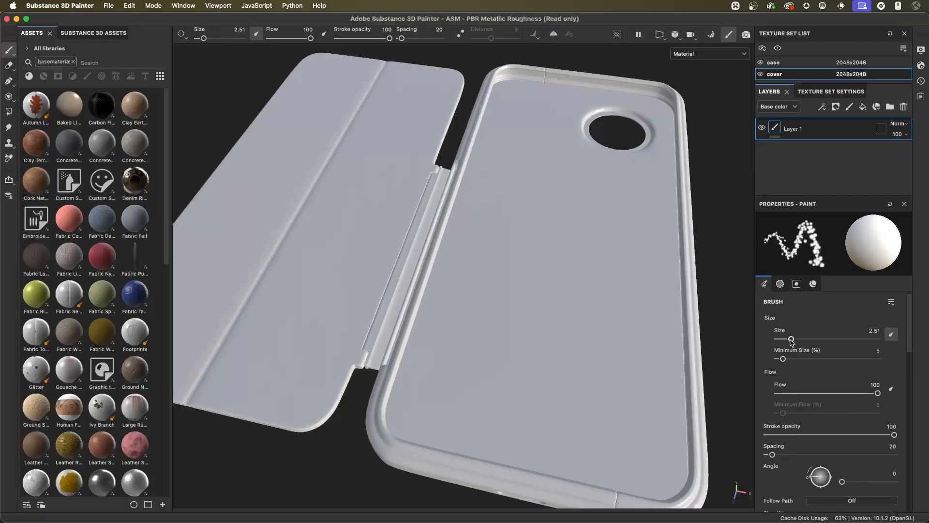
- Paint white scattered-dot strokes across the cover's fold with the jittered brush
mouse_move(341, 124)
mouse_down()
mouse_move(359, 173)
mouse_move(329, 254)
mouse_move(313, 266)
mouse_up()
alt+right_drag(351, 204, 431, 249)
alt+drag(431, 249, 404, 245)
mouse_move(405, 136)
mouse_down()
mouse_move(423, 198)
mouse_move(419, 245)
mouse_up()
alt+right_drag(415, 277, 383, 228)
alt+drag(384, 228, 380, 188)
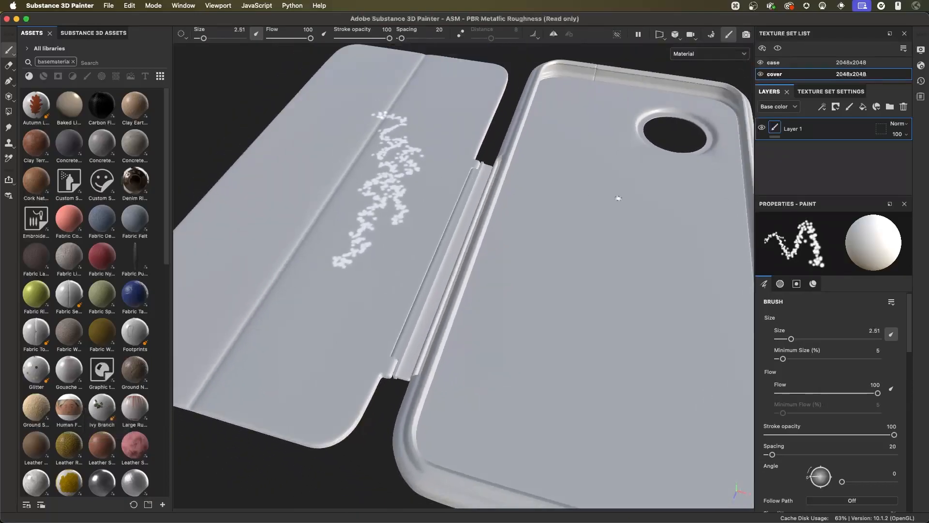
- Set the paint material's base color to red C61F1F
click(814, 285)
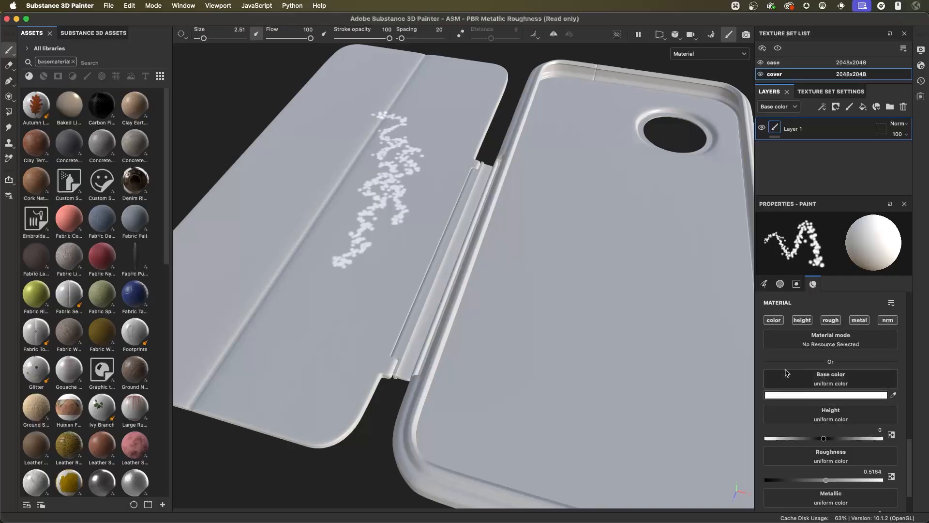
click(774, 396)
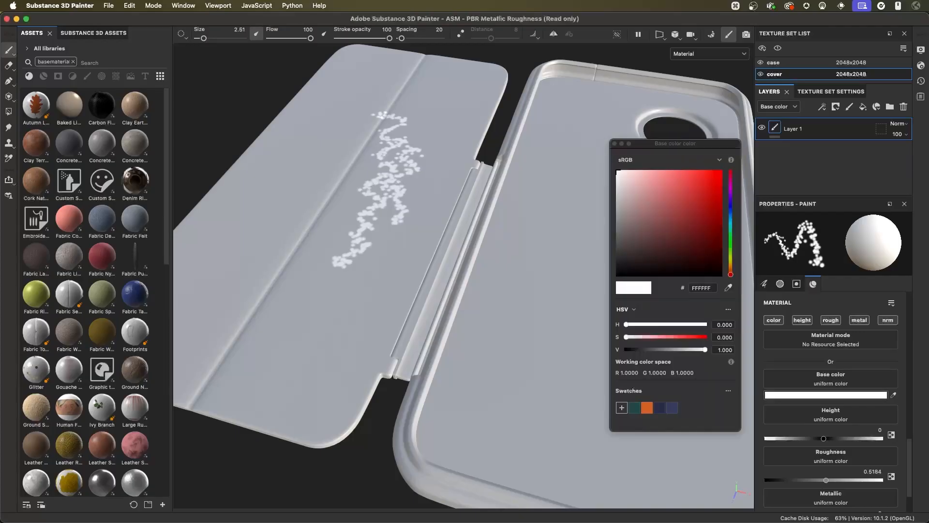
click(706, 193)
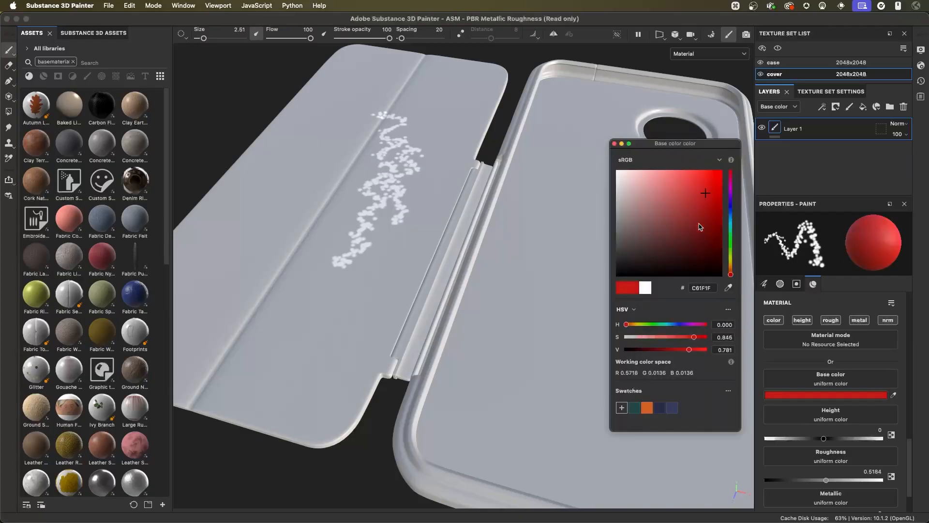
click(615, 144)
- Paint a red scattered-dot zigzag beside the white strokes on the cover, and undo both the red and white strokes
alt+drag(452, 213, 492, 224)
mouse_move(395, 116)
mouse_down()
mouse_move(373, 198)
mouse_move(392, 335)
mouse_up()
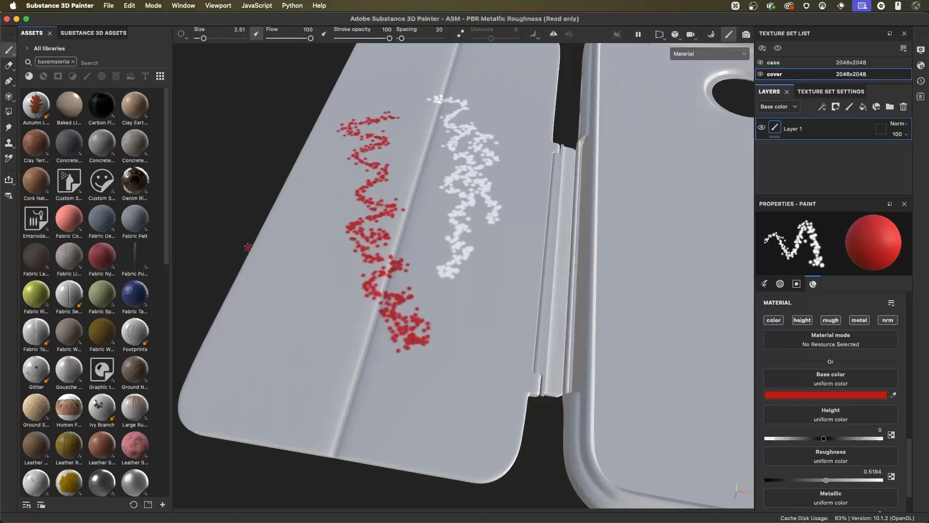
key(super+z)
key(super+z)
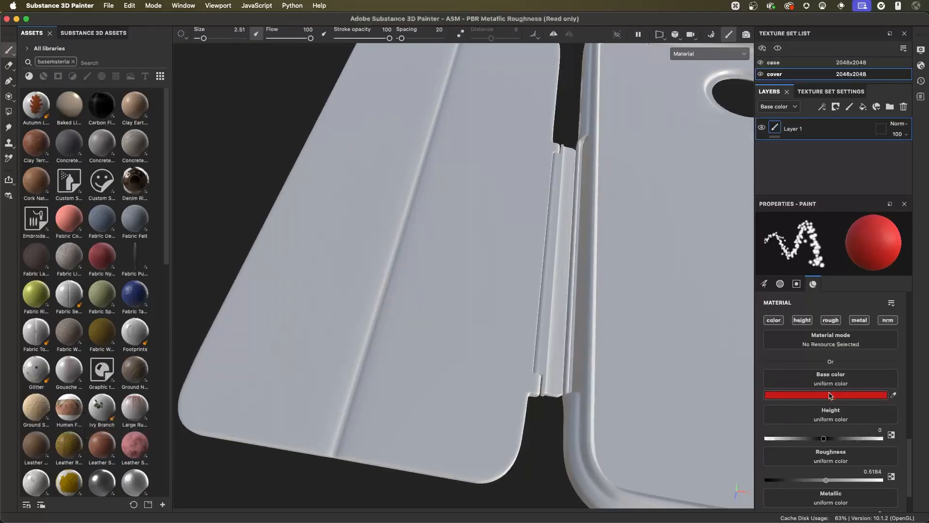
- Set the red paint material's roughness to 0 and metallic to 1
scroll(909, 441, down, 3)
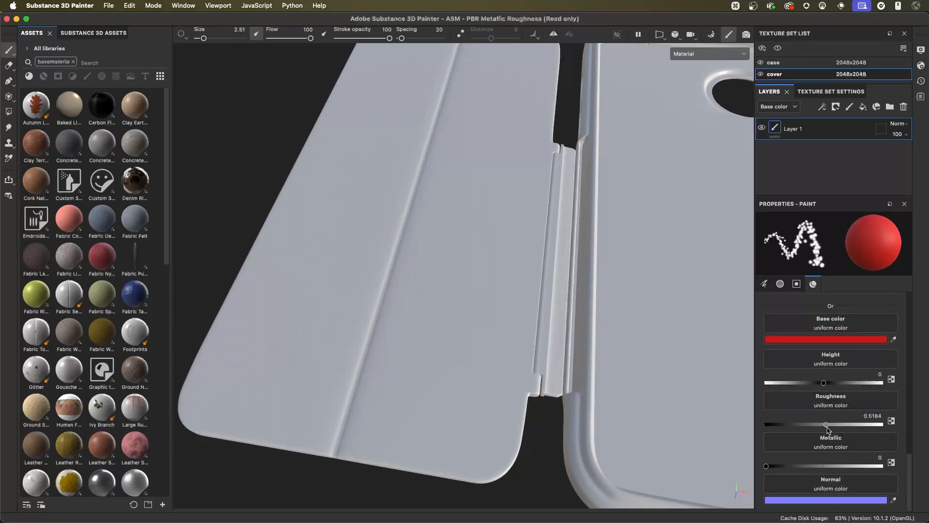
drag(827, 426, 765, 429)
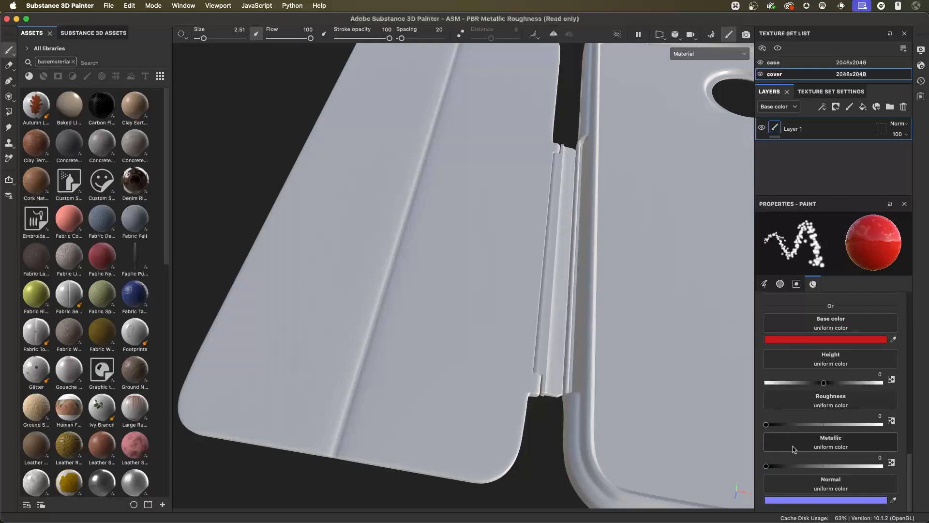
drag(767, 466, 881, 466)
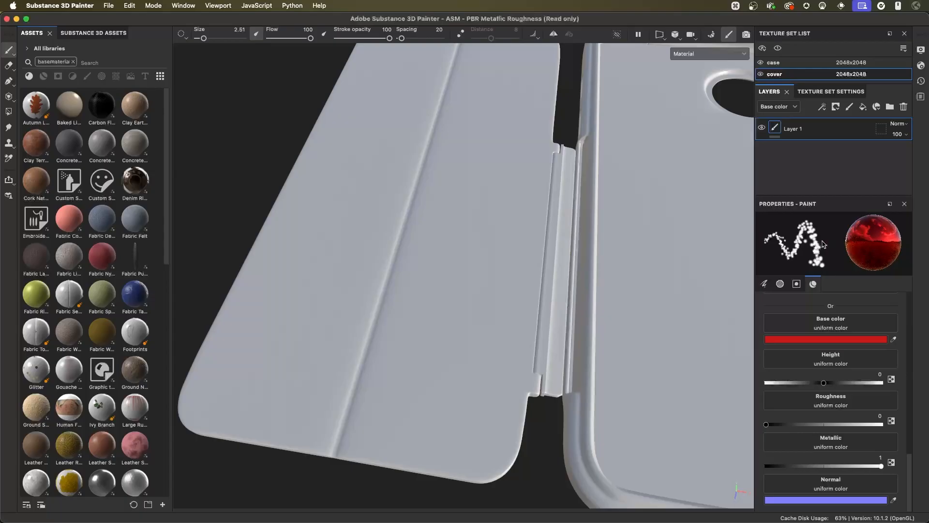
- Paint glossy metallic red scattered-dot strokes down the cover, denser toward the lower end, and view them from another angle
mouse_move(421, 147)
mouse_down()
mouse_move(394, 155)
mouse_move(395, 213)
mouse_move(414, 278)
mouse_move(433, 300)
mouse_up()
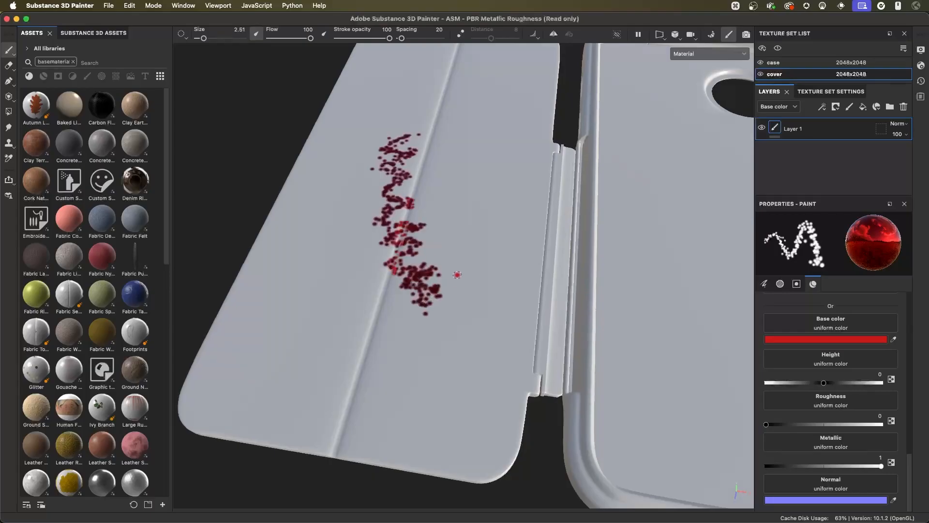
scroll(458, 274, up, 6)
mouse_move(509, 251)
alt+mouse_down()
mouse_move(514, 280)
mouse_move(560, 278)
mouse_move(477, 242)
mouse_move(484, 317)
mouse_move(562, 387)
mouse_move(493, 314)
mouse_move(491, 268)
alt+mouse_up()
alt+right_drag(464, 266, 410, 257)
alt+drag(411, 257, 520, 273)
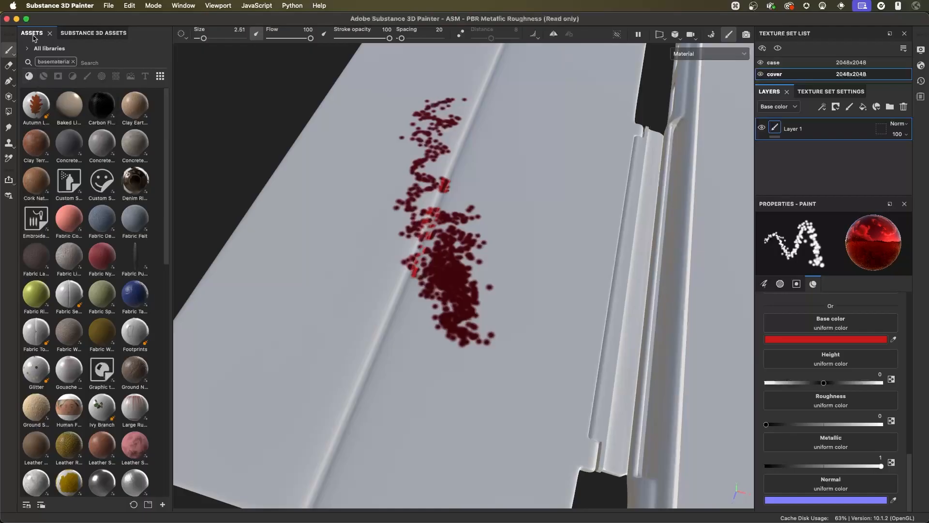
- Show the library's brushes without the base material filter and choose the Kyle's Concept Brushes - Foliage Pro 2 brush
click(88, 77)
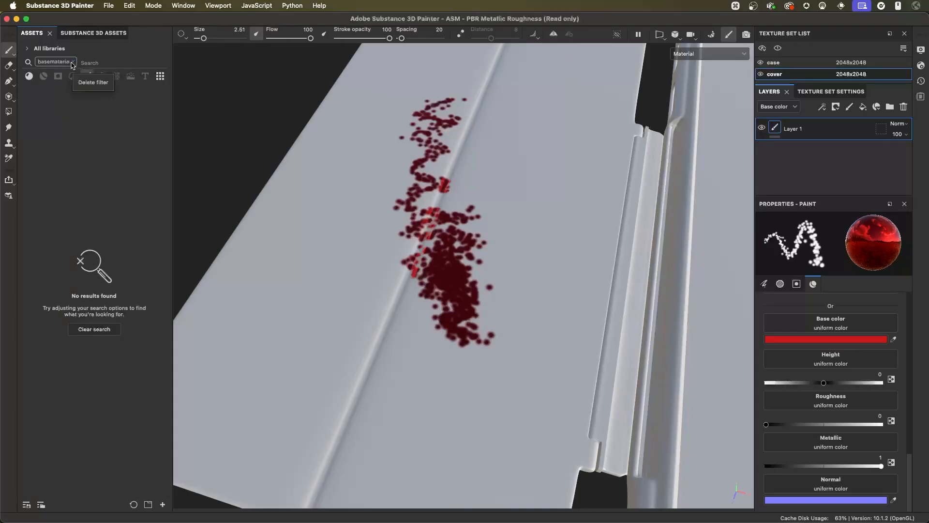
click(73, 62)
drag(166, 117, 198, 252)
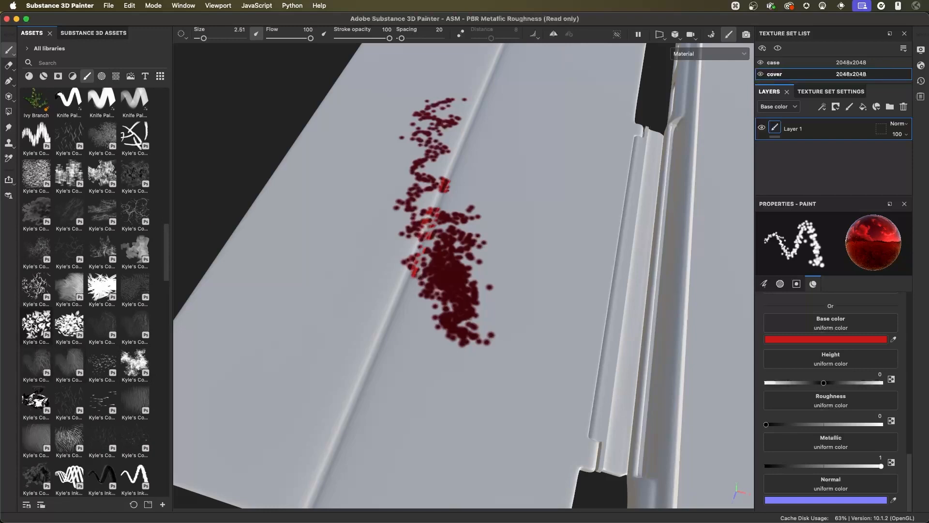
mouse_move(36, 321)
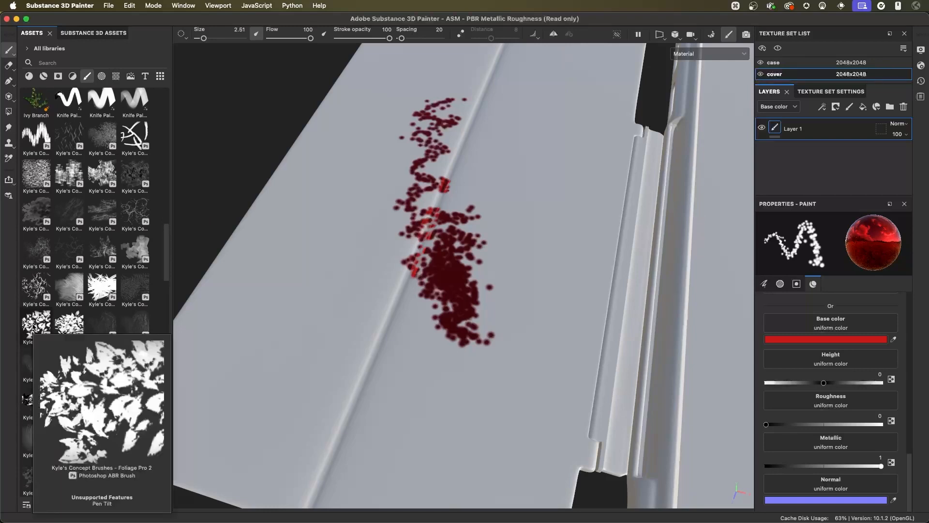
click(34, 328)
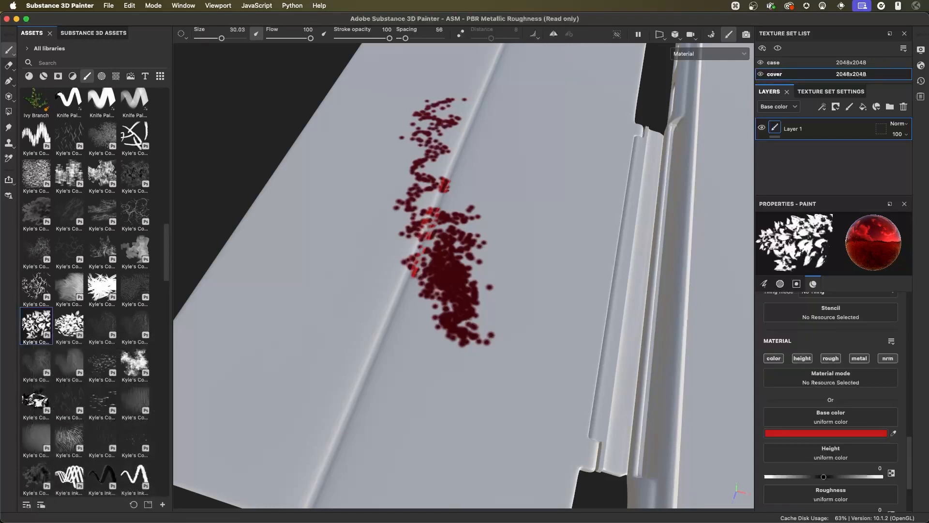
- Paint metallic red foliage strokes on the cover between the dotted strokes and the hinge, and inspect their reflections
alt+right_drag(409, 253, 460, 194)
alt+middle_drag(460, 194, 445, 266)
alt+right_drag(446, 267, 446, 256)
mouse_move(490, 167)
mouse_down()
mouse_move(504, 168)
mouse_move(520, 220)
mouse_move(486, 262)
mouse_up()
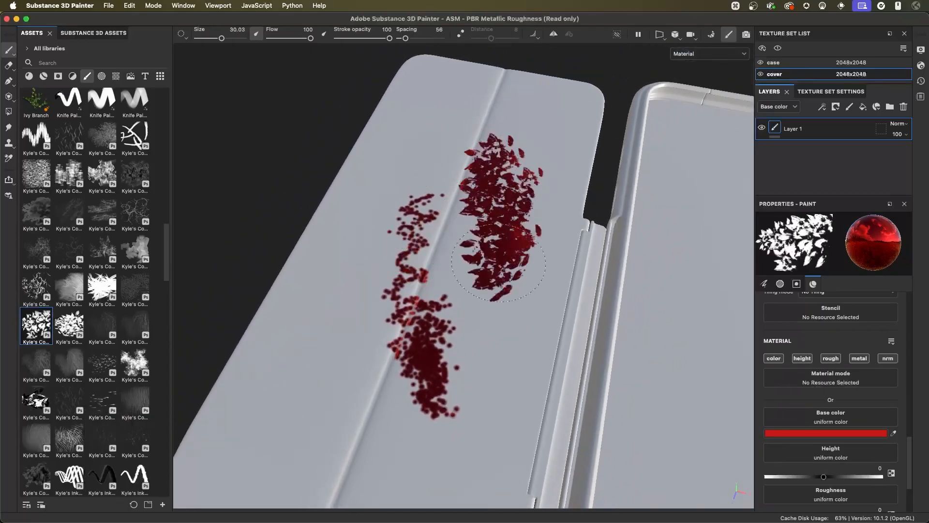
alt+right_drag(486, 263, 508, 227)
mouse_move(508, 227)
alt+mouse_down()
mouse_move(530, 237)
mouse_move(510, 295)
alt+mouse_up()
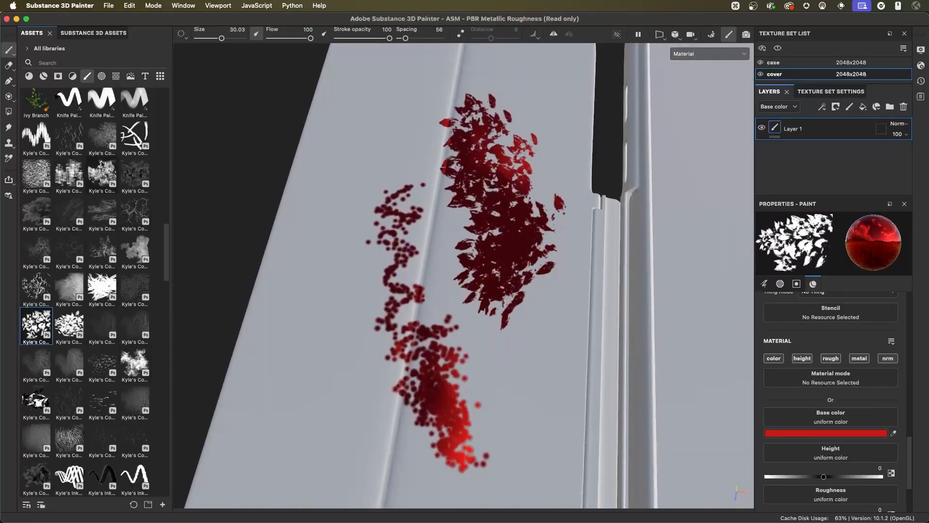
key(alt)
- Choose the Kyle's concept brush with block shapes, paint large strokes on the cover, and add smaller ones at size 14.03
click(135, 249)
mouse_move(395, 125)
alt+mouse_down()
mouse_move(355, 158)
mouse_move(361, 139)
mouse_move(386, 168)
mouse_move(375, 180)
alt+mouse_up()
mouse_move(492, 181)
mouse_down()
mouse_move(514, 157)
mouse_move(496, 170)
mouse_up()
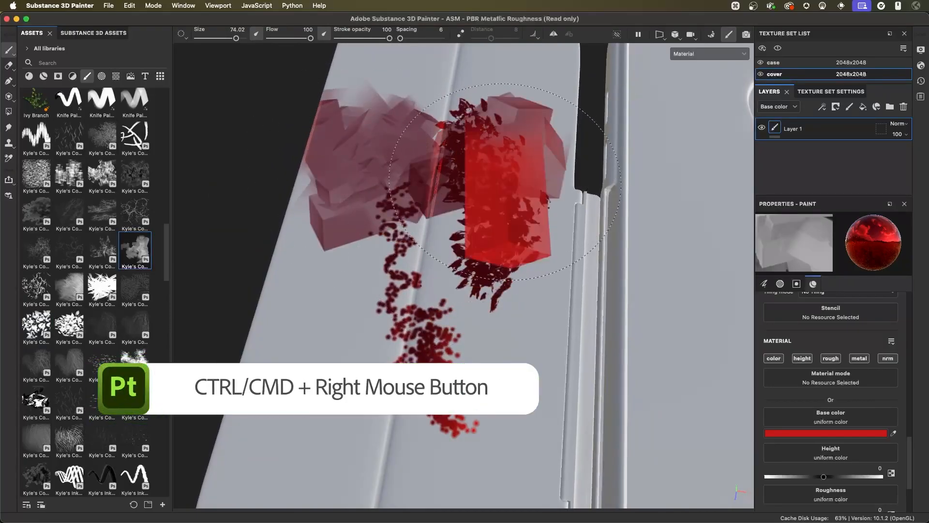
mouse_move(505, 182)
ctrl+right_down()
mouse_move(512, 194)
mouse_move(501, 194)
mouse_move(511, 189)
ctrl+right_up()
mouse_move(542, 276)
mouse_down()
mouse_move(489, 387)
mouse_move(481, 283)
mouse_move(460, 252)
mouse_up()
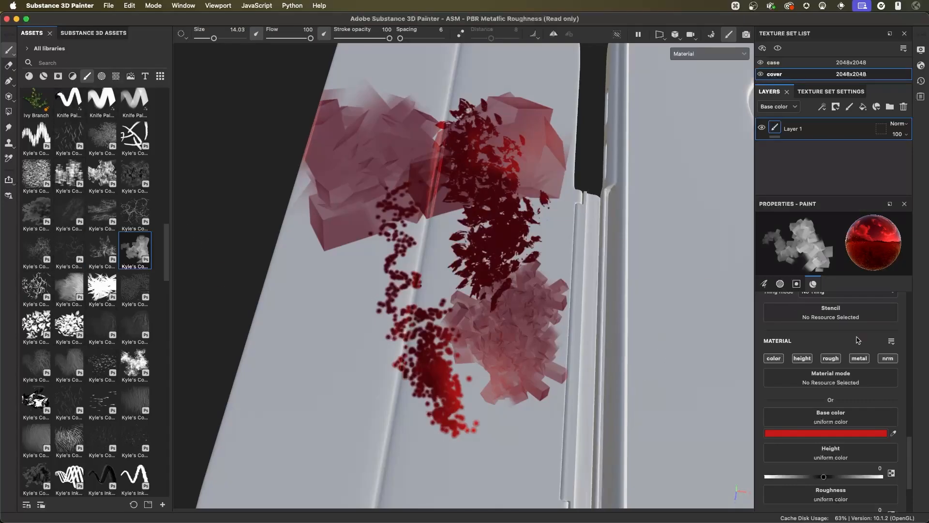
- Set the paint material's height to 0.8449 and paint raised block strokes near the cover's outer edge
scroll(807, 371, down, 3)
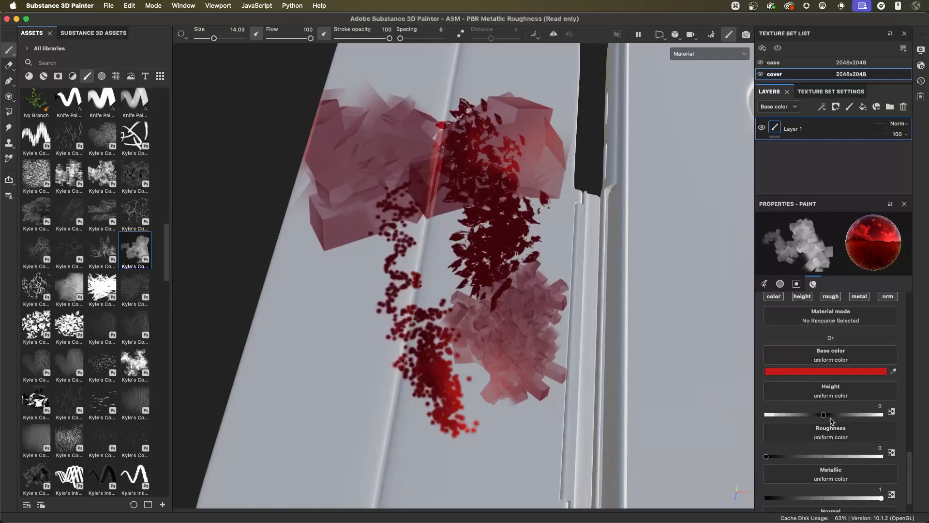
drag(824, 415, 872, 418)
drag(320, 297, 316, 339)
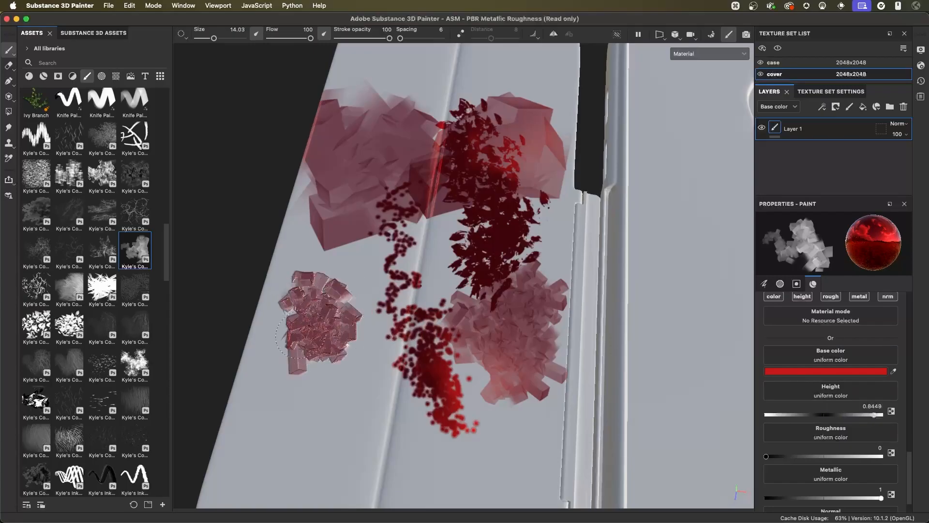
alt+drag(402, 353, 421, 273)
mouse_move(389, 284)
mouse_down()
mouse_move(401, 329)
mouse_move(431, 349)
mouse_up()
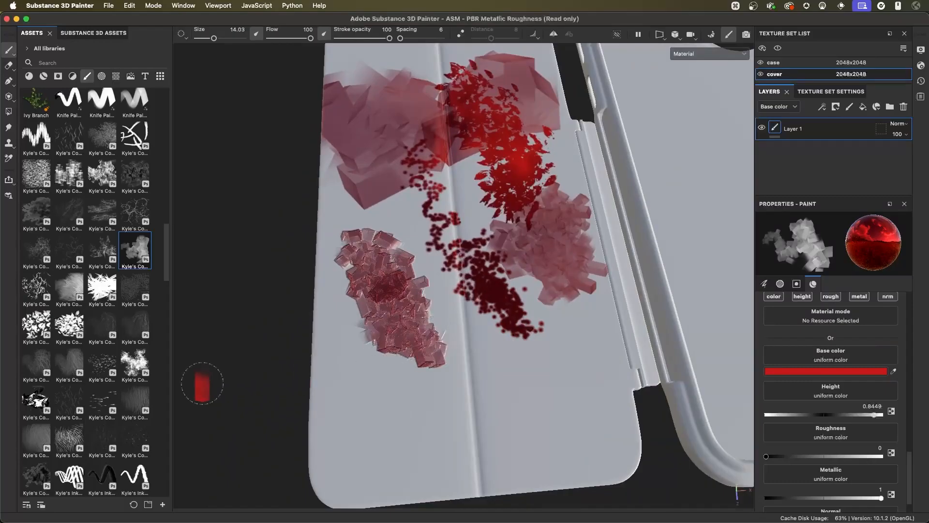
- Choose a rough-textured Kyle's concept brush and paint a red patch at size 22.03 near the cover's lower hinge-side corner
click(135, 363)
super+right_drag(528, 389, 489, 389)
mouse_move(552, 385)
mouse_down()
mouse_move(576, 407)
mouse_move(542, 408)
mouse_up()
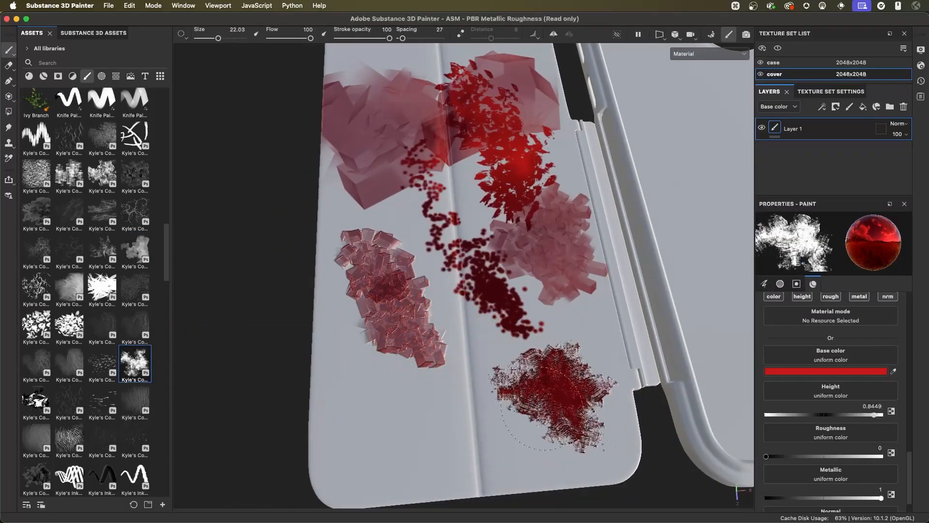
- Set the brush size to 18.59, paint a second textured patch beside the last one, and review the paint material's channels
click(764, 285)
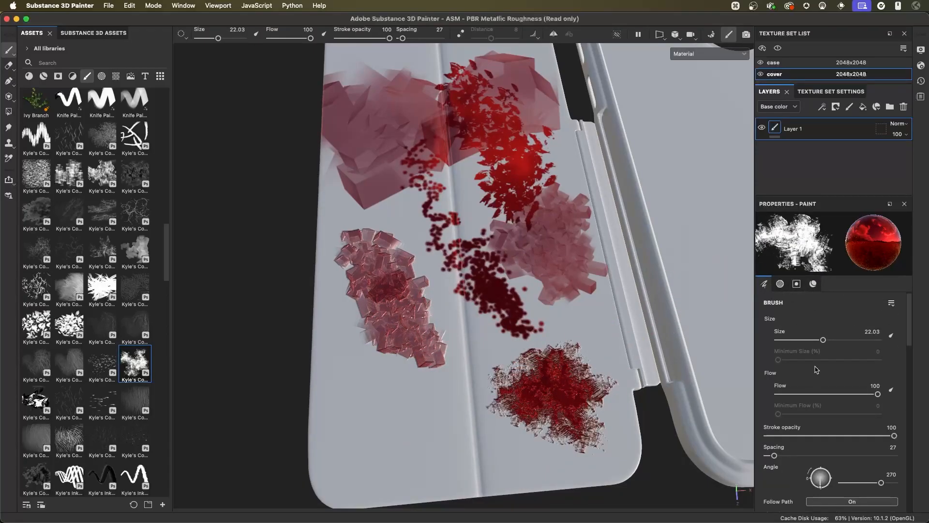
mouse_move(823, 340)
mouse_down()
mouse_move(806, 340)
mouse_move(819, 341)
mouse_up()
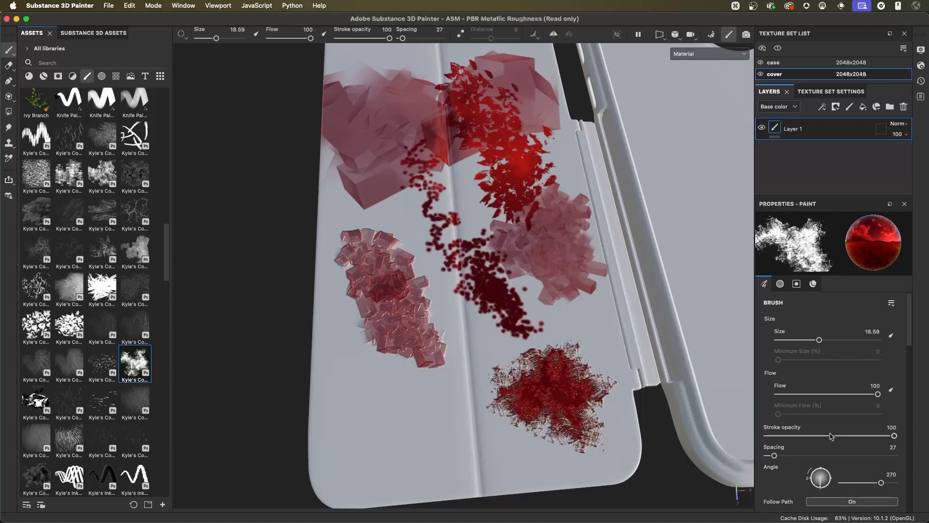
mouse_move(514, 400)
mouse_down()
mouse_move(487, 428)
mouse_move(538, 385)
mouse_move(525, 314)
mouse_move(507, 279)
mouse_move(527, 242)
mouse_up()
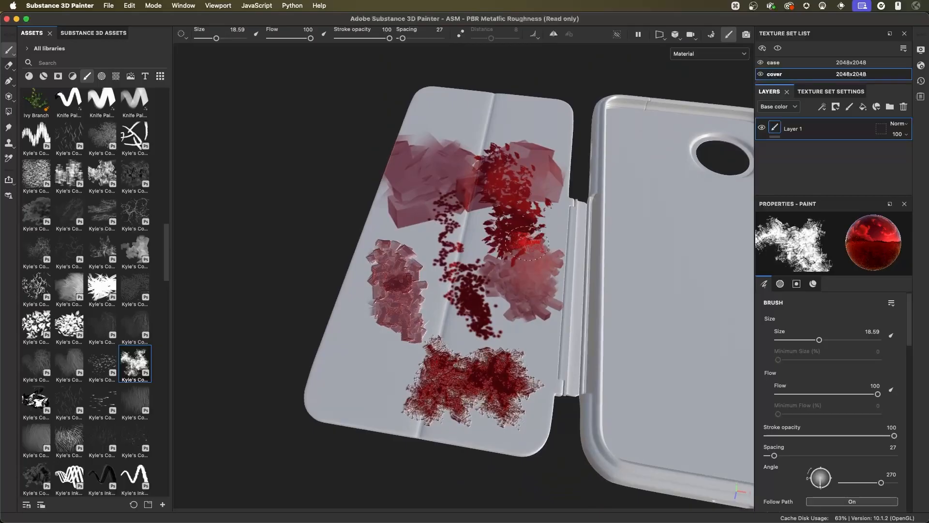
alt+right_drag(528, 243, 522, 231)
alt+drag(522, 231, 511, 218)
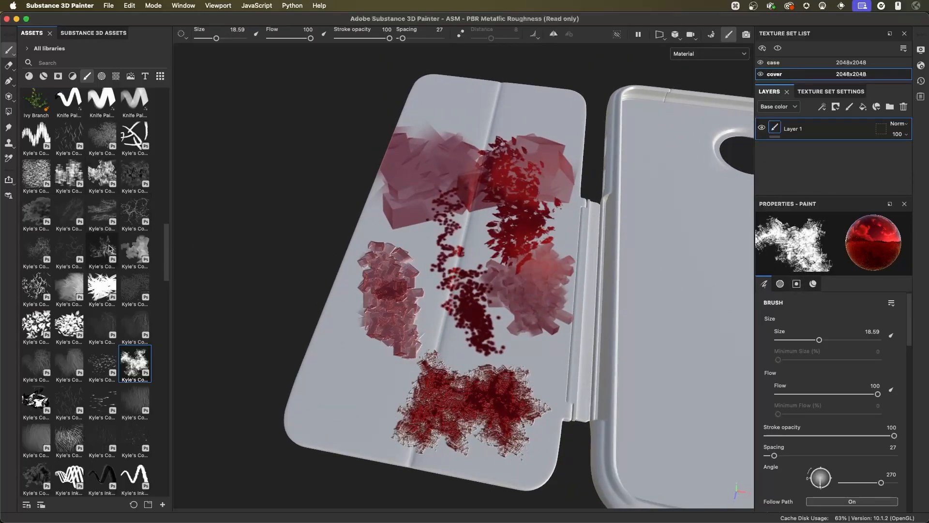
click(814, 284)
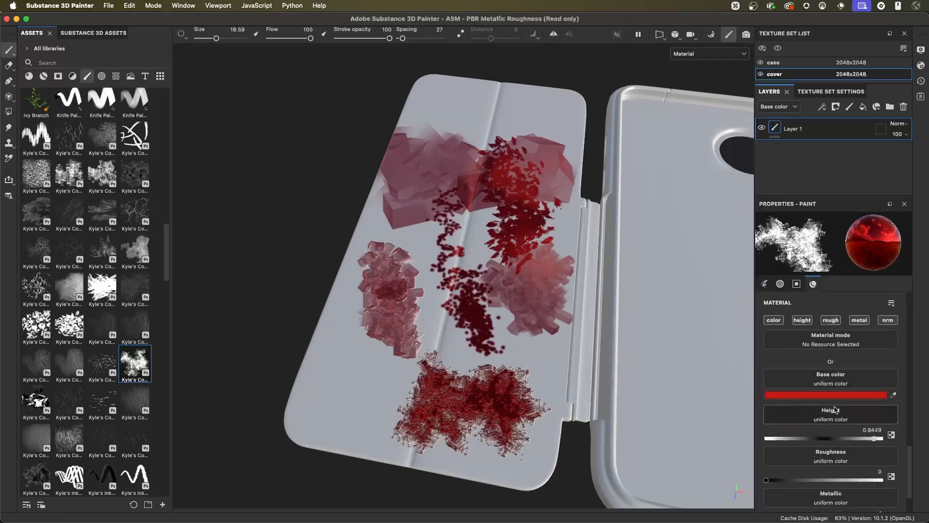
scroll(830, 388, down, 1)
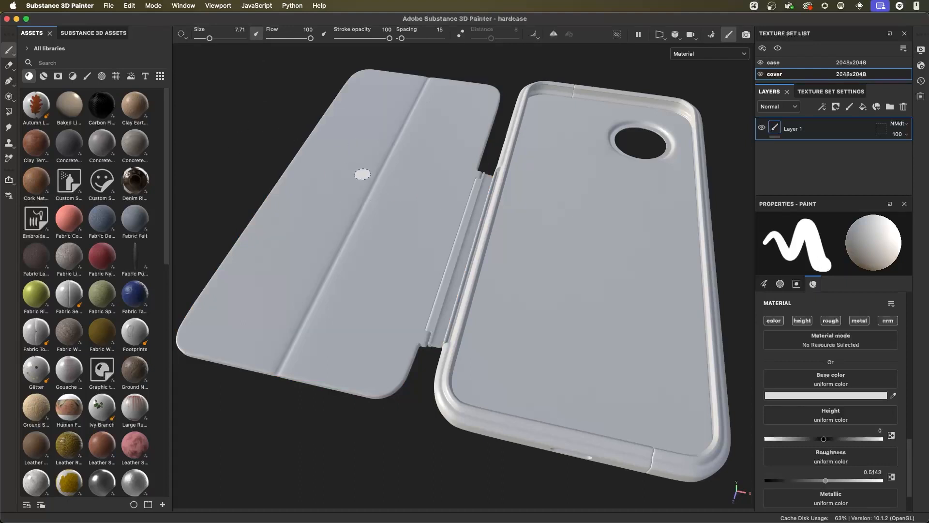
- Search the Substance 3D Assets library for silicone
mouse_move(166, 139)
mouse_down()
mouse_move(170, 378)
mouse_move(168, 144)
mouse_up()
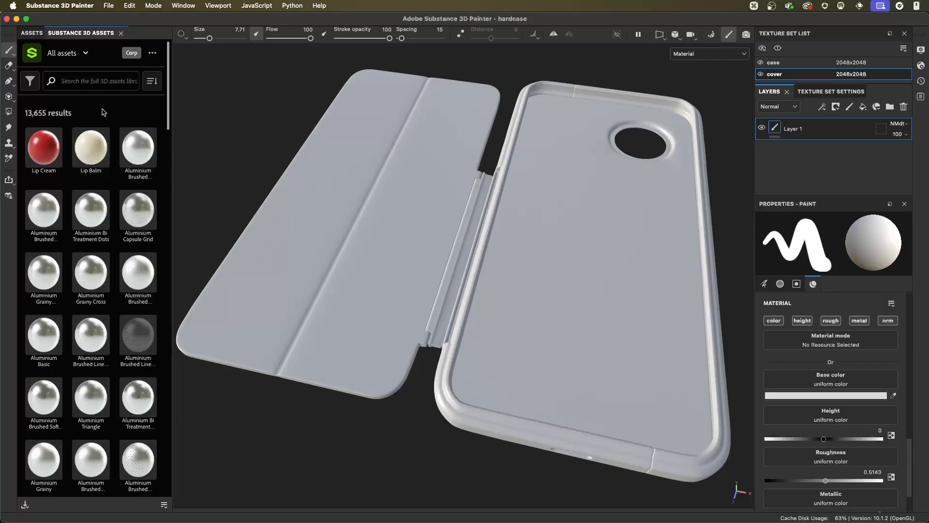
click(81, 82)
text(silicone)
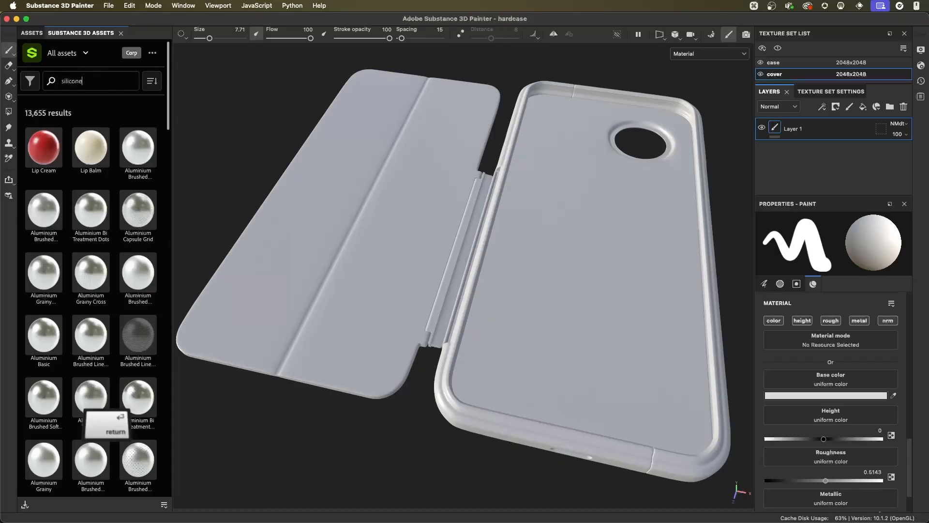
key(Return)
mouse_move(93, 161)
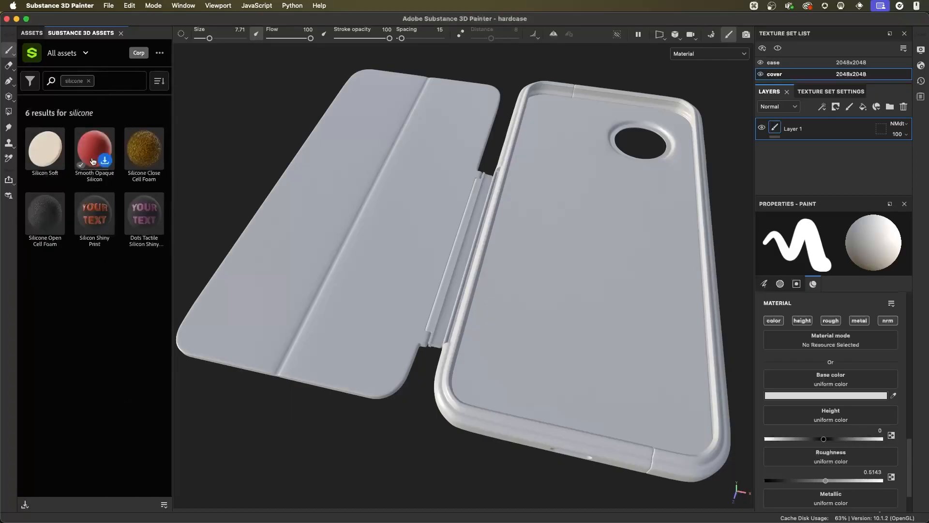
- Examine the Smooth Opaque Silicon material's details and download it into the local asset library
click(91, 147)
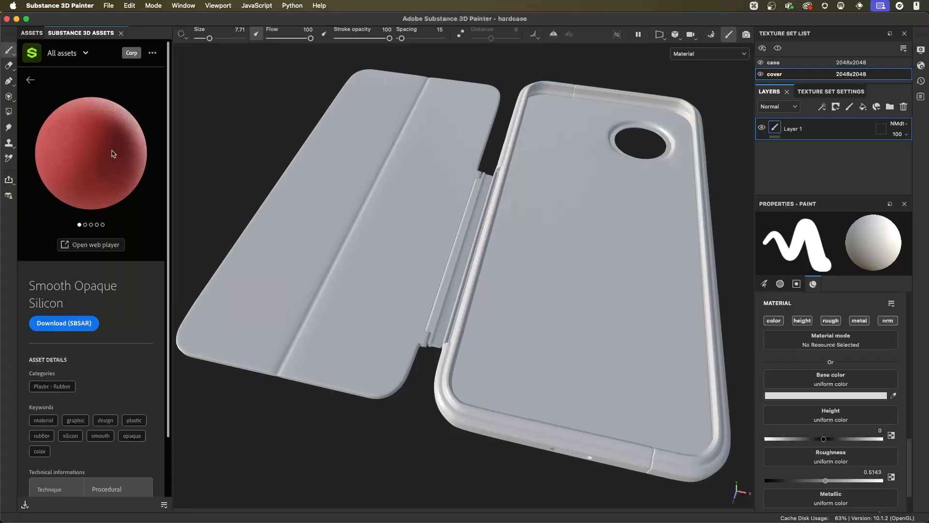
click(58, 329)
click(30, 79)
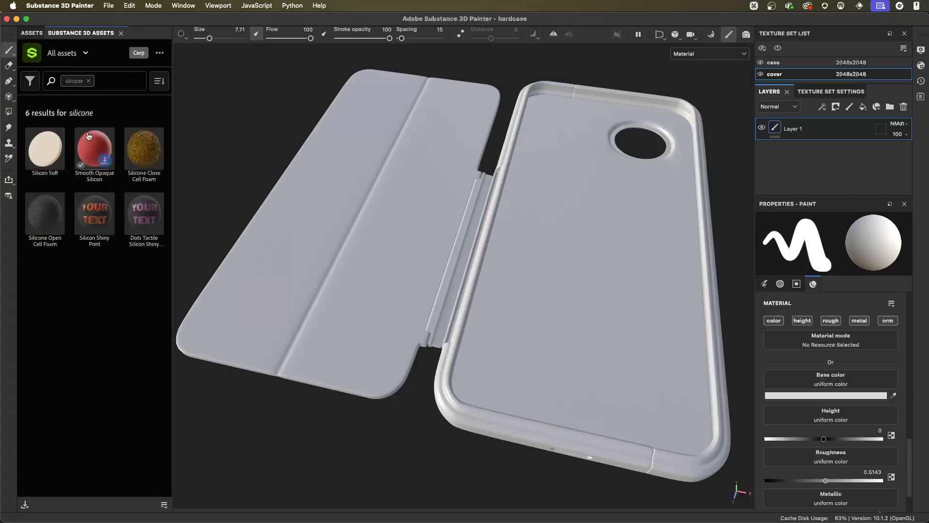
click(105, 161)
- Find the downloaded Smooth Opaque Silicon among the local base materials and apply it to the whole cover as a fill layer
click(35, 33)
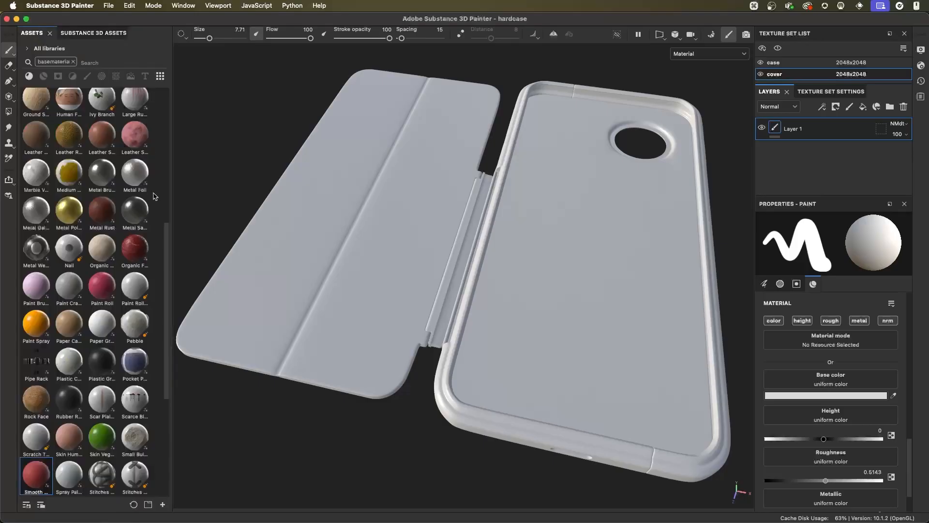
scroll(156, 231, down, 3)
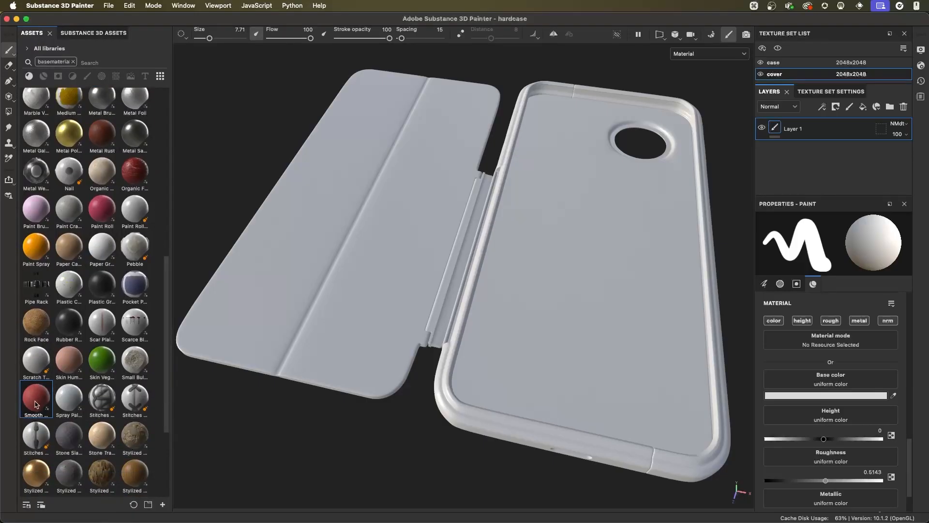
mouse_move(36, 404)
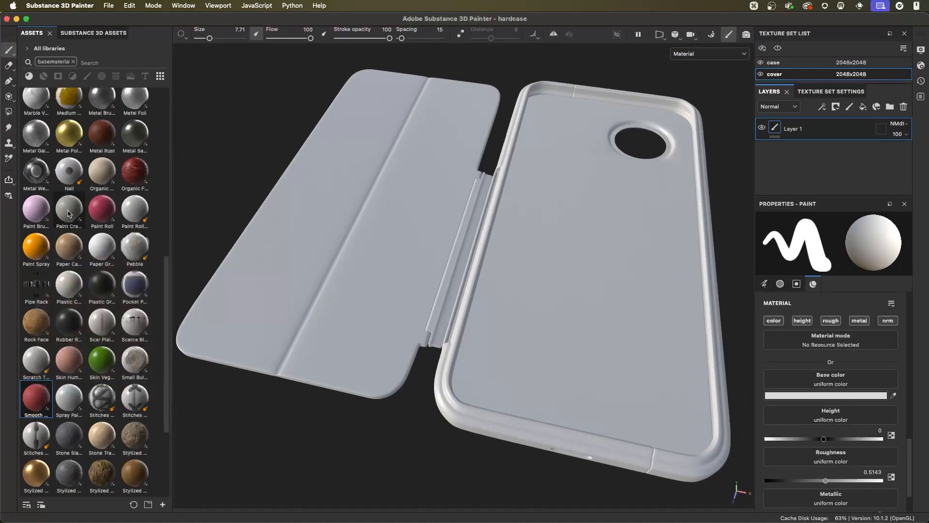
mouse_move(69, 213)
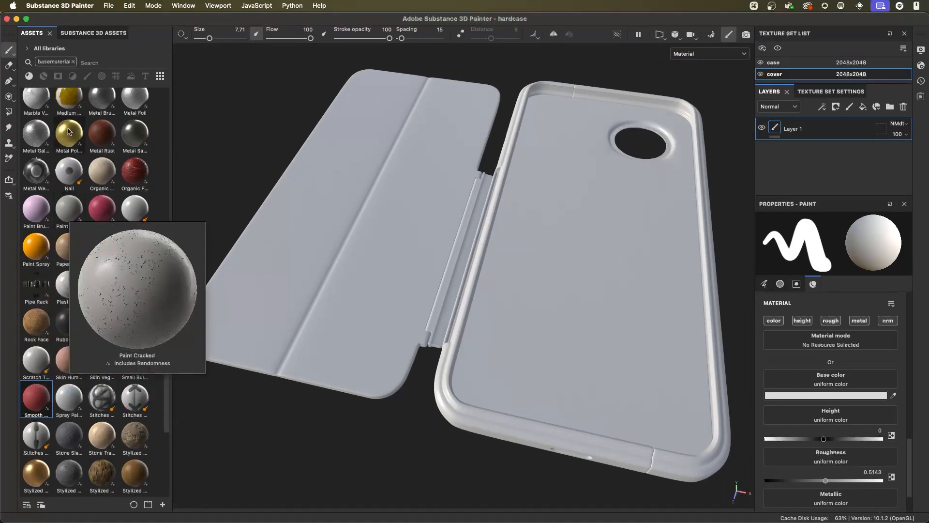
mouse_move(135, 246)
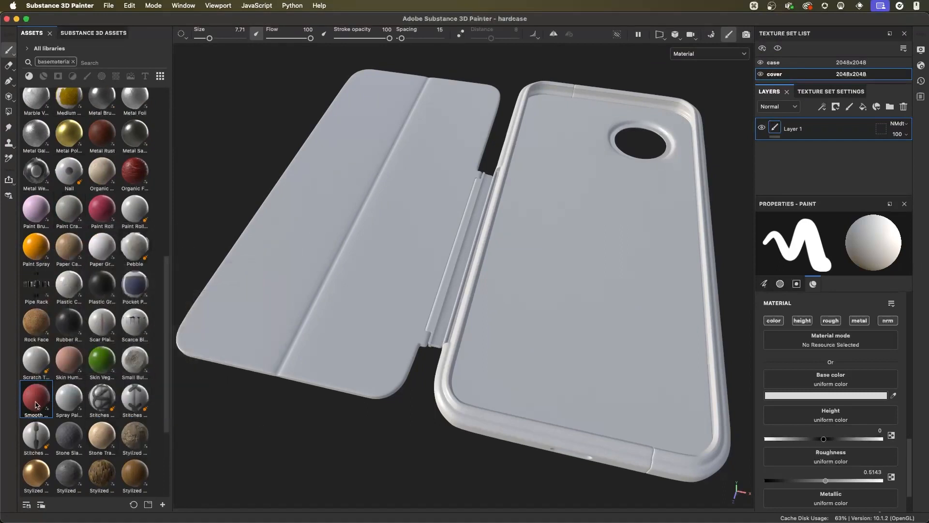
drag(37, 404, 383, 161)
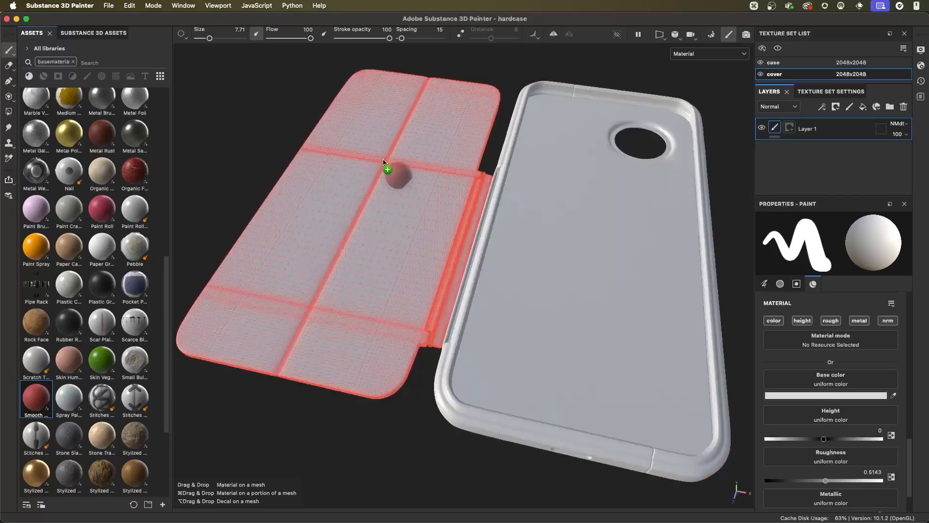
drag(384, 161, 809, 122)
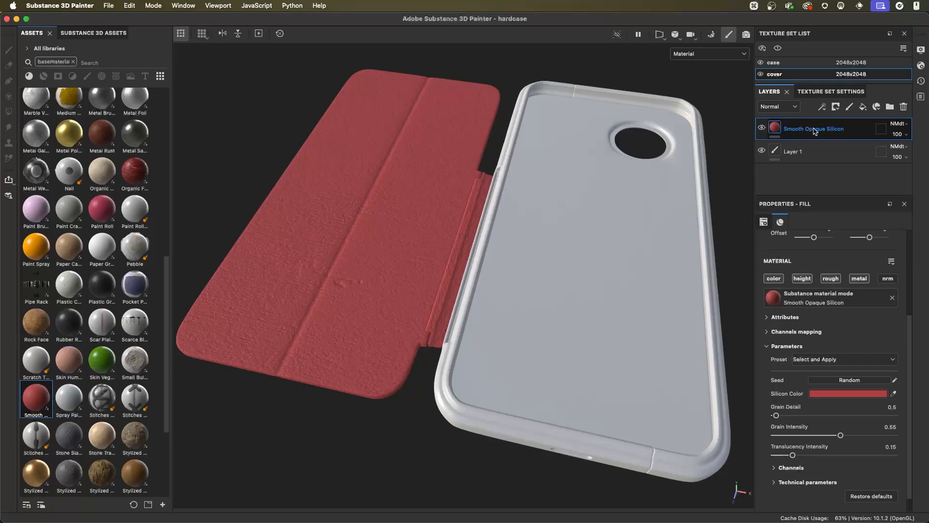
- Compare the properties of the Layer 1 paint layer with the Smooth Opaque Silicon fill layer, and show its projection settings
click(815, 153)
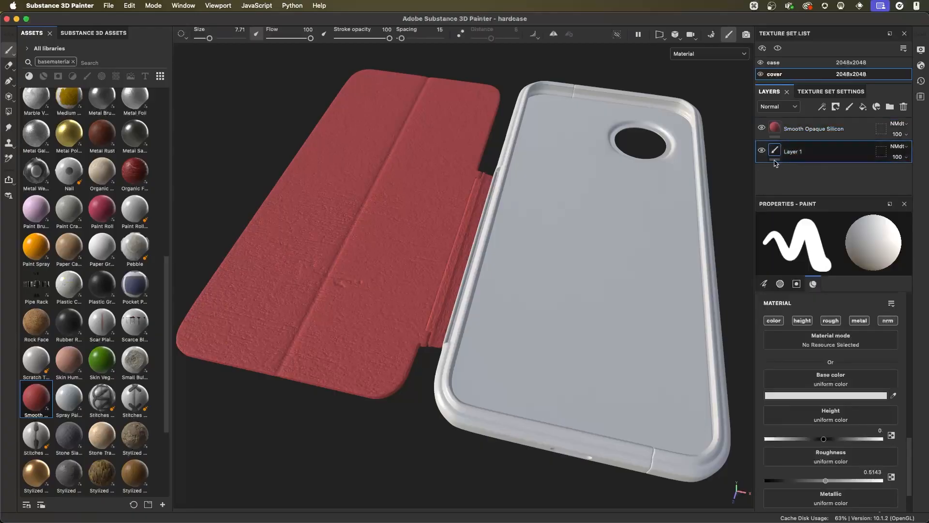
click(813, 130)
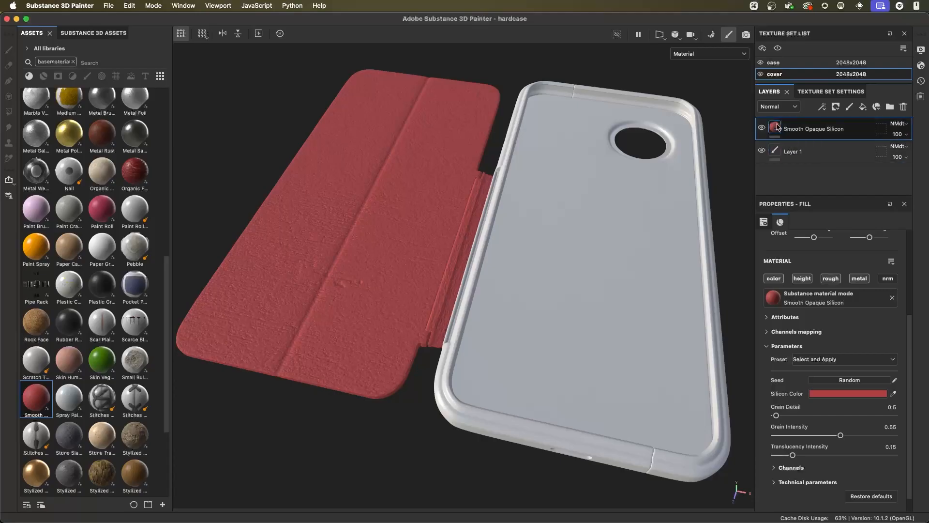
scroll(376, 270, up, 3)
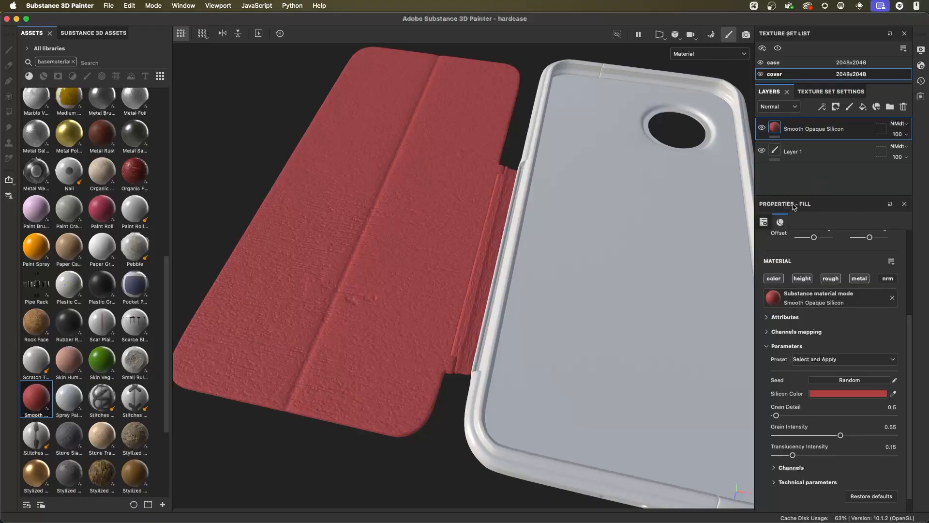
click(764, 223)
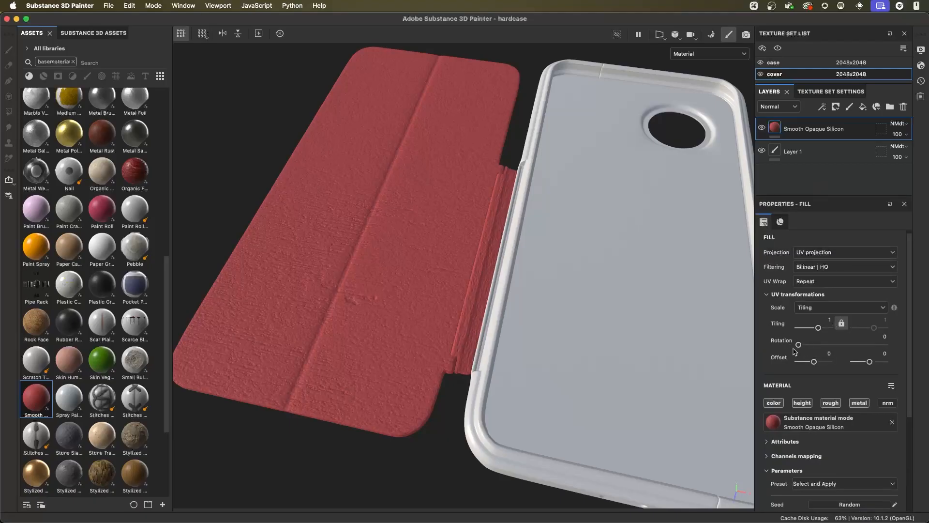
- Examine the silicone fill on the cover's UV layout in the split 3D/2D view, and return to the 3D-only view
key(alt)
alt+right_drag(569, 304, 430, 277)
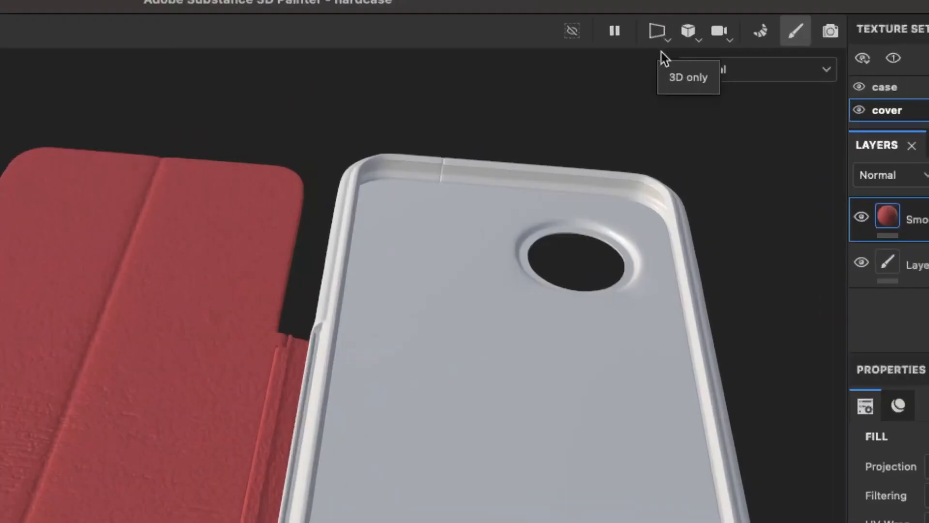
click(660, 38)
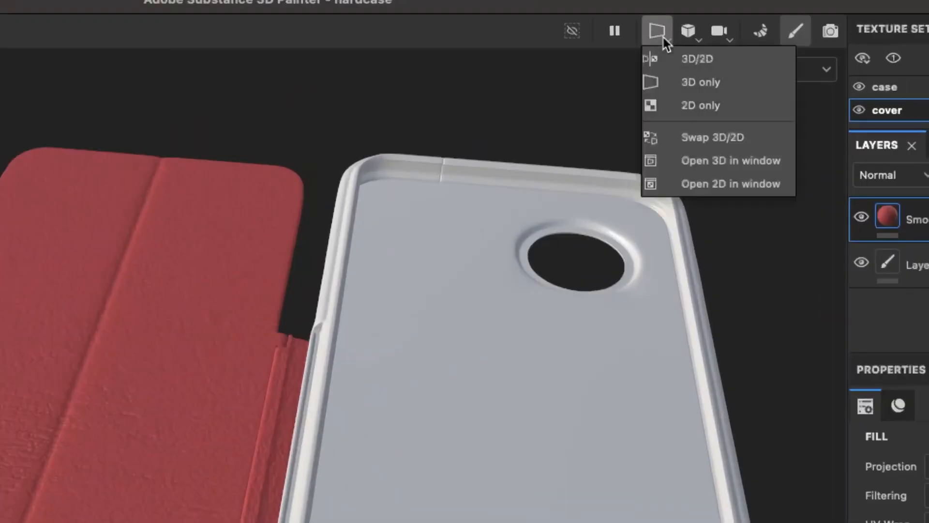
click(689, 65)
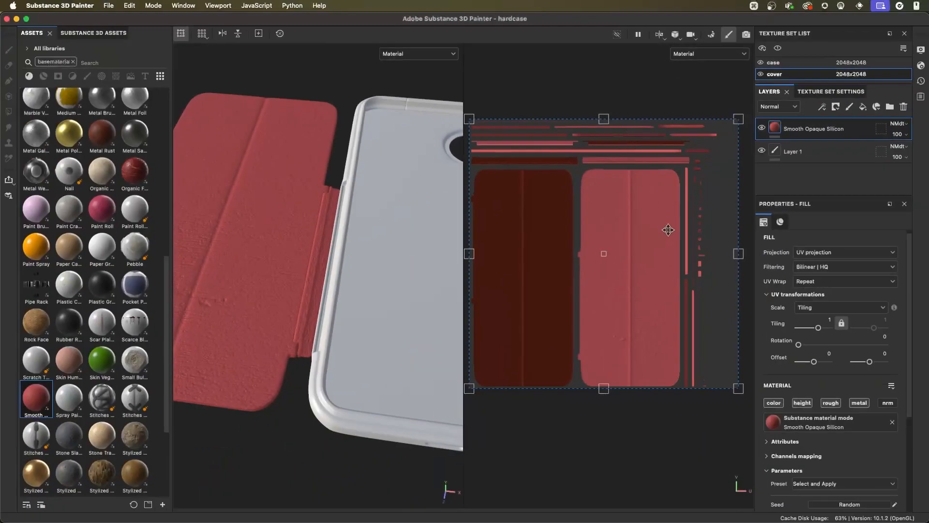
alt+right_drag(675, 420, 624, 400)
alt+middle_drag(647, 400, 651, 389)
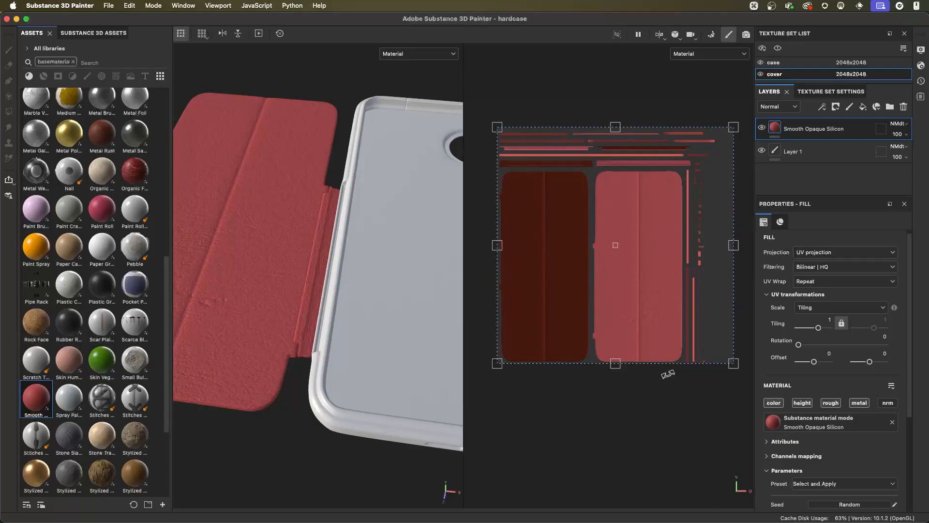
click(659, 34)
click(675, 58)
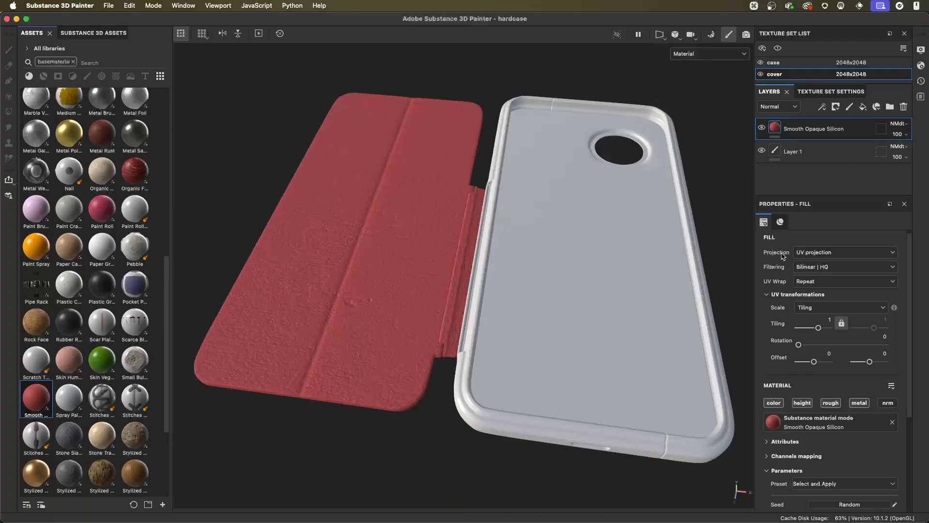
- Set the silicone fill layer's projection to Tri-planar projection and inspect the projection box and surface texture around the cover
click(834, 252)
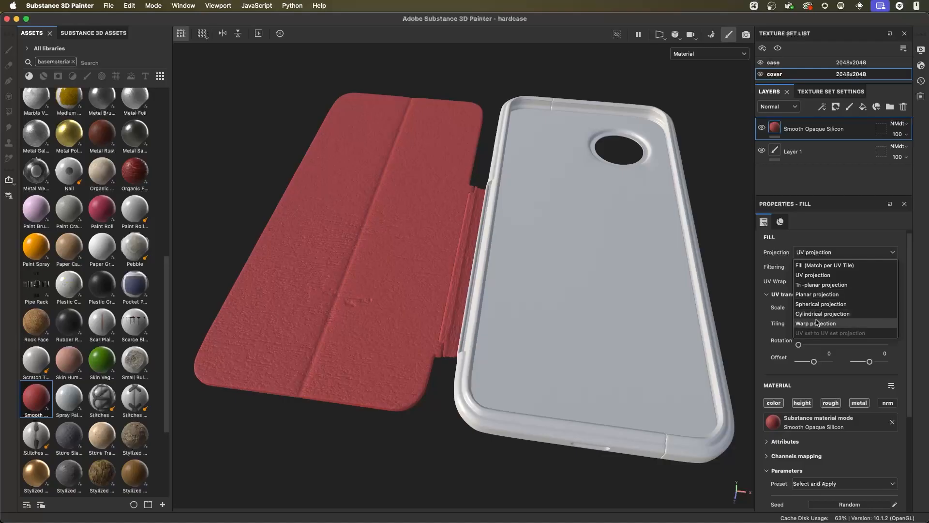
click(813, 285)
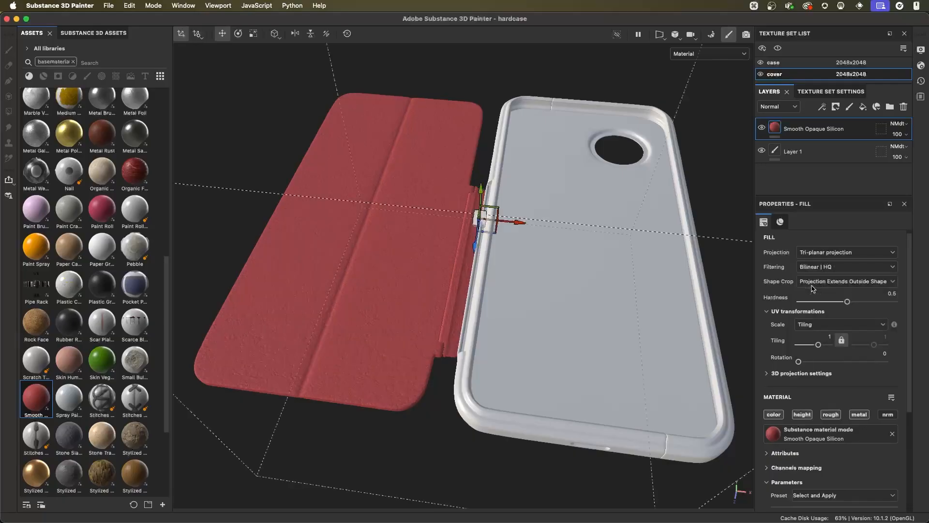
scroll(565, 277, down, 6)
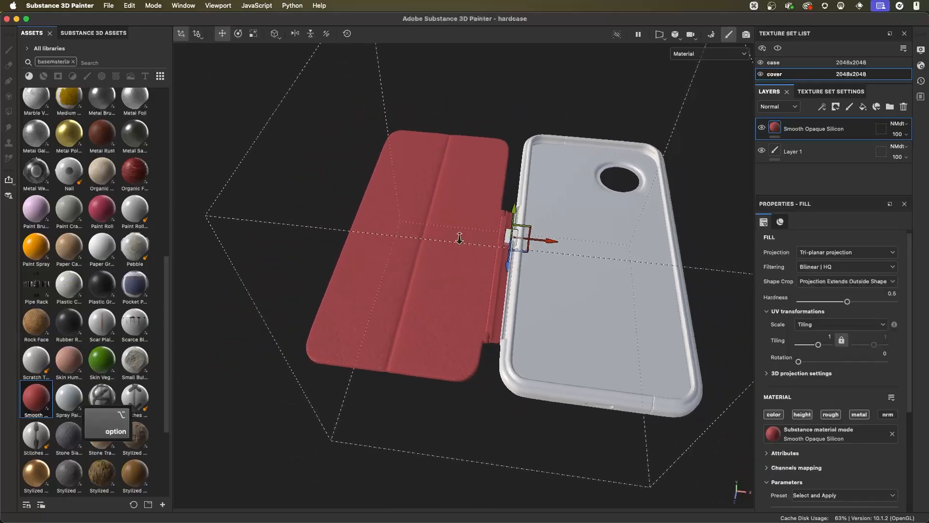
alt+drag(475, 290, 563, 221)
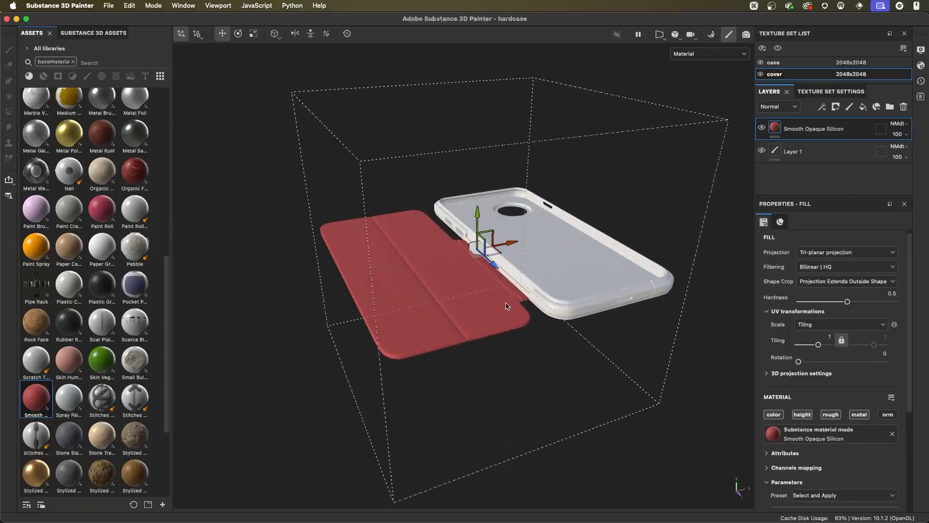
alt+right_drag(515, 302, 571, 296)
alt+middle_drag(532, 311, 561, 295)
alt+right_drag(562, 295, 559, 325)
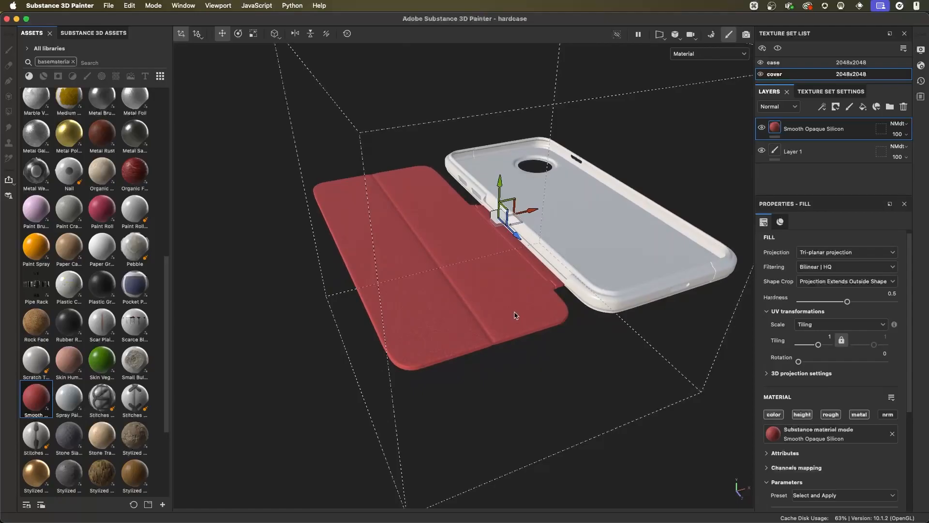
alt+drag(514, 311, 491, 286)
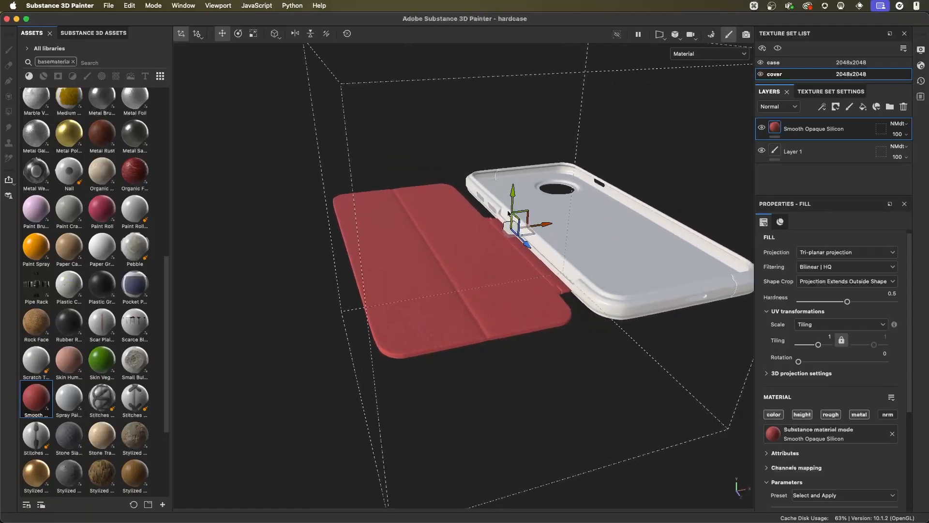
alt+right_drag(529, 295, 548, 237)
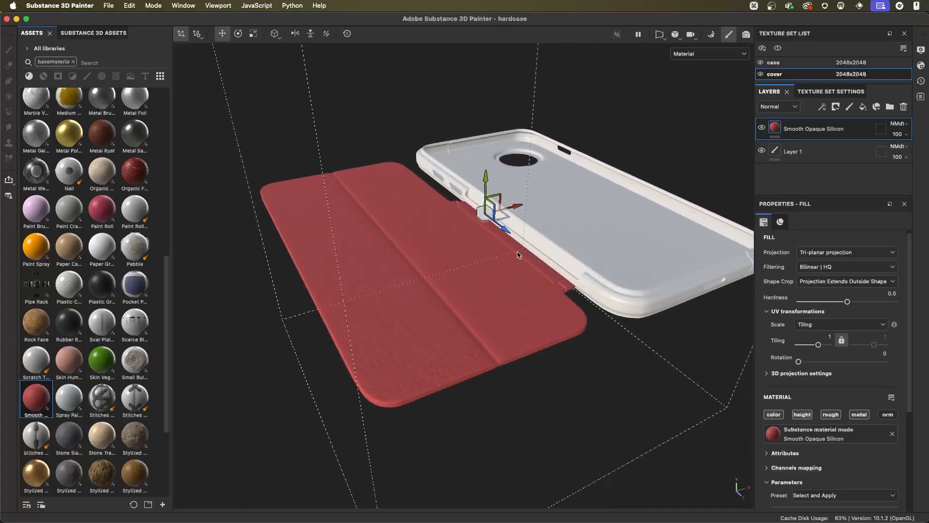
- Examine the tri-planar silicone texture across the cover's panels, fold and edges, including its projection box
mouse_move(517, 258)
alt+mouse_down()
mouse_move(481, 253)
mouse_move(517, 244)
alt+mouse_up()
drag(533, 194, 485, 204)
alt+right_drag(476, 207, 440, 221)
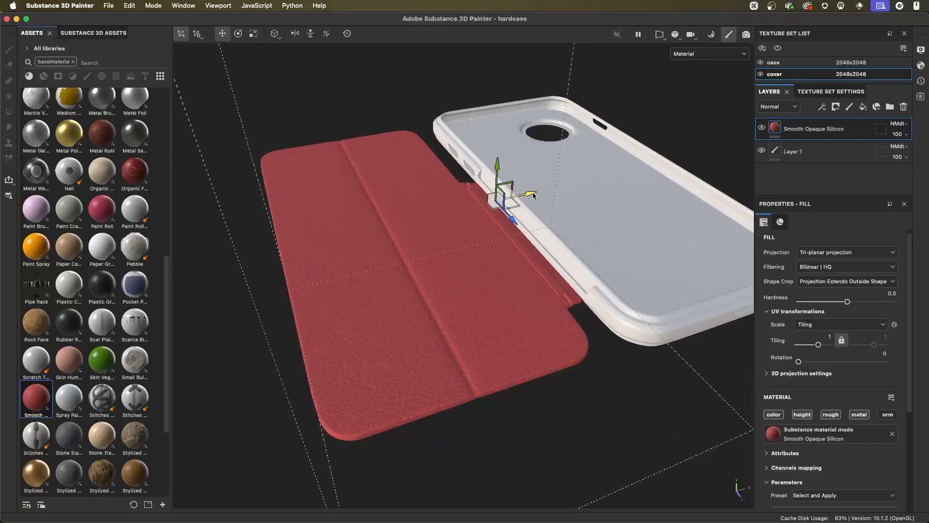
alt+drag(439, 221, 458, 241)
alt+drag(457, 308, 430, 308)
alt+right_drag(452, 312, 489, 234)
alt+right_drag(538, 312, 517, 326)
alt+drag(516, 326, 459, 291)
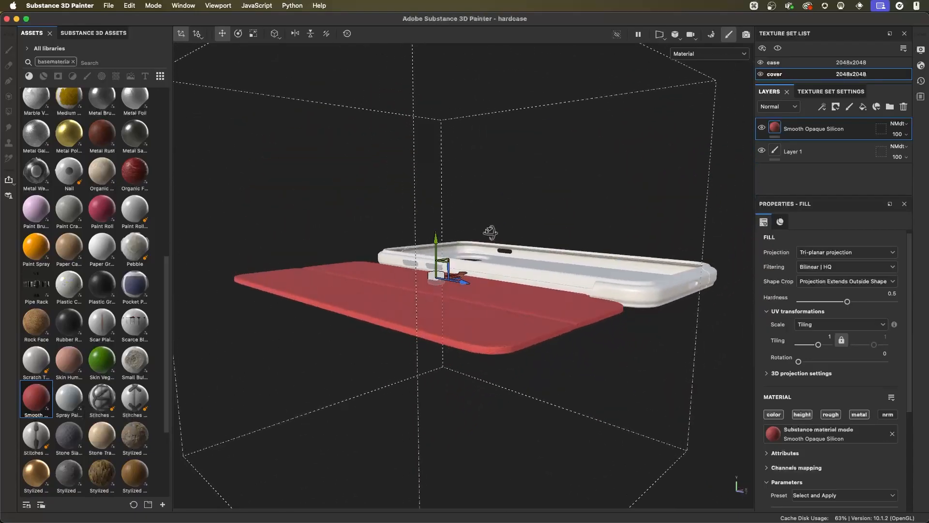
alt+right_drag(458, 290, 524, 339)
alt+drag(524, 339, 498, 357)
alt+right_drag(498, 357, 520, 324)
alt+drag(481, 257, 454, 312)
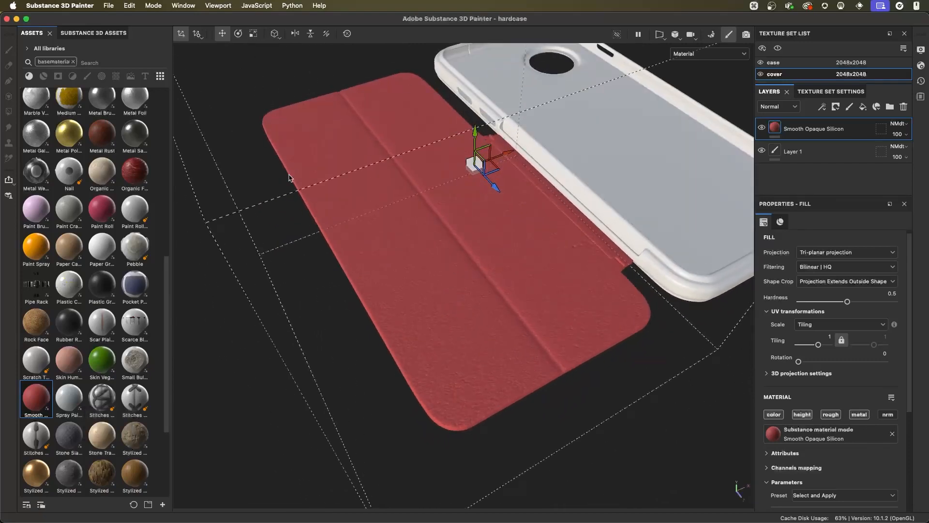
alt+drag(477, 376, 520, 349)
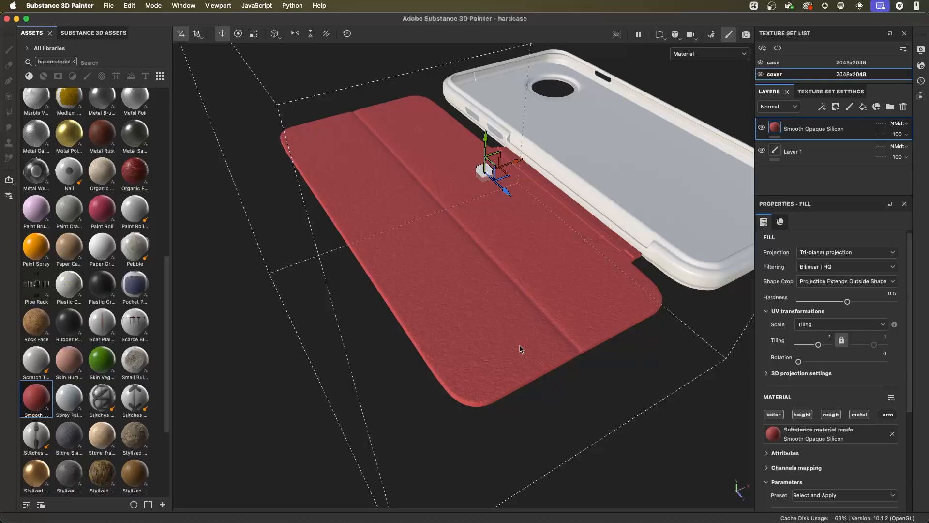
mouse_move(456, 243)
alt+mouse_down()
mouse_move(506, 313)
mouse_move(510, 275)
mouse_move(483, 270)
mouse_move(473, 246)
alt+mouse_up()
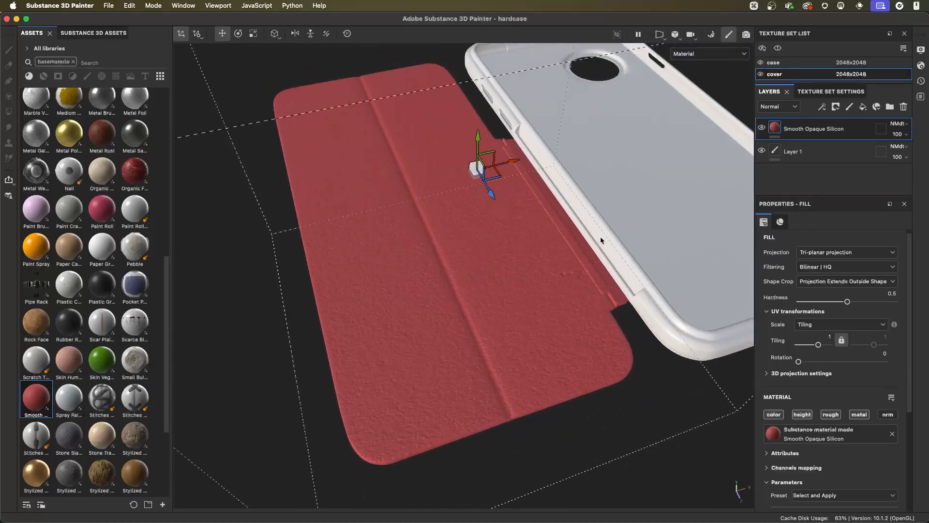
- Set the silicone fill layer's projection to UV projection
click(814, 256)
click(818, 275)
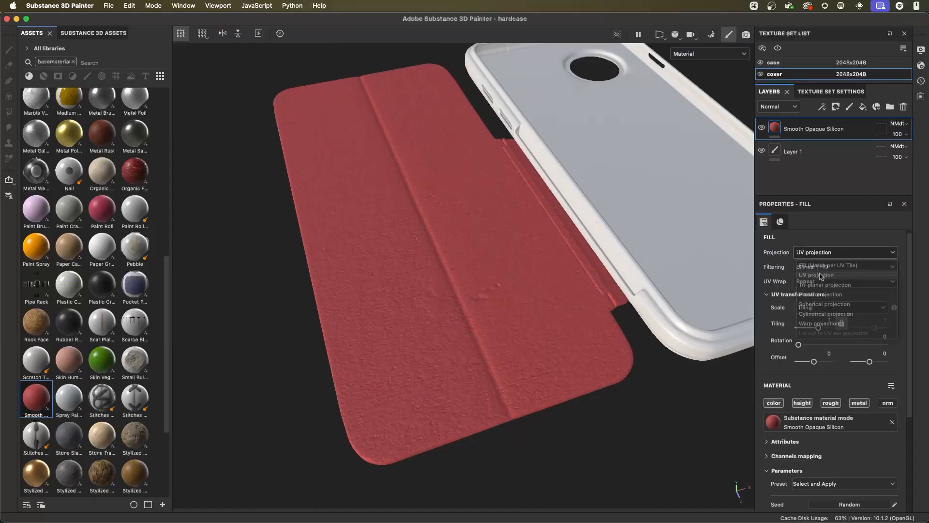
key(f)
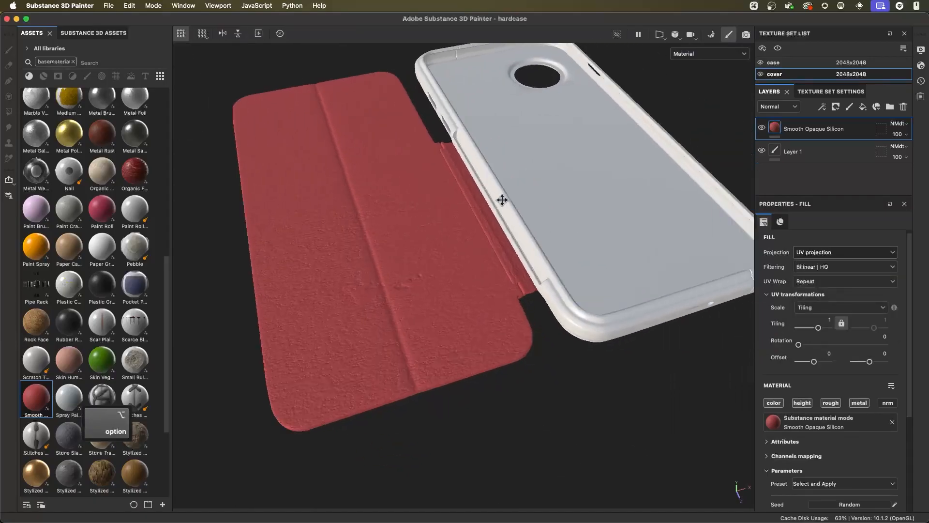
- Examine the UV-projected silicone on the cover's UV layout in split 3D/2D view, and inspect its surface in 3D-only view
click(659, 34)
click(660, 49)
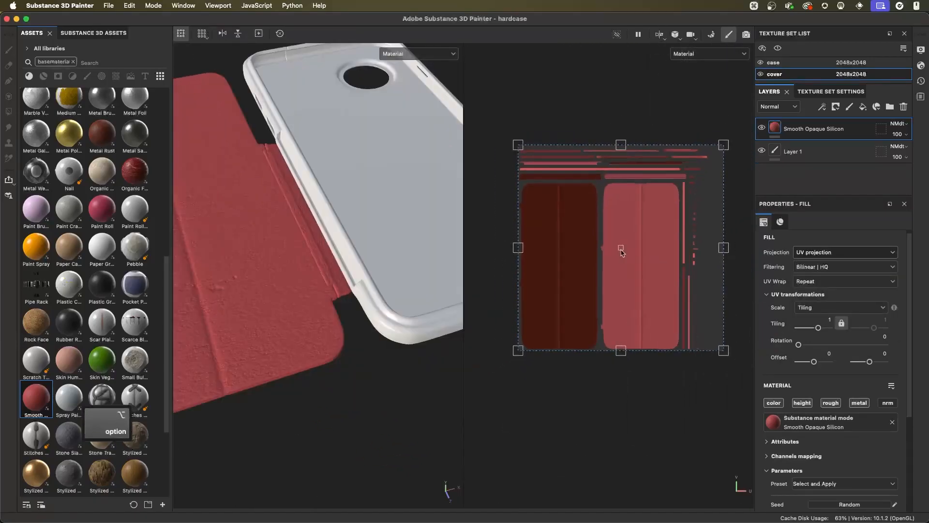
scroll(651, 266, up, 4)
scroll(658, 274, up, 1)
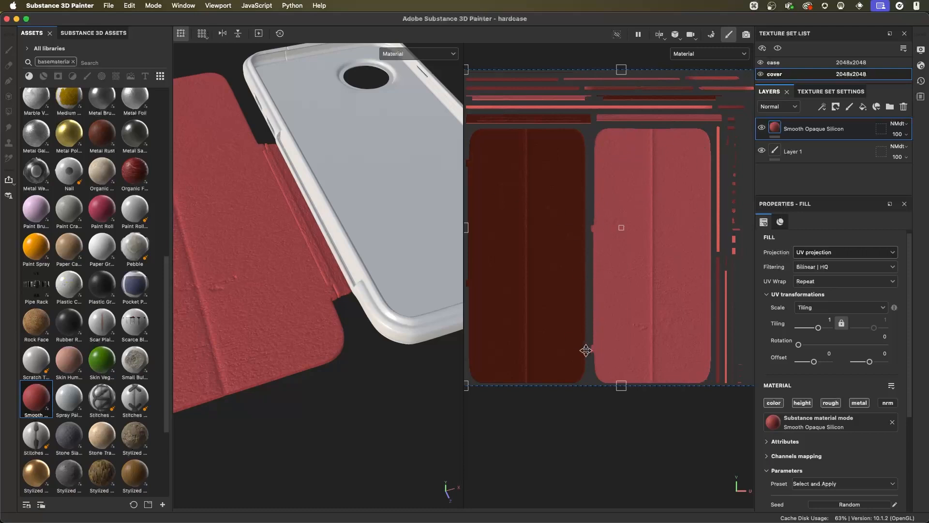
alt+drag(411, 236, 357, 226)
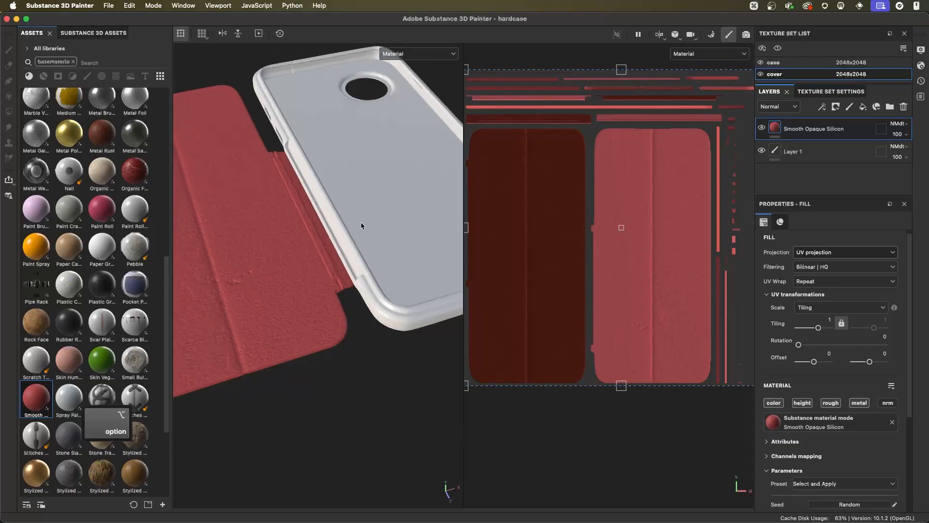
click(660, 35)
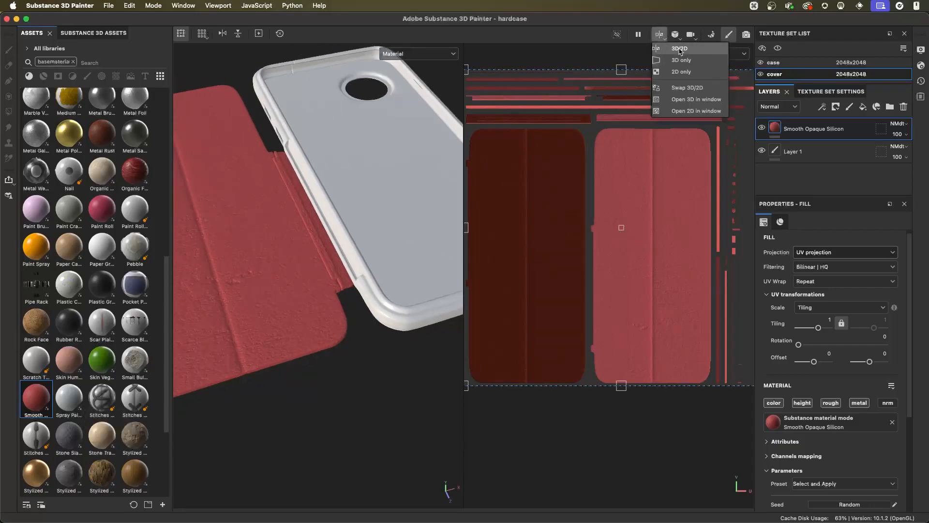
click(679, 61)
alt+right_drag(632, 179, 565, 288)
alt+drag(565, 287, 559, 231)
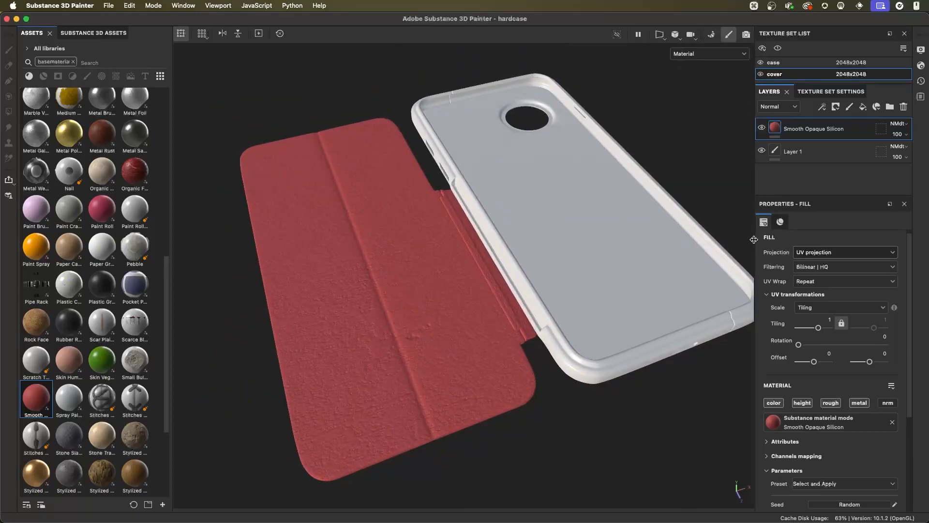
alt+drag(588, 306, 477, 303)
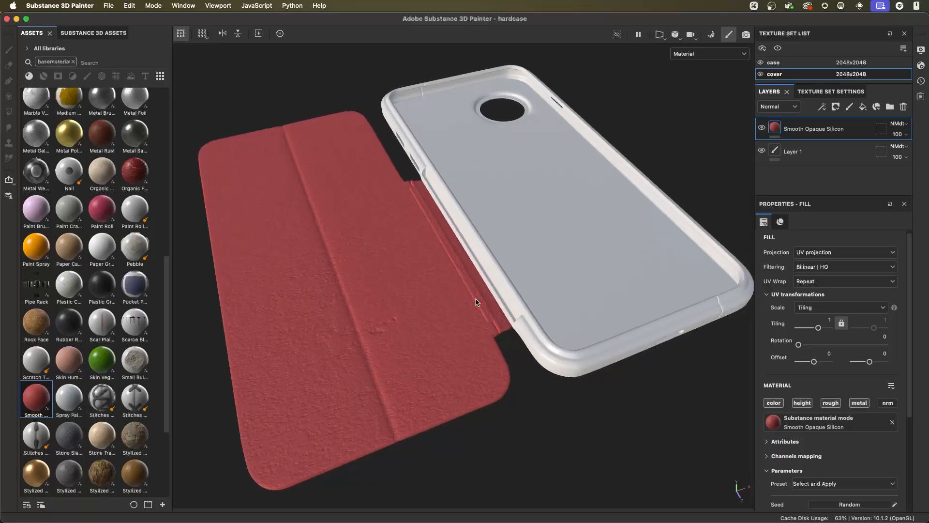
alt+drag(338, 284, 441, 275)
alt+right_drag(441, 276, 475, 208)
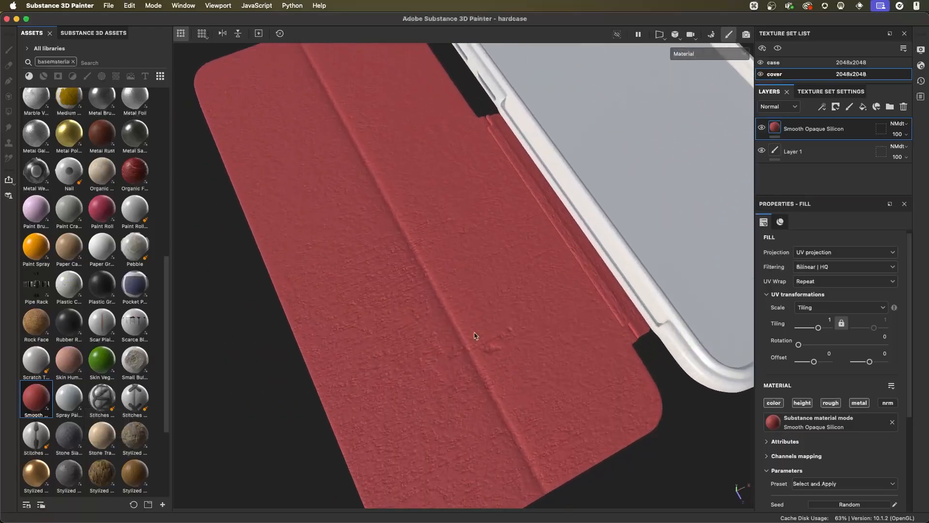
mouse_move(466, 297)
alt+right_down()
mouse_move(489, 338)
mouse_move(469, 283)
alt+right_up()
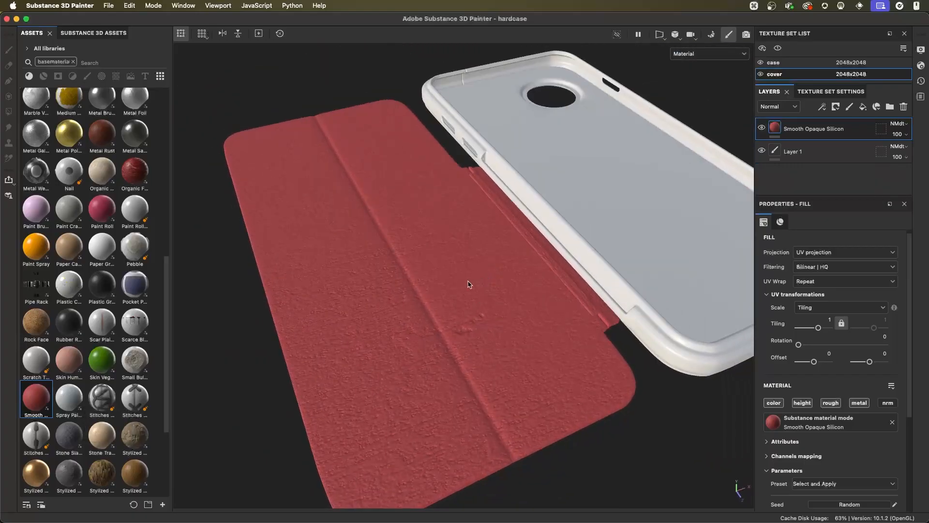
- Switch the silicone fill to Tri-planar projection and inspect the cover with its 3D projection box
click(818, 252)
click(823, 273)
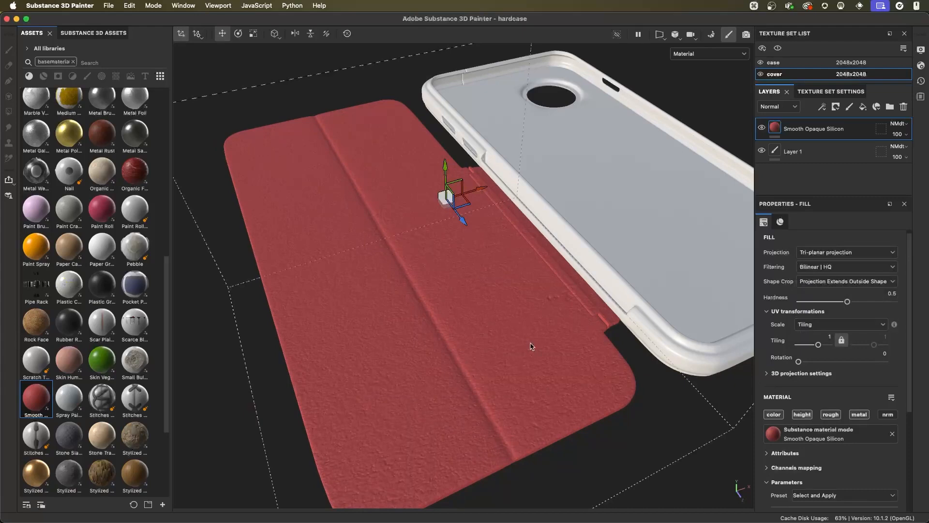
alt+drag(529, 296, 537, 199)
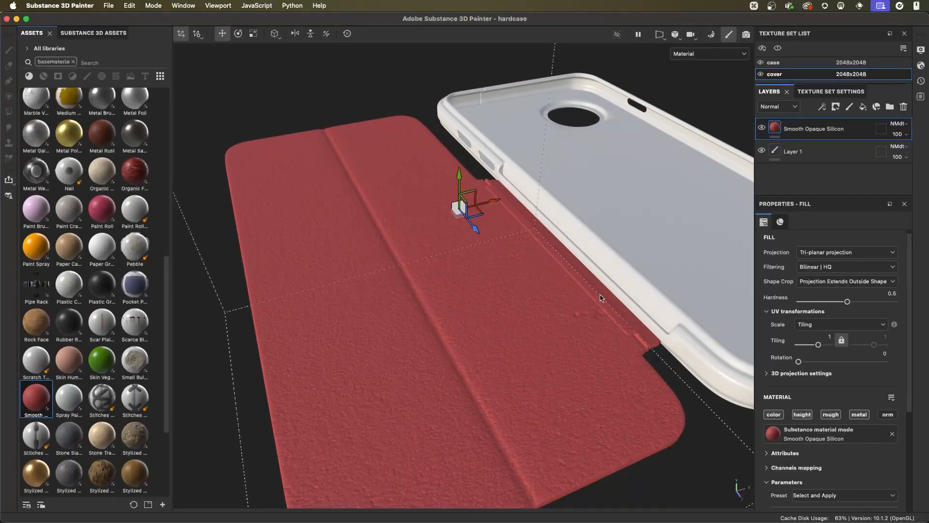
alt+right_drag(635, 310, 595, 296)
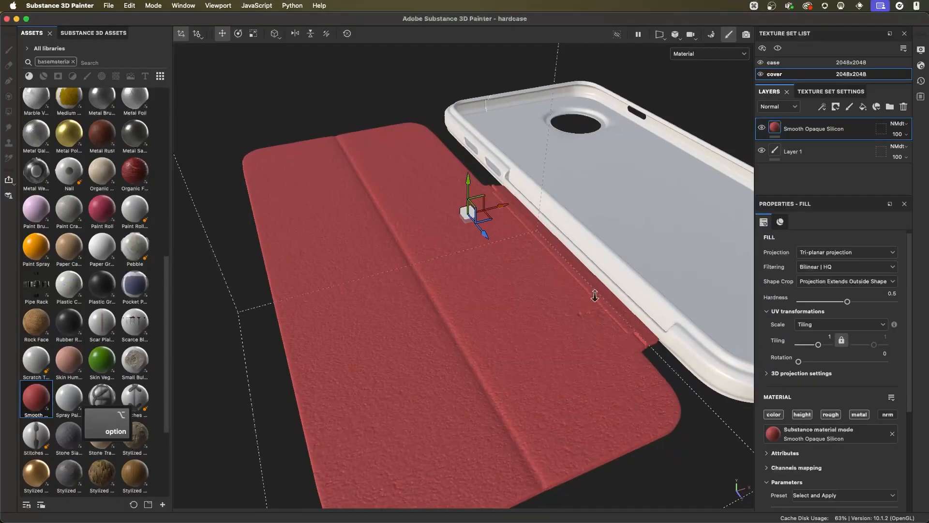
- Rotate the tri-planar projection about its vertical axis with the rotation manipulator and inspect the texture direction on the cover
click(237, 33)
scroll(534, 240, up, 2)
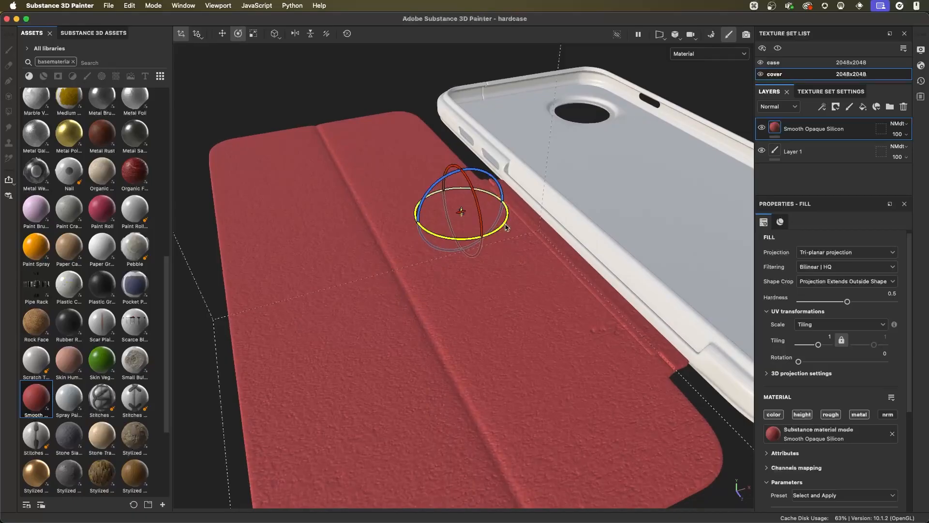
drag(506, 227, 495, 297)
alt+right_drag(497, 296, 429, 271)
alt+drag(430, 272, 465, 290)
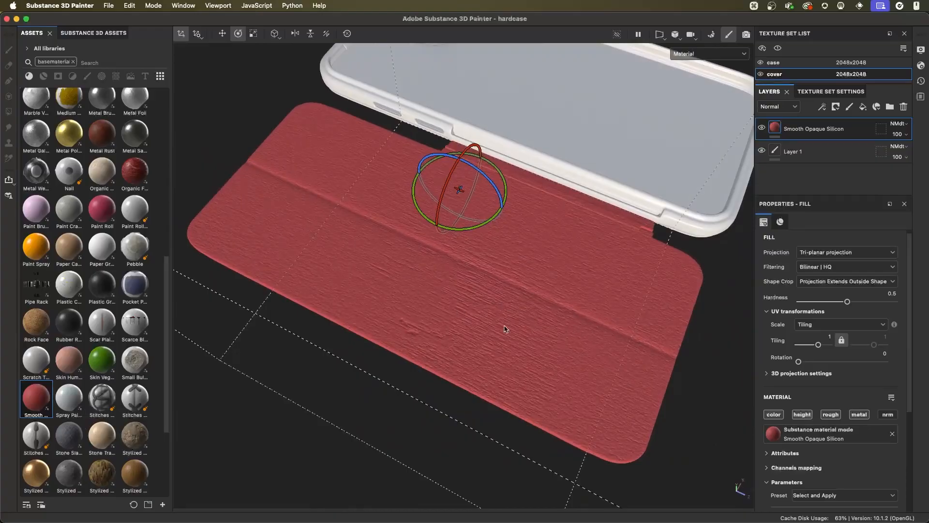
alt+drag(427, 312, 469, 296)
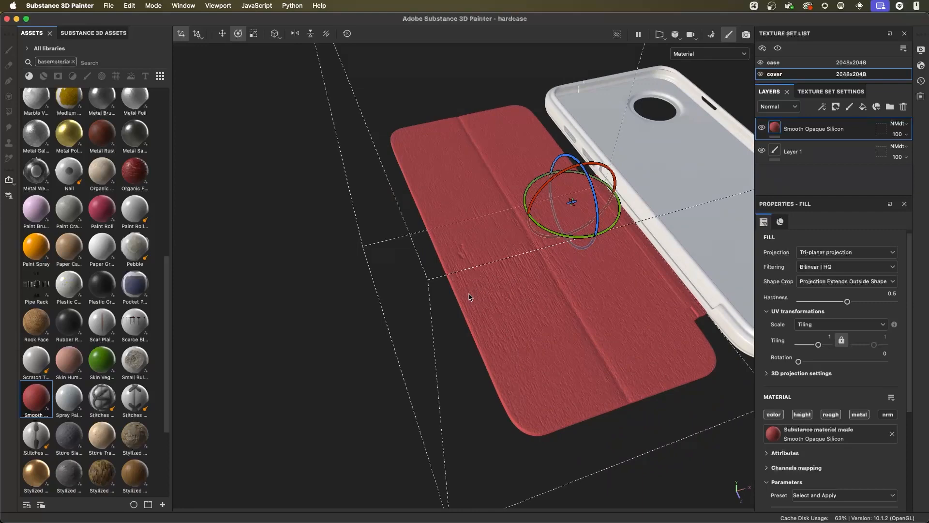
alt+drag(547, 232, 511, 253)
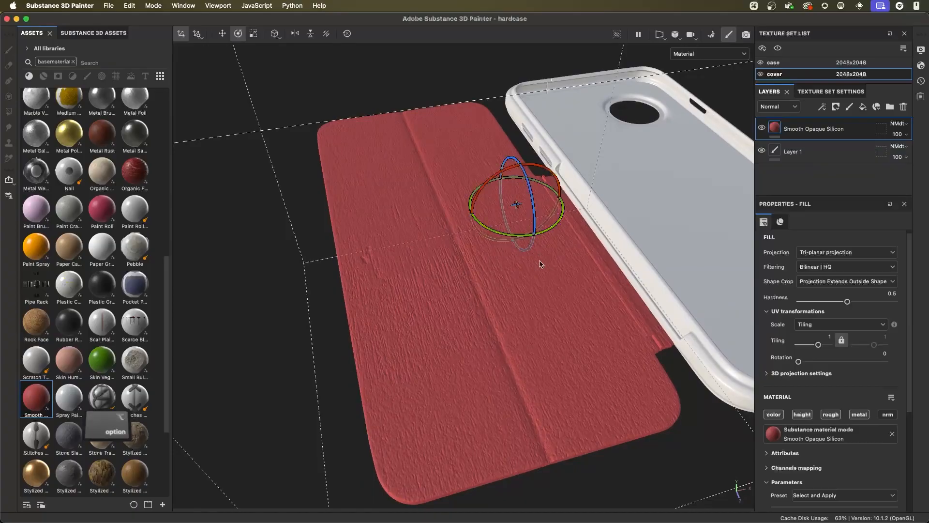
alt+drag(536, 257, 524, 234)
- Return the silicone fill layer to UV projection
click(838, 254)
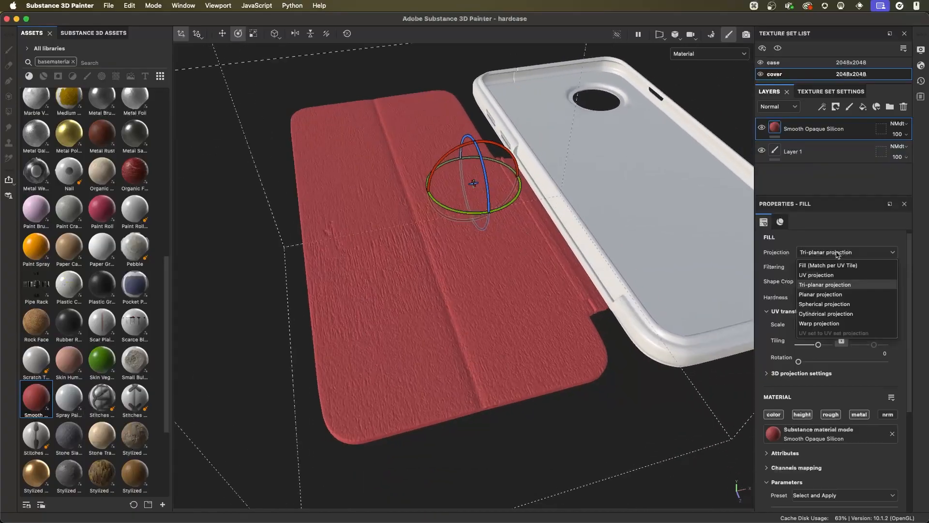
click(823, 277)
alt+right_drag(546, 246, 539, 280)
- Show the split 3D/2D view and shift the fill's UV projection to an offset of about 0.058 and -0.023
click(659, 35)
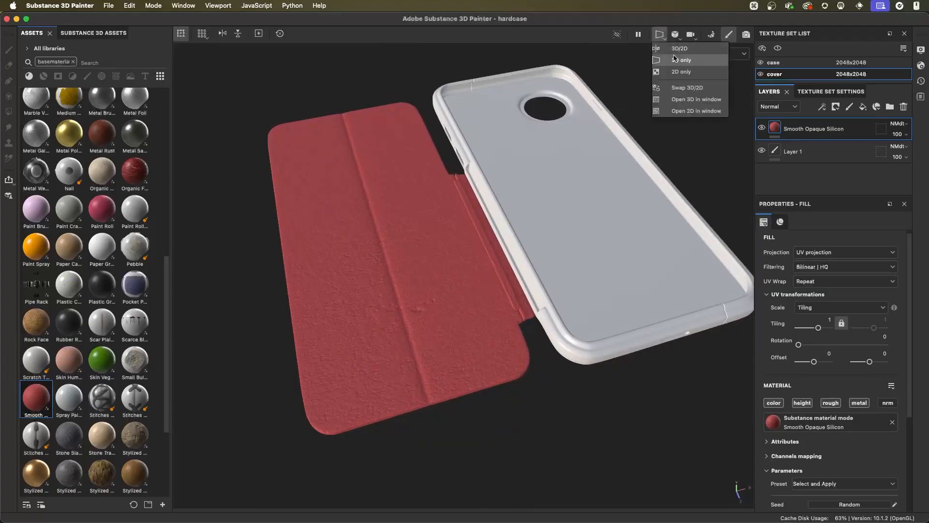
click(682, 60)
alt+right_drag(674, 258, 637, 232)
alt+middle_drag(637, 232, 609, 226)
drag(652, 216, 671, 208)
alt+right_drag(378, 224, 341, 209)
alt+middle_drag(342, 209, 370, 201)
mouse_move(682, 210)
mouse_down()
mouse_move(668, 234)
mouse_move(685, 224)
mouse_up()
alt+right_drag(290, 257, 352, 262)
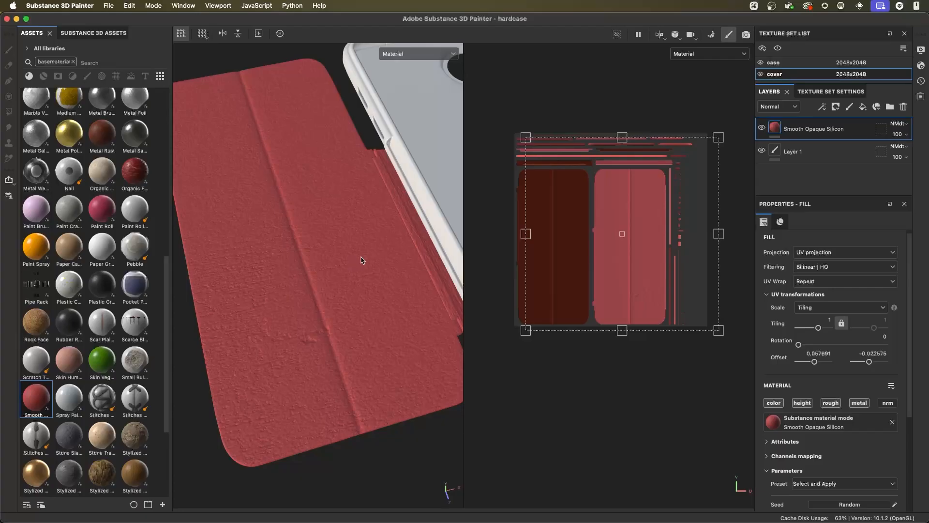
- Rotate the fill's UV projection to 270 degrees in the 2D view and inspect the texture direction on the model
alt+right_drag(647, 186, 631, 186)
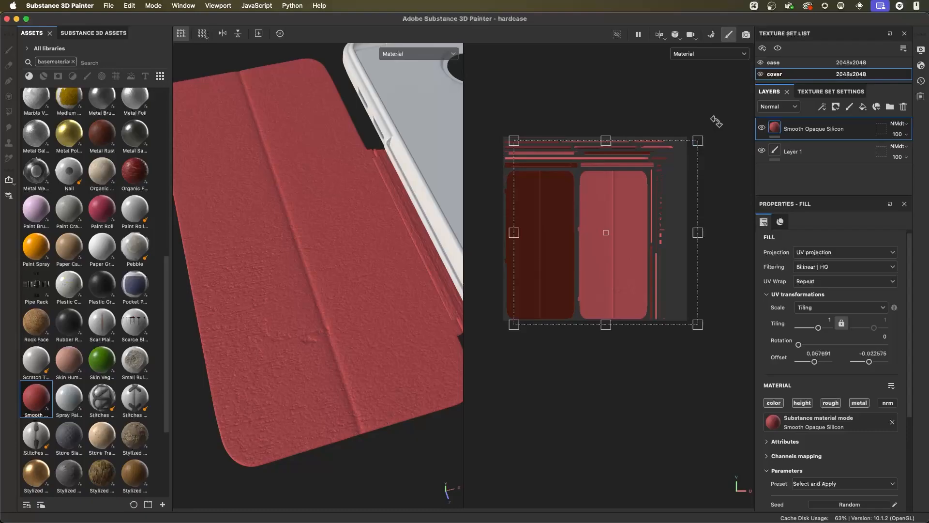
drag(716, 123, 690, 291)
alt+drag(380, 376, 249, 204)
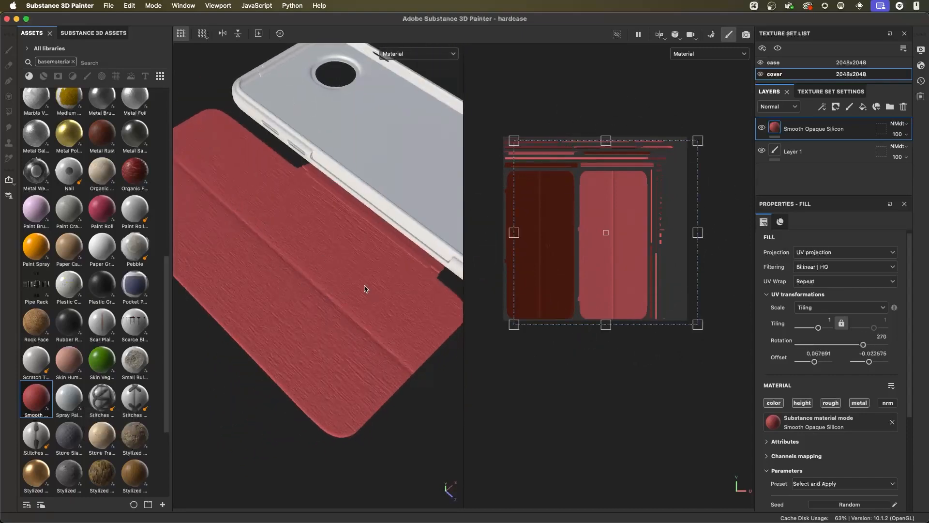
alt+right_drag(312, 261, 355, 303)
alt+drag(355, 303, 380, 295)
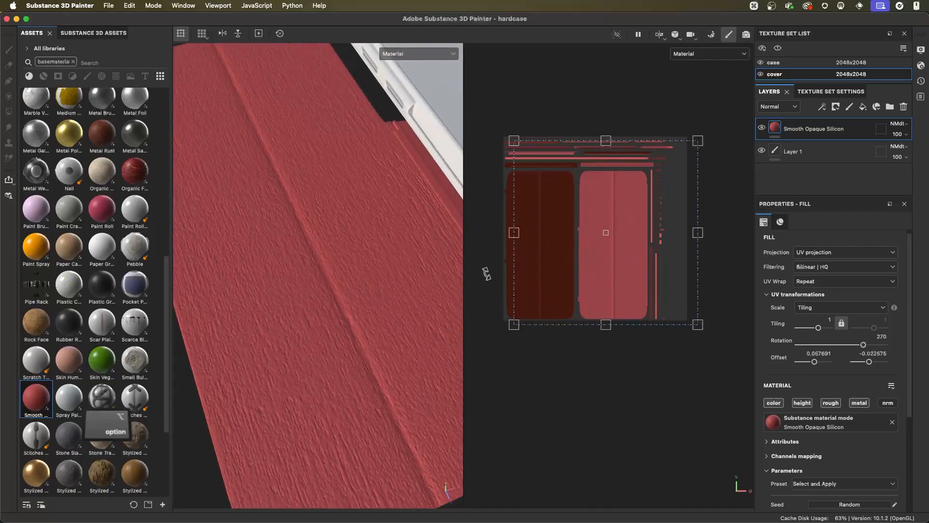
- Undo the UV projection's rotation and offset changes, and return to the 3D-only view of the cover
scroll(583, 210, down, 2)
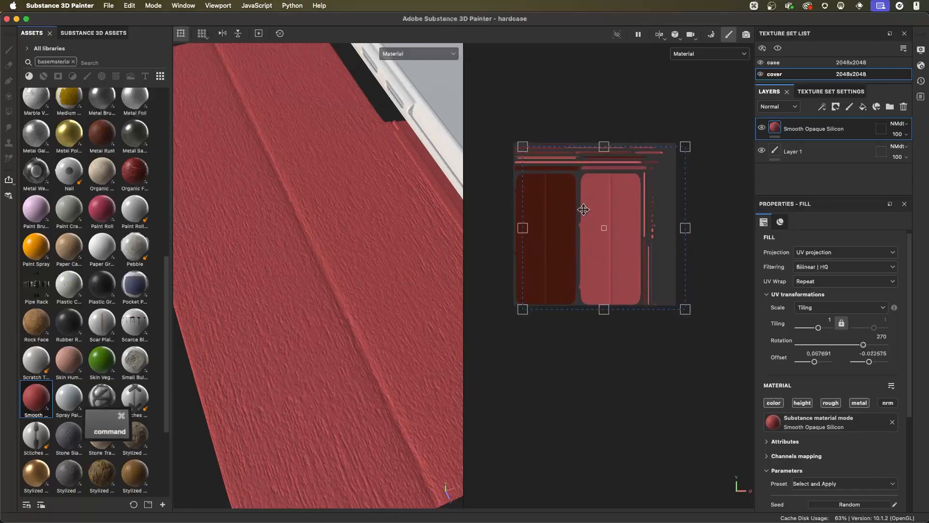
key(super+z)
key(super+z)
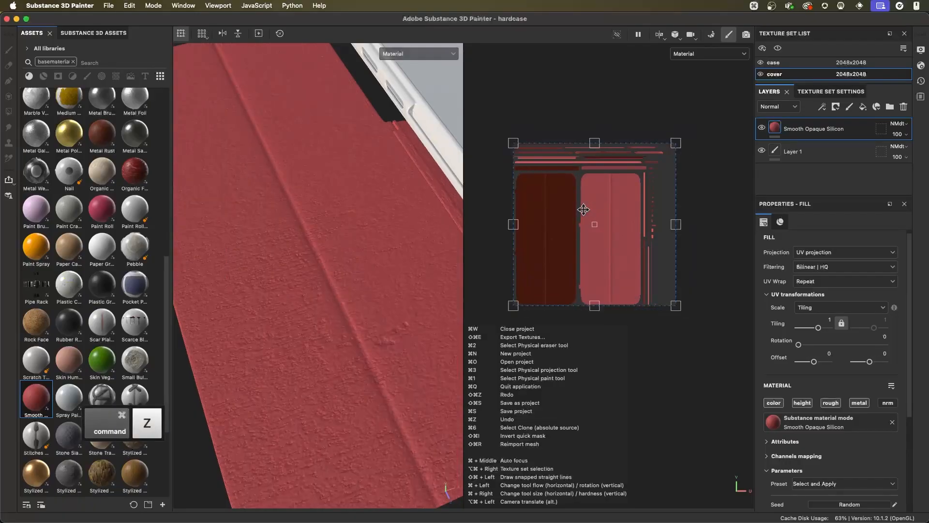
click(667, 39)
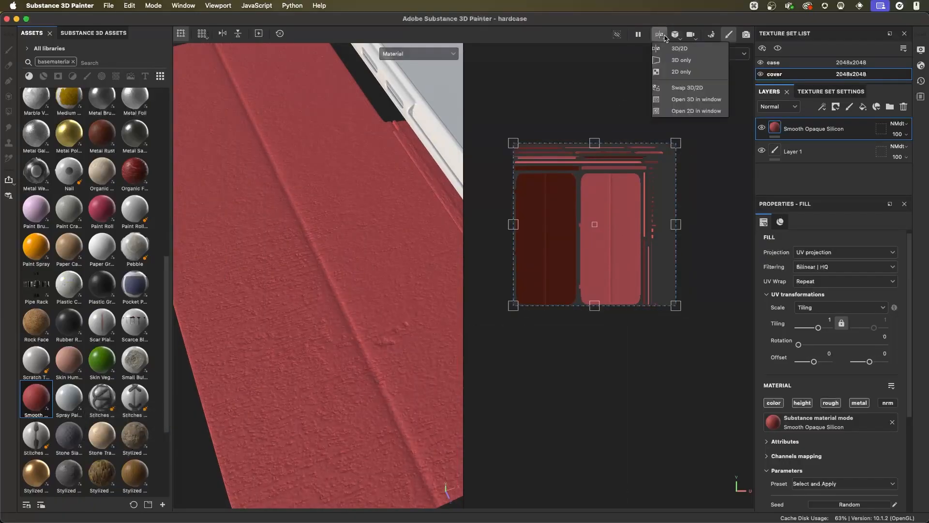
click(681, 60)
alt+drag(608, 225, 528, 253)
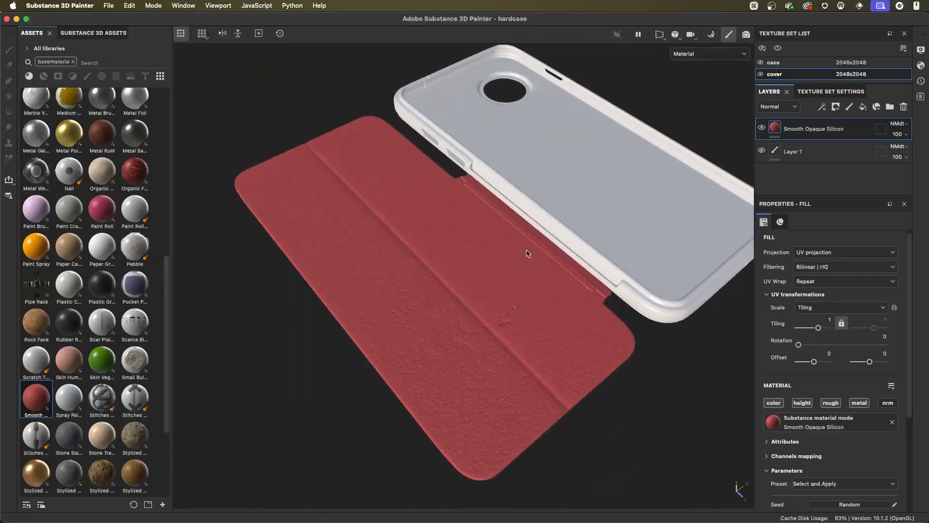
mouse_move(492, 295)
alt+mouse_down()
mouse_move(525, 305)
mouse_move(493, 302)
mouse_move(491, 289)
alt+mouse_up()
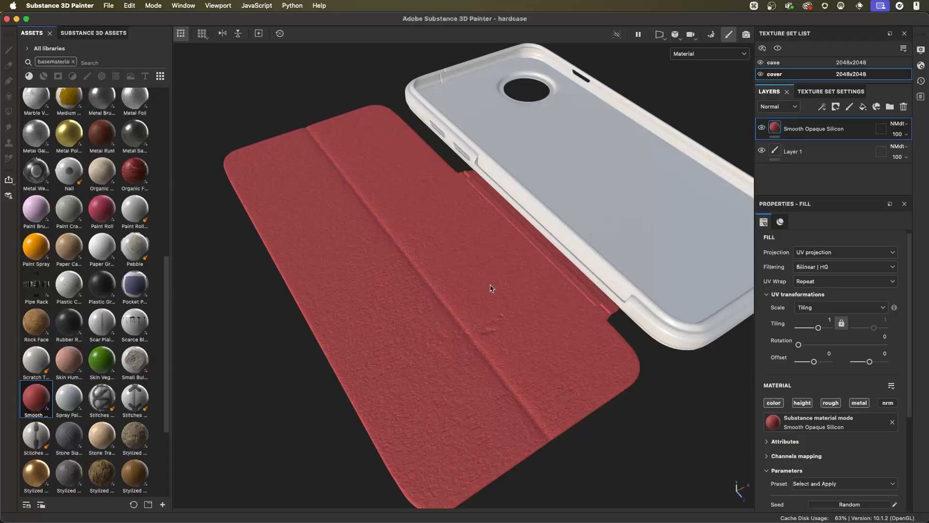
- Set the silicone fill's UV tiling to 4 and inspect the finer texture on the cover
scroll(493, 291, up, 5)
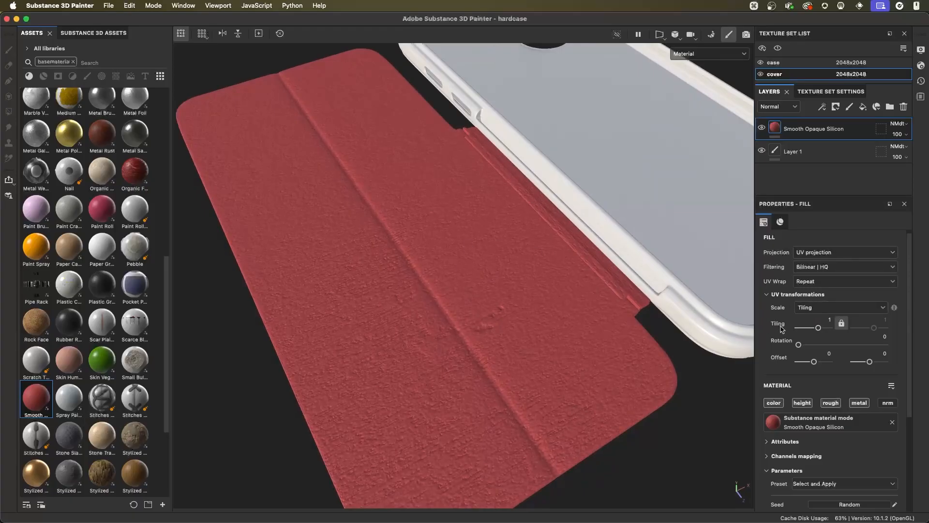
click(829, 320)
text(4)
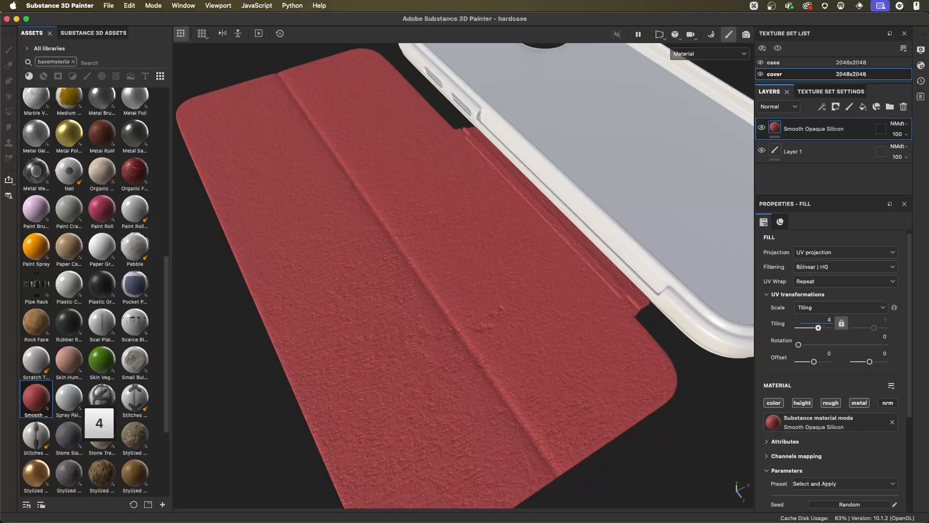
key(Return)
alt+drag(527, 311, 476, 317)
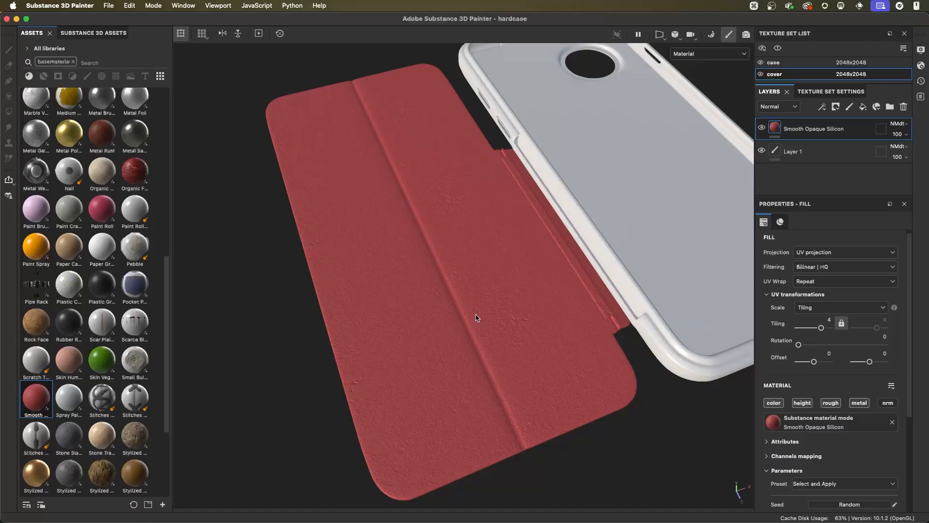
alt+drag(476, 318, 506, 310)
key(alt)
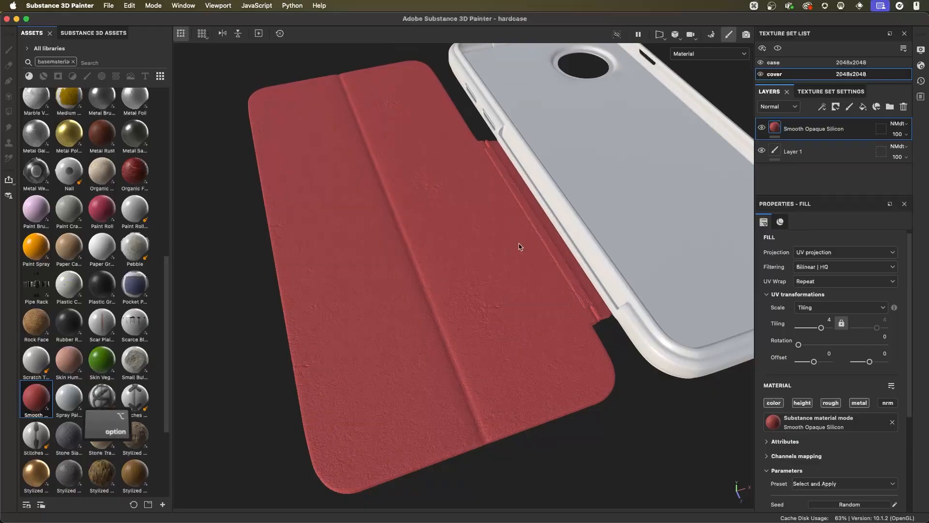
- Set the silicone fill's Grain Intensity to 0.04 and inspect the smoother surface on the cover
scroll(905, 368, down, 6)
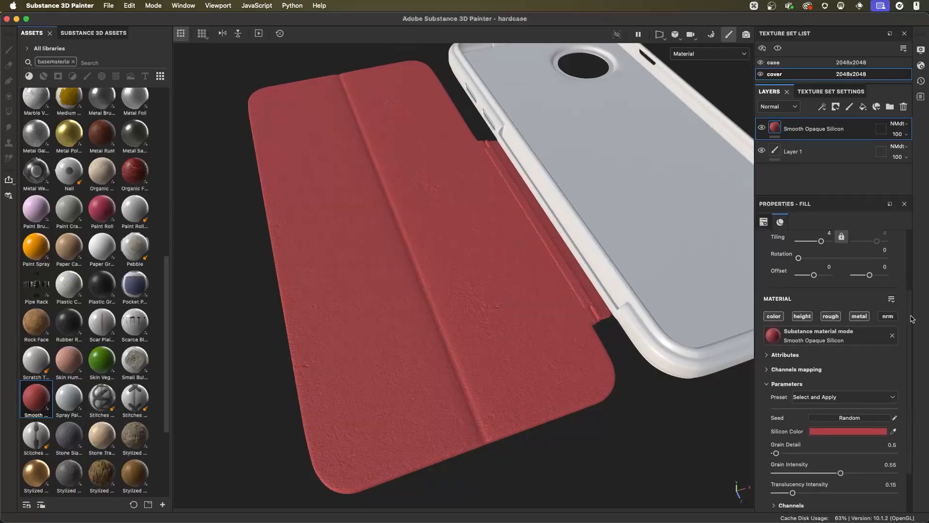
alt+right_drag(609, 353, 596, 355)
alt+middle_drag(595, 355, 554, 326)
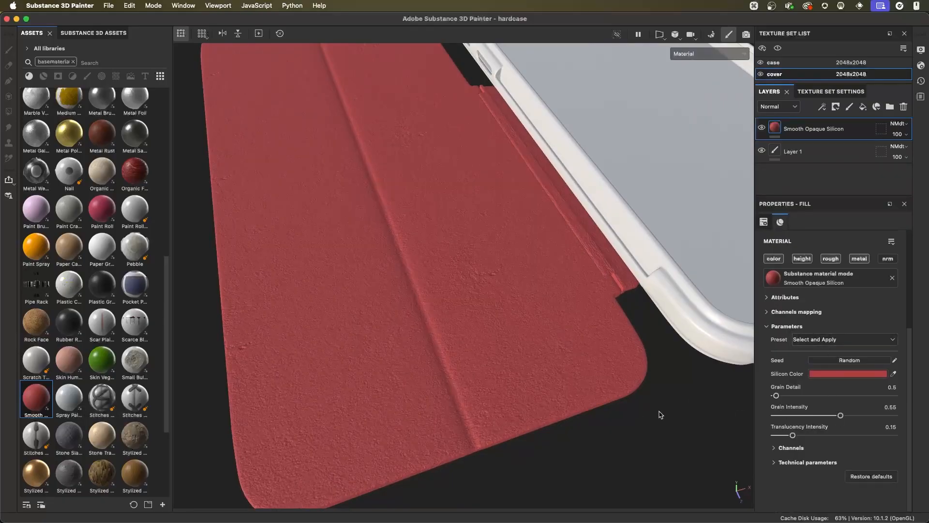
alt+drag(485, 224, 493, 246)
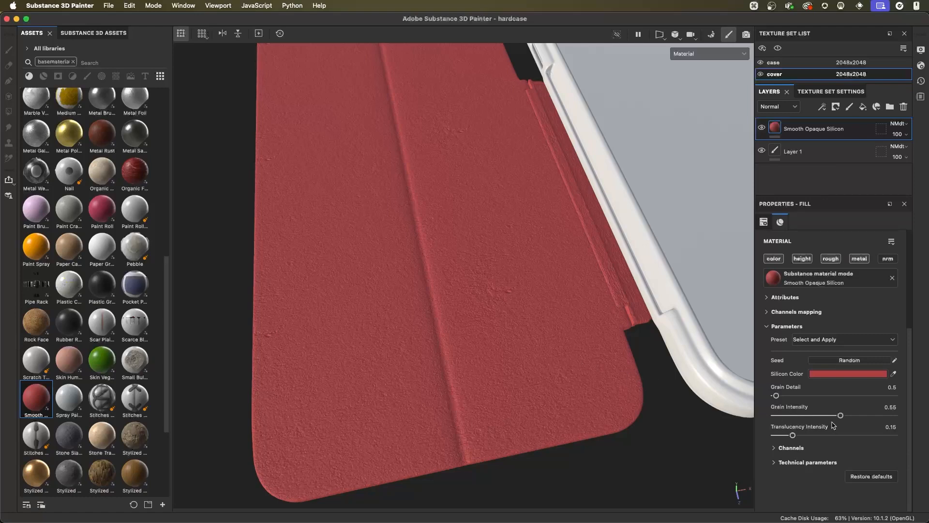
drag(840, 415, 780, 424)
alt+right_drag(502, 326, 522, 310)
alt+drag(522, 310, 496, 313)
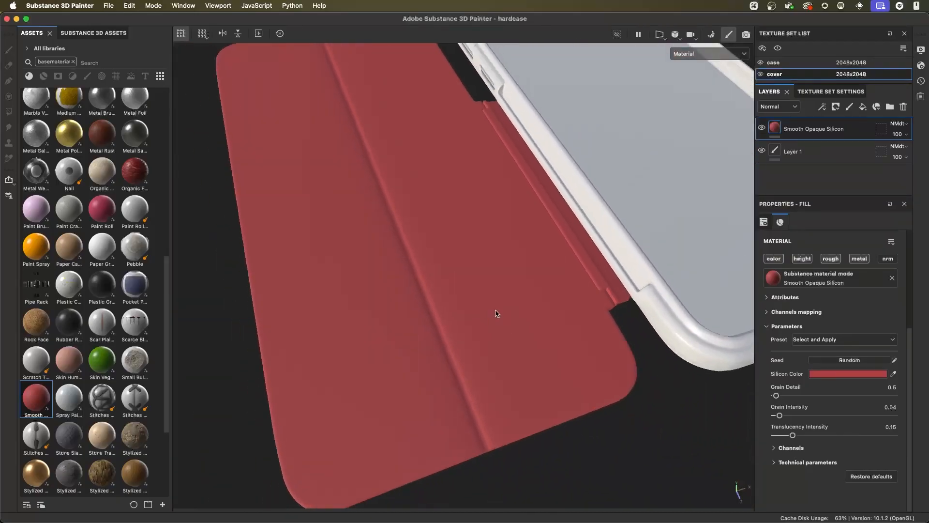
alt+right_drag(450, 293, 496, 321)
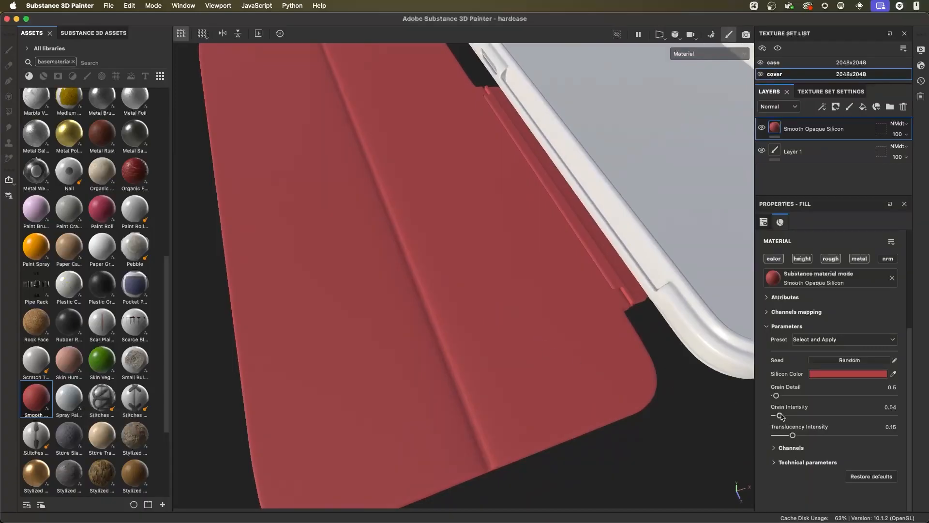
- Try slightly higher Grain Intensity values on the silicone fill, 0.1 and about 0.09, and compare the grain on the cover
mouse_move(779, 415)
mouse_down()
mouse_move(789, 416)
mouse_move(779, 415)
mouse_up()
alt+drag(479, 257, 511, 275)
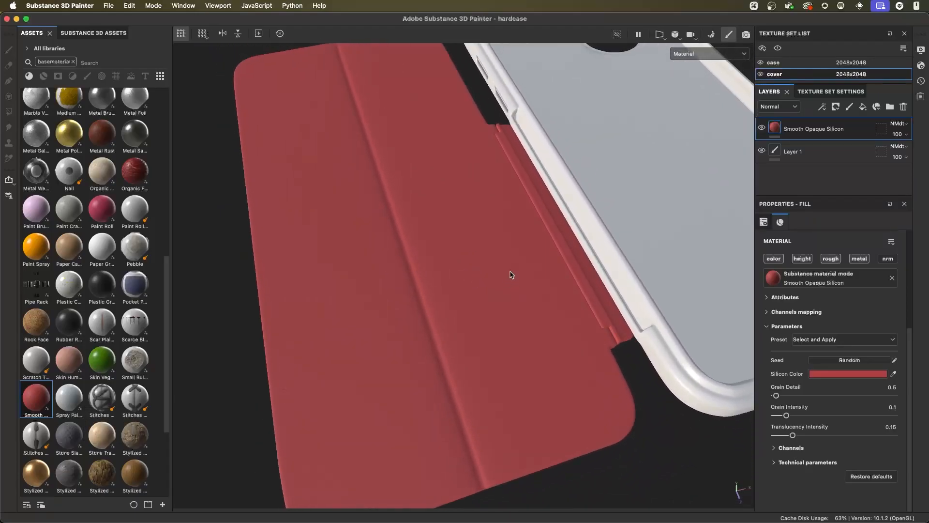
alt+drag(491, 253, 505, 281)
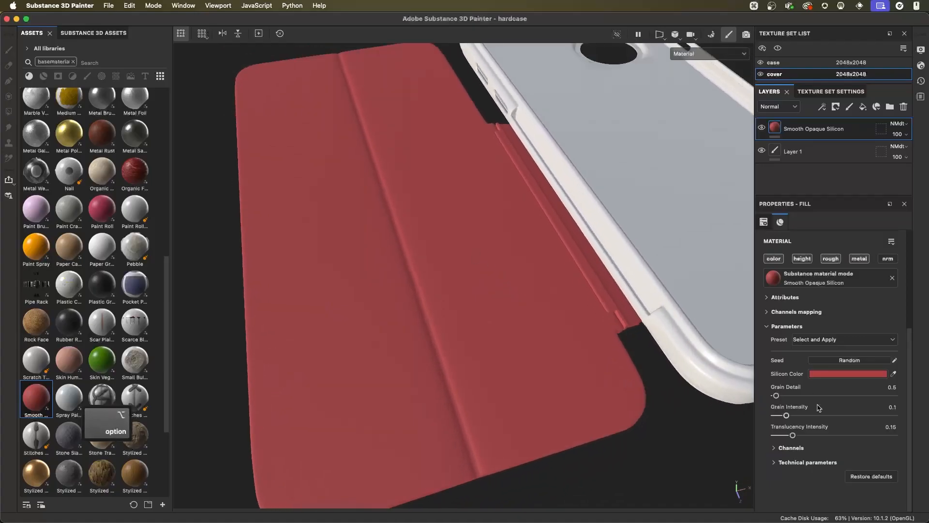
drag(785, 415, 785, 416)
alt+drag(513, 295, 533, 314)
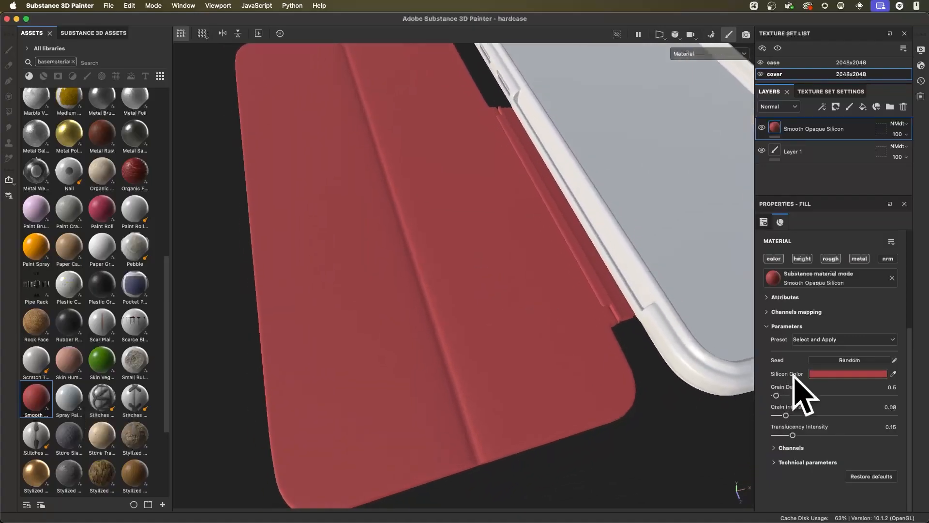
- Try sampling the silicone color from the orange Paint Spray material thumbnail, and undo the color change
click(818, 375)
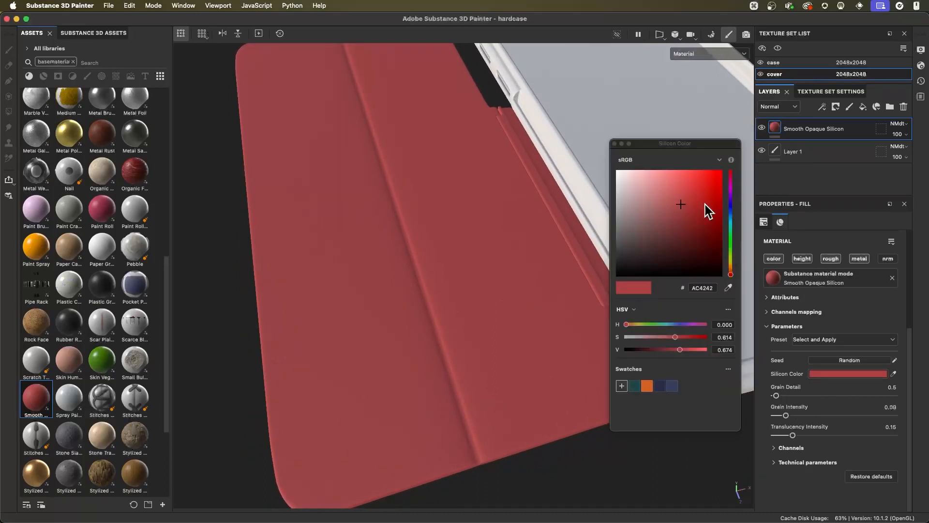
click(614, 144)
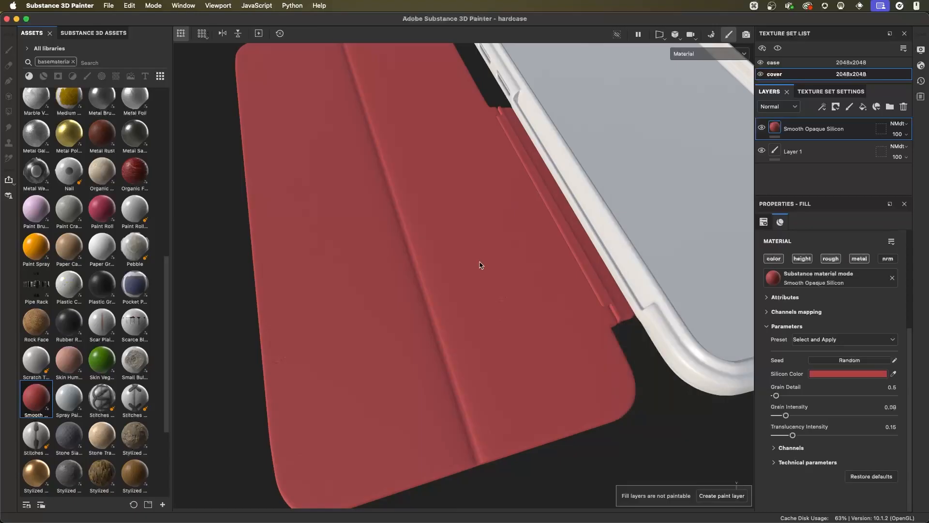
click(893, 373)
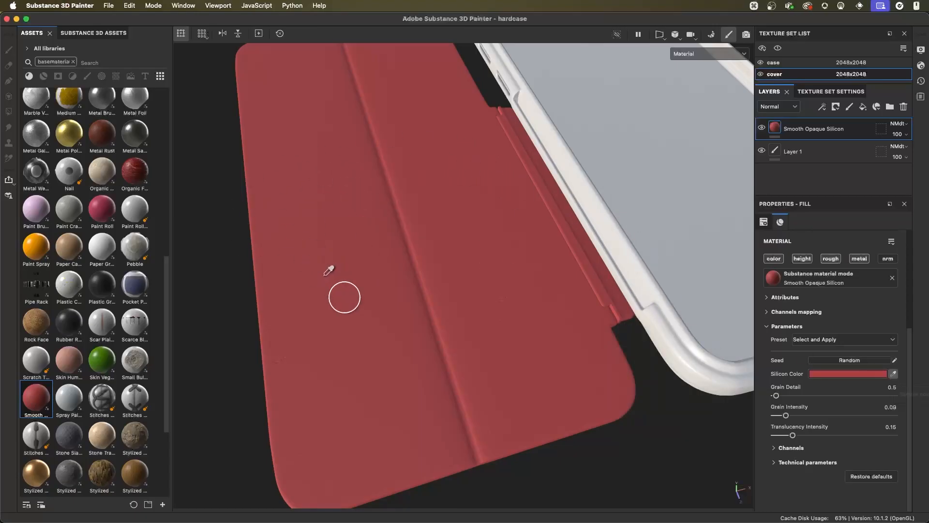
click(37, 242)
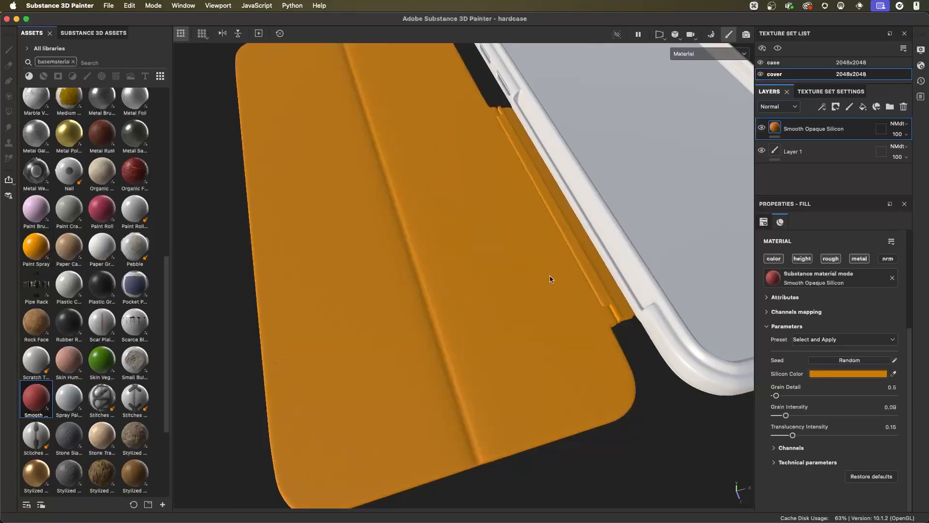
key(super+z)
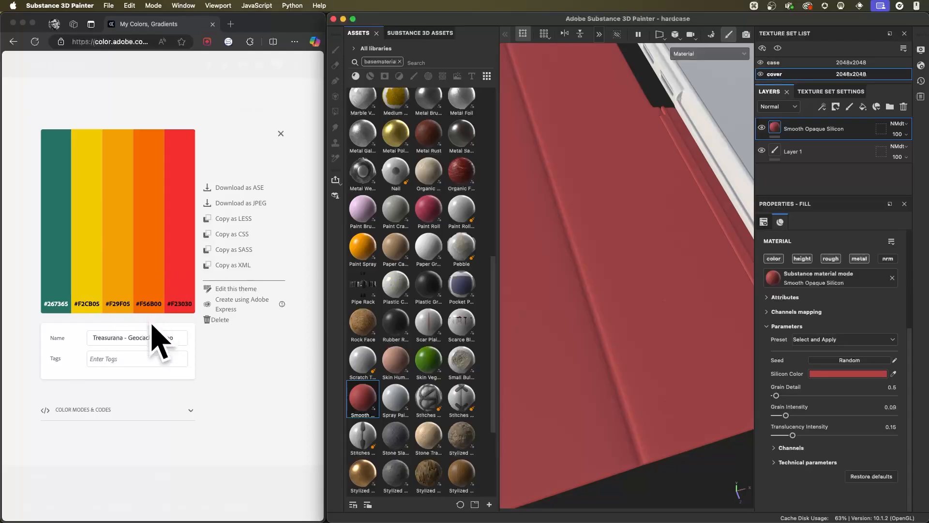
click(183, 306)
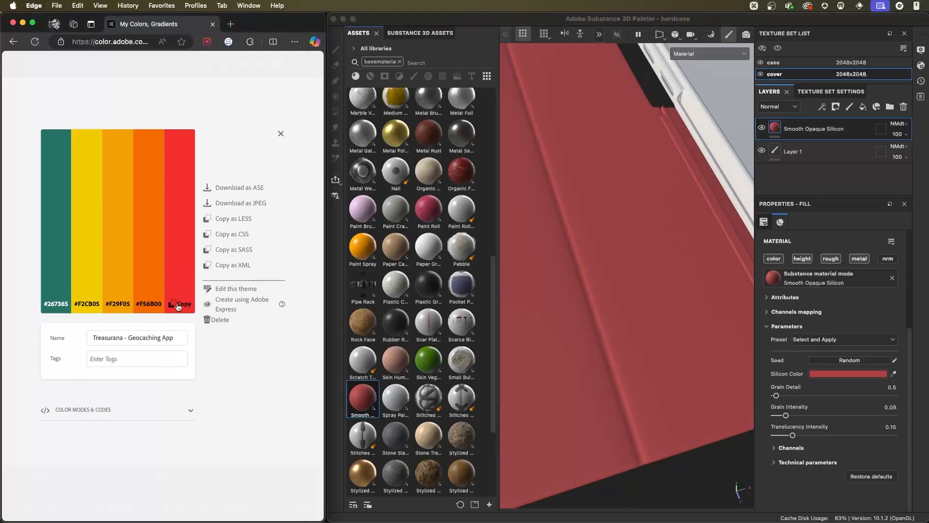
click(837, 374)
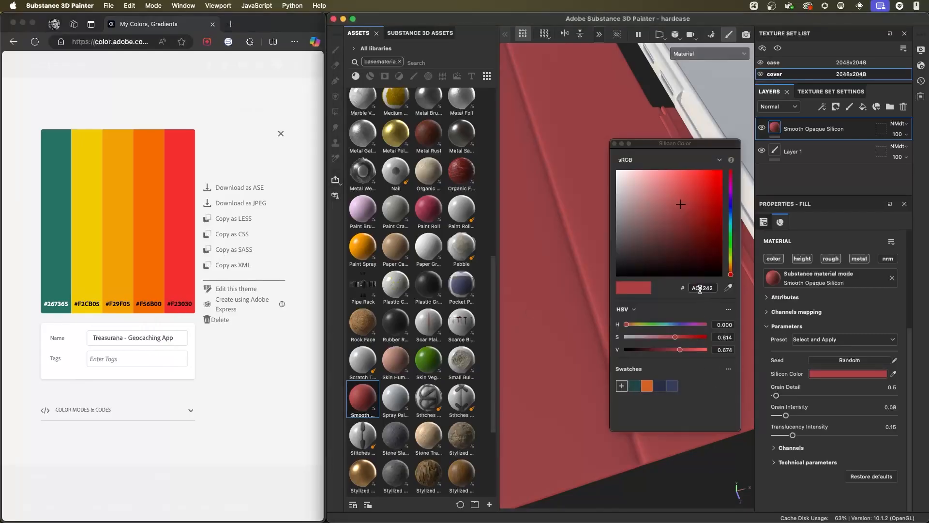
click(615, 144)
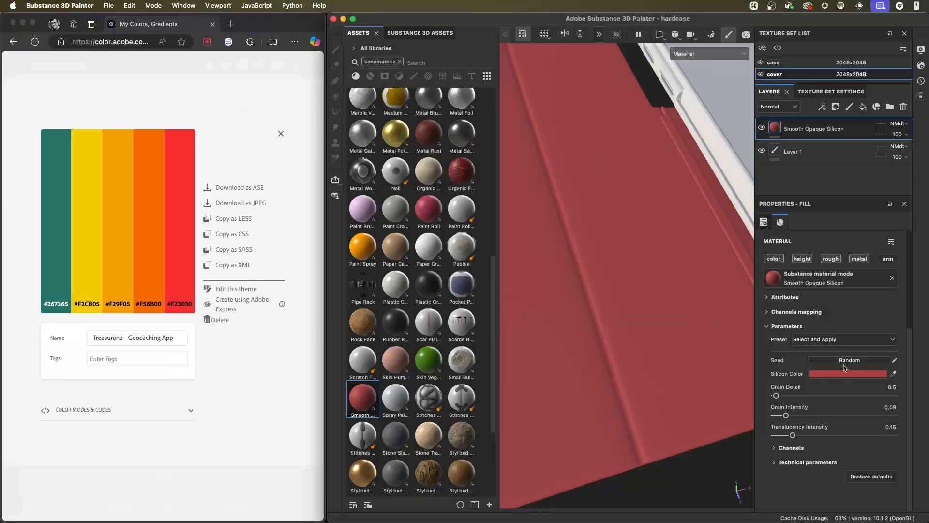
- Sample the orange #F56B00 swatch from the Adobe Color theme in the browser as the Silicon Color and inspect the cover
click(893, 374)
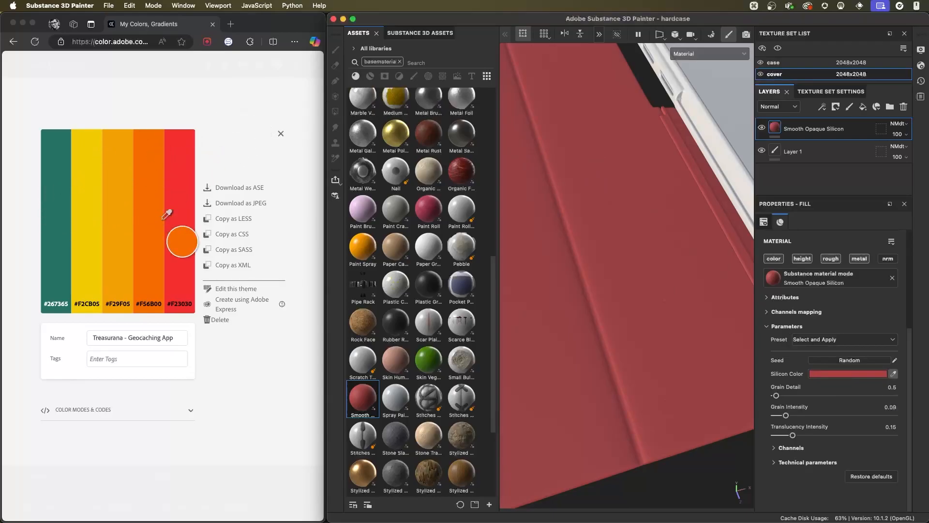
click(153, 189)
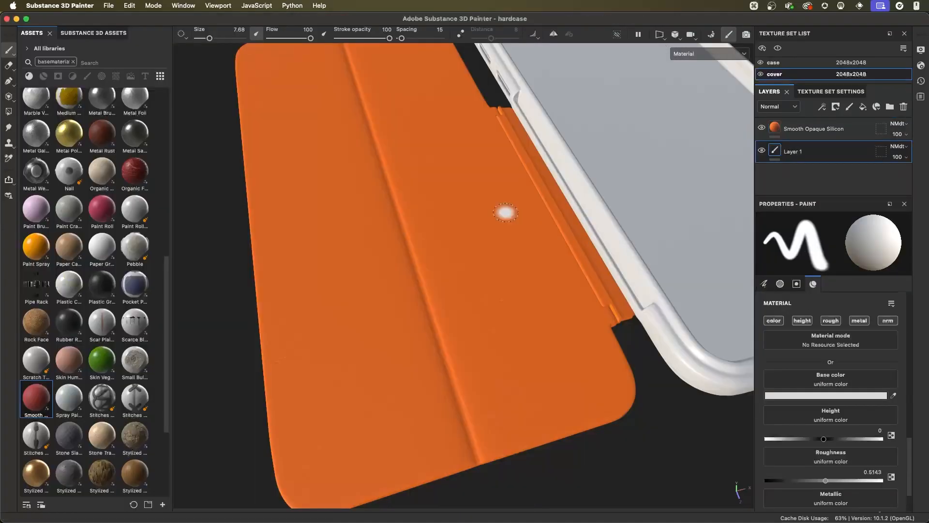
alt+drag(523, 295, 454, 327)
alt+drag(491, 294, 511, 331)
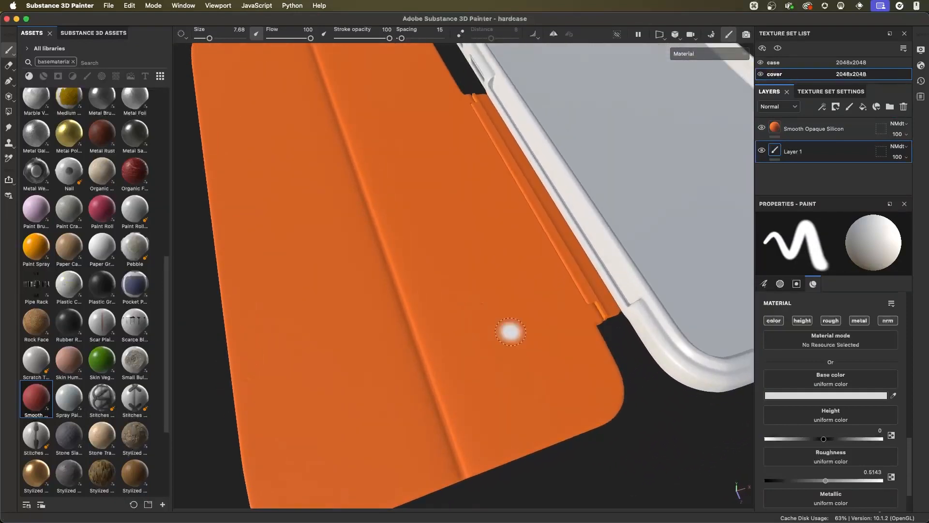
alt+drag(508, 299, 571, 202)
alt+drag(483, 293, 492, 289)
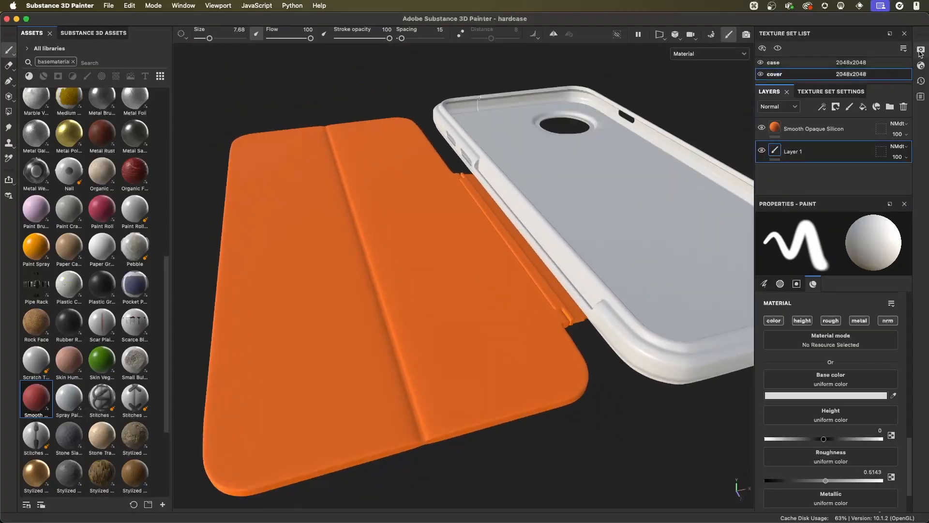
- Show the panorama environment behind the case with Environment Opacity 100 and Environment Blur 0 in the display settings
click(921, 50)
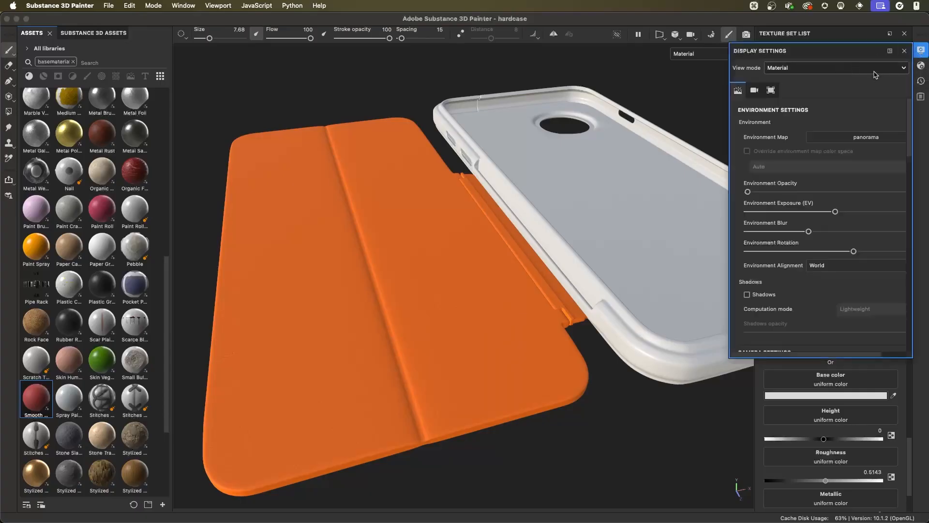
drag(729, 140, 640, 142)
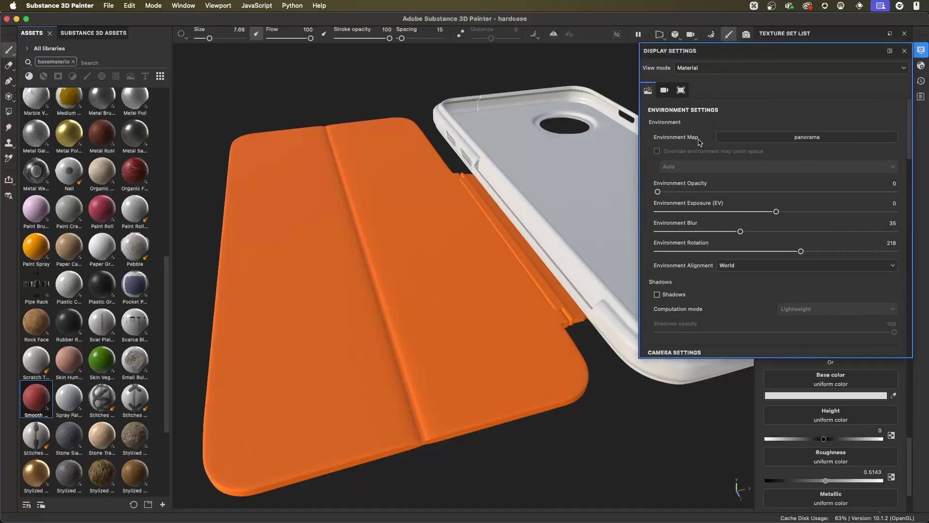
drag(661, 195, 908, 196)
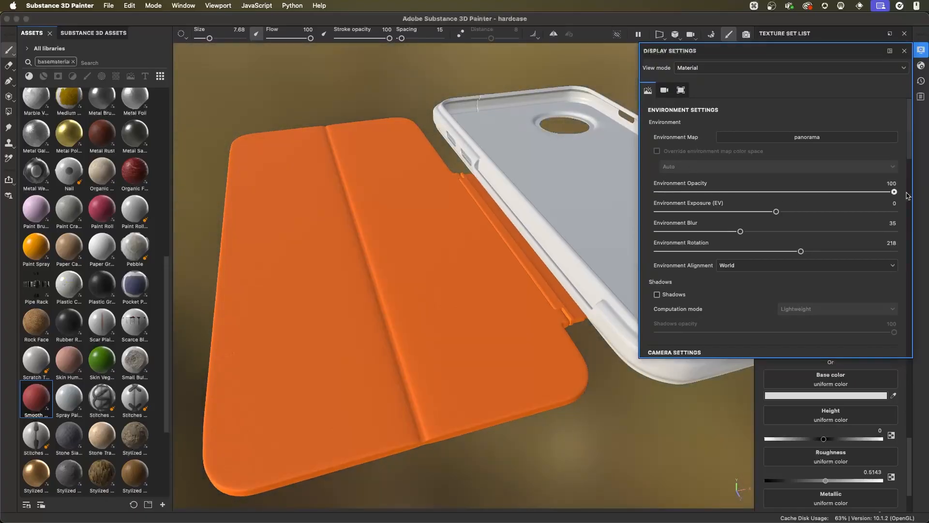
drag(740, 232, 647, 235)
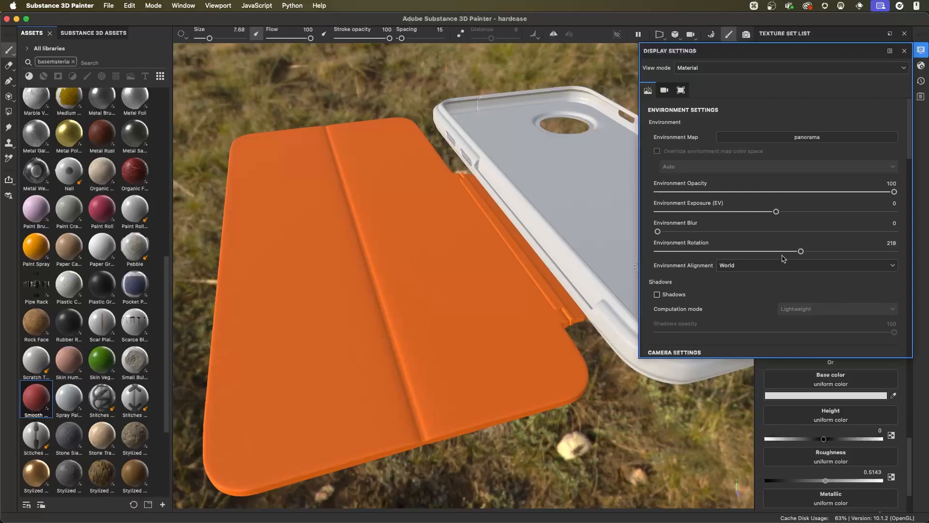
- Set the Environment Rotation to 211, hide the background with Environment Opacity 0, and close the display settings
mouse_move(803, 255)
mouse_down()
mouse_move(681, 262)
mouse_move(856, 252)
mouse_move(767, 253)
mouse_move(796, 253)
mouse_up()
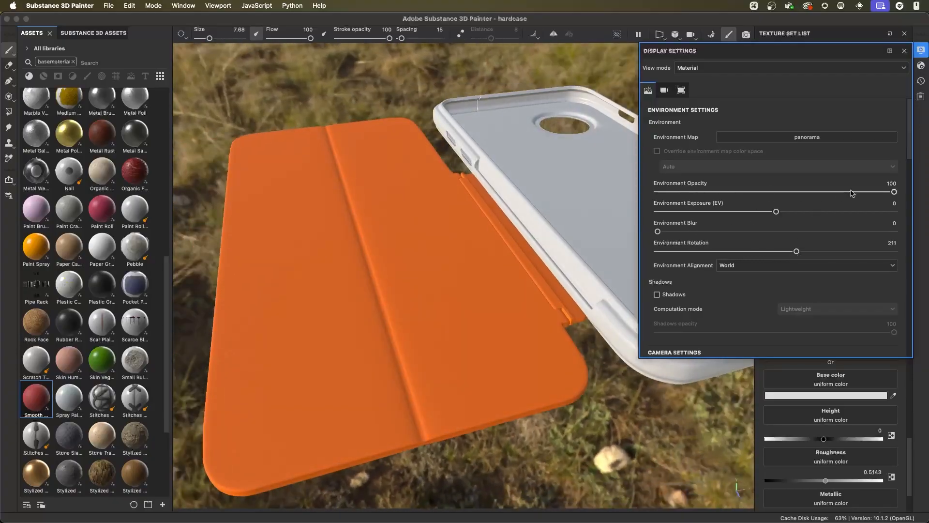
drag(852, 192, 608, 195)
click(904, 50)
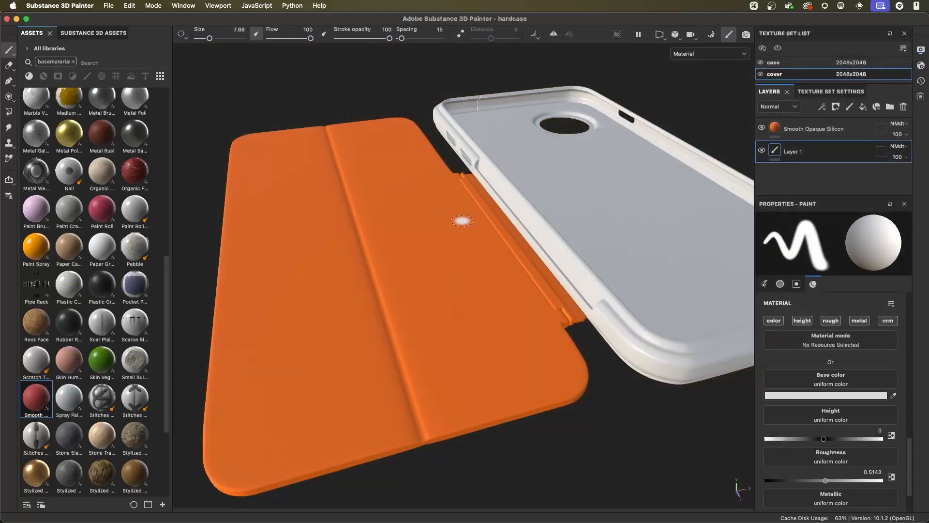
- Rotate the environment lighting around the case and examine close up how the cover's grain catches the light
key(shift)
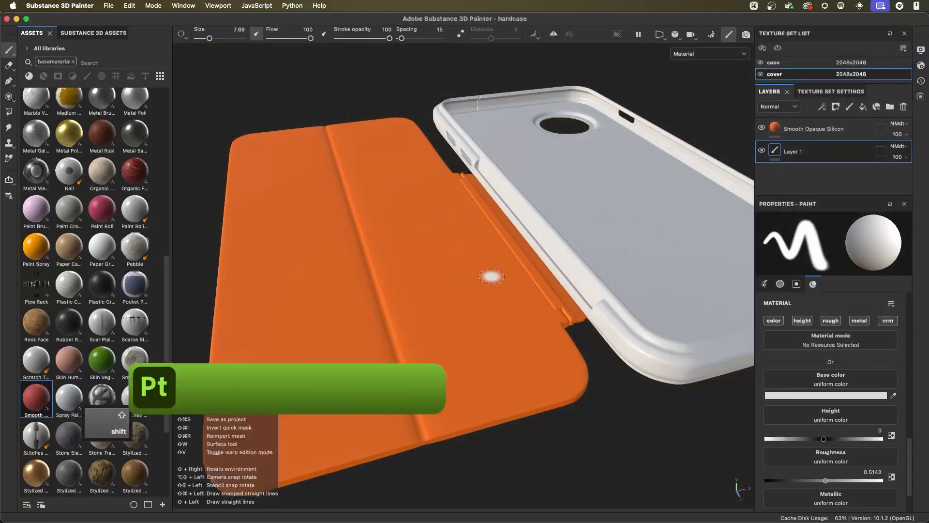
mouse_move(485, 253)
shift+right_down()
mouse_move(556, 257)
mouse_move(437, 260)
mouse_move(580, 259)
mouse_move(425, 259)
mouse_move(479, 261)
mouse_move(462, 261)
shift+right_up()
scroll(562, 309, up, 5)
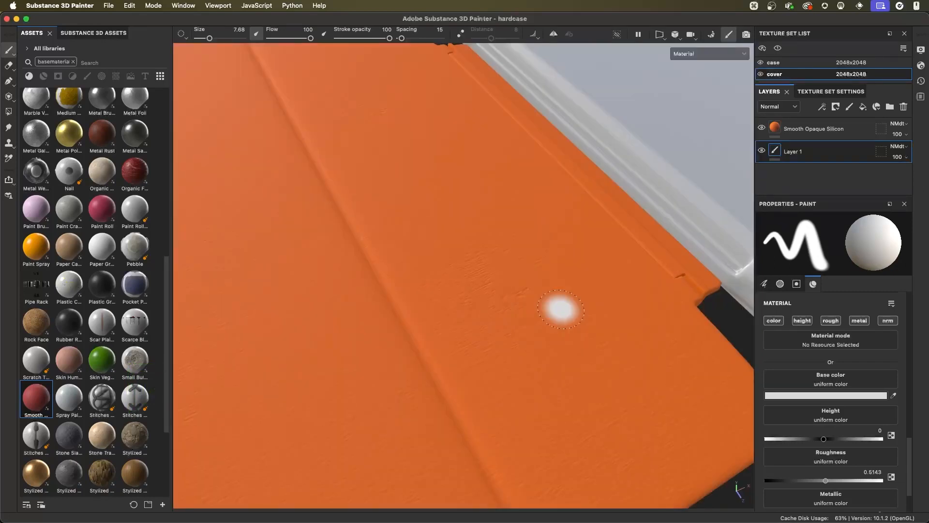
mouse_move(571, 315)
shift+right_down()
mouse_move(604, 346)
mouse_move(575, 346)
mouse_move(636, 357)
mouse_move(570, 354)
shift+right_up()
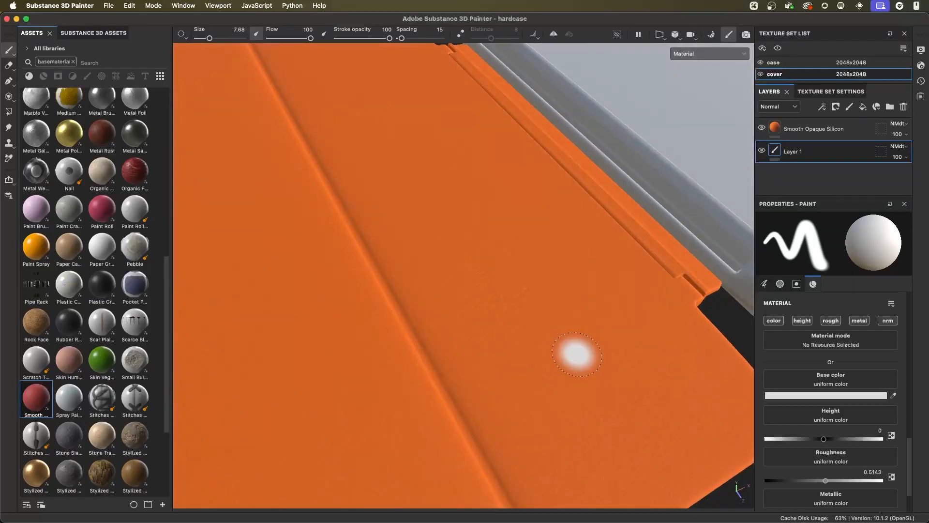
mouse_move(571, 353)
shift+right_down()
mouse_move(604, 353)
mouse_move(585, 349)
mouse_move(610, 361)
mouse_move(589, 358)
mouse_move(603, 371)
mouse_move(589, 361)
mouse_move(597, 363)
shift+right_up()
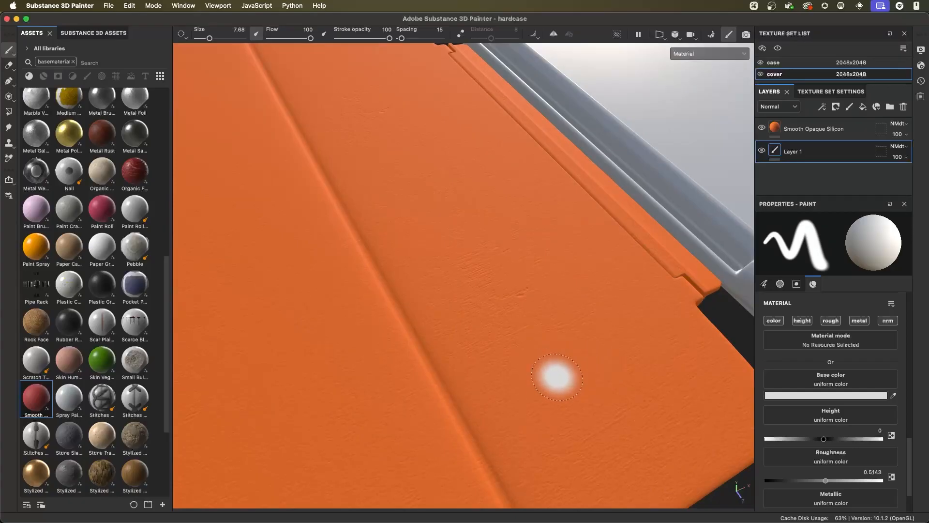
- Set the Smooth Opaque Silicon fill layer's Grain Intensity to 0.04 and inspect the whole case
click(799, 128)
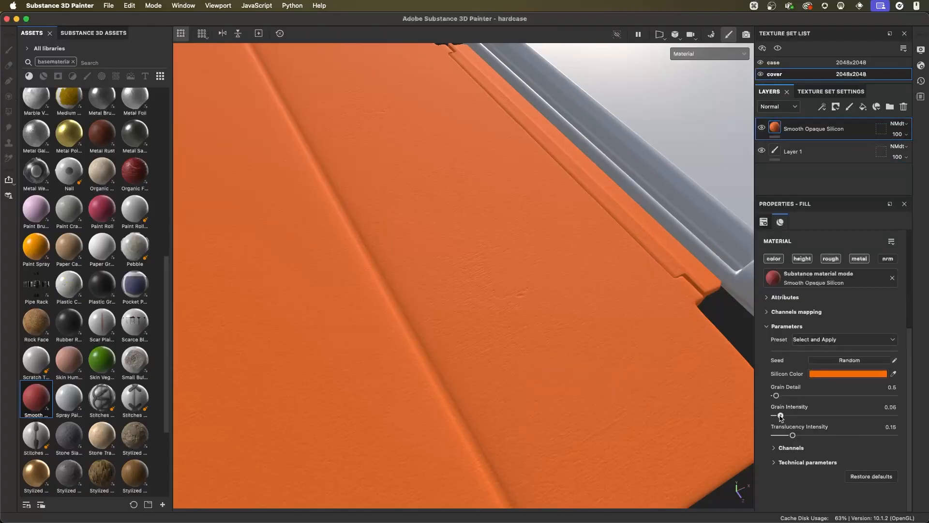
alt+right_drag(493, 334, 436, 253)
alt+drag(436, 253, 390, 306)
alt+right_drag(390, 306, 470, 315)
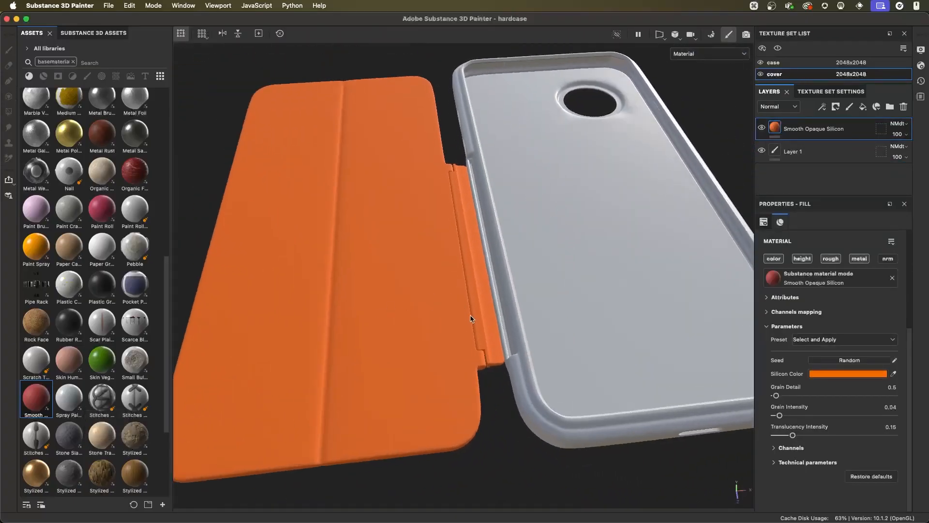
alt+drag(553, 313, 517, 280)
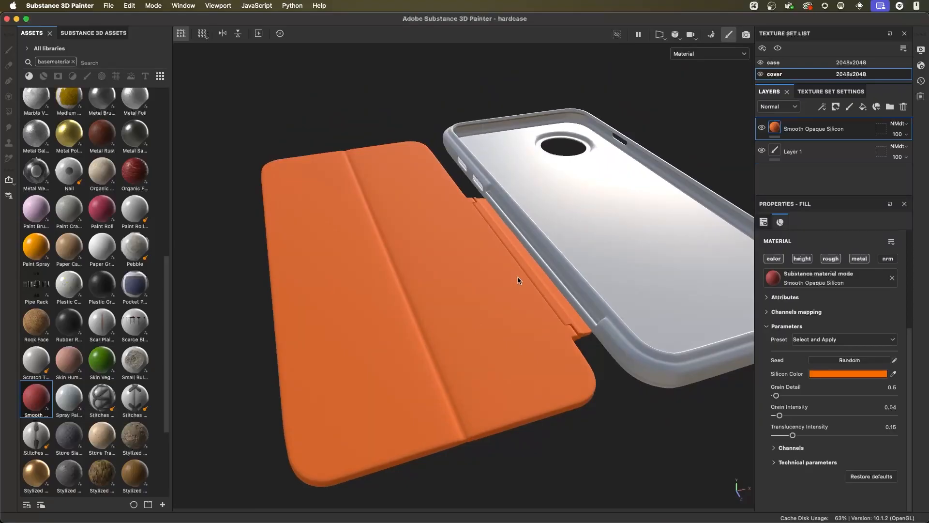
- Set the Environment Alignment to Camera in the display settings and check the lighting on the case from several angles
alt+drag(536, 281, 550, 244)
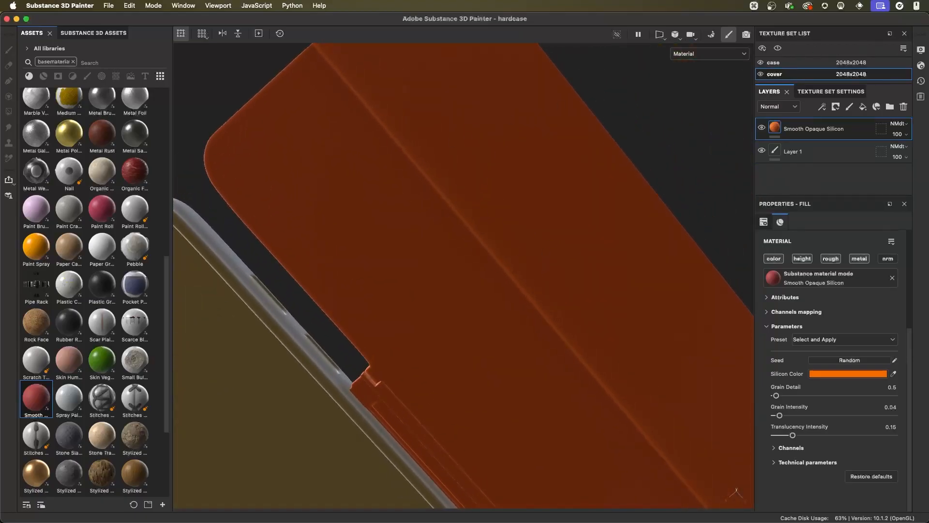
click(921, 50)
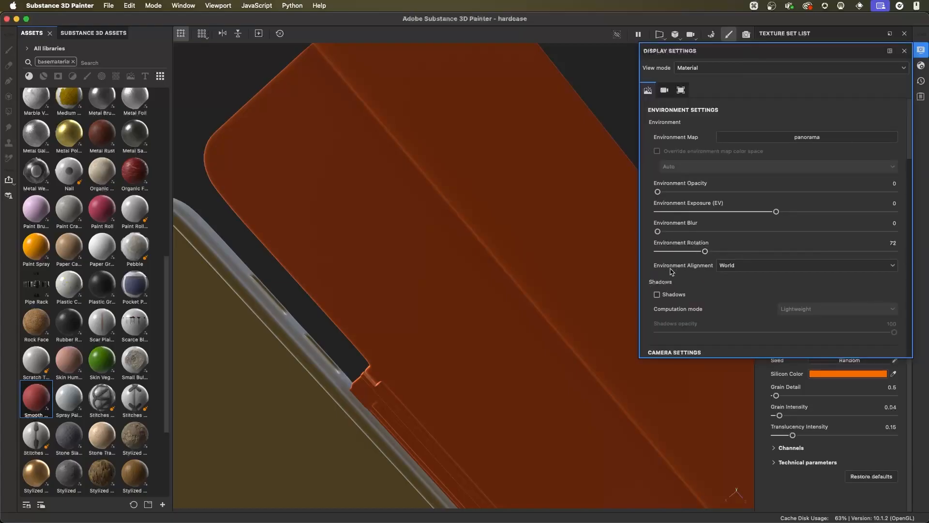
click(754, 269)
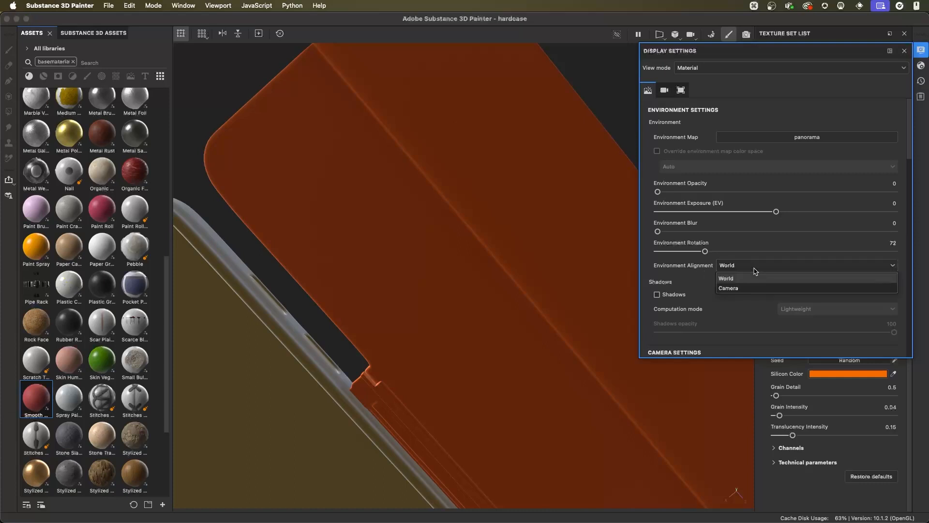
click(737, 289)
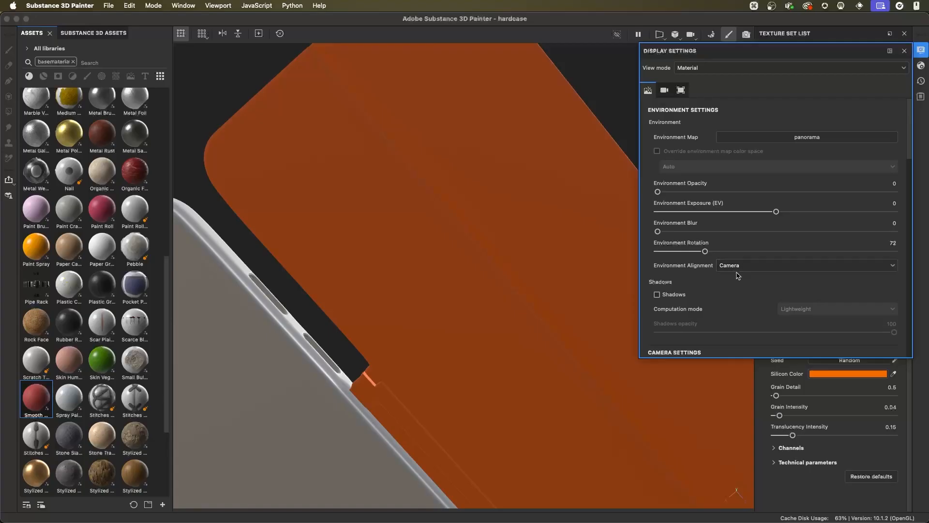
alt+right_drag(524, 273, 518, 270)
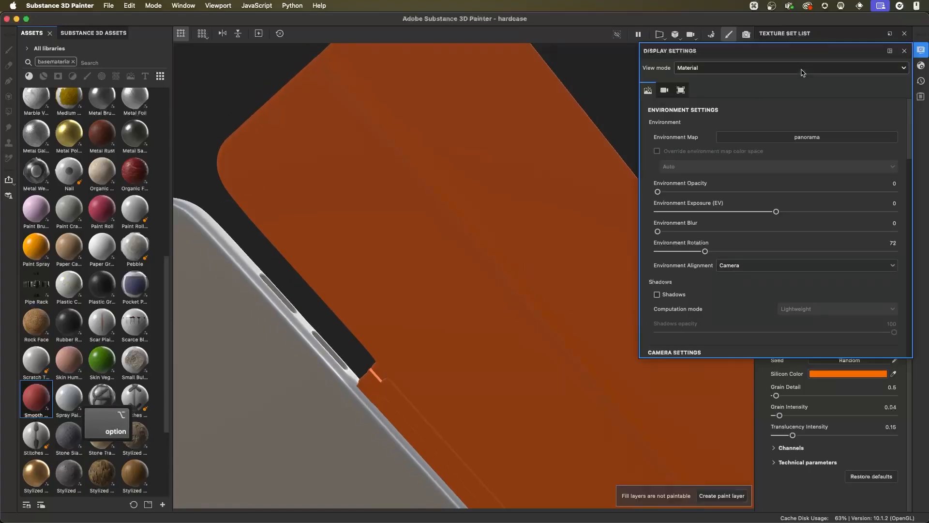
click(904, 50)
mouse_move(612, 235)
alt+right_down()
mouse_move(574, 272)
mouse_move(552, 271)
mouse_move(611, 228)
alt+right_up()
alt+drag(610, 229, 549, 305)
shift+right_drag(550, 305, 580, 303)
alt+drag(581, 303, 560, 292)
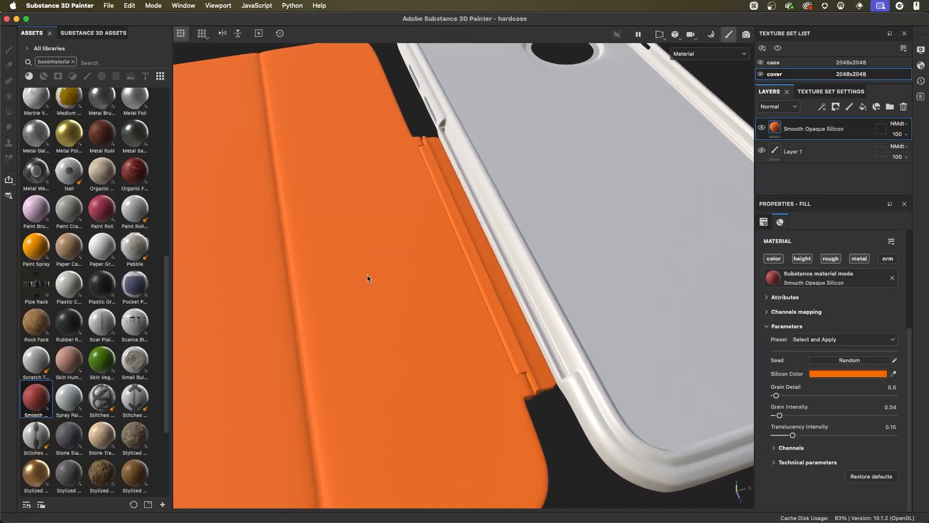
- Try the Villa Nova Street and Cave Entry Forest environment maps and check the case under rotated lighting
click(921, 50)
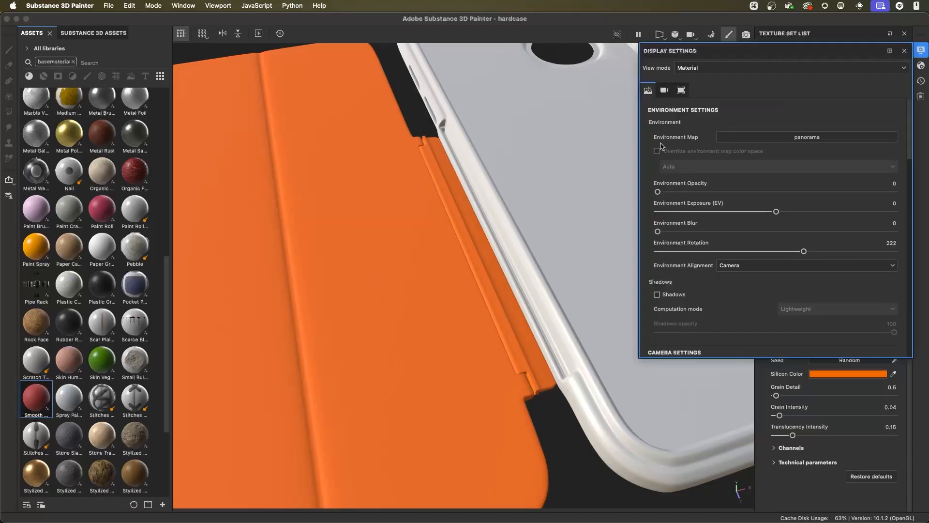
click(734, 141)
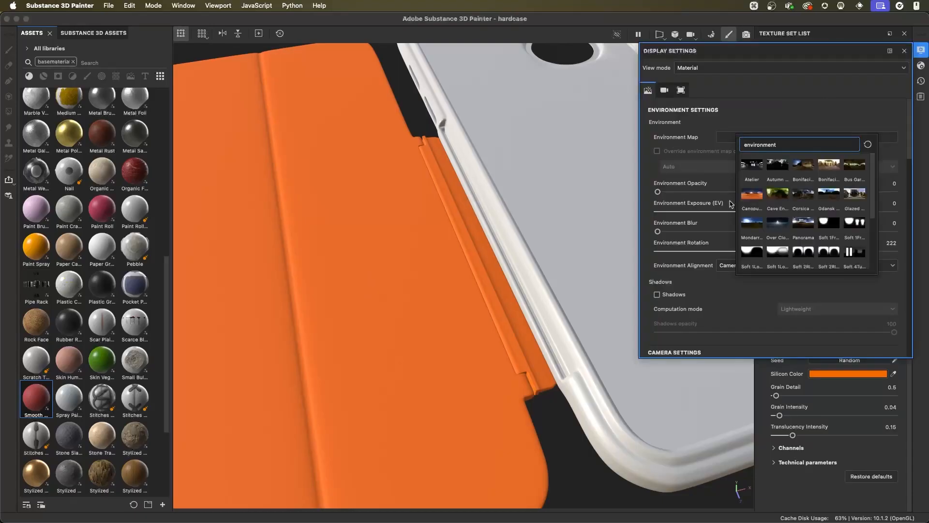
scroll(820, 234, down, 5)
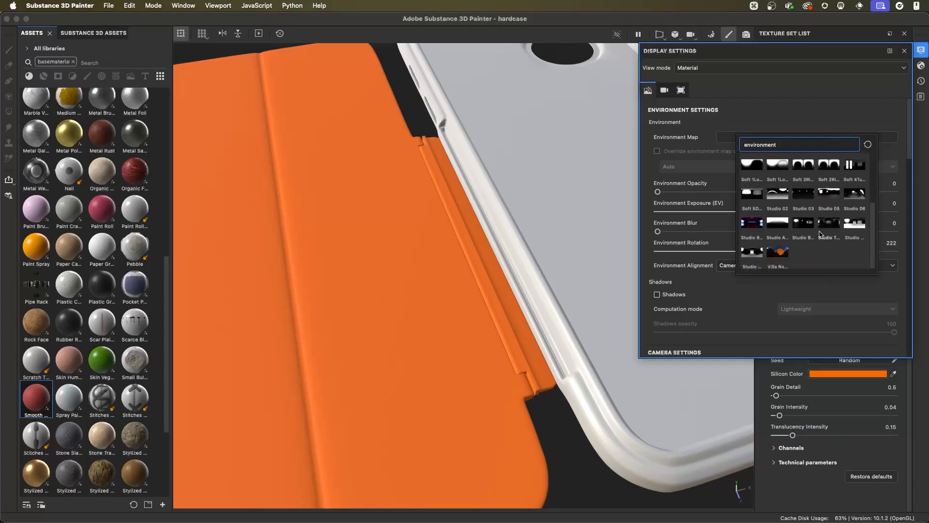
click(777, 252)
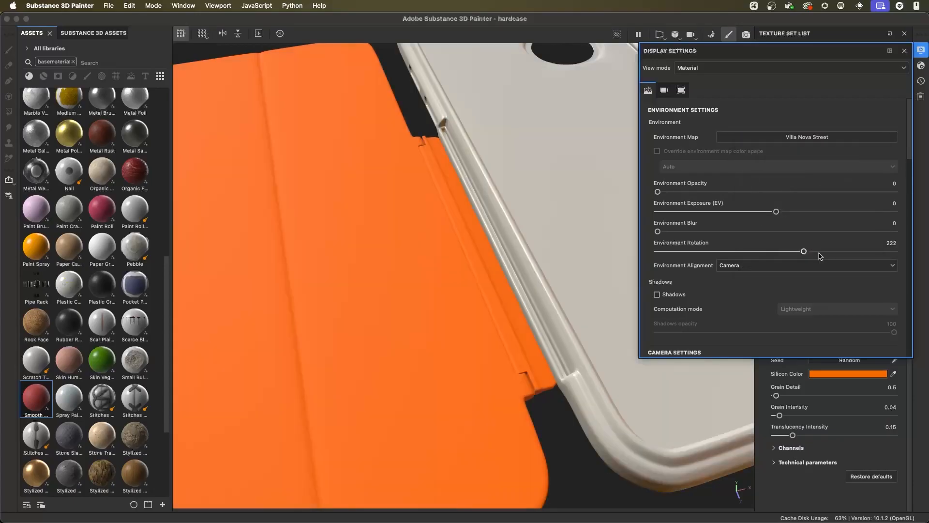
click(786, 139)
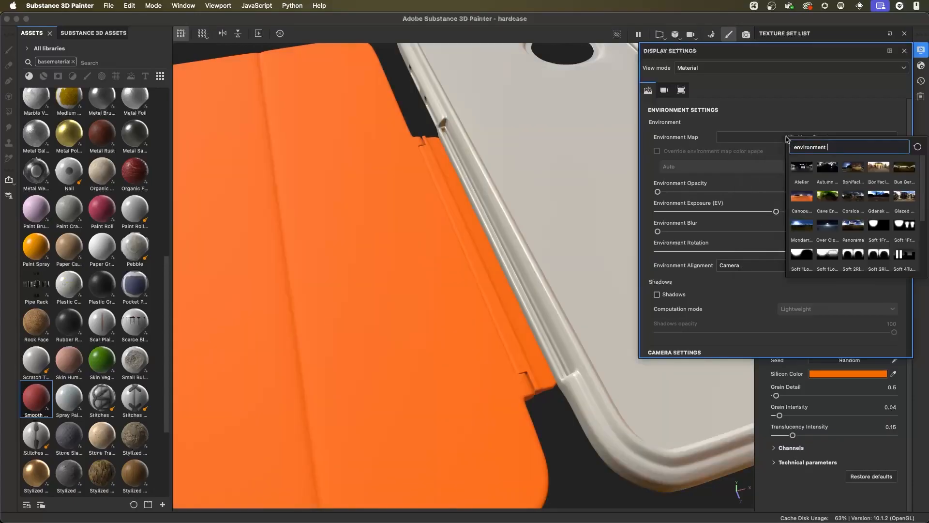
click(828, 196)
alt+right_drag(574, 320, 428, 216)
shift+right_drag(544, 224, 509, 240)
- Try the Bus Garage environment map on the case and switch the map back to Panorama
click(761, 139)
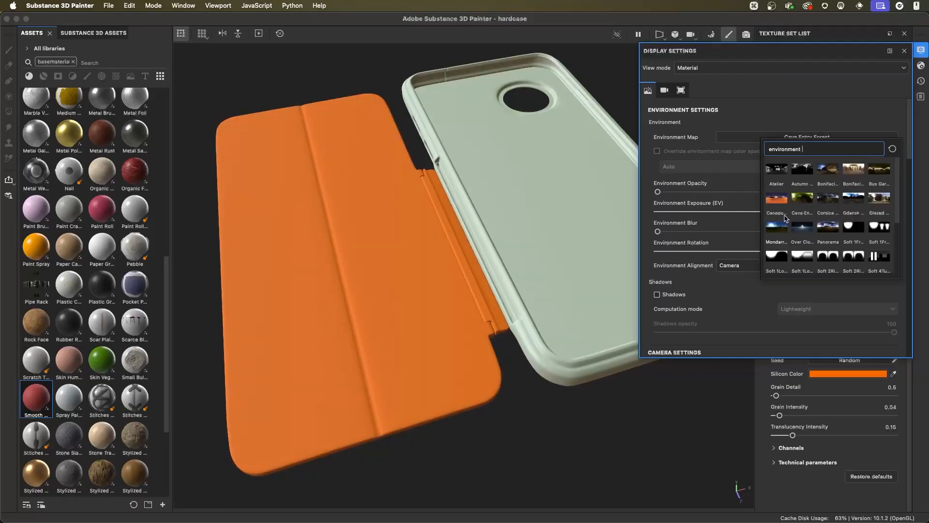
click(885, 169)
shift+right_drag(527, 265, 523, 270)
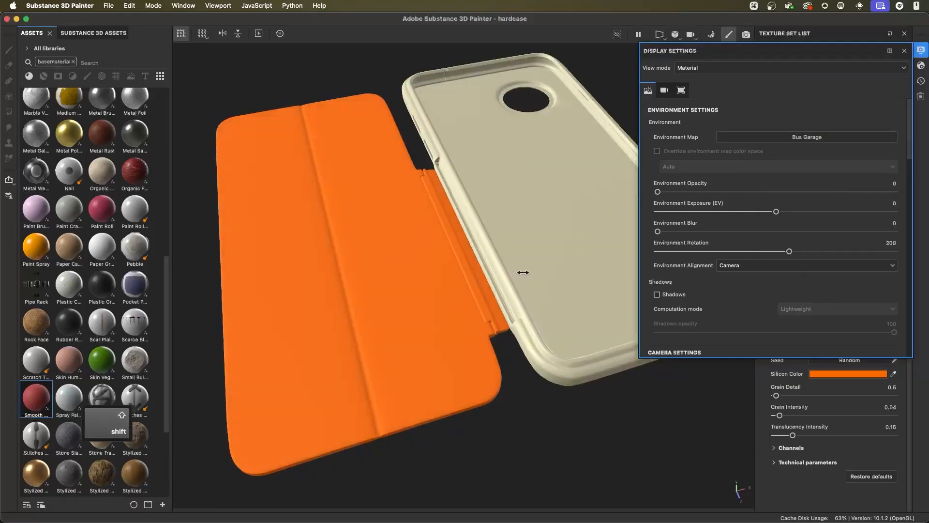
click(806, 137)
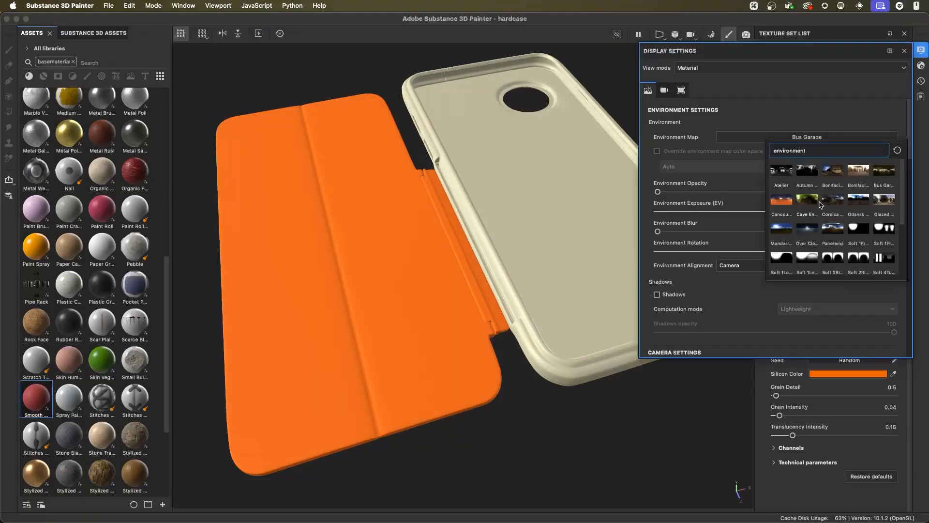
scroll(853, 198, down, 1)
click(832, 211)
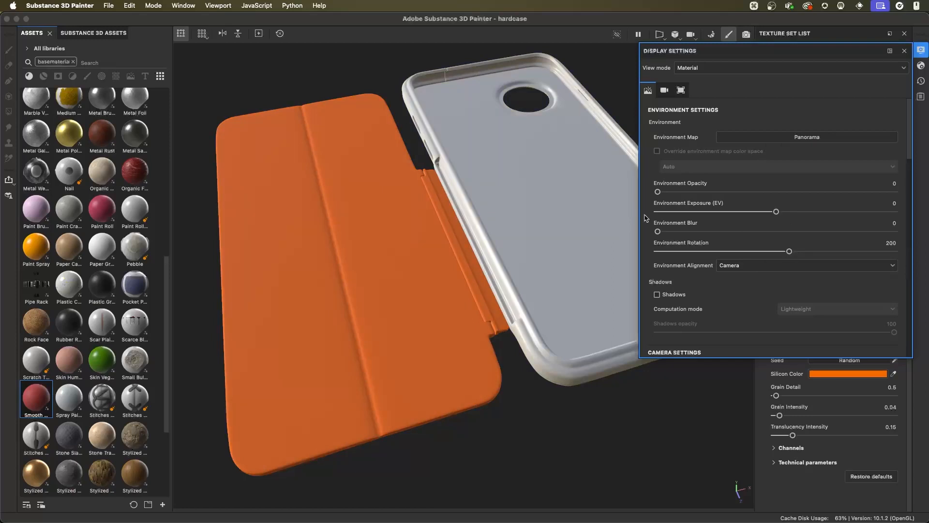
- Preview the case with environment Shadows enabled, turn Shadows off again and close the display settings
click(675, 295)
shift+right_drag(572, 322, 550, 320)
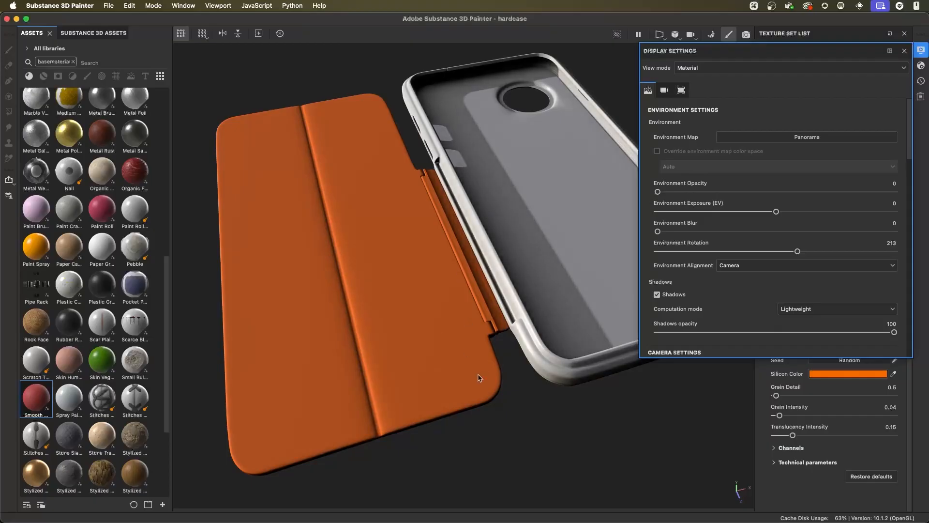
alt+drag(519, 329, 497, 339)
scroll(496, 342, up, 3)
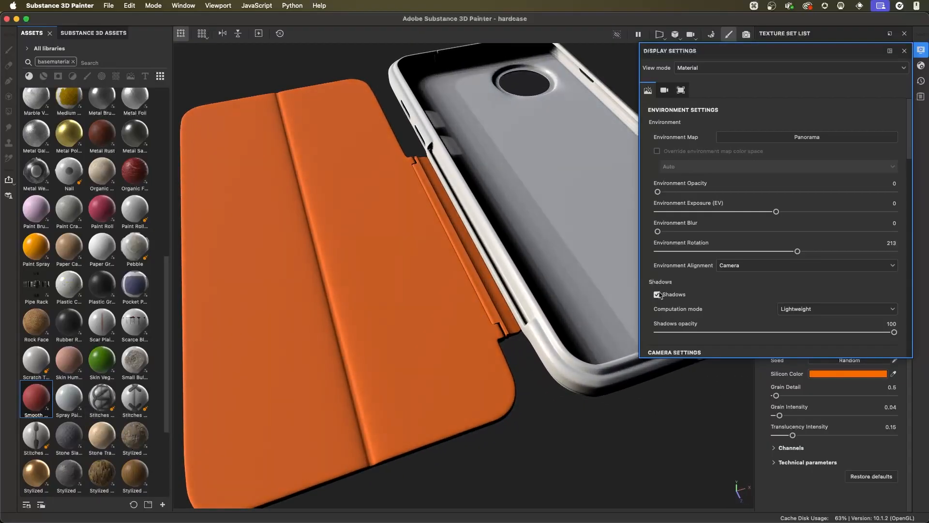
click(657, 294)
alt+drag(563, 324, 571, 290)
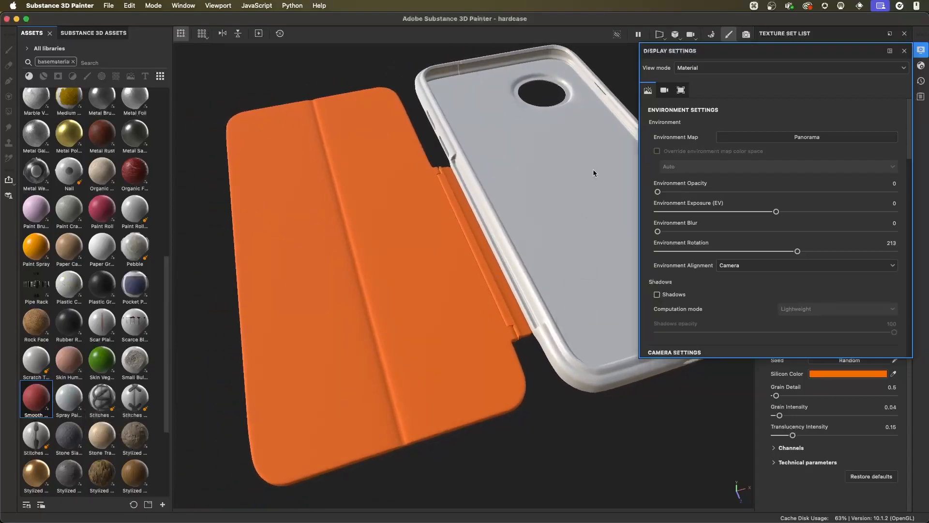
click(905, 50)
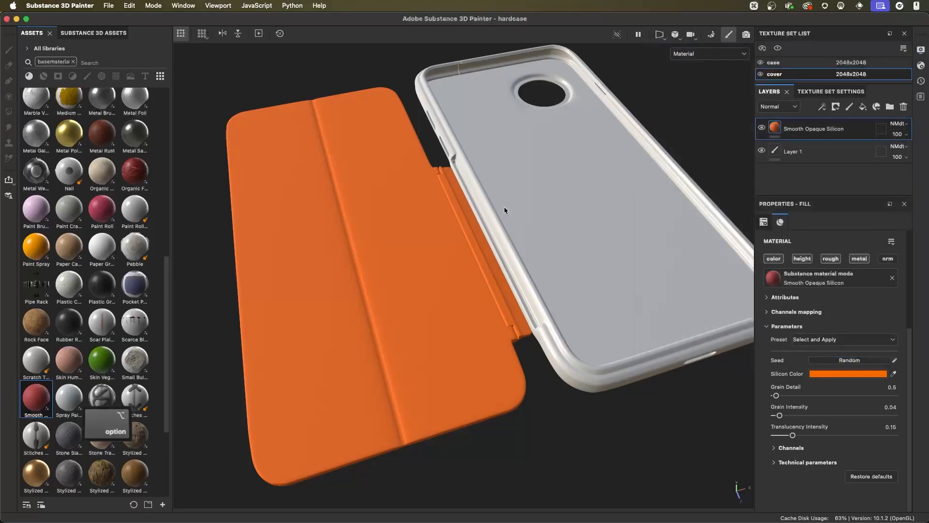
- Add a fill layer above Smooth Opaque Silicon in the cover texture set and name it Metal Hinge
alt+right_drag(535, 220, 552, 252)
alt+middle_drag(552, 252, 548, 257)
alt+right_drag(549, 256, 574, 276)
alt+drag(559, 268, 528, 145)
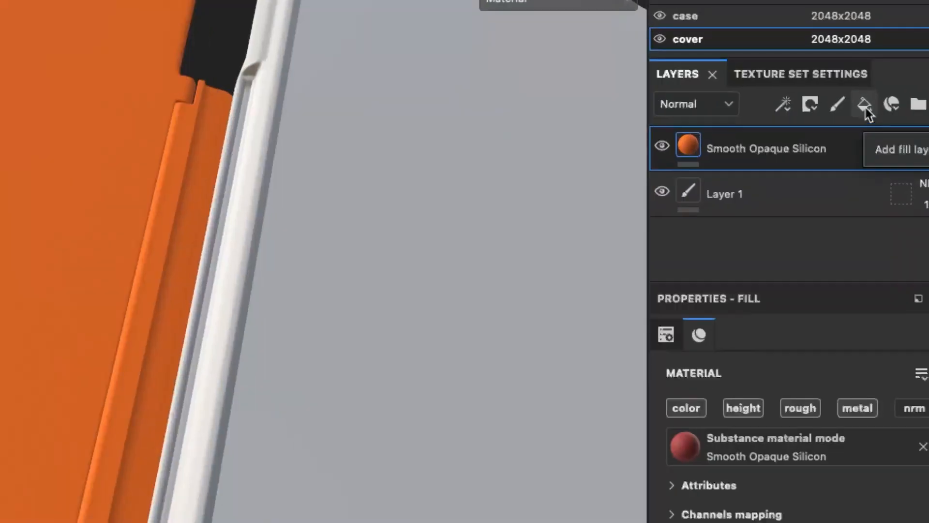
click(866, 107)
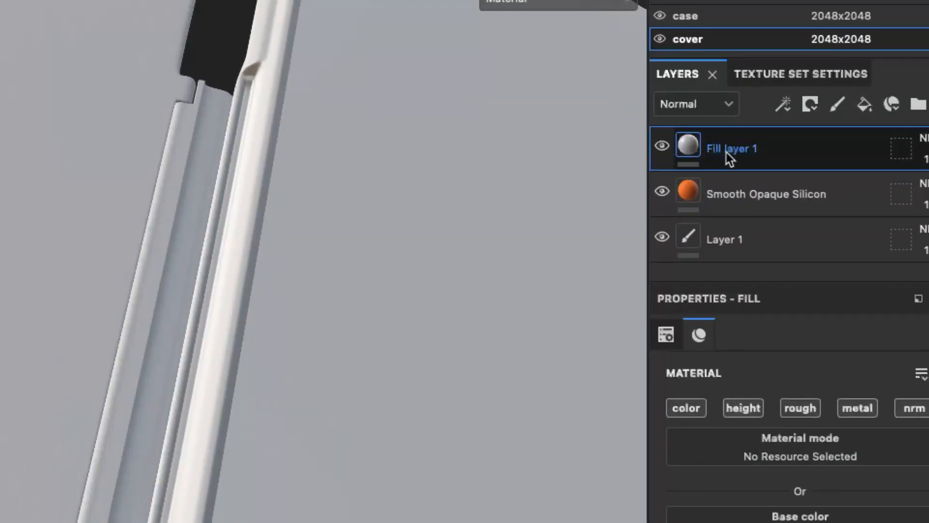
double_click(739, 153)
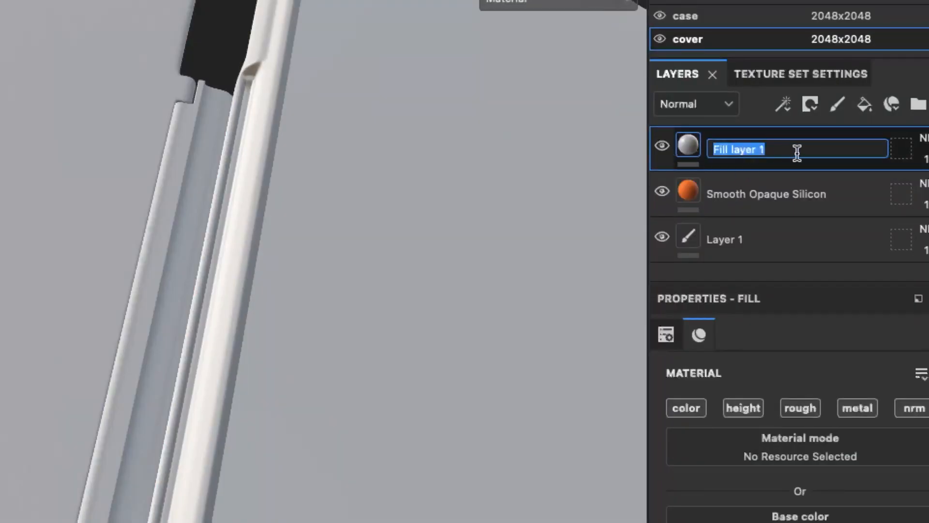
text(Metal )
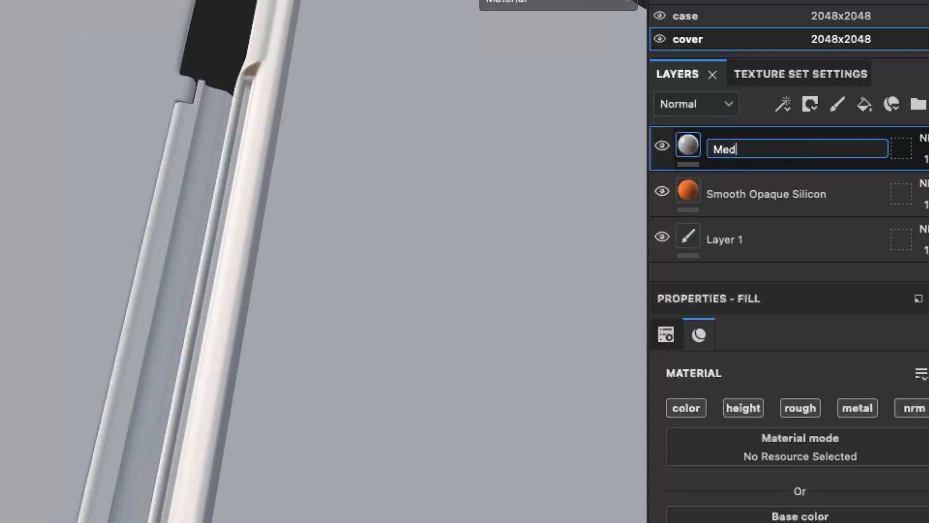
text(Hing)
text(e)
key(Return)
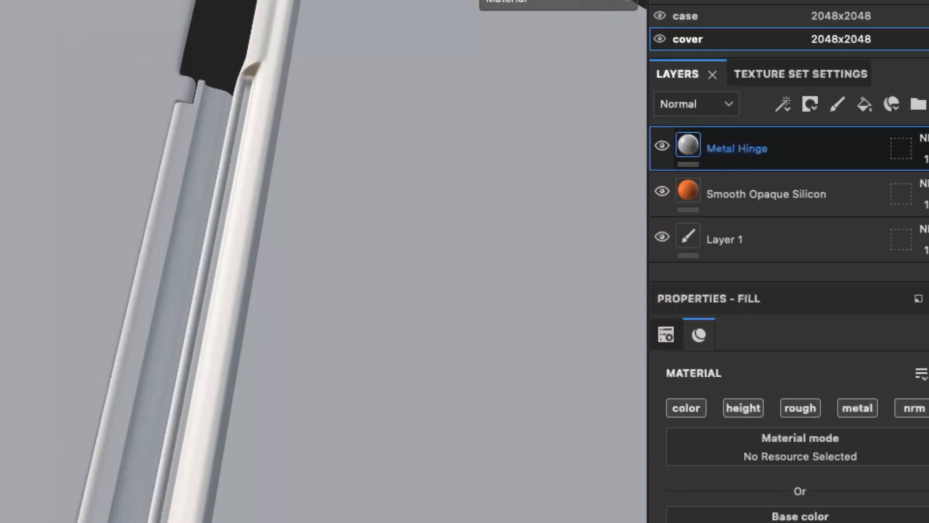
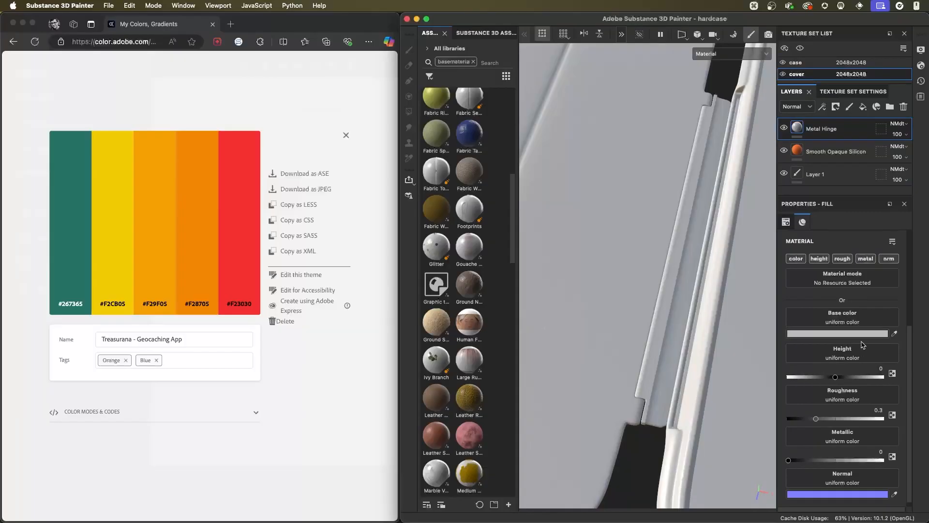
- Set the Metal Hinge fill's base color to the #F28705 orange sampled from the palette in the browser
click(894, 333)
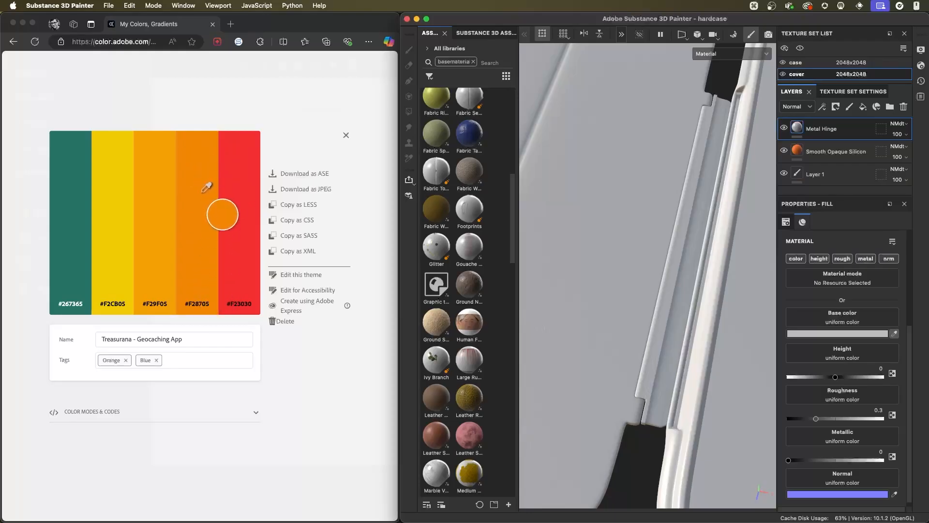
click(198, 178)
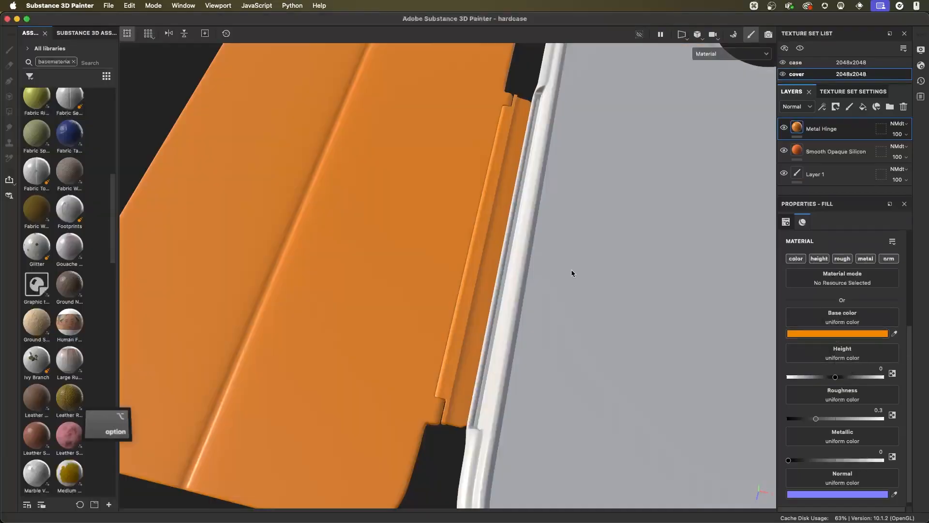
mouse_move(571, 270)
alt+mouse_down()
mouse_move(537, 291)
mouse_move(452, 232)
mouse_move(454, 286)
alt+mouse_up()
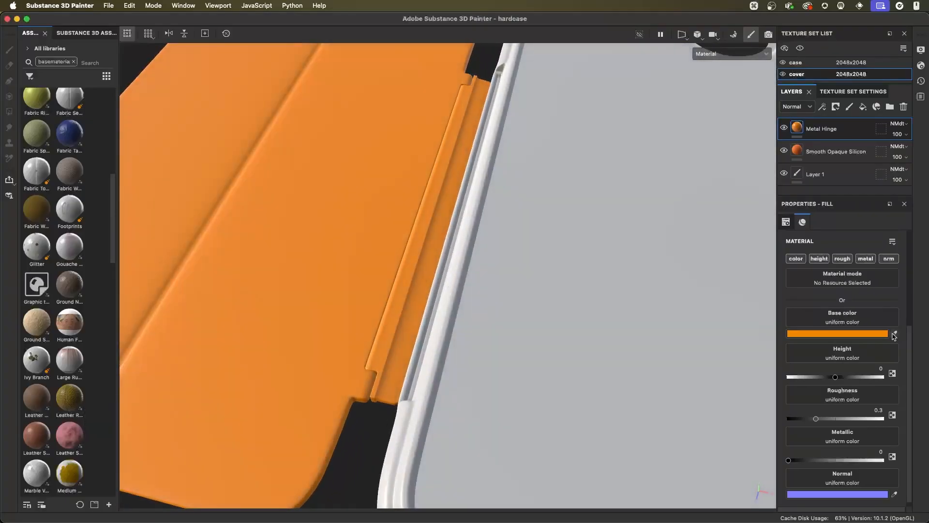
- Set the Metal Hinge fill's roughness to about 0.07 and its metallic value to 1
drag(812, 422, 793, 420)
alt+drag(418, 289, 428, 291)
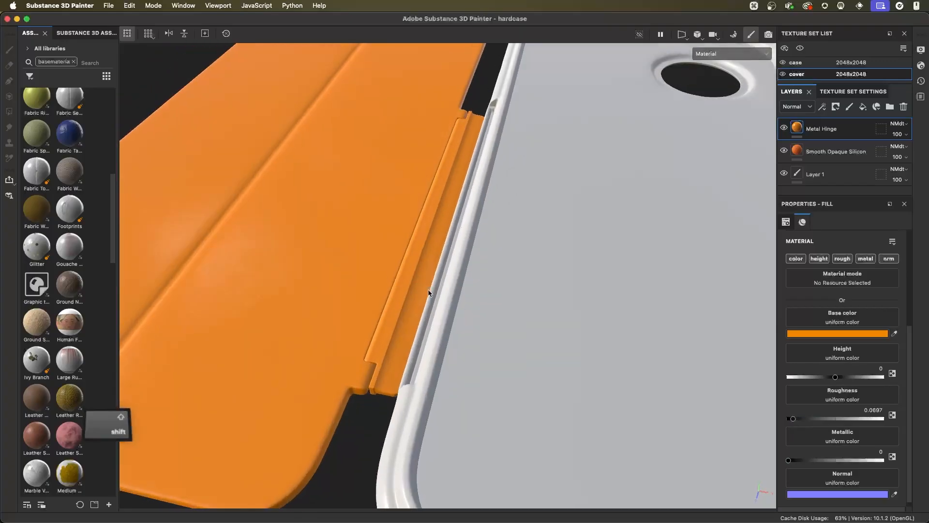
scroll(912, 345, down, 1)
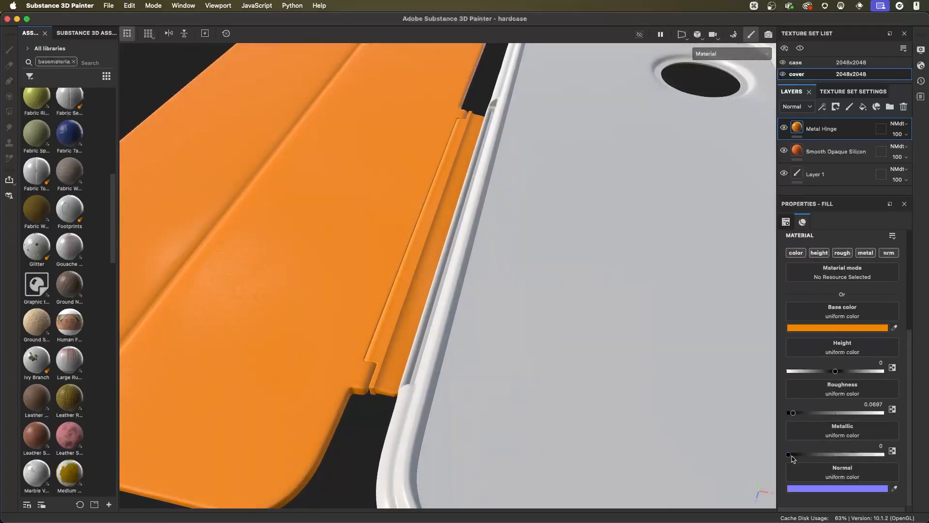
drag(789, 455, 906, 466)
alt+drag(421, 249, 473, 289)
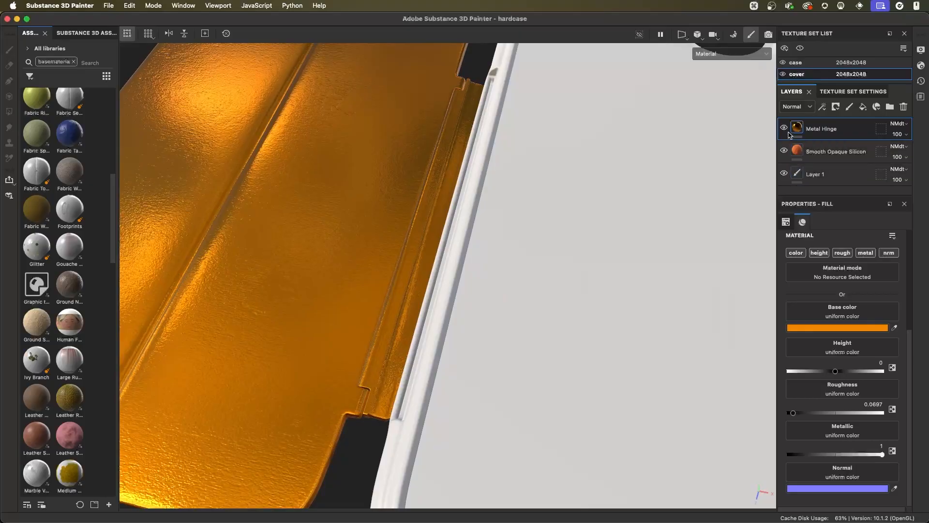
- Hide and reshow the Metal Hinge layer to compare its surface with the silicone beneath around the hinge
mouse_move(400, 305)
alt+mouse_down()
mouse_move(462, 323)
mouse_move(666, 261)
alt+mouse_up()
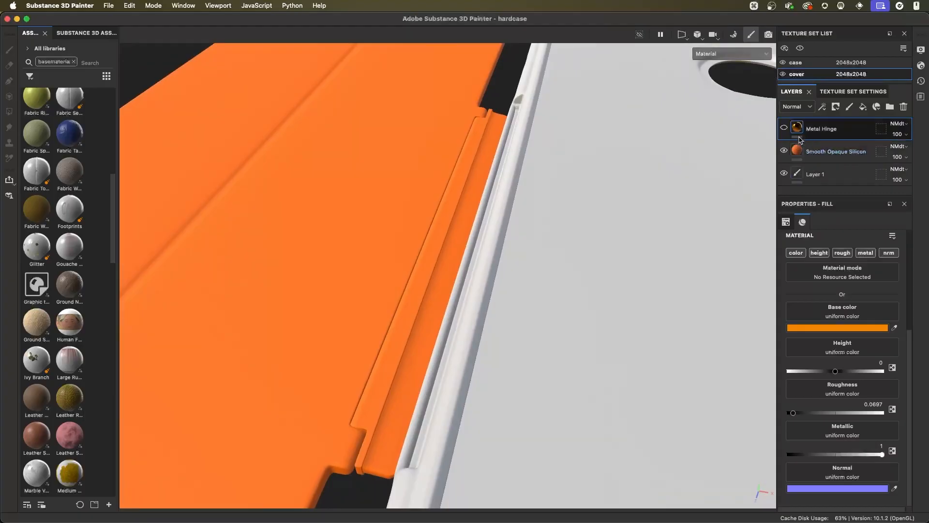
click(784, 130)
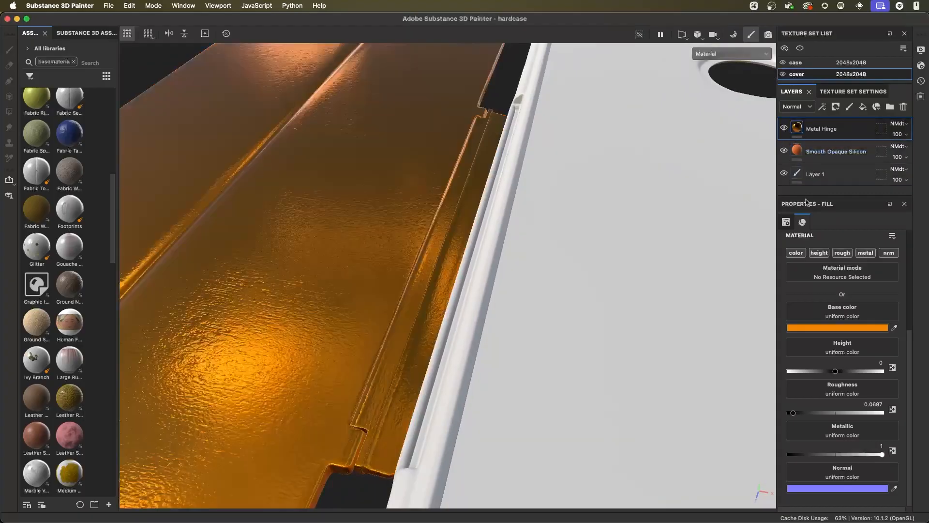
drag(807, 194, 807, 213)
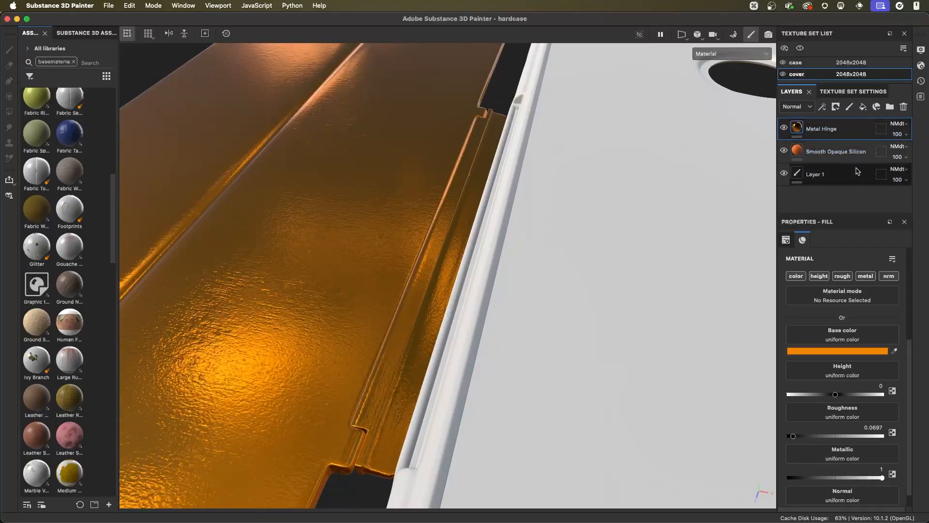
mouse_move(443, 247)
alt+mouse_down()
mouse_move(452, 255)
mouse_move(427, 242)
alt+mouse_up()
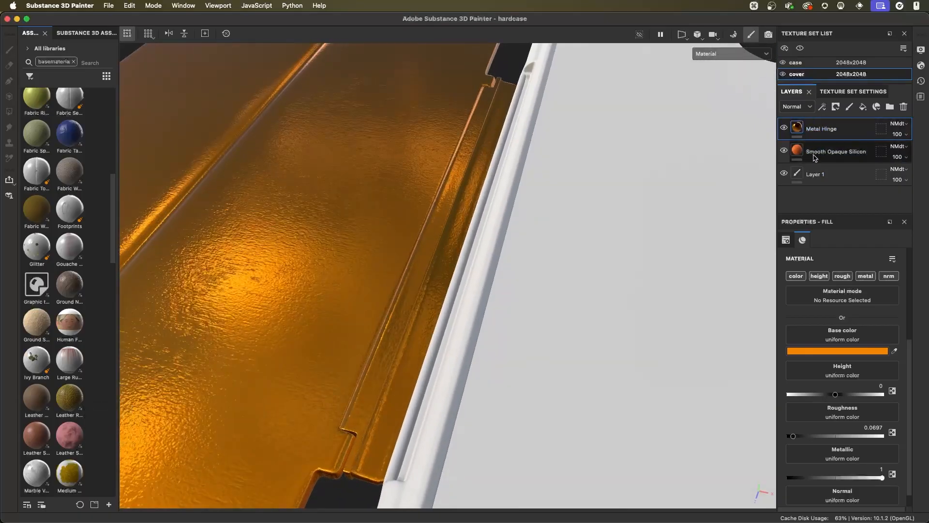
double_click(822, 152)
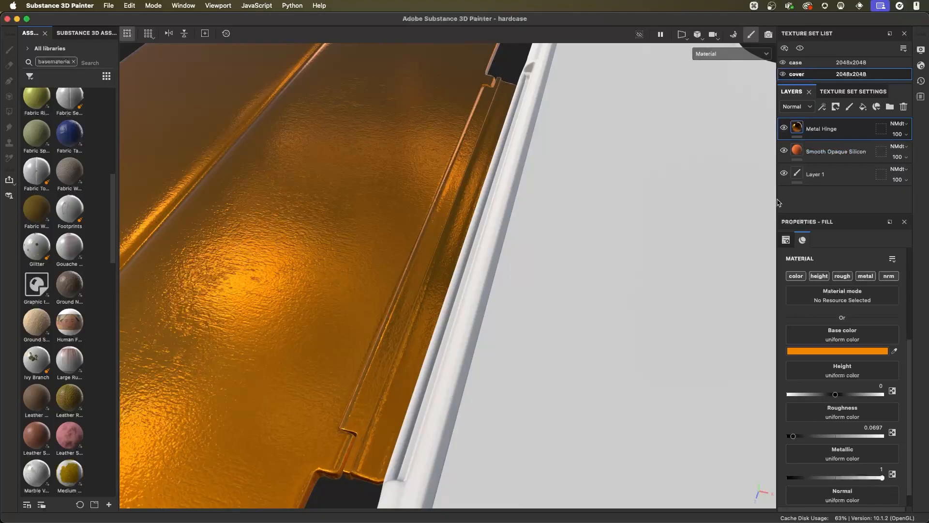
- Switch the layer stack to the Height channel and set the Metal Hinge layer's height blending mode to Normal
drag(776, 199, 720, 199)
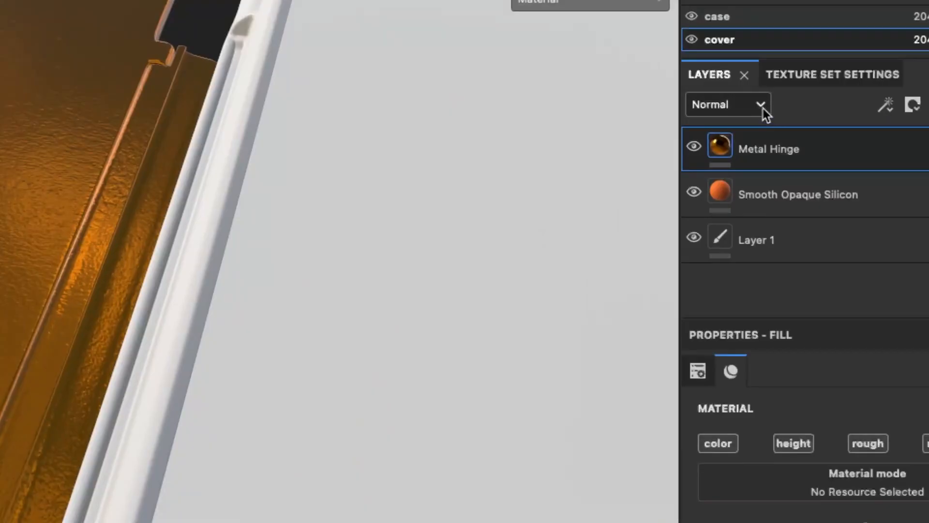
click(761, 108)
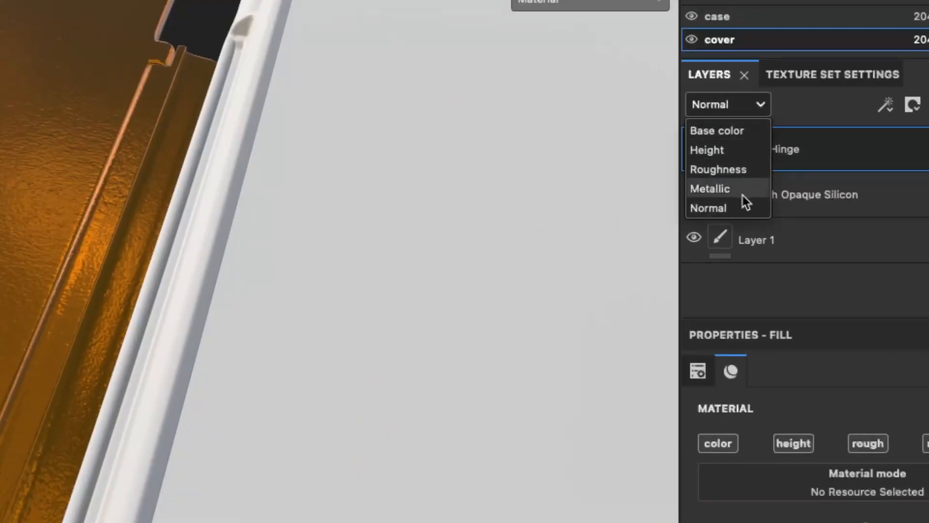
click(814, 155)
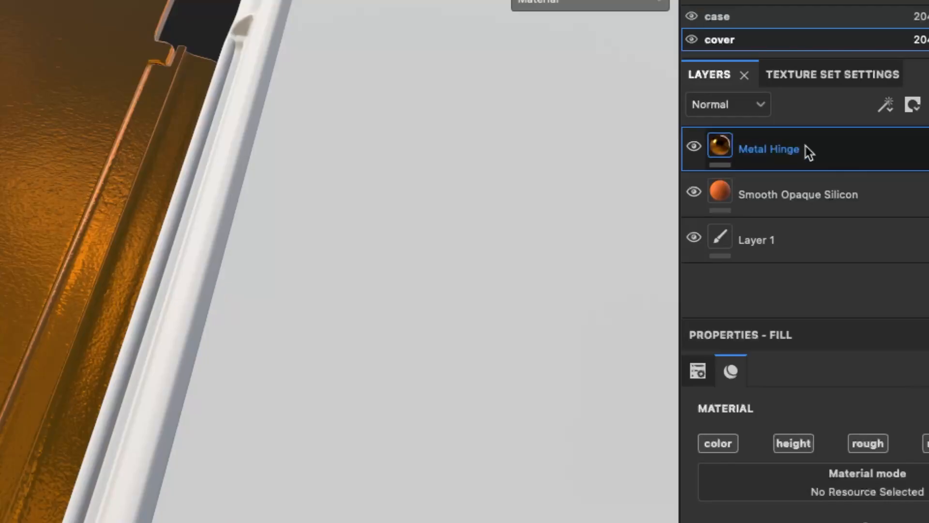
click(729, 106)
click(709, 151)
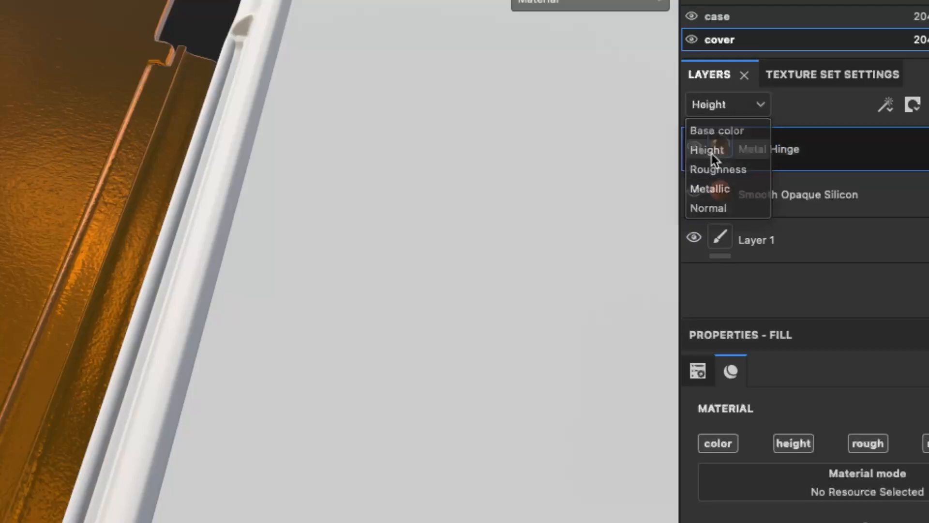
click(757, 106)
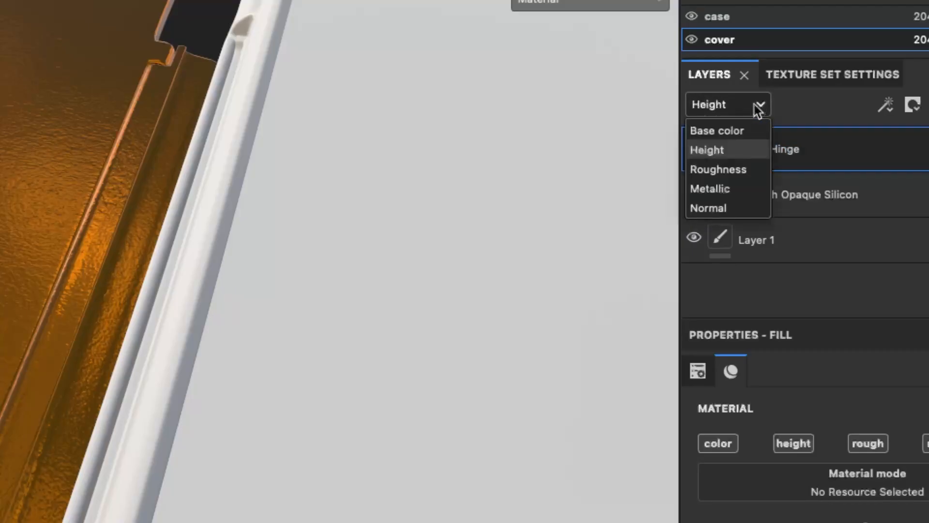
click(718, 152)
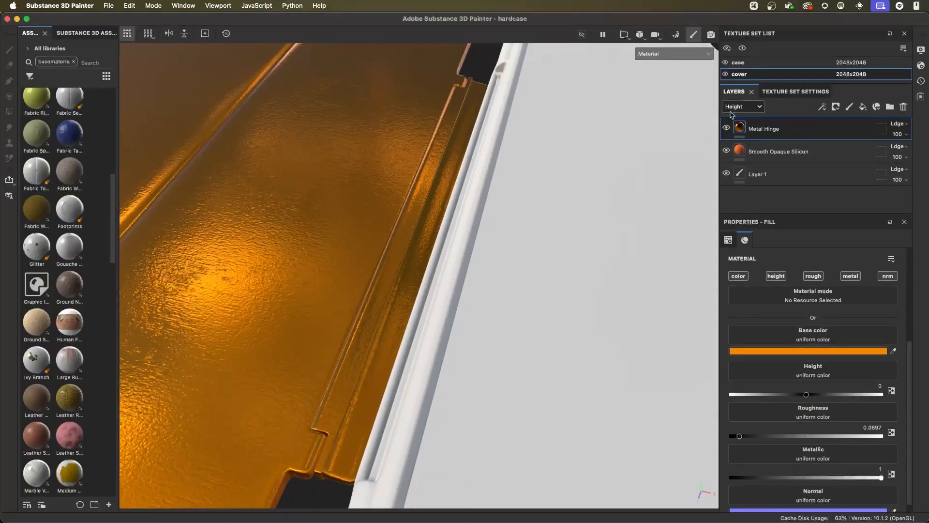
click(897, 125)
click(897, 134)
alt+drag(477, 307, 479, 223)
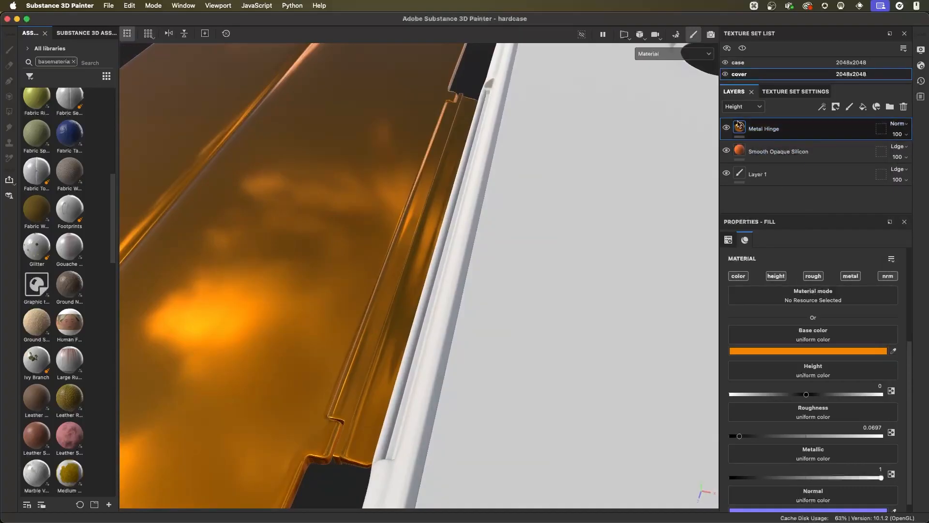
- Review the Smooth Opaque Silicon settings, reselect Metal Hinge and return the layer stack to the Base color channel
click(759, 152)
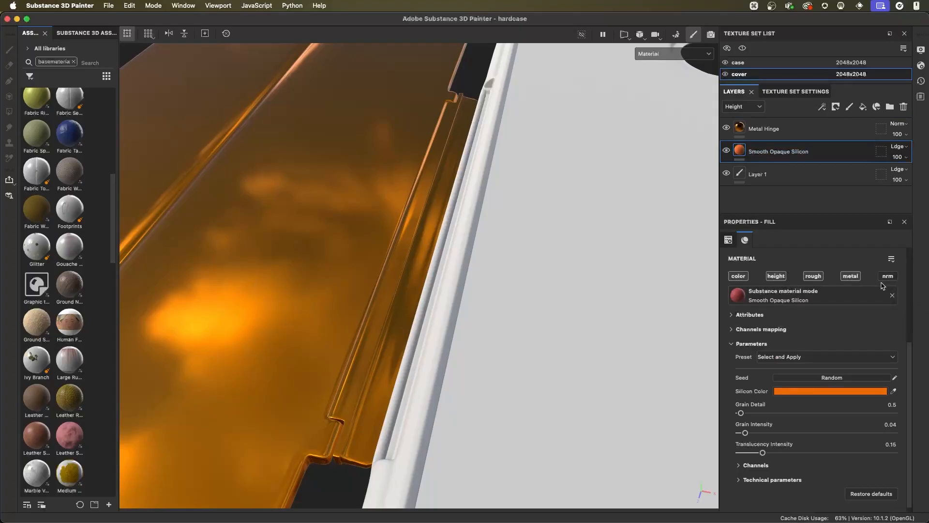
click(799, 129)
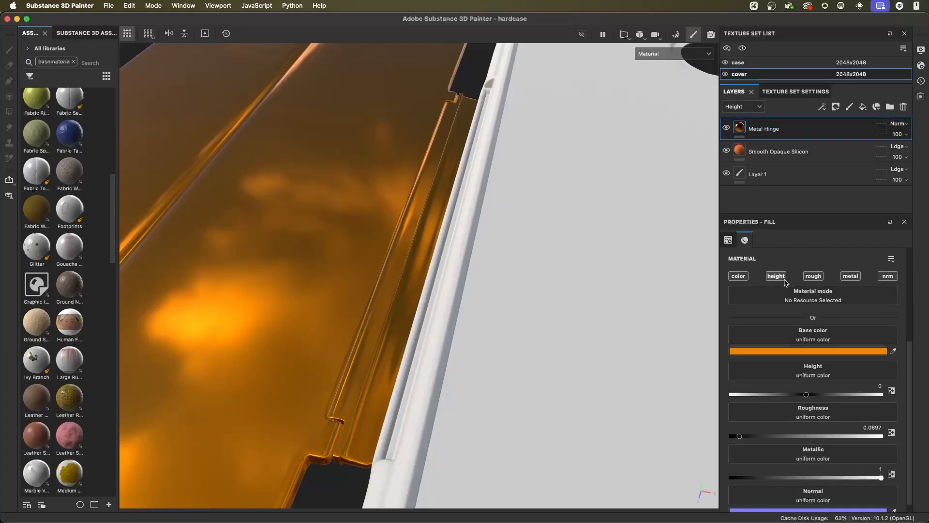
click(748, 108)
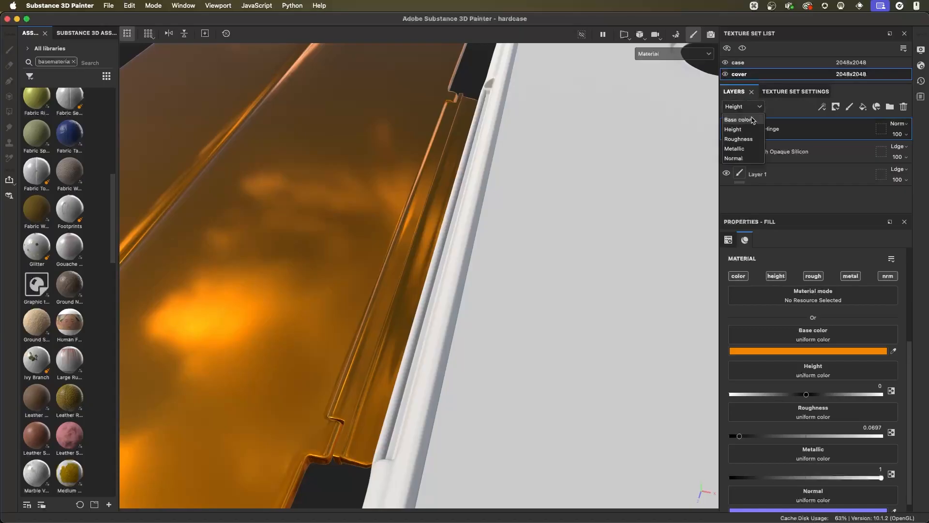
click(748, 136)
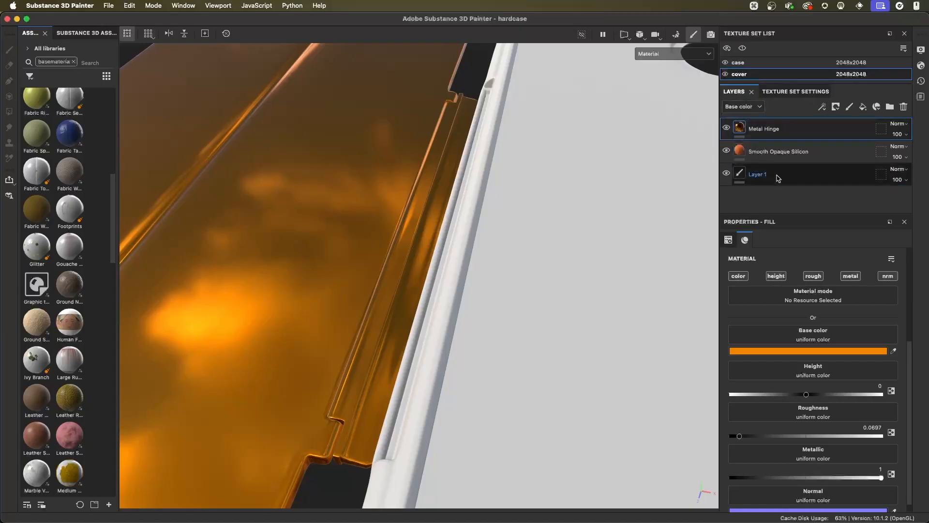
click(742, 107)
click(740, 129)
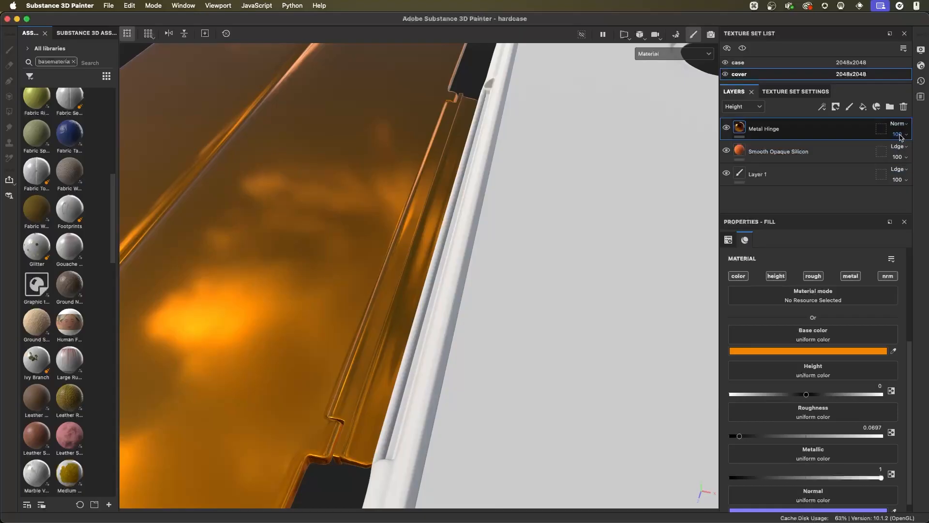
click(745, 107)
click(738, 118)
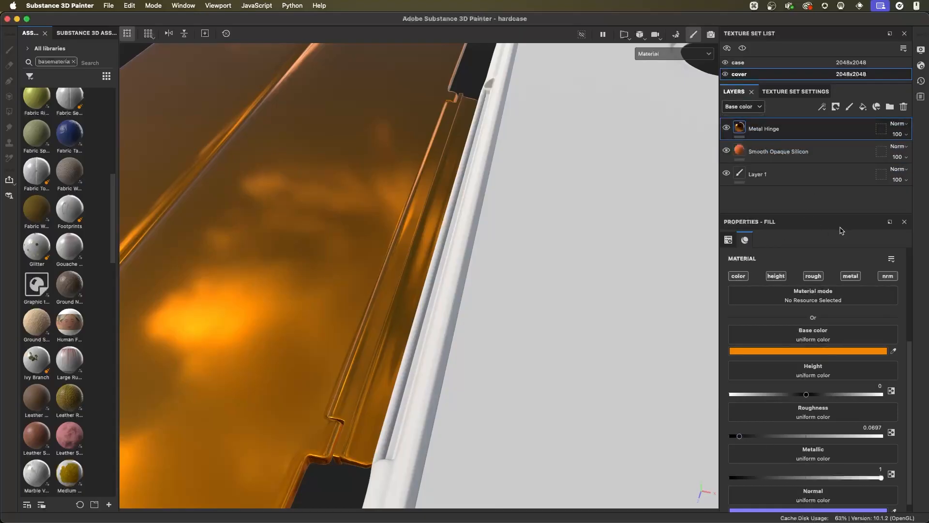
- Compare the whole cover with the Metal Hinge layer off and on after the height blending change
mouse_move(498, 275)
alt+mouse_down()
mouse_move(509, 235)
mouse_move(472, 192)
mouse_move(500, 274)
alt+mouse_up()
shift+right_drag(499, 276, 542, 288)
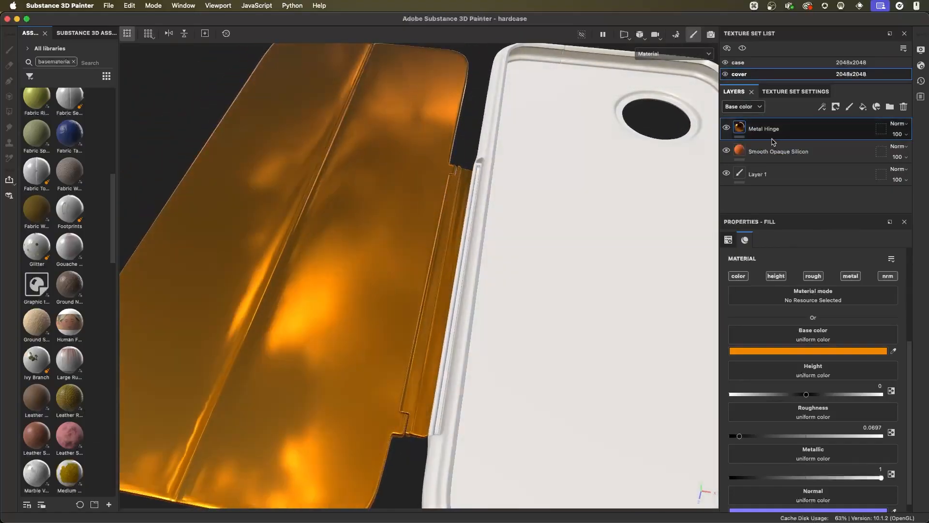
click(726, 128)
alt+drag(557, 245, 527, 247)
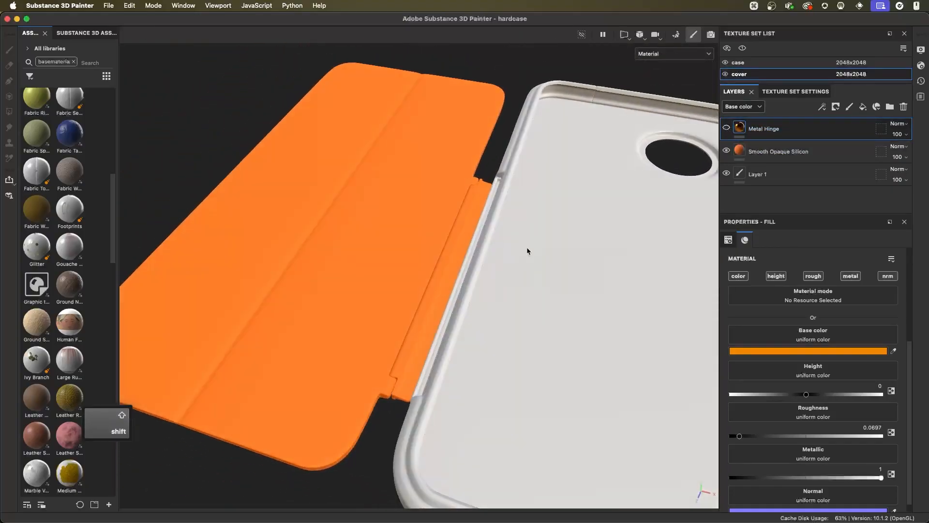
click(727, 130)
alt+right_drag(533, 251, 500, 303)
alt+drag(500, 303, 527, 293)
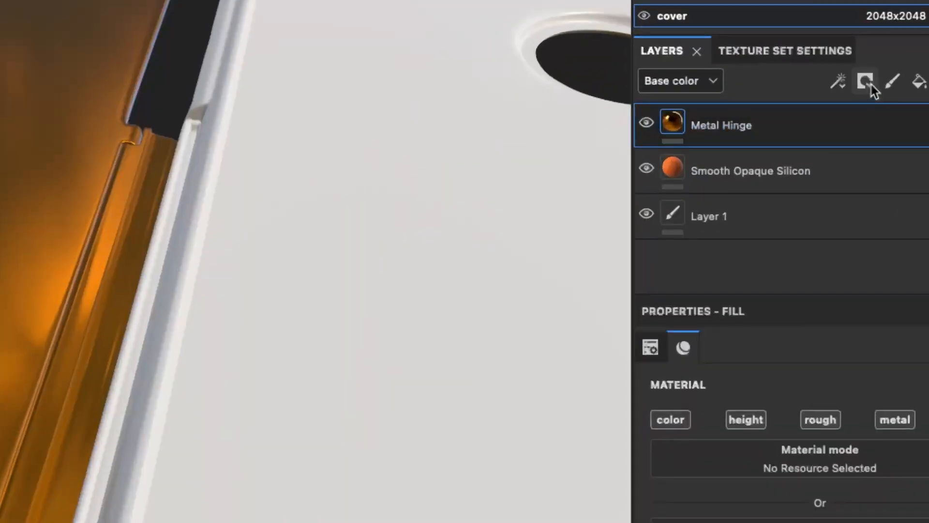
- Add a black mask to the Metal Hinge layer and add a paint effect to that mask
click(871, 89)
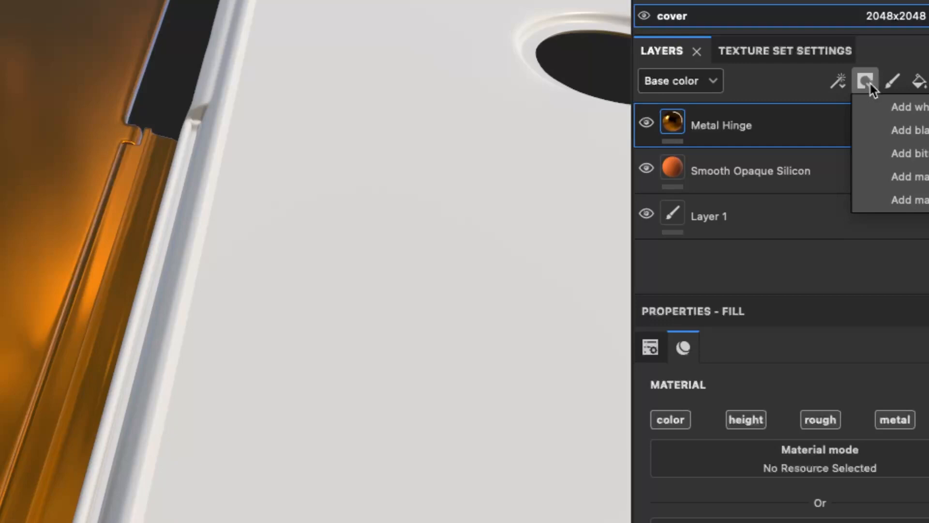
click(919, 130)
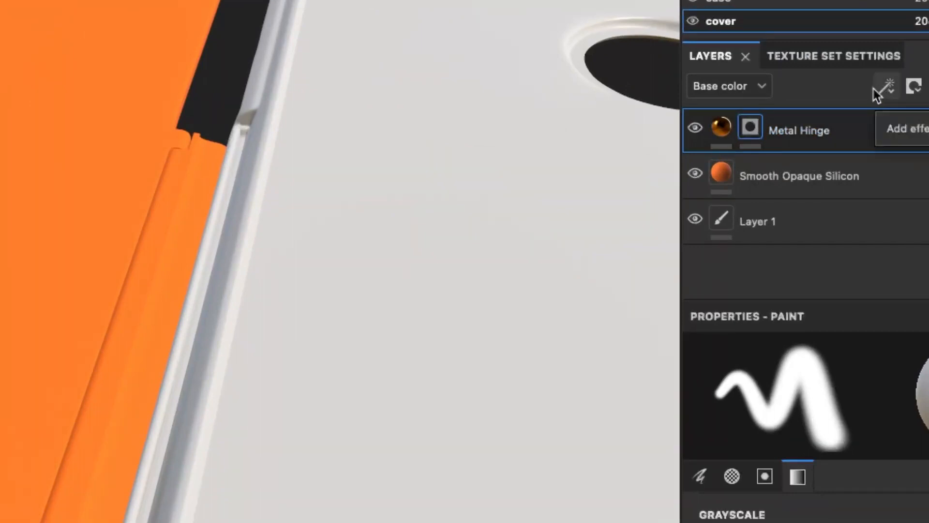
click(892, 89)
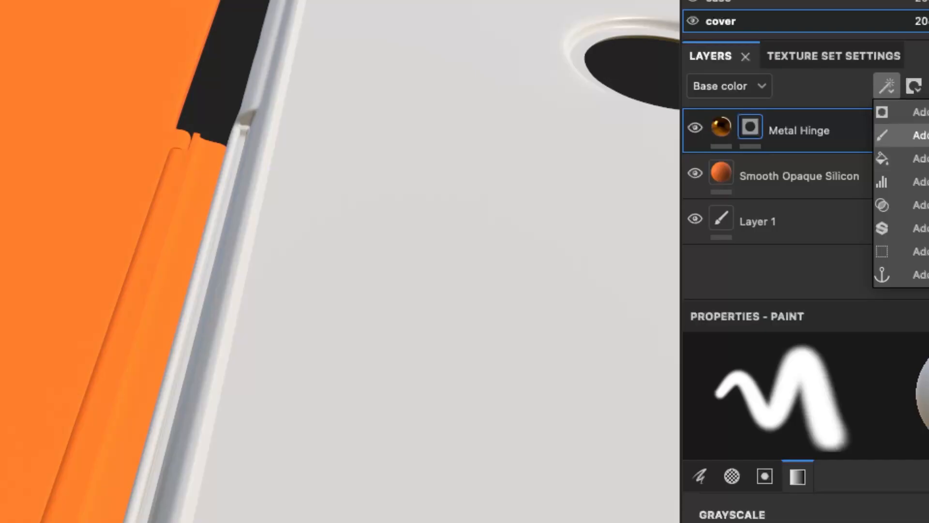
click(900, 135)
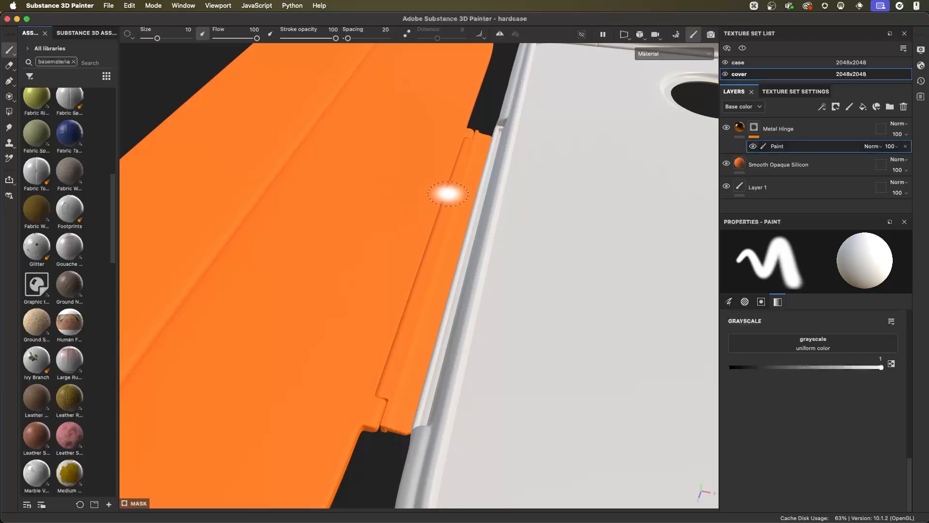
- Display the mask paint's brush settings and enlarge the brush to about 46.83 over the hinge
click(728, 302)
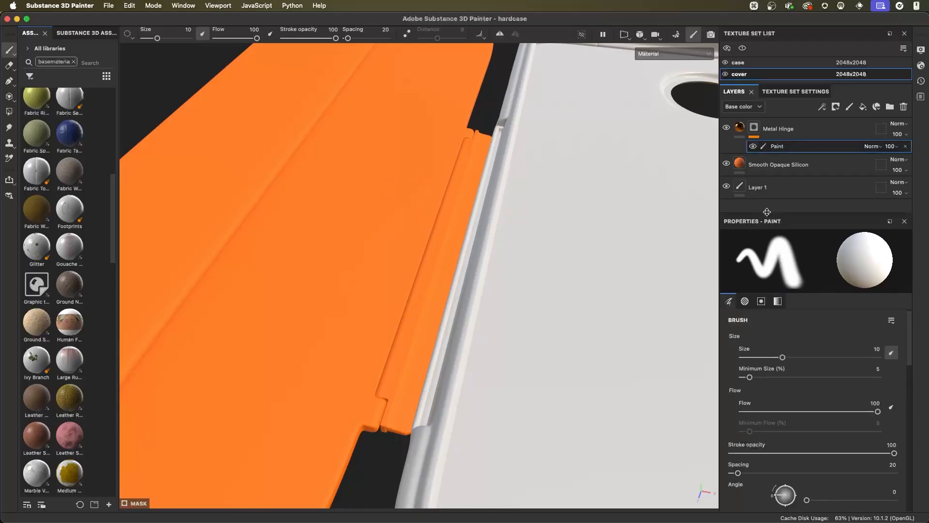
drag(767, 213, 768, 195)
scroll(790, 366, down, 5)
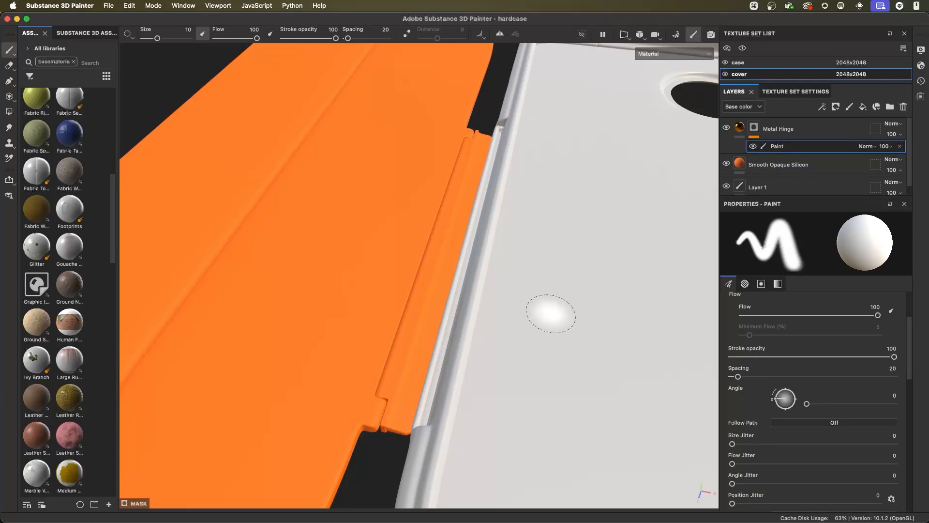
alt+right_drag(438, 256, 512, 283)
alt+drag(512, 282, 468, 288)
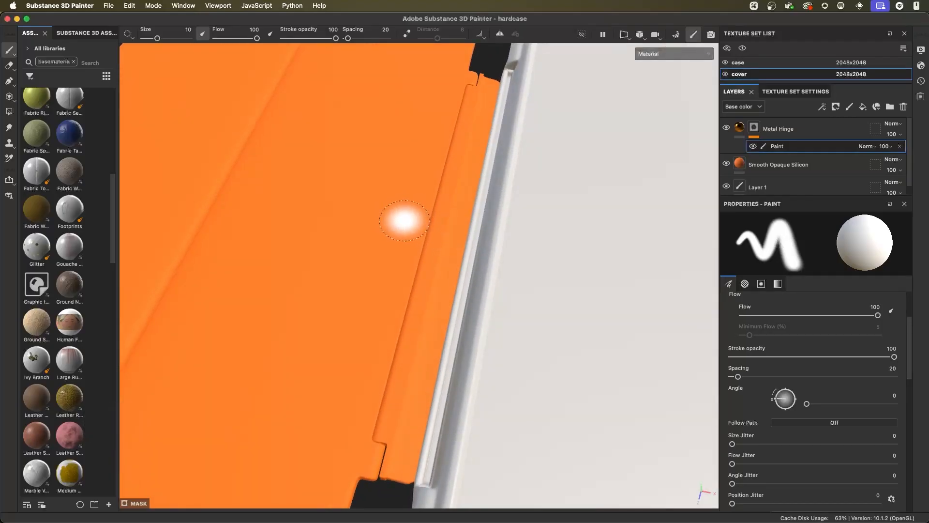
mouse_move(435, 252)
alt+mouse_down()
mouse_move(465, 236)
mouse_move(449, 230)
alt+mouse_up()
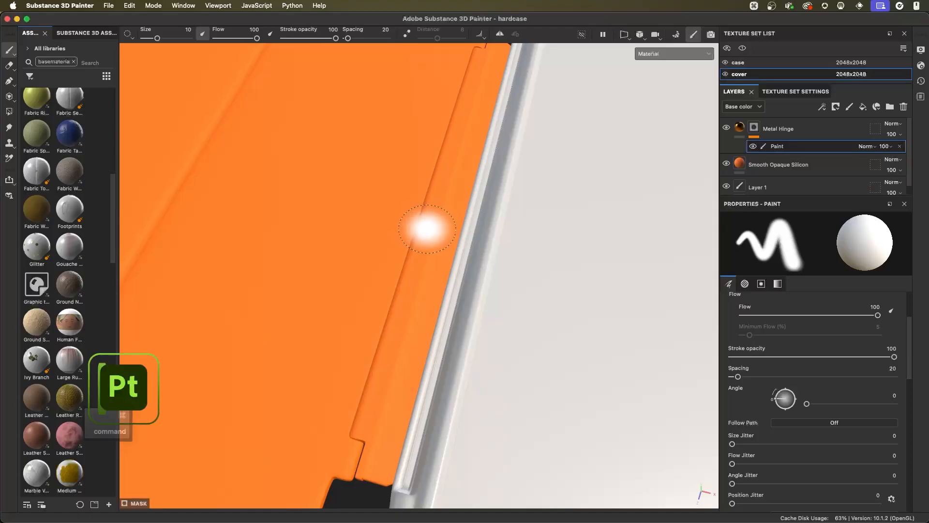
super+right_drag(426, 229, 427, 240)
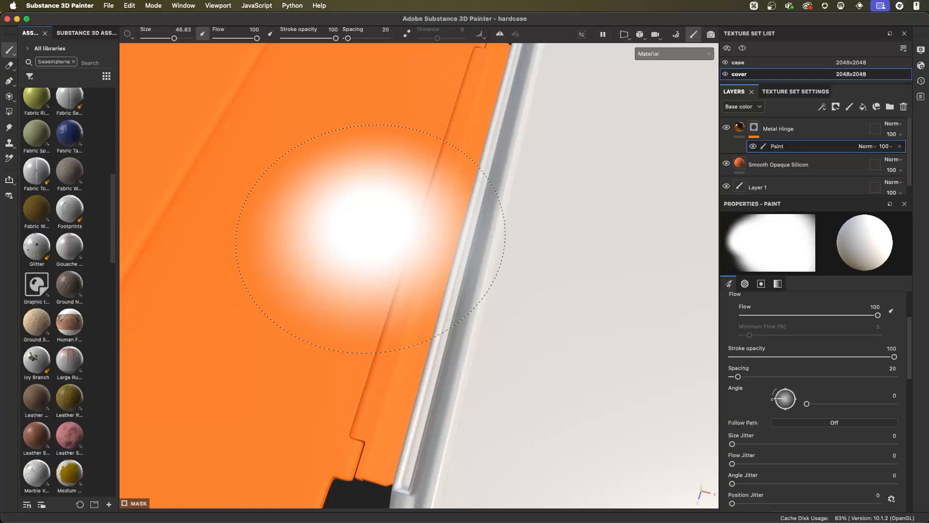
scroll(912, 327, up, 2)
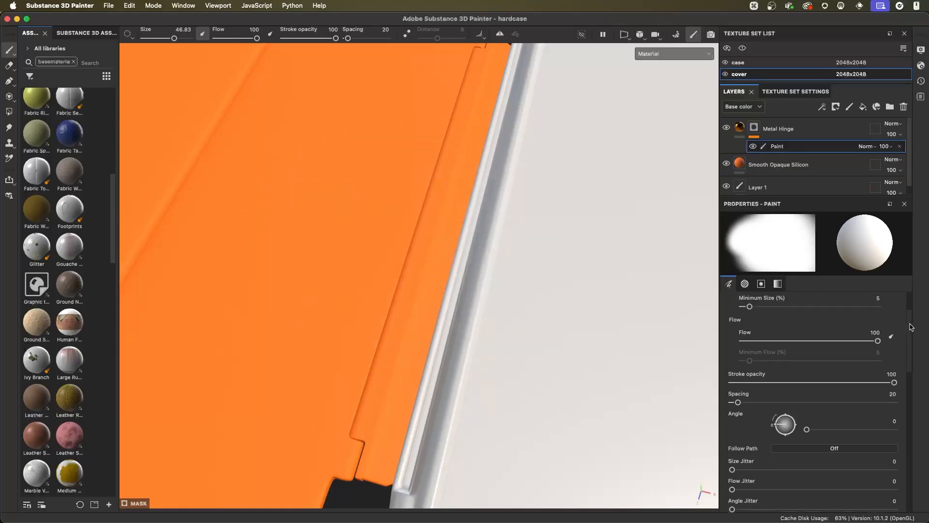
- Look through the mask paint's brush settings and set the brush alpha's hardness to about 0.98
scroll(912, 328, up, 3)
scroll(833, 373, down, 6)
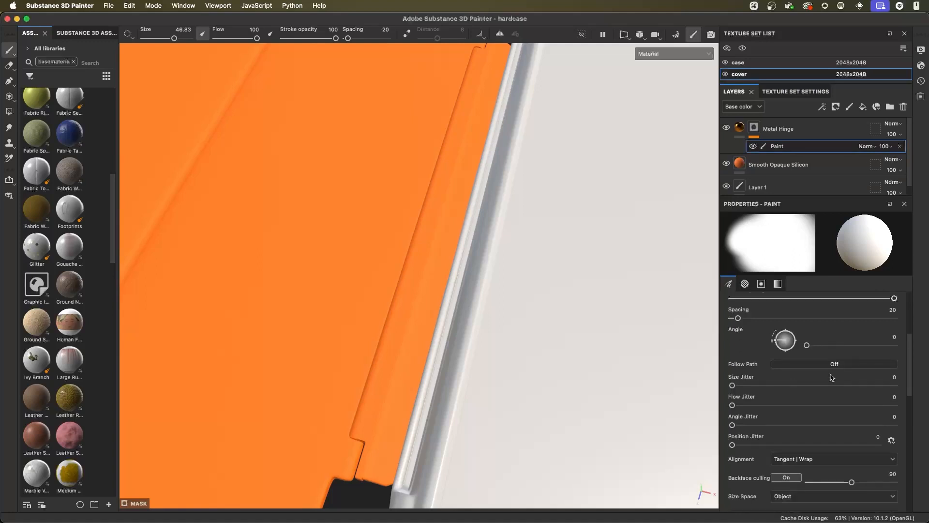
scroll(832, 377, up, 6)
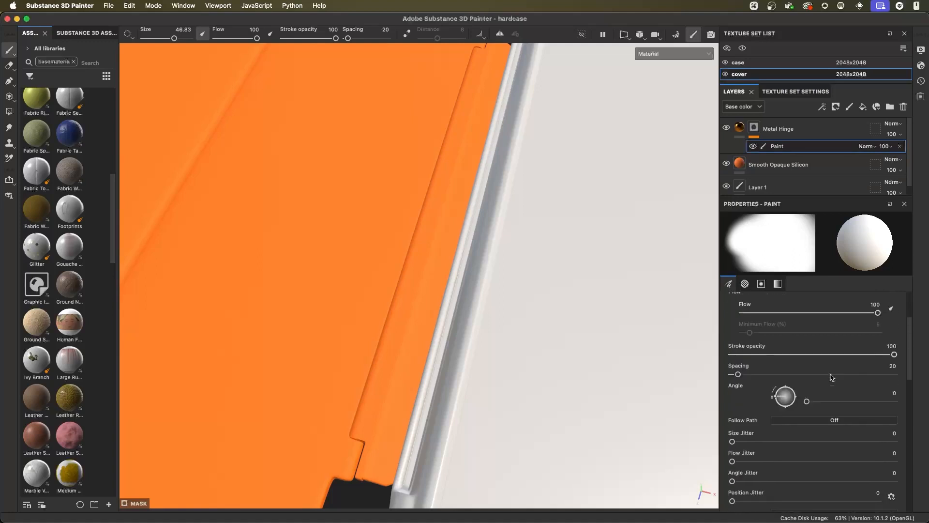
click(743, 286)
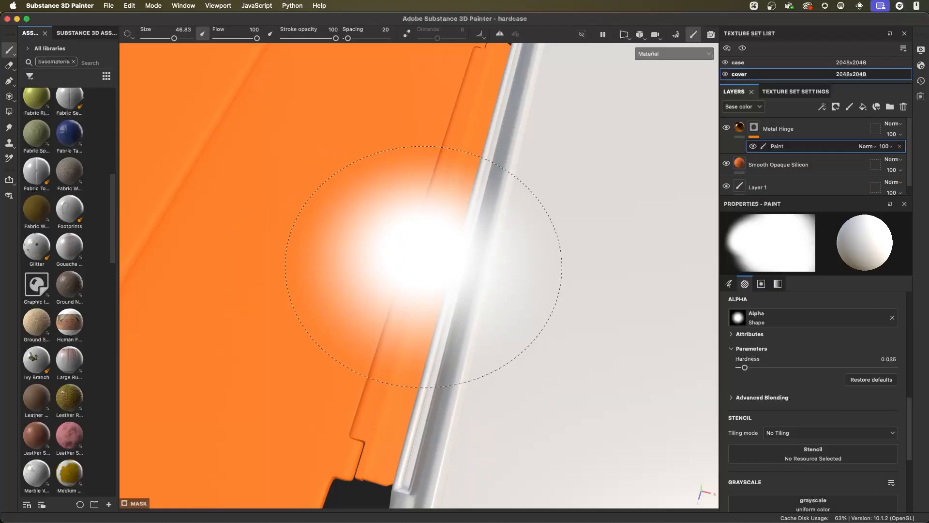
super+right_drag(424, 267, 423, 182)
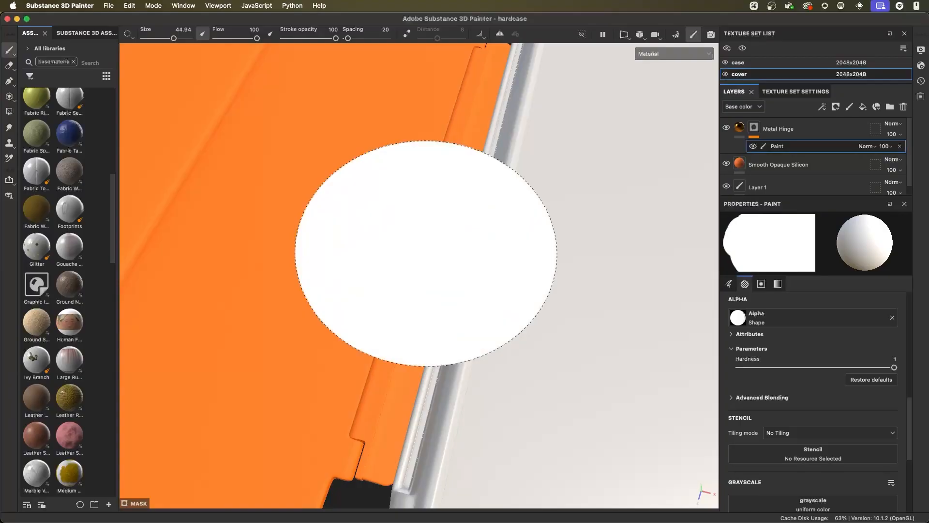
mouse_move(423, 182)
super+right_down()
mouse_move(423, 196)
mouse_move(423, 183)
super+right_up()
super+right_drag(426, 253, 425, 254)
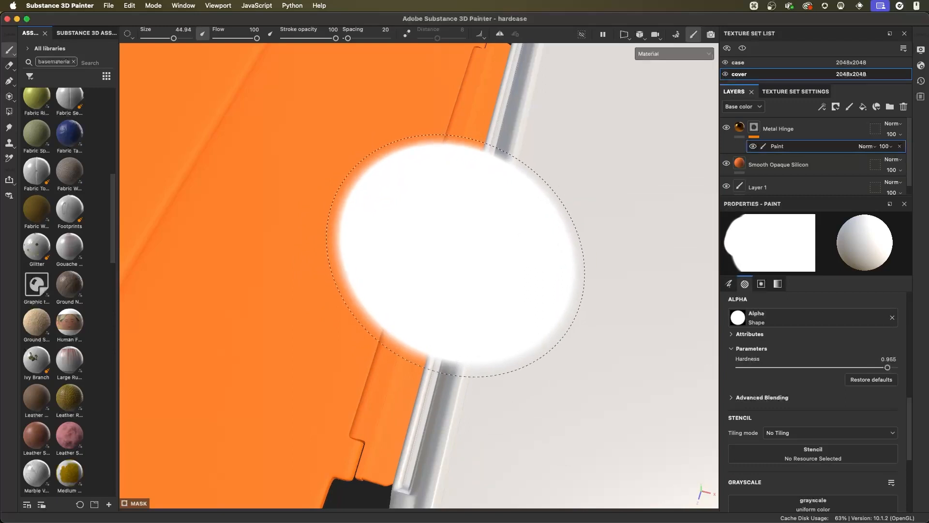
mouse_move(469, 257)
super+right_down()
mouse_move(421, 255)
mouse_move(467, 280)
super+right_up()
- Reduce the brush size to about 12.24 and paint white along the length of the hinge in the Metal Hinge mask
key(bracketleft)
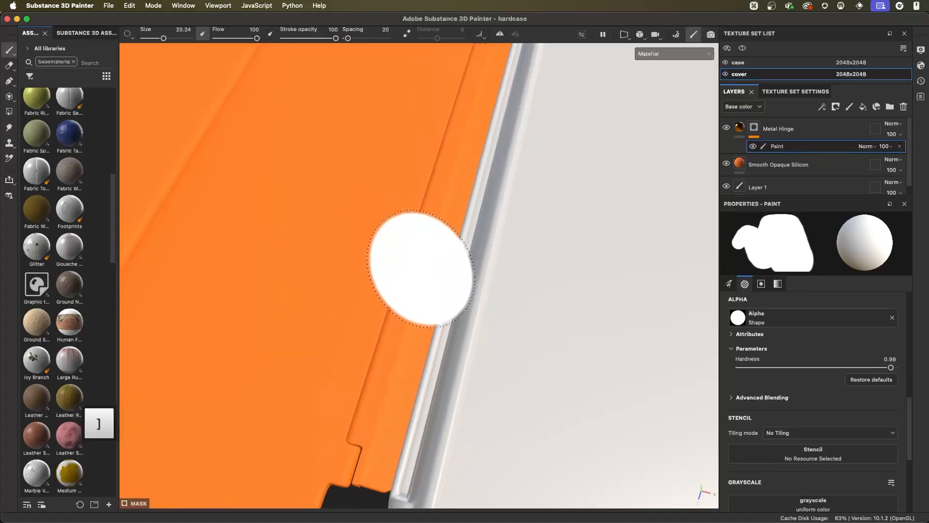
key(bracketleft)
key(bracketleft)
key(bracketleft)
key(bracketleft)
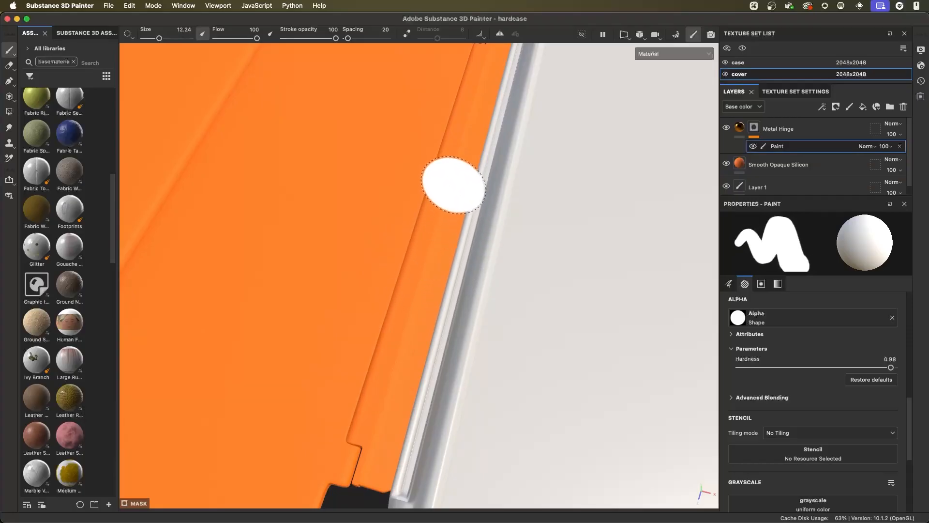
drag(453, 200, 382, 461)
mouse_move(390, 425)
mouse_down()
mouse_move(411, 232)
mouse_move(461, 130)
mouse_up()
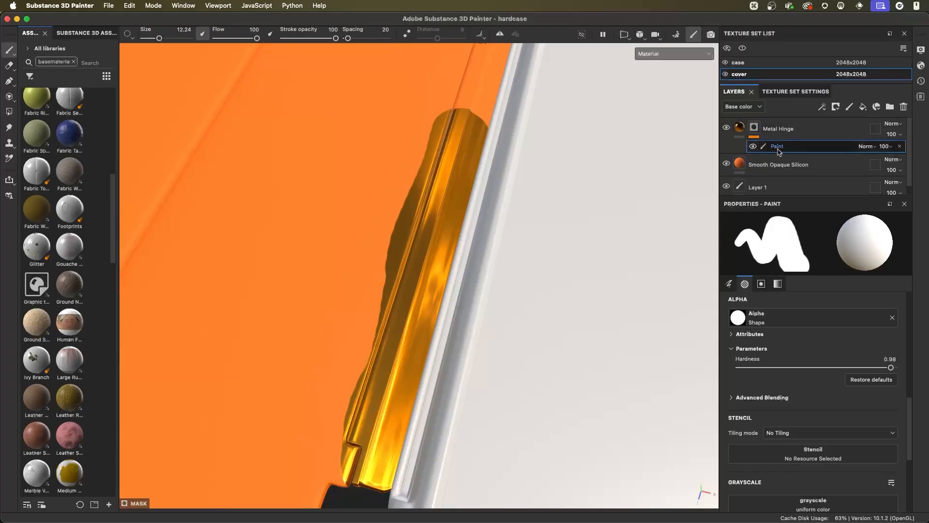
- Review the mask paint's brush, alpha, stencil and grayscale settings
click(728, 284)
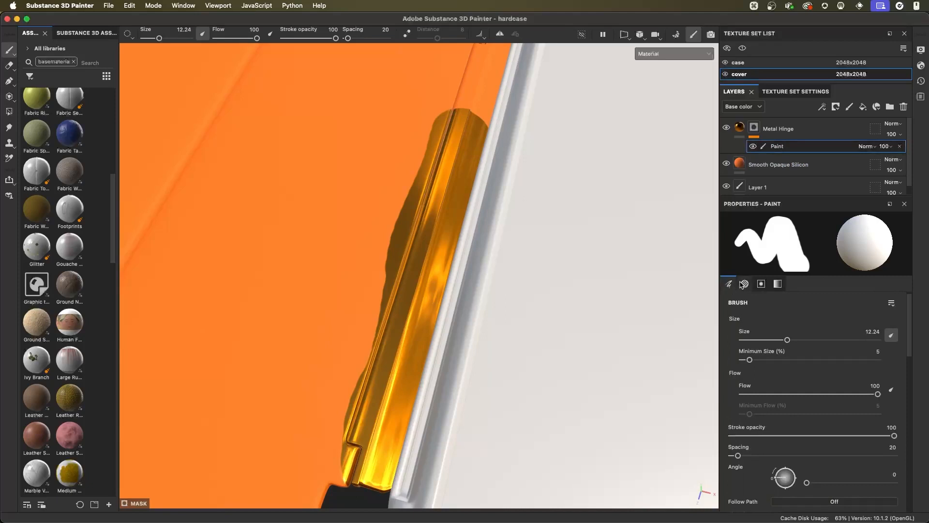
click(744, 284)
click(762, 284)
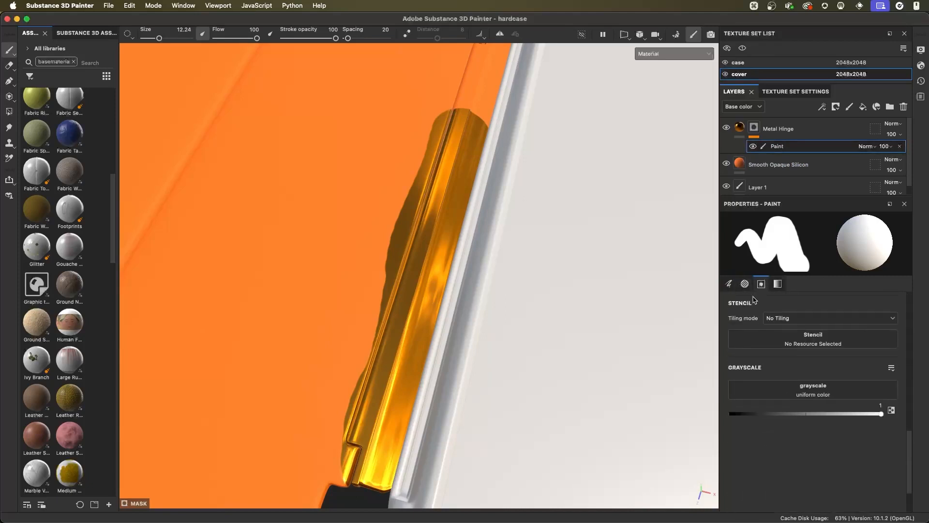
click(778, 284)
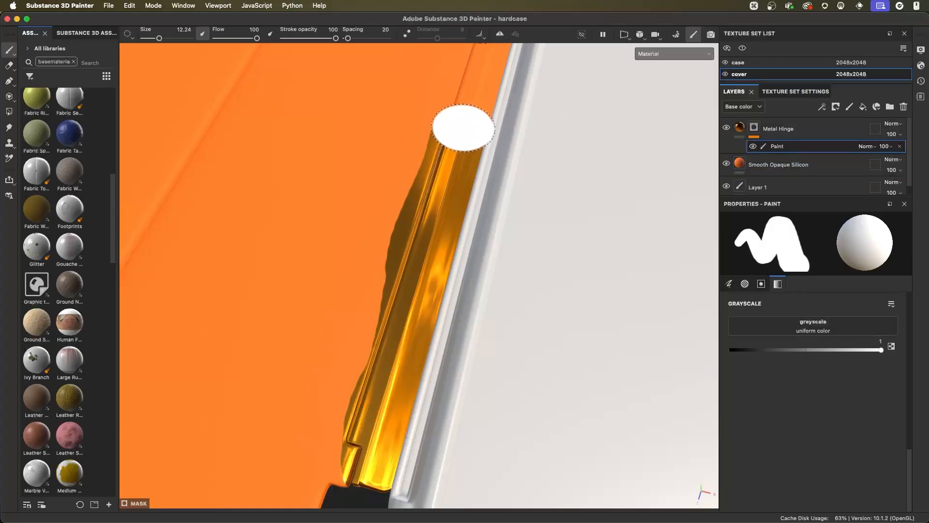
- Paint the rest of the hinge white in the mask and reduce the brush size to about 3.23 for the hinge edge
drag(461, 129, 479, 80)
alt+middle_drag(472, 119, 425, 240)
mouse_move(429, 230)
mouse_down()
mouse_move(453, 176)
mouse_move(452, 190)
mouse_up()
alt+middle_drag(455, 280, 478, 129)
alt+right_drag(477, 129, 460, 237)
mouse_move(441, 288)
mouse_down()
mouse_move(440, 360)
mouse_move(417, 315)
mouse_move(336, 321)
mouse_up()
alt+right_drag(336, 321, 485, 318)
alt+middle_drag(485, 317, 409, 352)
alt+right_drag(409, 352, 533, 292)
super+right_drag(494, 255, 451, 255)
alt+middle_drag(500, 248, 503, 223)
alt+drag(503, 223, 504, 243)
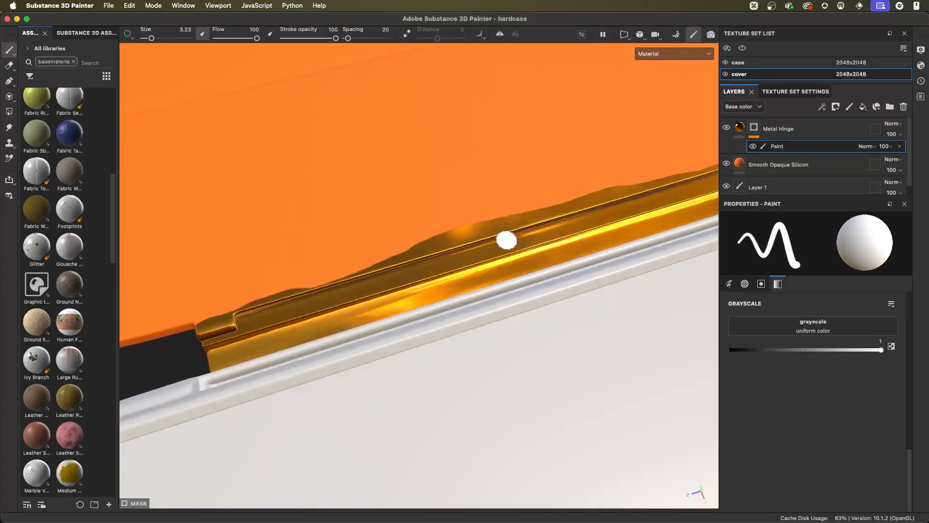
- Set the mask brush's grayscale to 0, paint out metal overspill beside the hinge, and switch to white to paint metal back there
drag(876, 353, 728, 353)
alt+drag(484, 227, 477, 210)
mouse_move(421, 226)
mouse_down()
mouse_move(496, 223)
mouse_move(408, 228)
mouse_move(557, 226)
mouse_up()
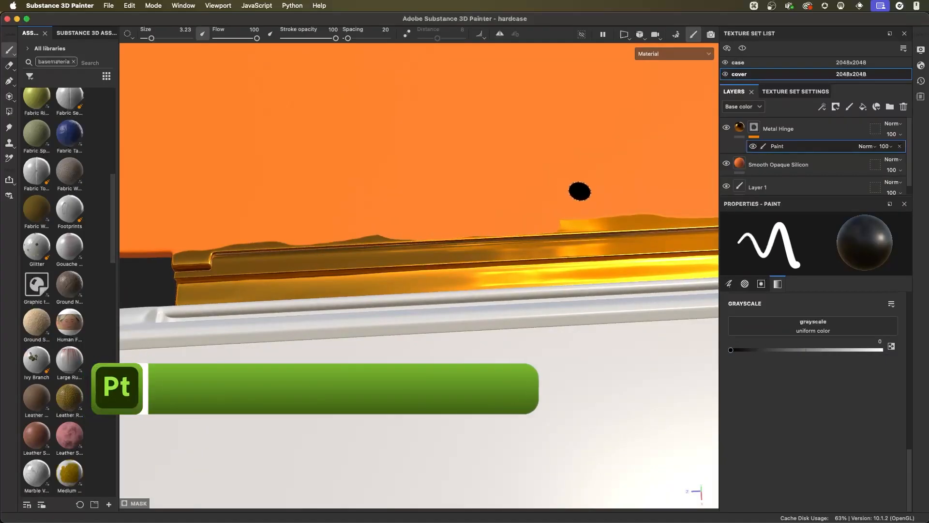
key(x)
mouse_move(549, 218)
mouse_down()
mouse_move(566, 214)
mouse_move(510, 219)
mouse_move(665, 223)
mouse_up()
- Switch the mask brush back to black and erase the remaining overspill with a straight stroke along the hinge's long edge
key(x)
alt+middle_drag(477, 209, 537, 205)
mouse_move(460, 220)
alt+mouse_down()
mouse_move(463, 234)
mouse_move(434, 231)
alt+mouse_up()
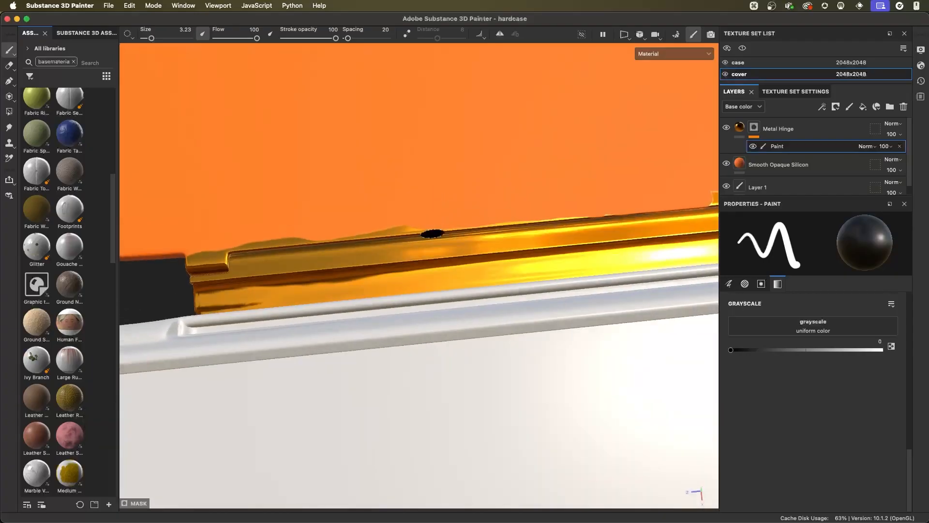
mouse_move(544, 220)
alt+mouse_down()
mouse_move(565, 222)
mouse_move(321, 216)
alt+mouse_up()
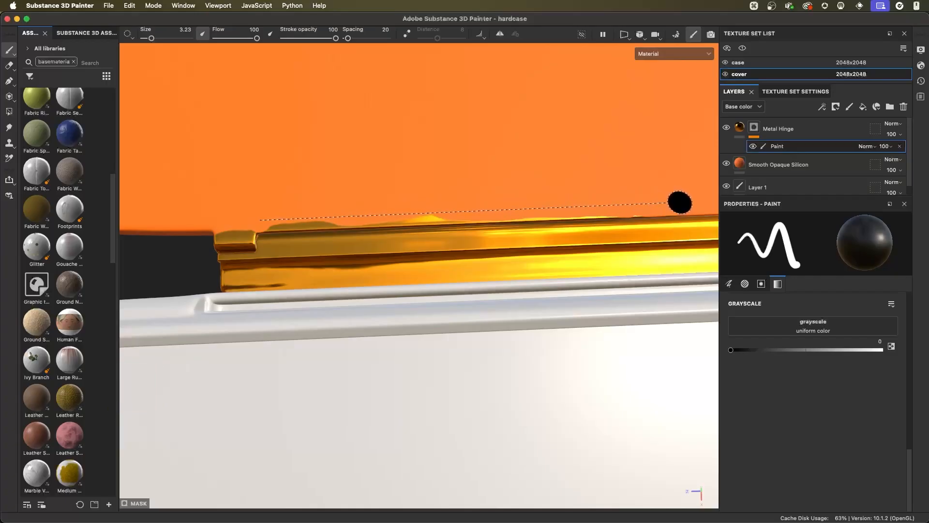
shift+click(679, 203)
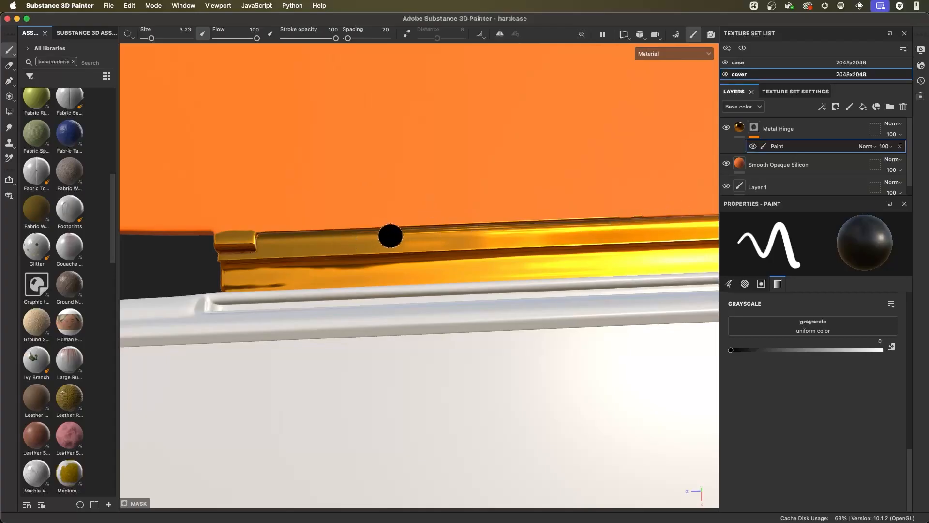
- Switch the mask brush to white, restore the small erased gap on the hinge edge, and check the whole hinge
mouse_move(586, 234)
alt+right_down()
mouse_move(560, 249)
mouse_move(546, 238)
alt+right_up()
alt+middle_drag(547, 238, 487, 253)
mouse_move(487, 252)
alt+mouse_down()
mouse_move(556, 270)
mouse_move(556, 257)
alt+mouse_up()
drag(632, 206, 444, 220)
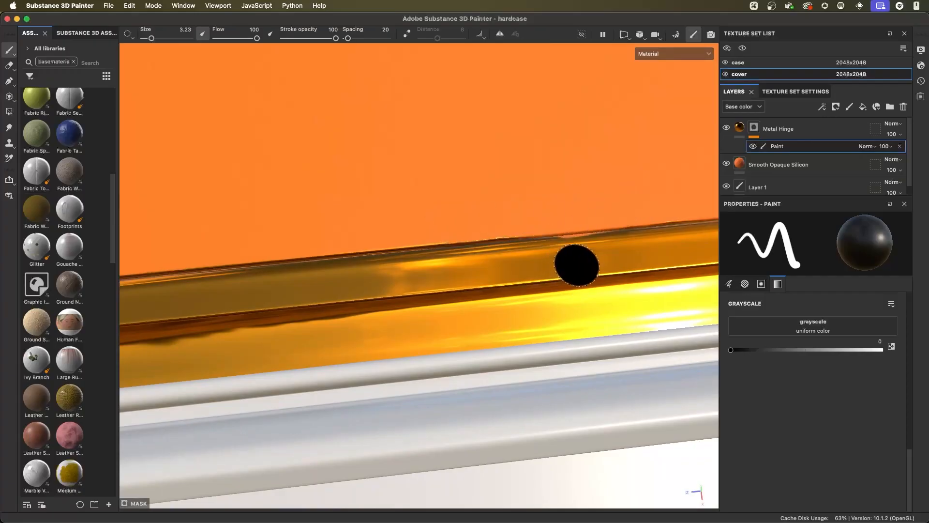
alt+drag(585, 261, 647, 270)
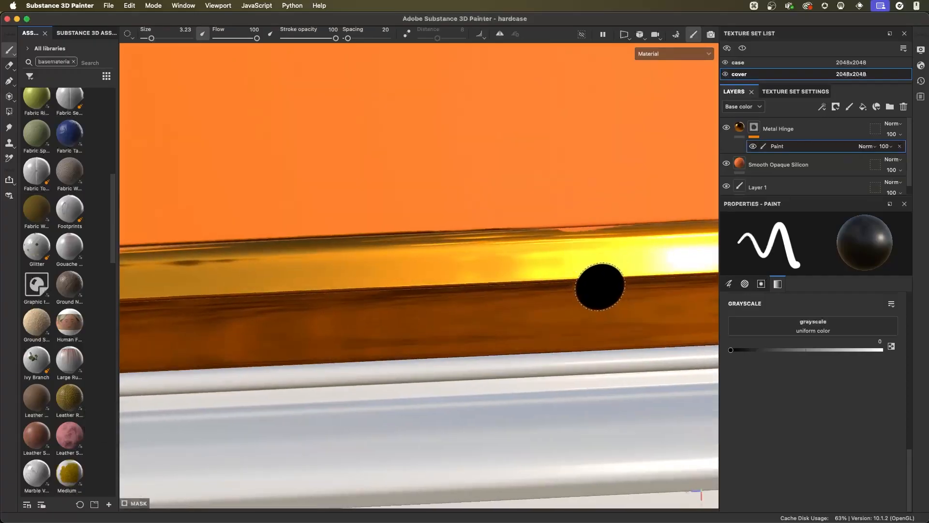
key(x)
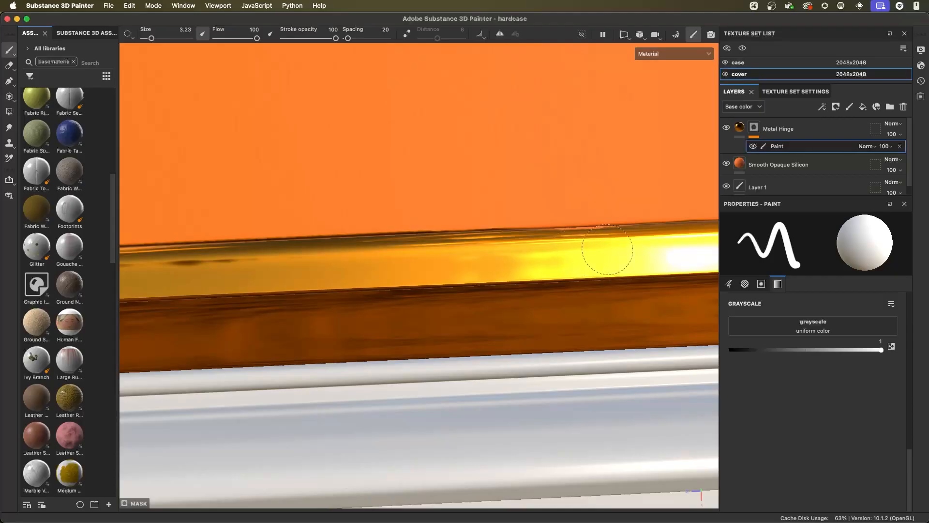
mouse_move(632, 298)
alt+mouse_down()
mouse_move(305, 175)
mouse_move(525, 250)
mouse_move(552, 204)
mouse_move(460, 228)
mouse_move(486, 202)
alt+mouse_up()
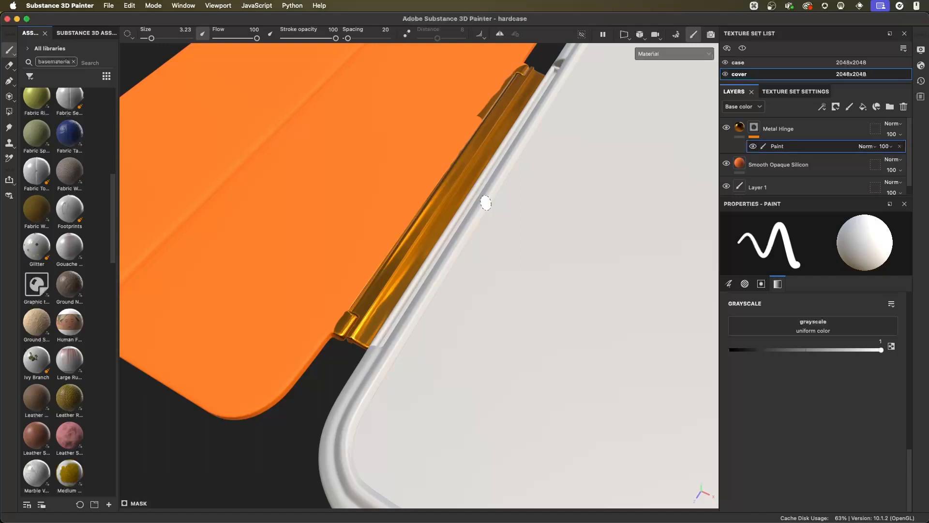
alt+drag(486, 203, 480, 230)
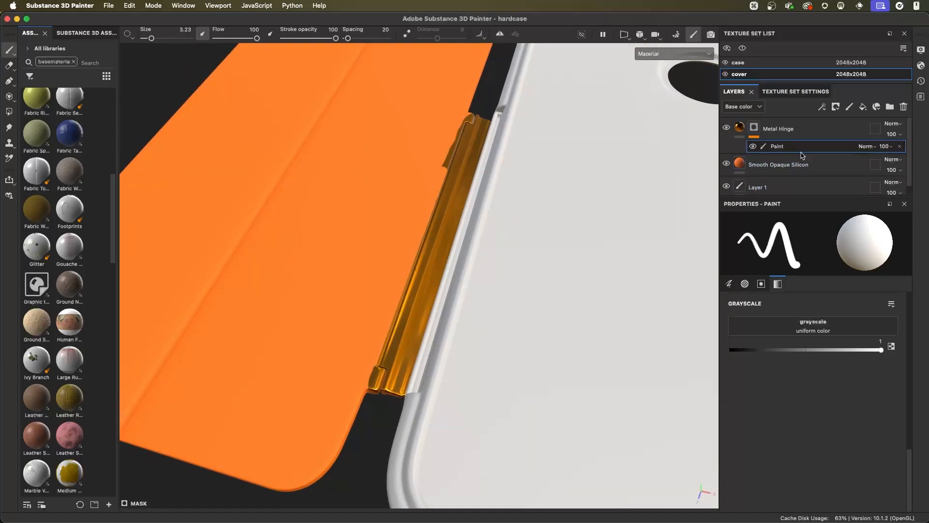
- Delete the hand-painted paint effect from the Metal Hinge mask and add a fresh paint effect to it
click(900, 146)
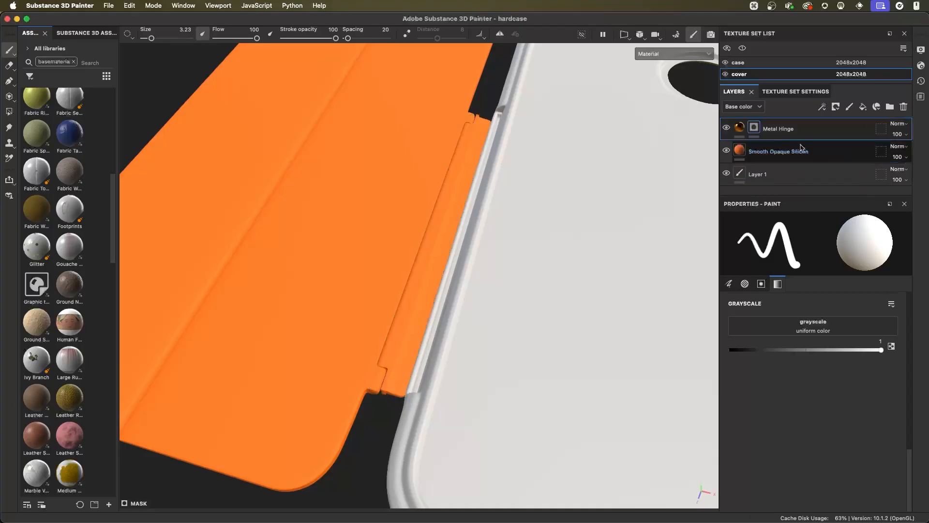
click(822, 106)
click(847, 131)
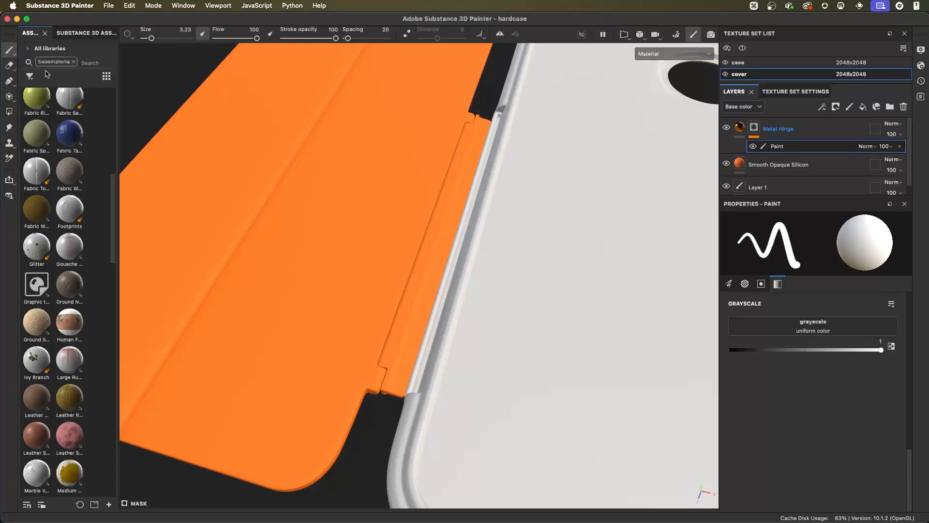
- Activate the Polygon Fill tool, go through its fill modes and choose mesh fill with the color at 1
click(10, 115)
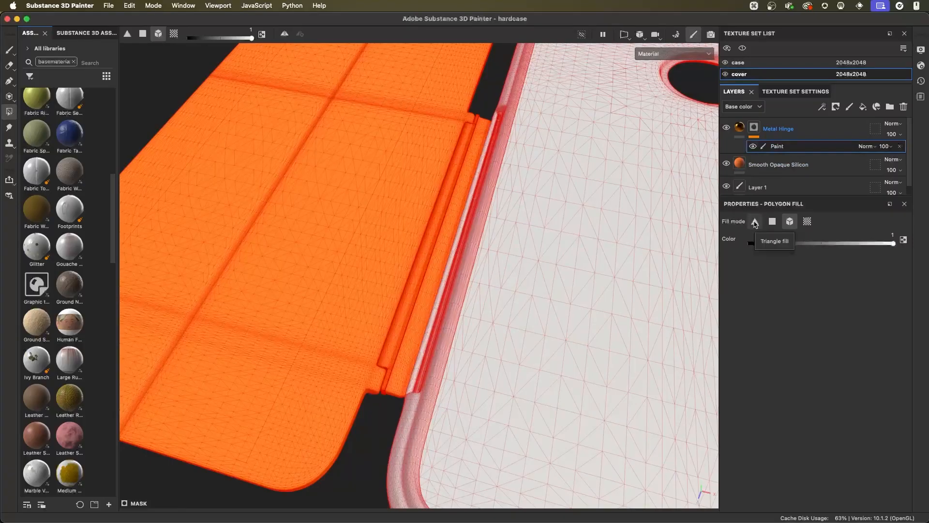
alt+right_drag(548, 267, 581, 244)
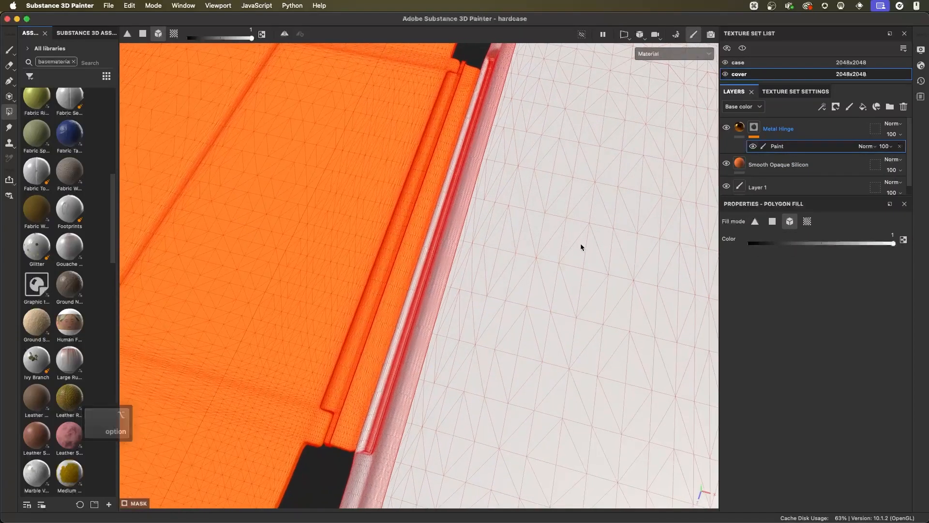
click(772, 222)
click(790, 222)
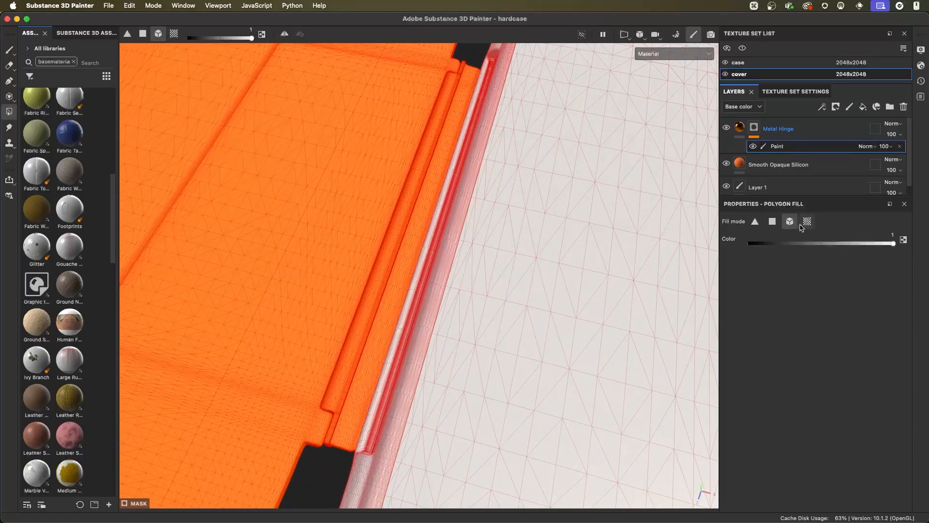
click(807, 222)
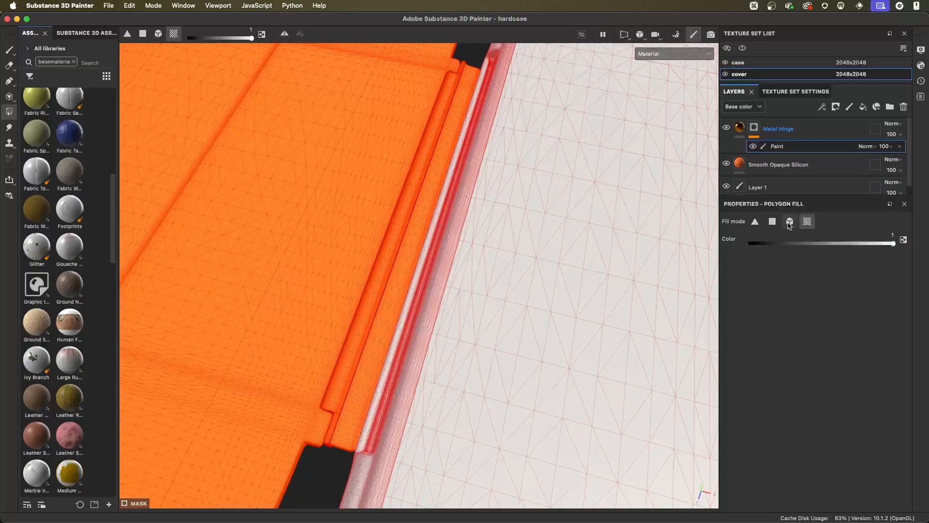
click(790, 221)
alt+middle_drag(646, 317, 564, 225)
alt+right_drag(640, 253, 605, 255)
alt+drag(606, 255, 556, 255)
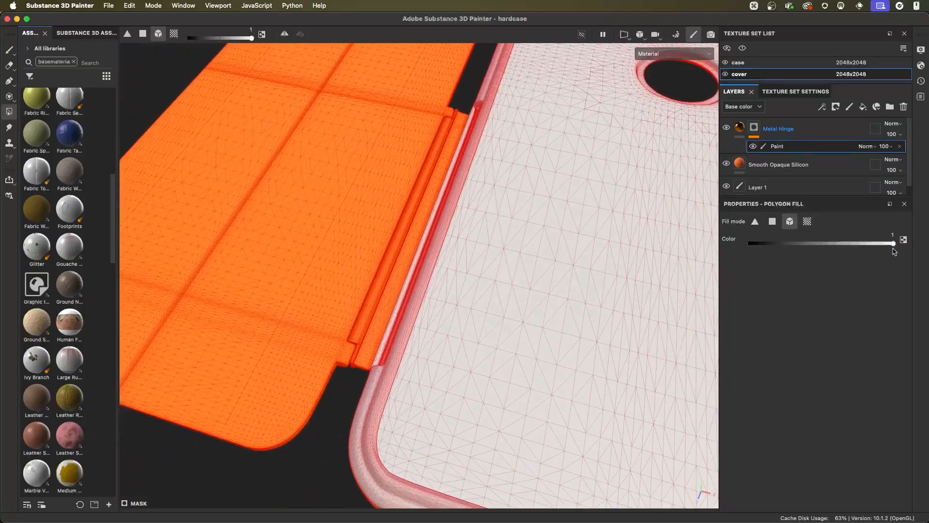
- Fill both hinge pieces with white in the Metal Hinge mask using the mesh fill mode
alt+middle_drag(431, 247, 520, 251)
alt+right_drag(520, 251, 484, 315)
alt+drag(483, 315, 444, 245)
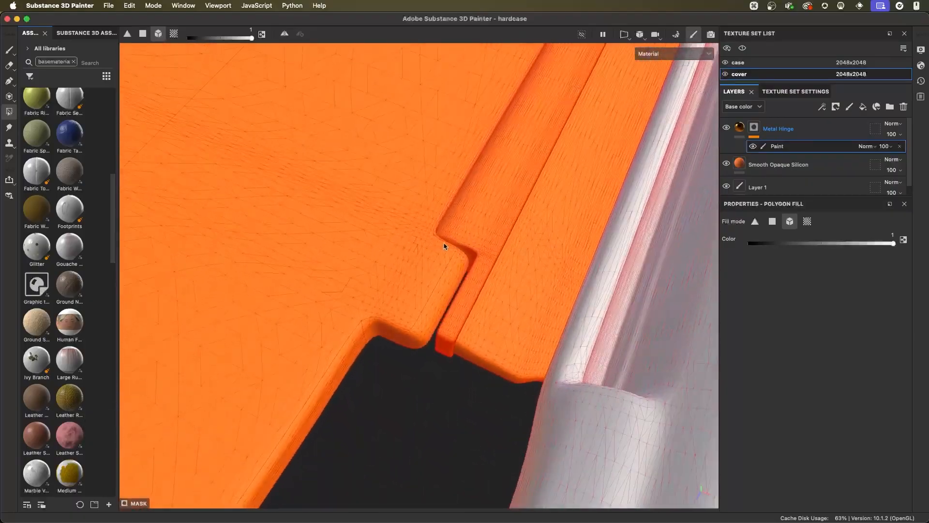
mouse_move(443, 209)
alt+mouse_down()
mouse_move(491, 276)
mouse_move(435, 172)
mouse_move(431, 208)
alt+mouse_up()
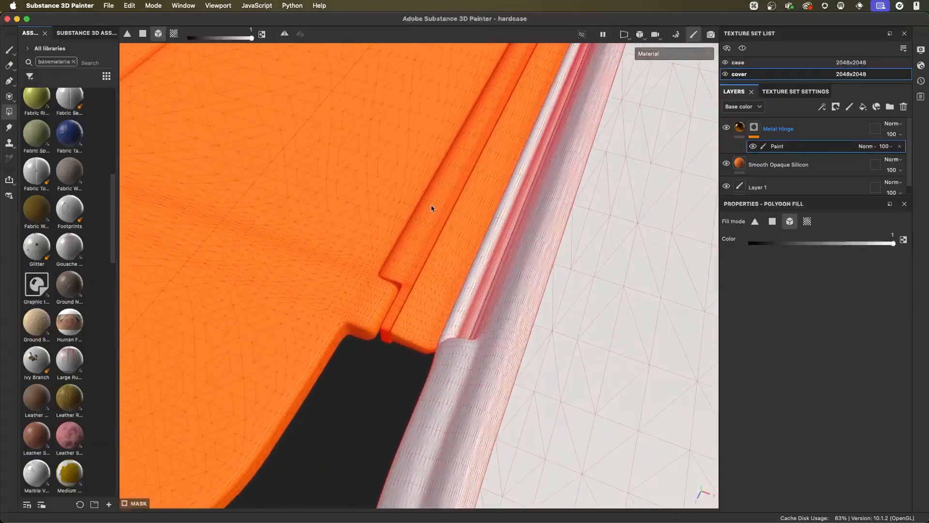
click(461, 253)
click(420, 235)
alt+drag(422, 241, 526, 261)
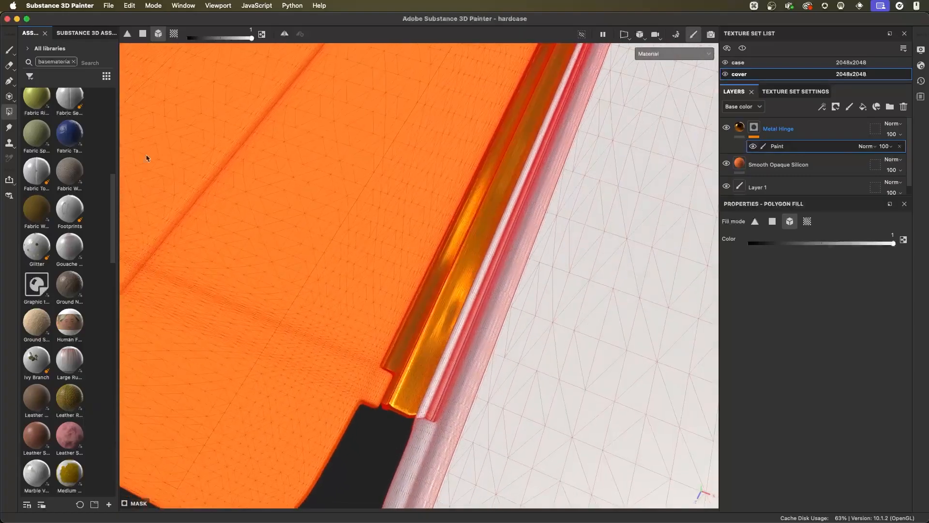
- Return to the Paint tool, display the Metal Hinge mask on its own and inspect it across the cover
click(9, 51)
mouse_move(404, 312)
alt+mouse_down()
mouse_move(444, 338)
mouse_move(432, 305)
mouse_move(568, 325)
mouse_move(438, 284)
mouse_move(498, 247)
mouse_move(506, 321)
mouse_move(385, 275)
mouse_move(473, 278)
mouse_move(587, 223)
mouse_move(574, 276)
mouse_move(522, 268)
mouse_move(514, 252)
mouse_move(531, 307)
mouse_move(467, 289)
alt+mouse_up()
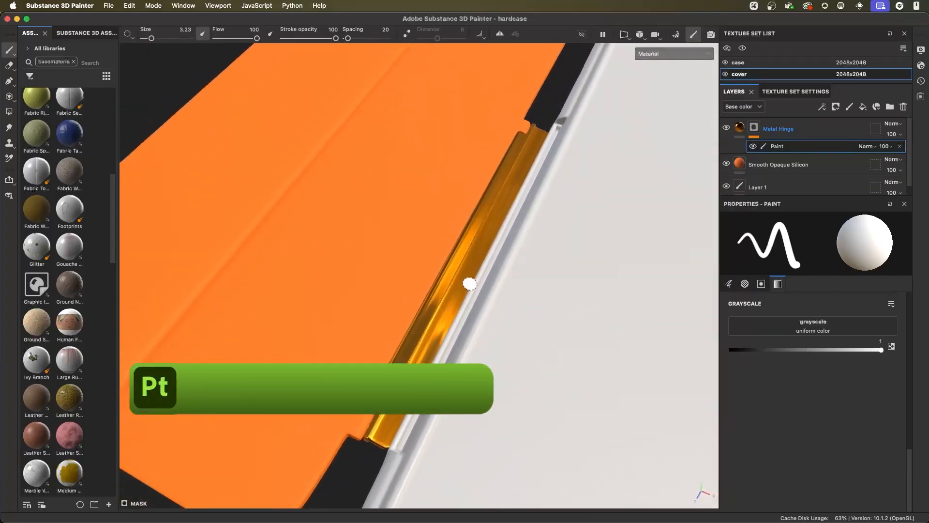
alt+click(756, 130)
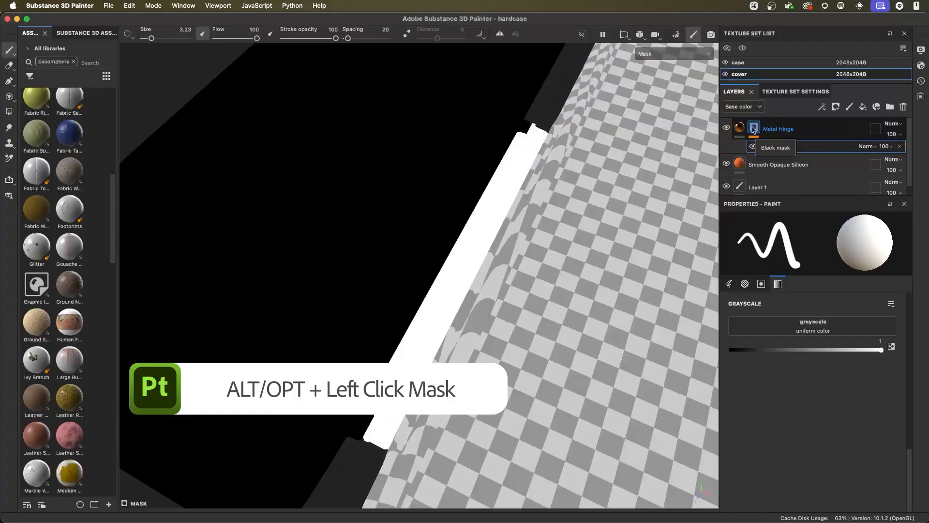
mouse_move(479, 271)
alt+mouse_down()
mouse_move(533, 255)
mouse_move(628, 248)
mouse_move(516, 205)
mouse_move(513, 276)
alt+mouse_up()
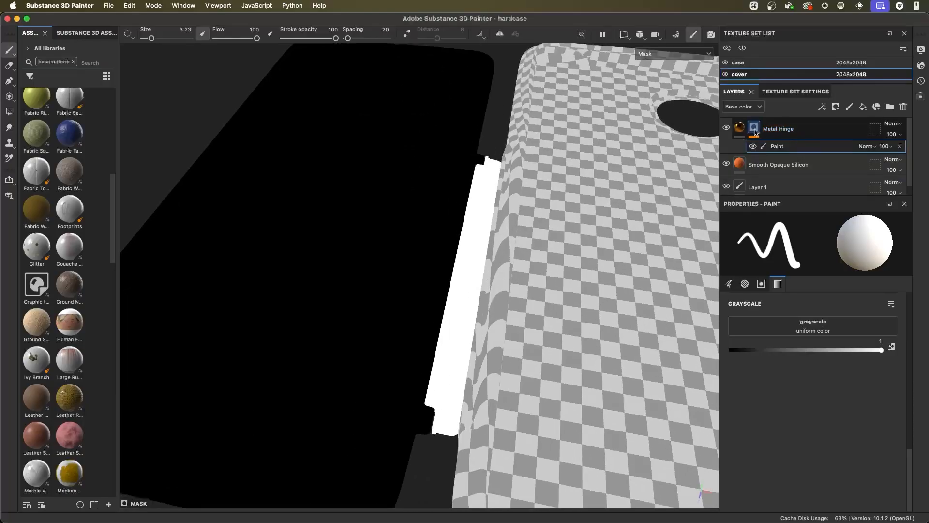
mouse_move(489, 192)
alt+mouse_down()
mouse_move(460, 284)
mouse_move(429, 289)
alt+mouse_up()
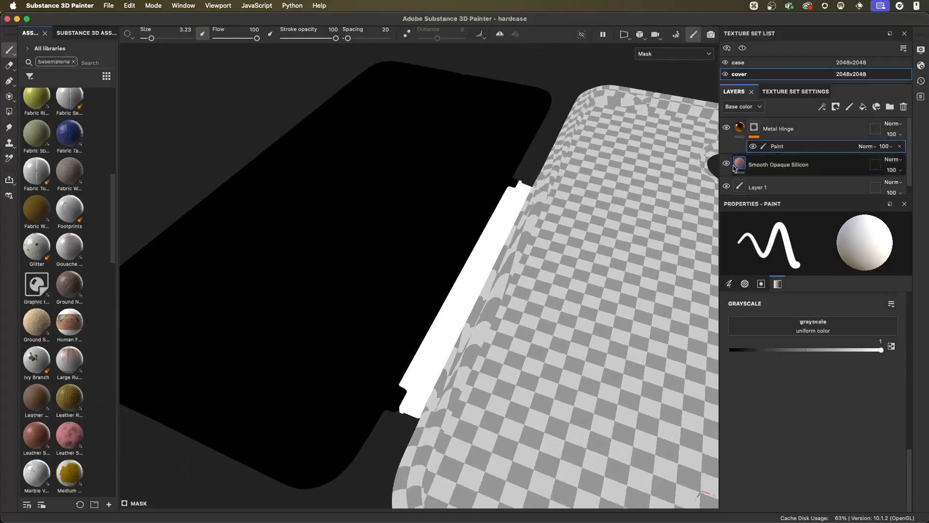
alt+drag(557, 221, 479, 235)
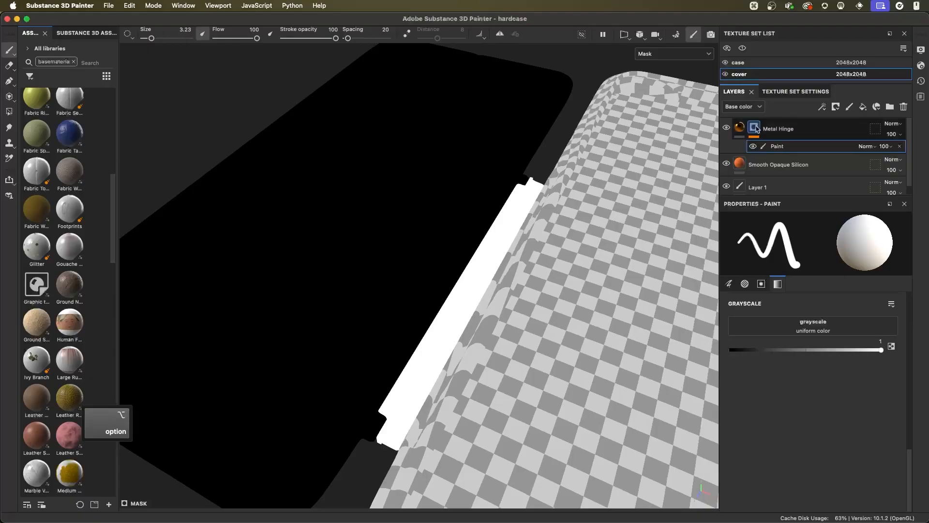
- Return the viewport to the full material display and examine the metal hinge between the cover and the case
mouse_move(739, 130)
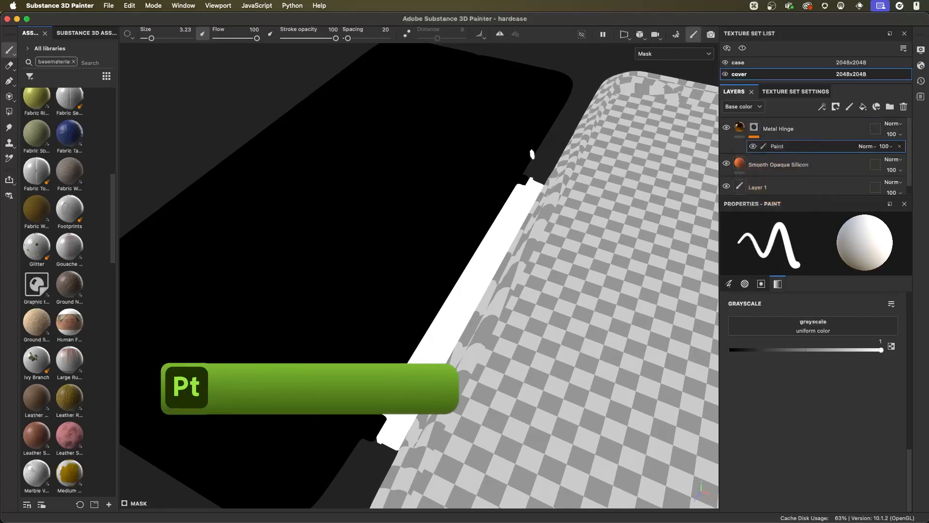
key(m)
alt+drag(462, 223, 649, 193)
mouse_move(739, 129)
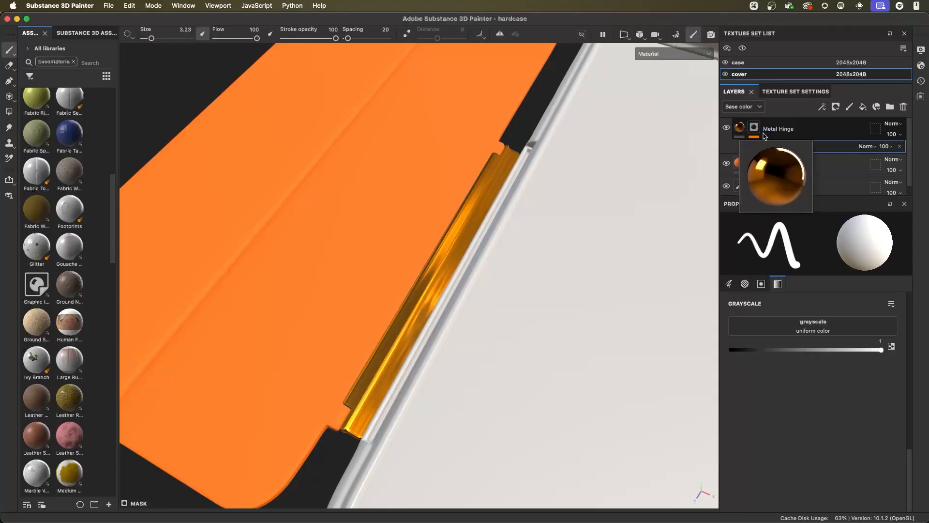
mouse_move(454, 225)
alt+mouse_down()
mouse_move(372, 197)
mouse_move(431, 210)
mouse_move(510, 251)
mouse_move(486, 252)
alt+mouse_up()
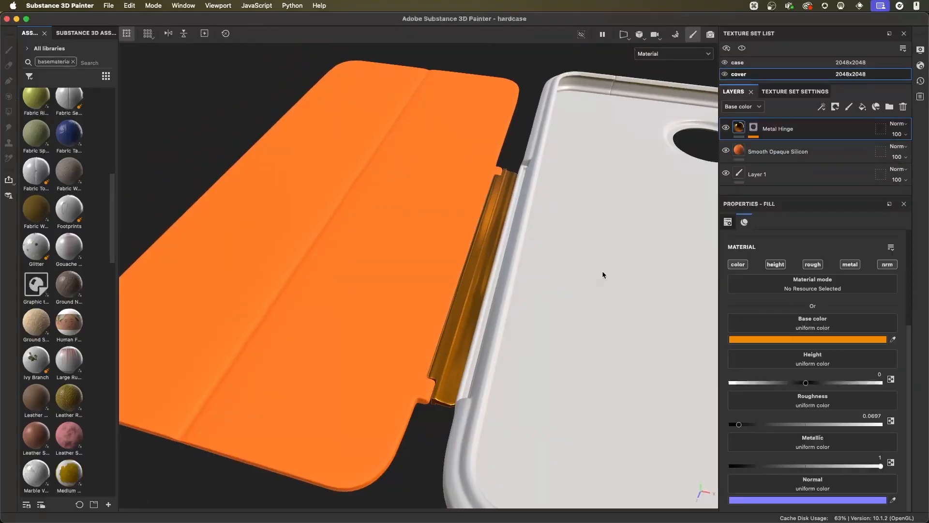
mouse_move(602, 271)
alt+right_down()
mouse_move(616, 286)
mouse_move(579, 266)
alt+right_up()
alt+middle_drag(578, 266, 435, 236)
alt+drag(435, 235, 547, 256)
- Copy the Smooth Opaque Silicon layer from the cover texture set and paste it into the case texture set
click(779, 151)
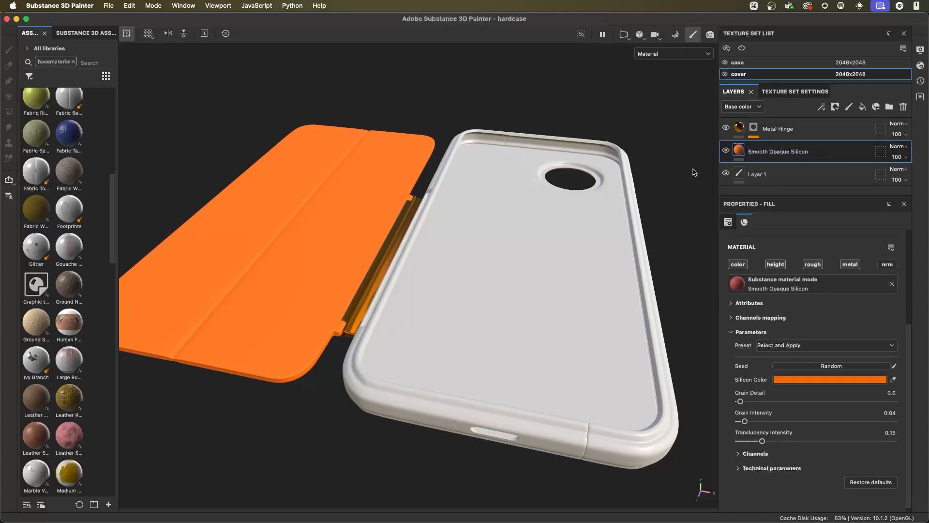
right_click(812, 152)
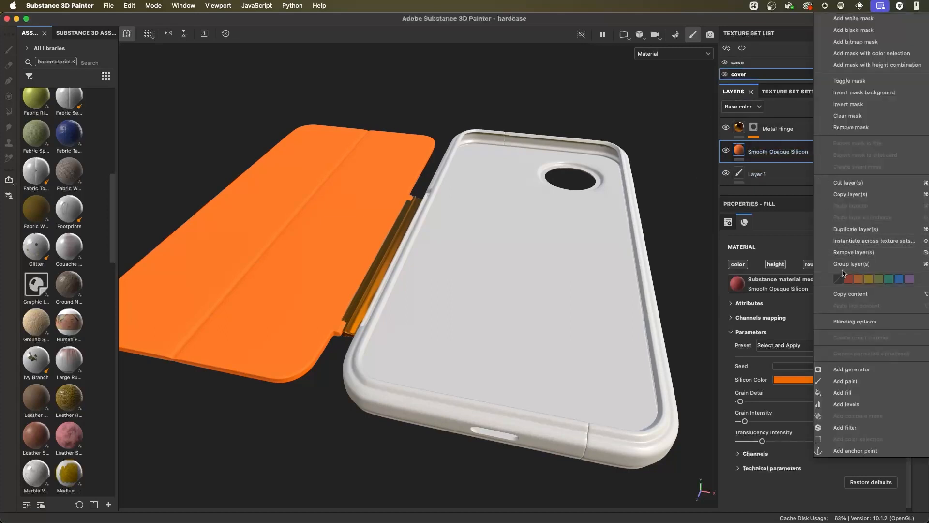
click(846, 195)
click(740, 64)
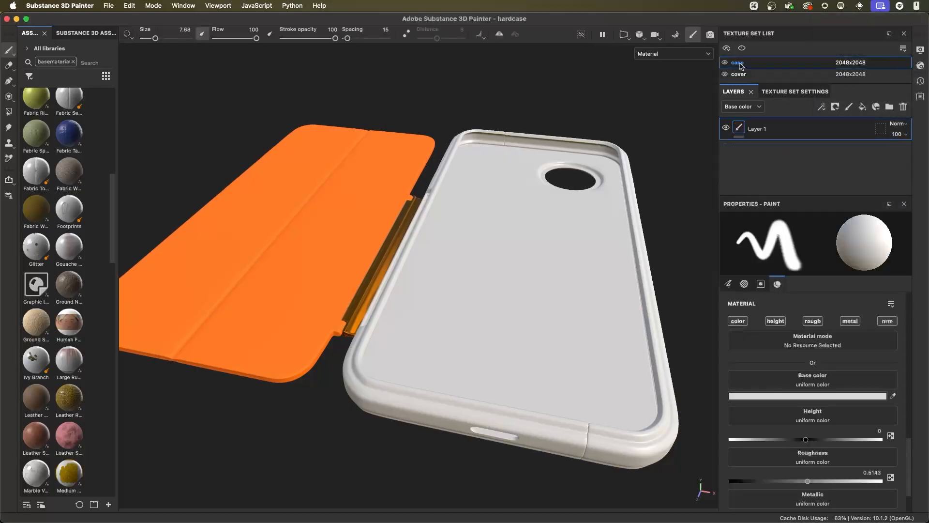
drag(743, 83, 743, 132)
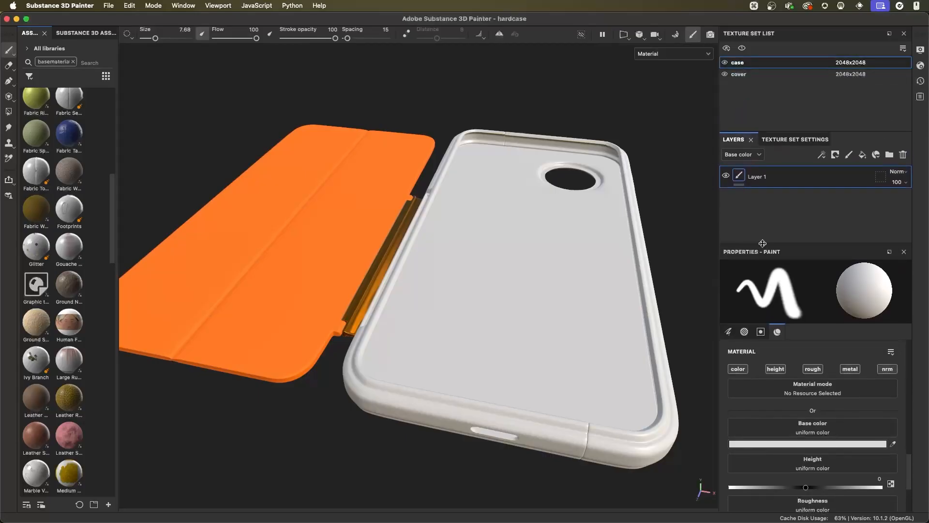
drag(762, 243, 762, 342)
click(740, 74)
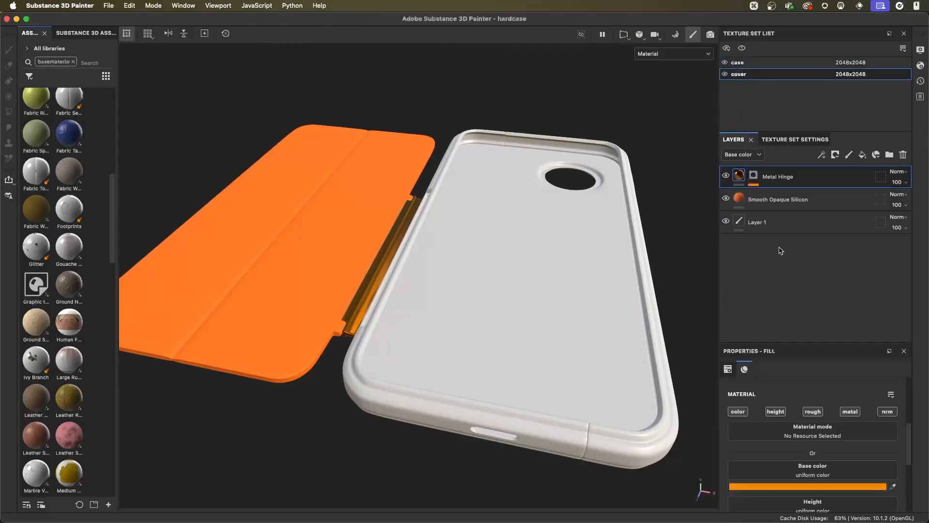
click(740, 63)
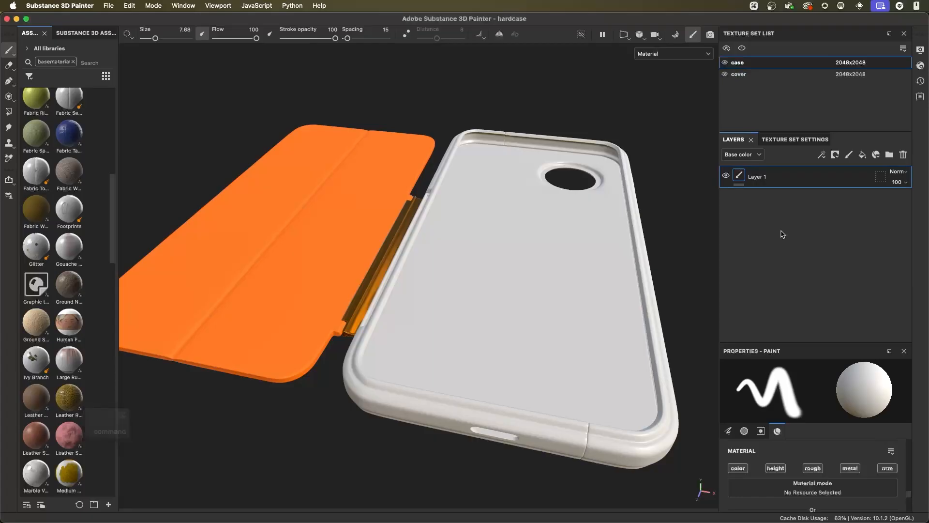
key(super+v)
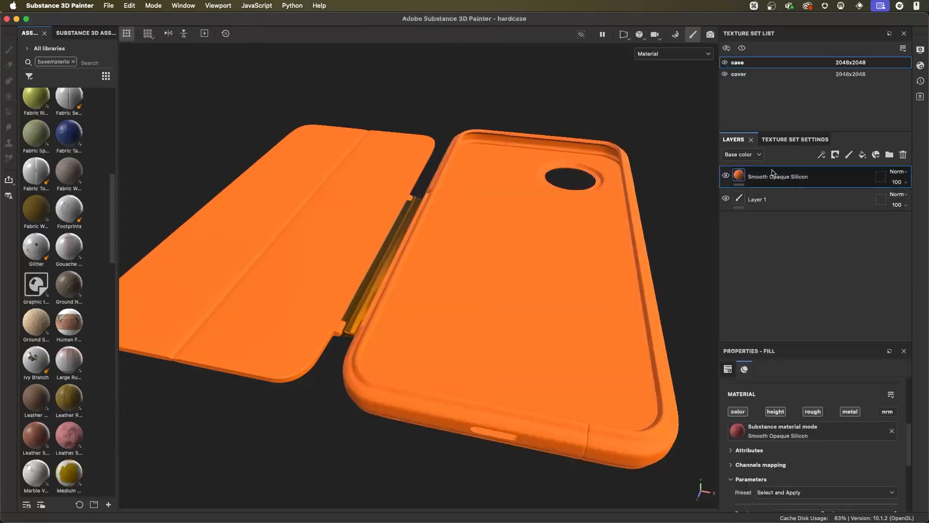
- Set the case layer's Silicon Color by sampling the green #267365 swatch from the Adobe Color theme in the browser
mouse_move(524, 299)
alt+mouse_down()
mouse_move(522, 287)
mouse_move(538, 305)
alt+mouse_up()
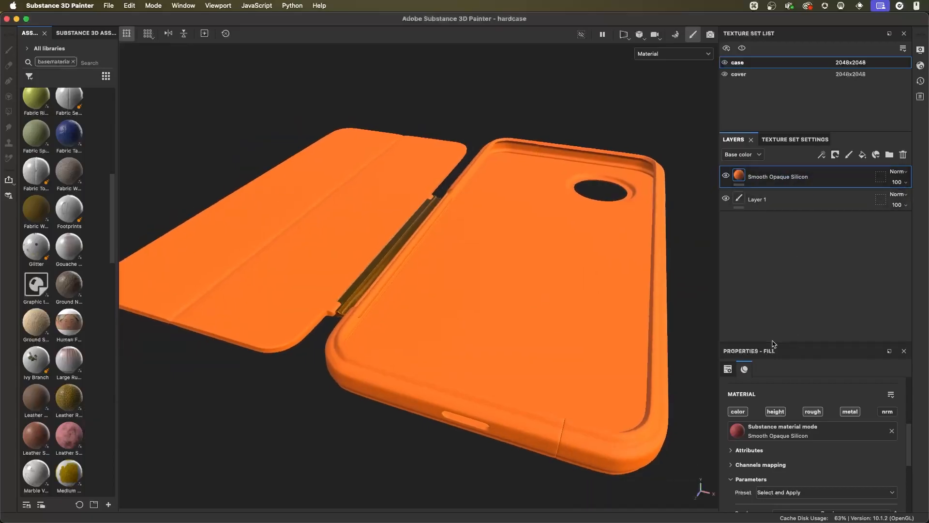
drag(771, 342, 771, 195)
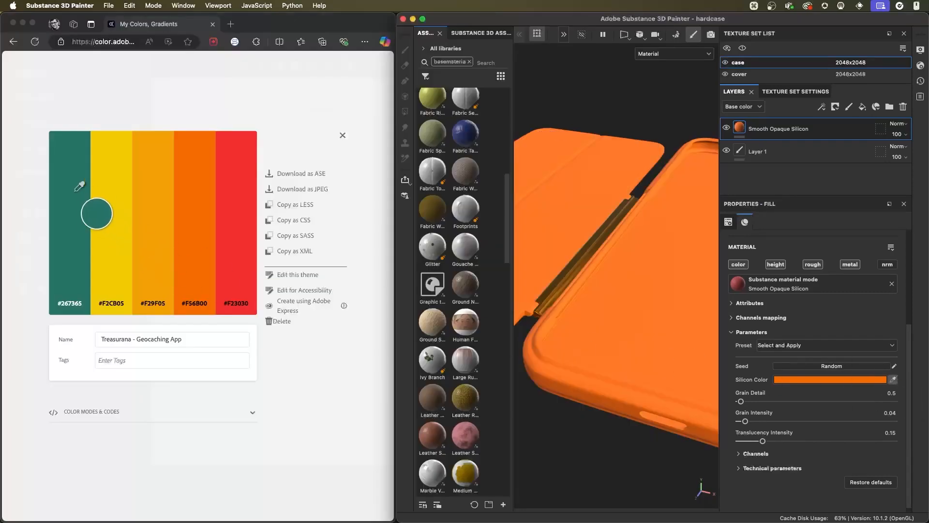
click(71, 194)
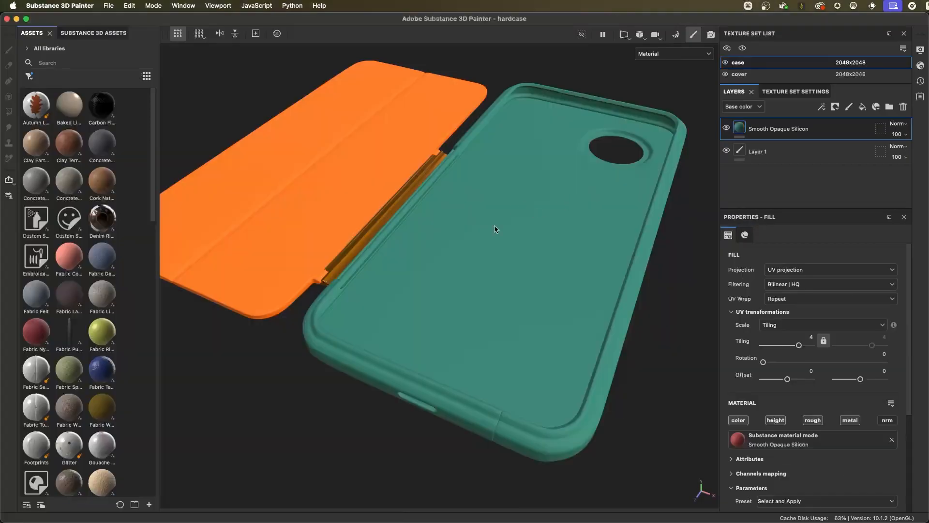
- Examine the green silicone along the case's short outer edge, around the slot and the vertical seam
alt+drag(466, 307, 533, 356)
alt+right_drag(533, 356, 492, 421)
alt+drag(492, 421, 638, 350)
alt+right_drag(639, 350, 552, 295)
mouse_move(551, 295)
alt+mouse_down()
mouse_move(531, 324)
mouse_move(563, 328)
alt+mouse_up()
mouse_move(563, 328)
shift+right_down()
mouse_move(552, 321)
mouse_move(563, 327)
shift+right_up()
alt+drag(562, 327, 572, 308)
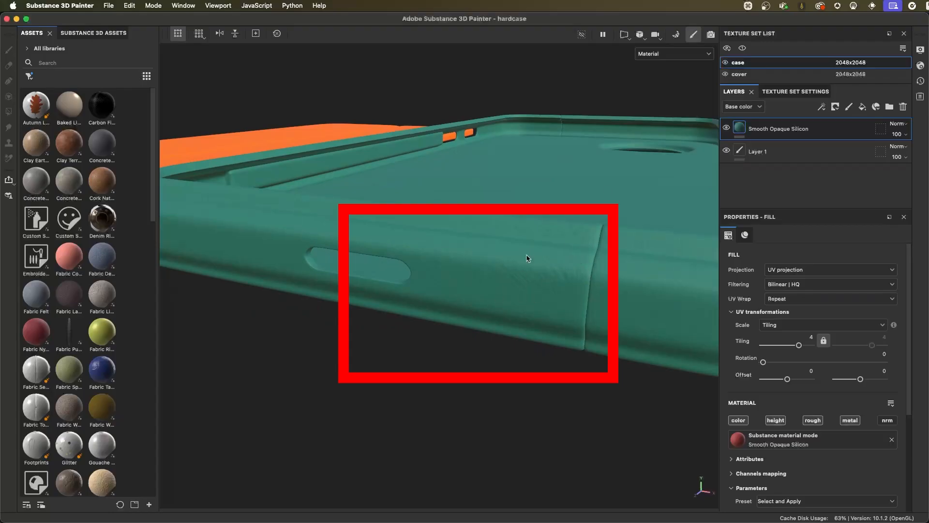
alt+drag(595, 297, 523, 282)
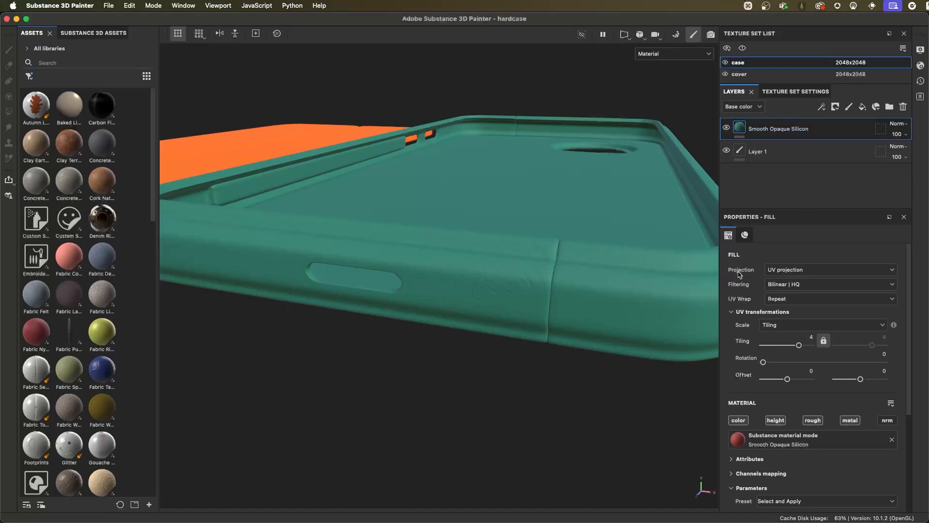
alt+drag(536, 317, 499, 266)
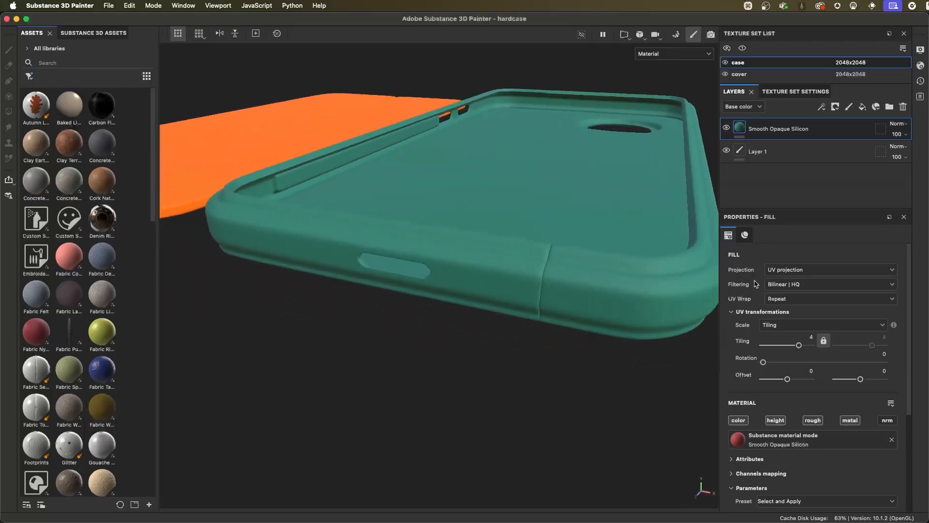
- Set the case silicone layer's projection to Tri-planar projection and shift its projection box sideways towards the case
click(780, 269)
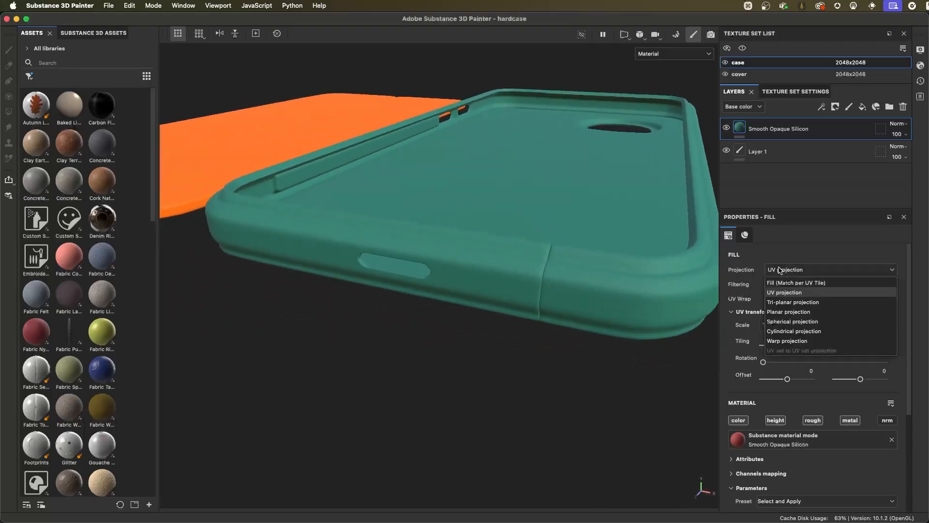
click(786, 302)
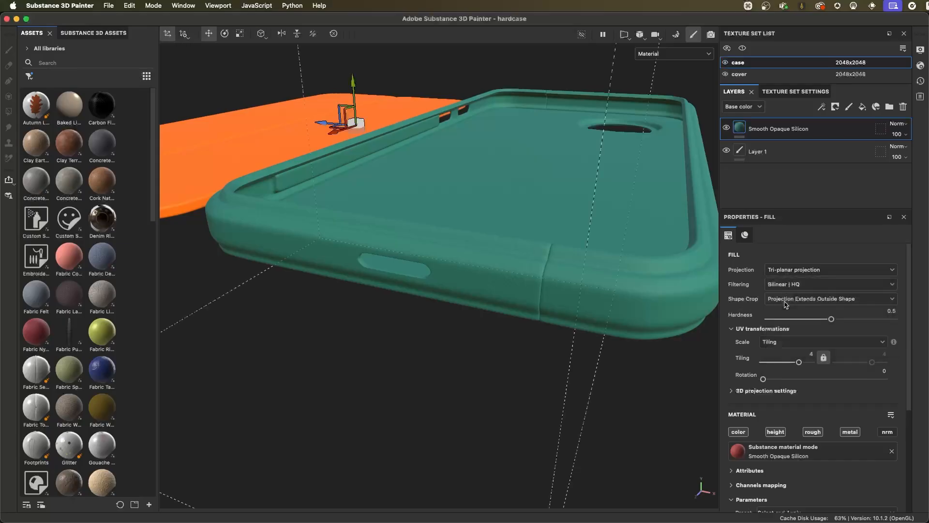
alt+drag(590, 324, 468, 250)
alt+drag(360, 194, 503, 150)
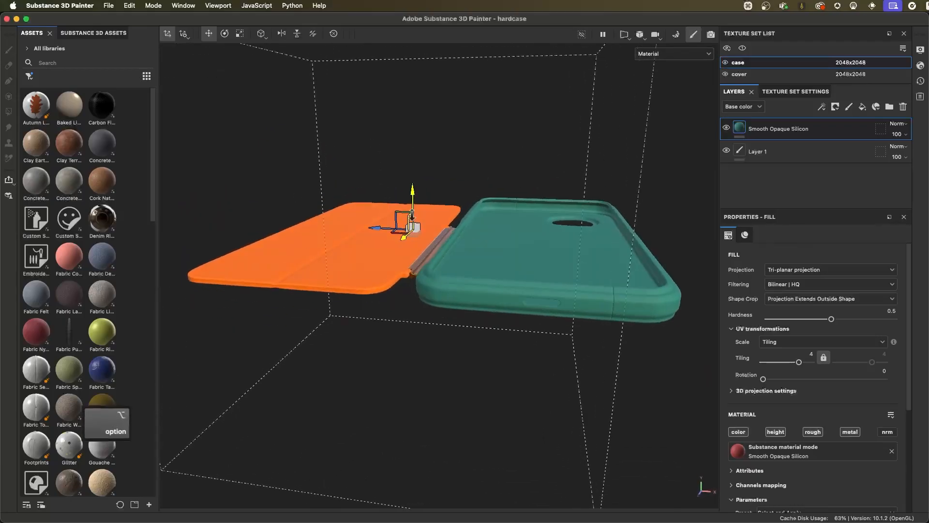
alt+right_drag(412, 215, 461, 195)
alt+drag(455, 211, 427, 223)
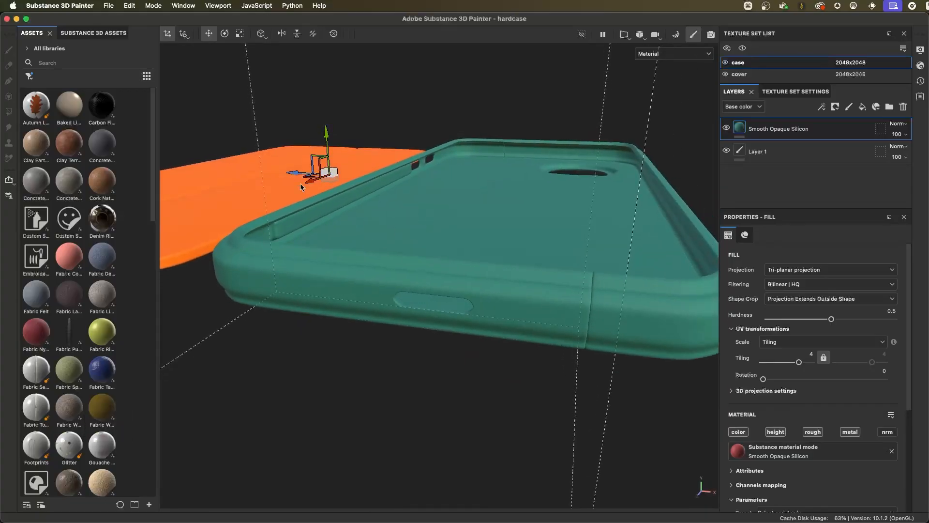
drag(295, 174, 363, 174)
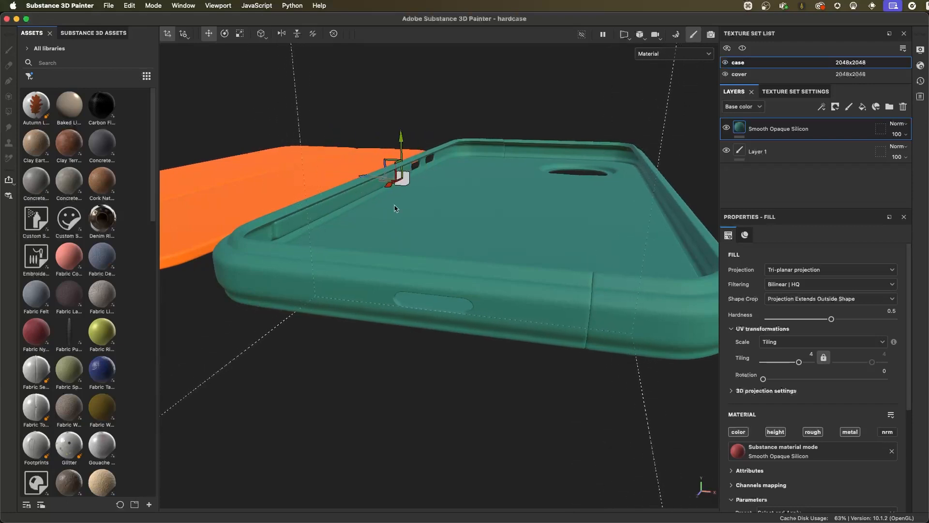
- Examine the seam and slot on the case's short edge with the tri-planar projection applied
mouse_move(559, 333)
alt+mouse_down()
mouse_move(545, 348)
mouse_move(548, 332)
alt+mouse_up()
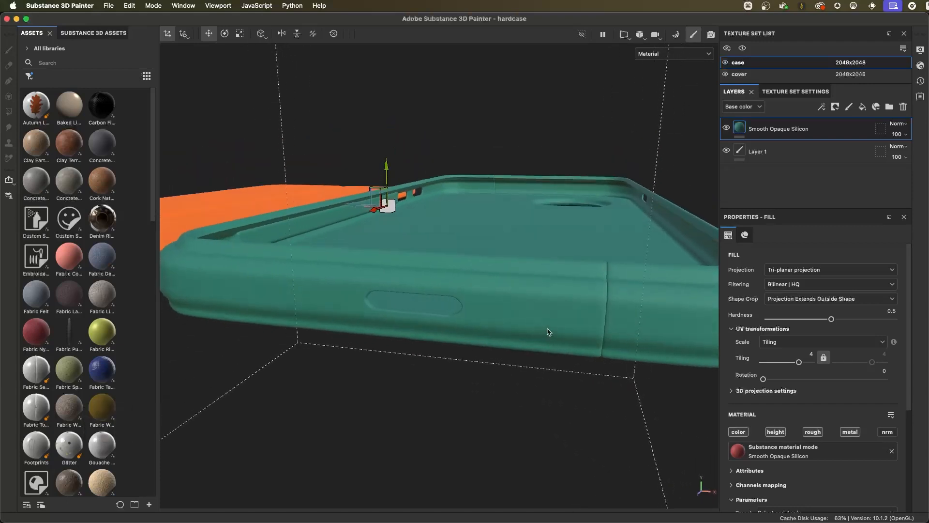
scroll(446, 236, down, 3)
alt+drag(446, 235, 412, 226)
scroll(436, 228, down, 5)
alt+drag(474, 274, 436, 296)
alt+drag(500, 246, 485, 235)
alt+right_drag(484, 235, 507, 257)
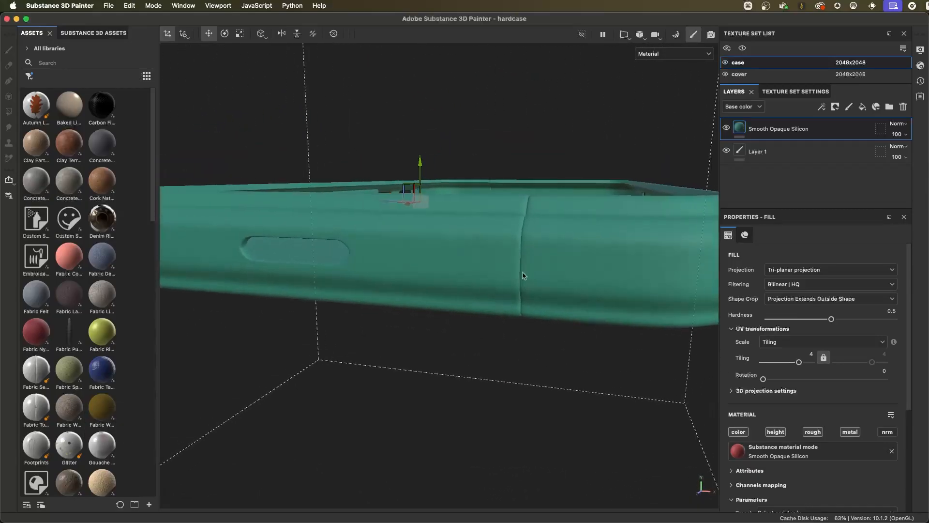
- Switch the layer to UV projection to compare the seam, and return it to Tri-planar projection
click(781, 271)
click(786, 295)
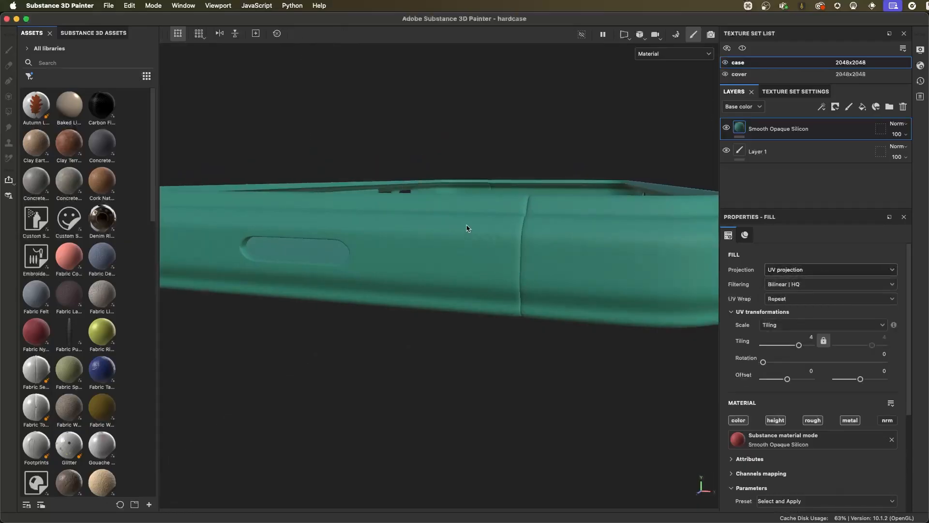
alt+drag(439, 241, 529, 240)
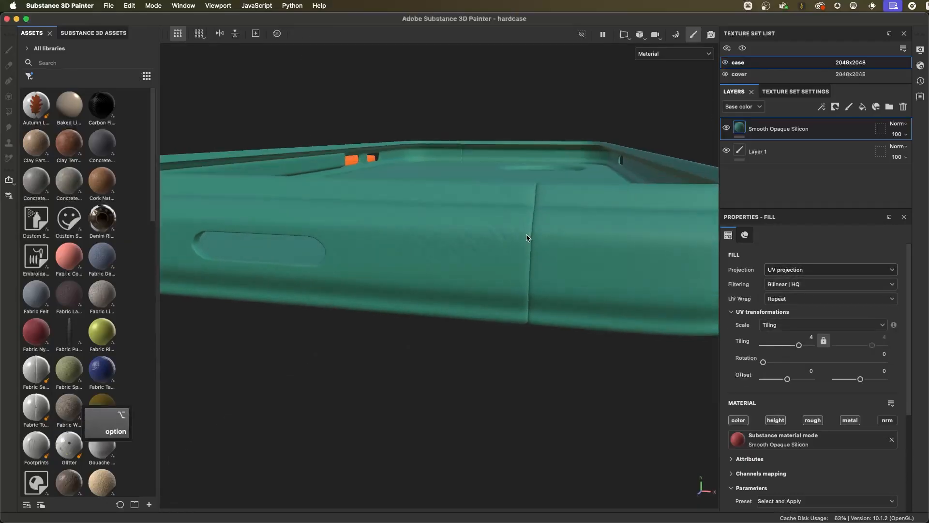
click(783, 270)
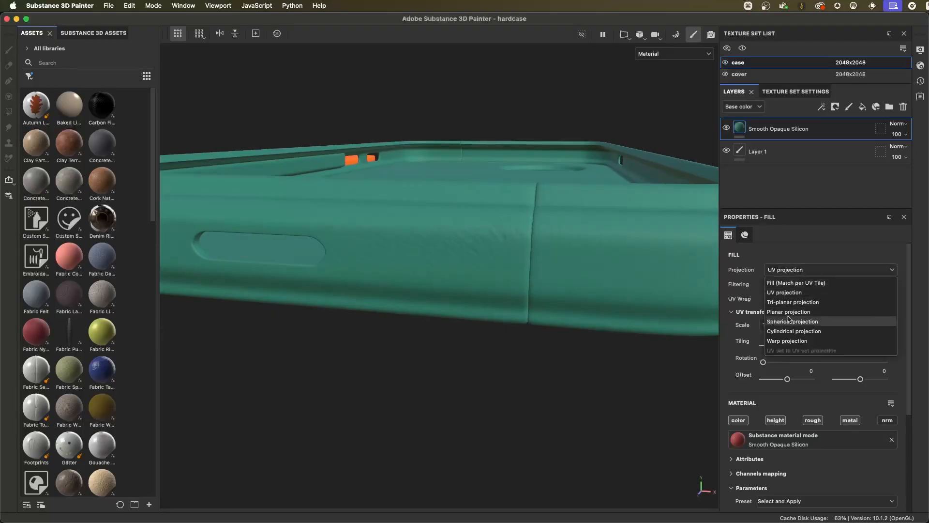
click(791, 300)
alt+drag(623, 363, 519, 370)
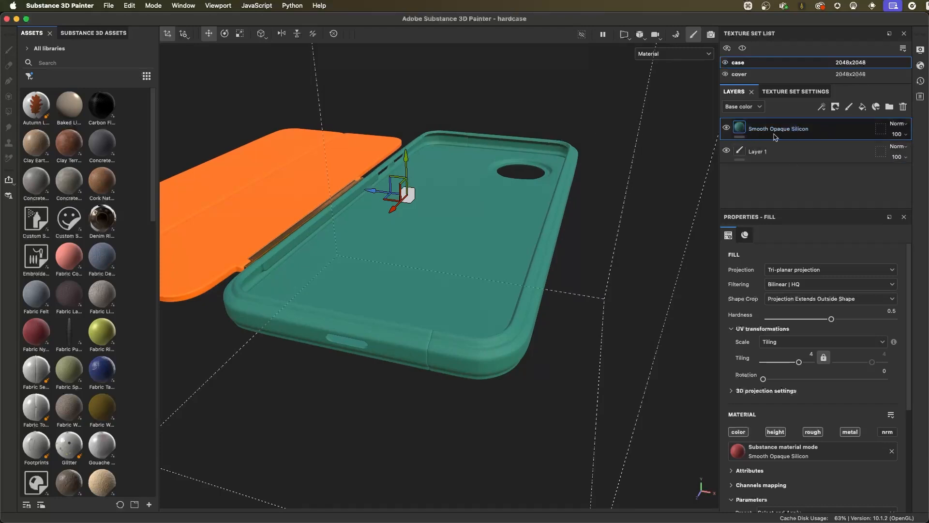
- Duplicate the Smooth Opaque Silicon layer in the case texture set and show the copy's material parameters
right_click(759, 128)
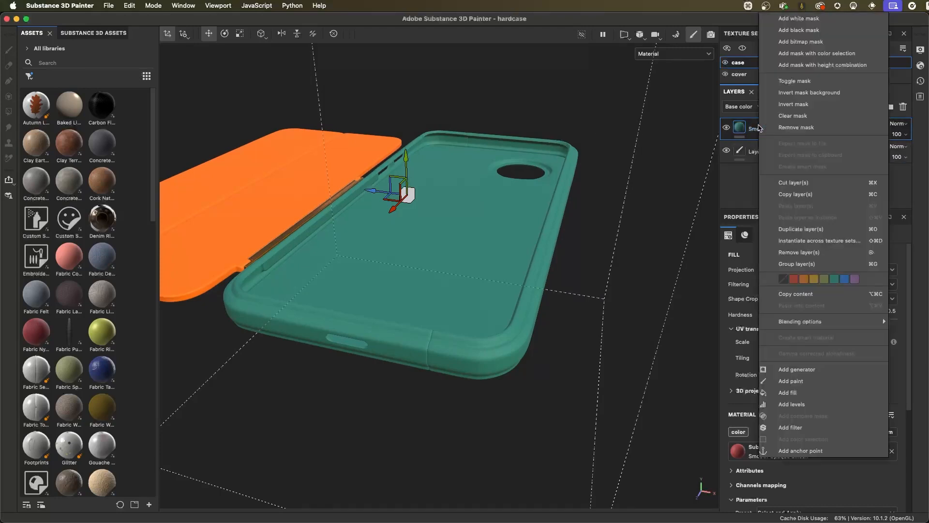
click(801, 229)
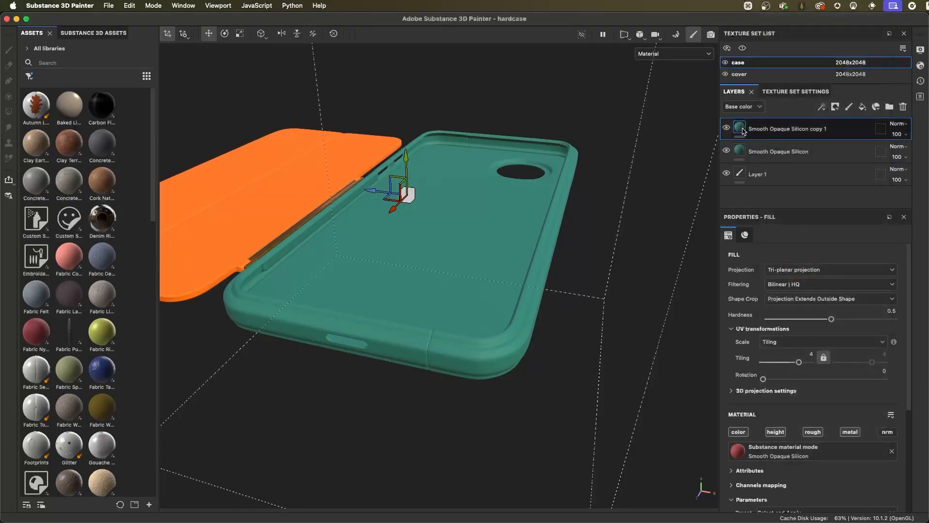
mouse_move(743, 131)
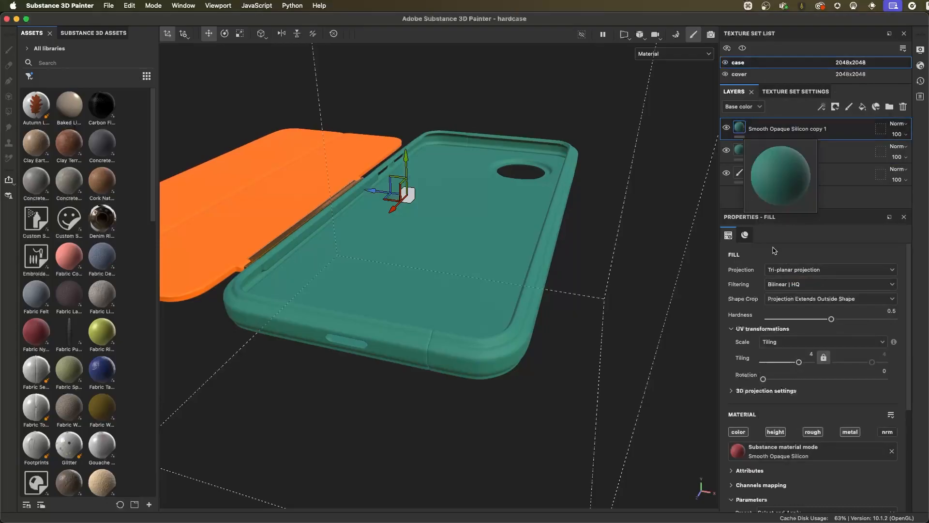
click(745, 234)
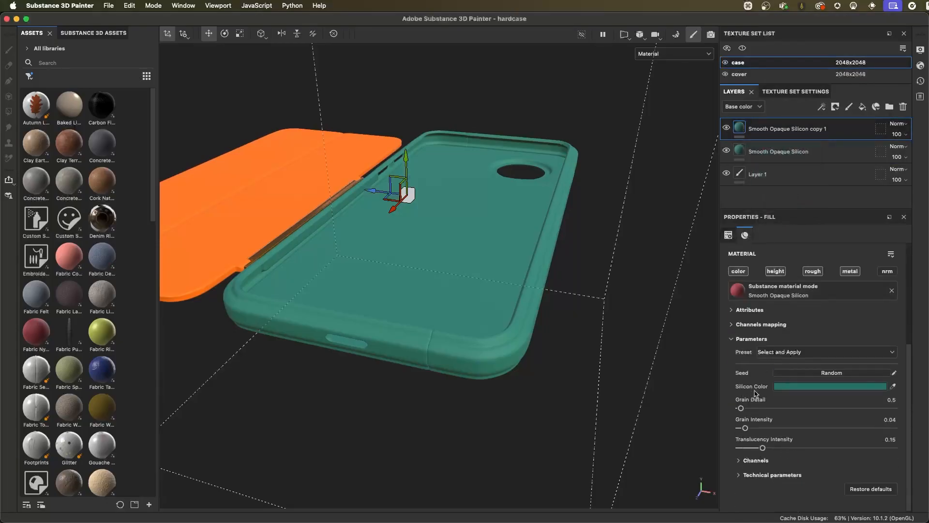
- Sample the cover's orange as the copied layer's Silicon Color, and change it to blue 2E6CA5
click(894, 386)
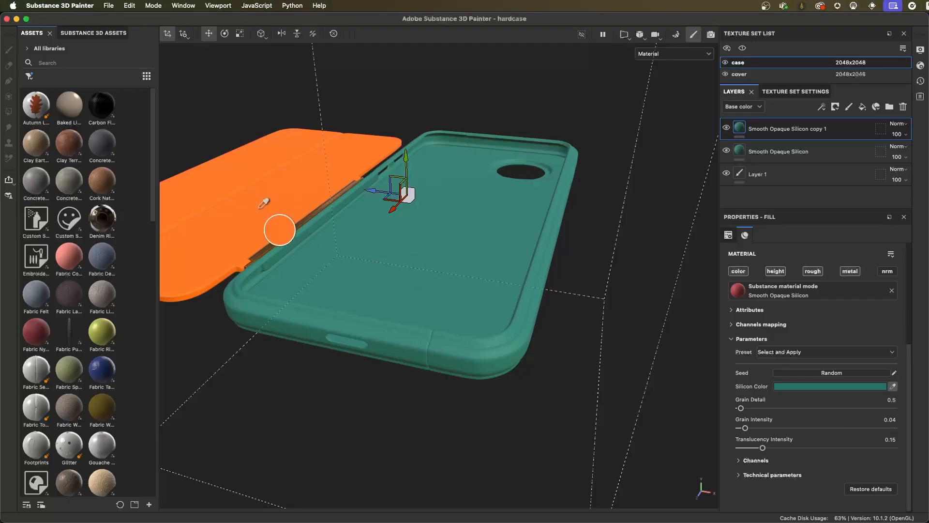
click(259, 199)
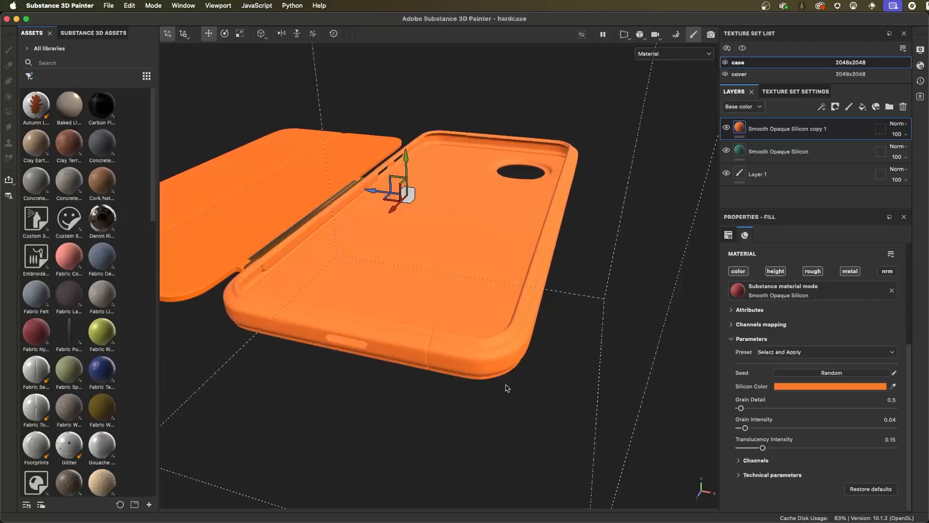
click(781, 387)
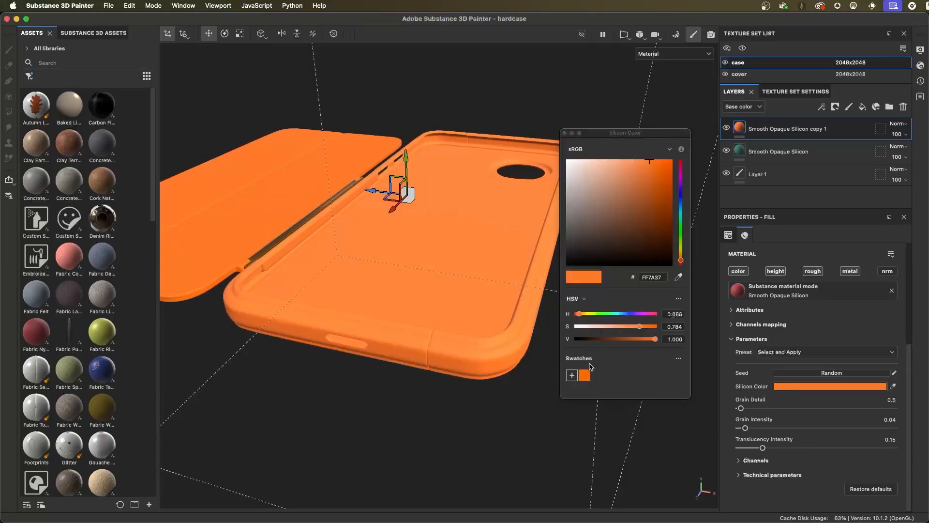
click(681, 204)
click(643, 196)
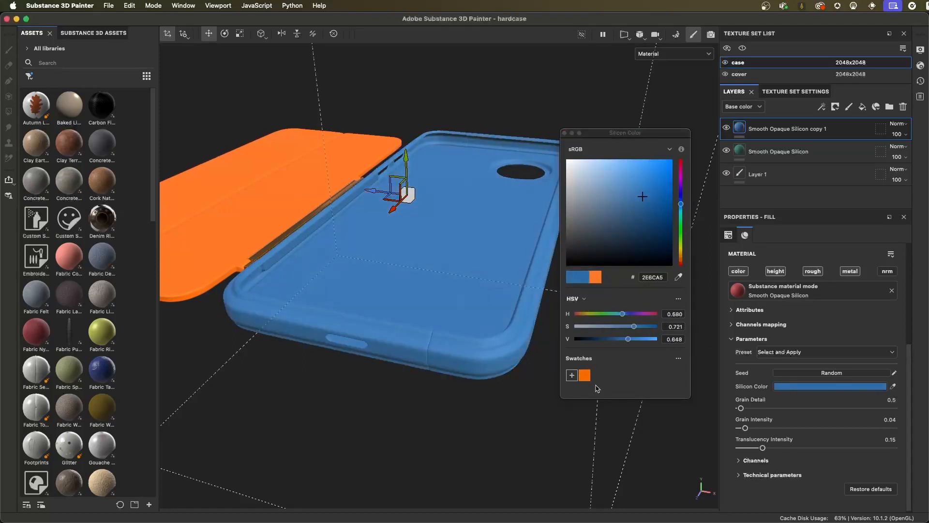
- Save the blue as a swatch and set the copied layer's Silicon Color to the saved orange swatch, F46C21
click(571, 375)
click(598, 376)
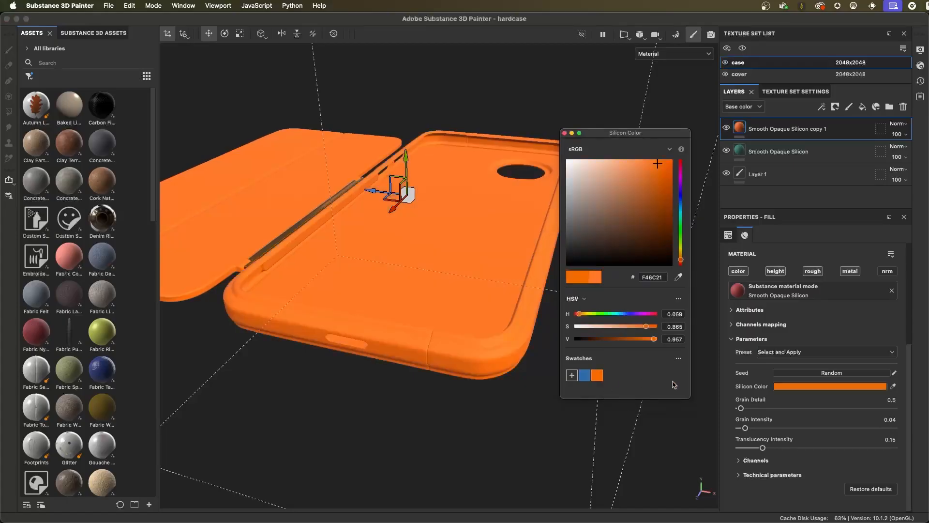
- Open the geometry mask of the Smooth Opaque Silicon copy 1 layer for editing
click(498, 243)
mouse_move(497, 244)
alt+mouse_down()
mouse_move(468, 237)
mouse_move(528, 219)
mouse_move(541, 224)
mouse_move(515, 239)
alt+mouse_up()
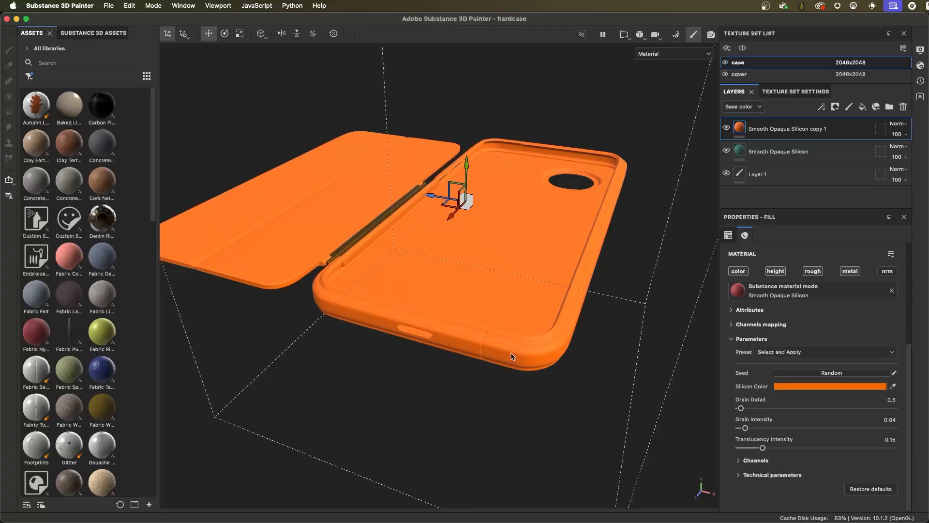
click(837, 107)
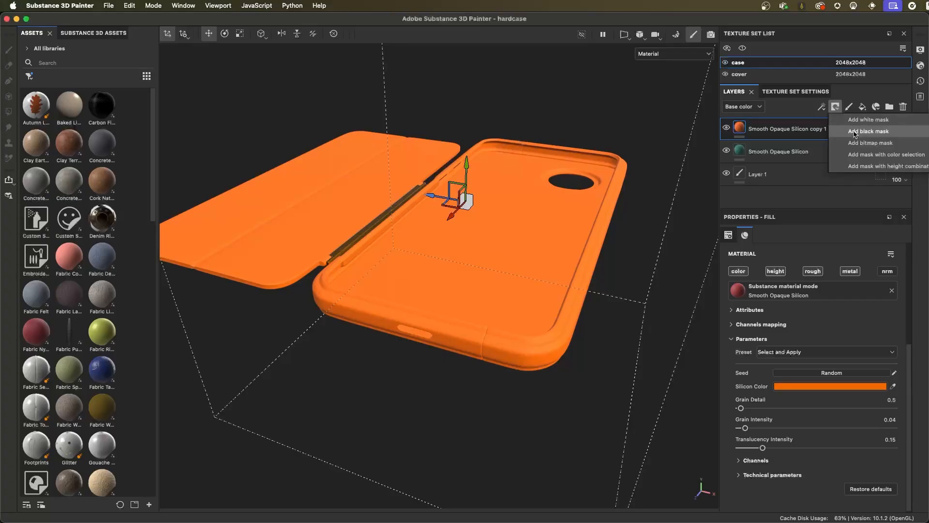
click(787, 119)
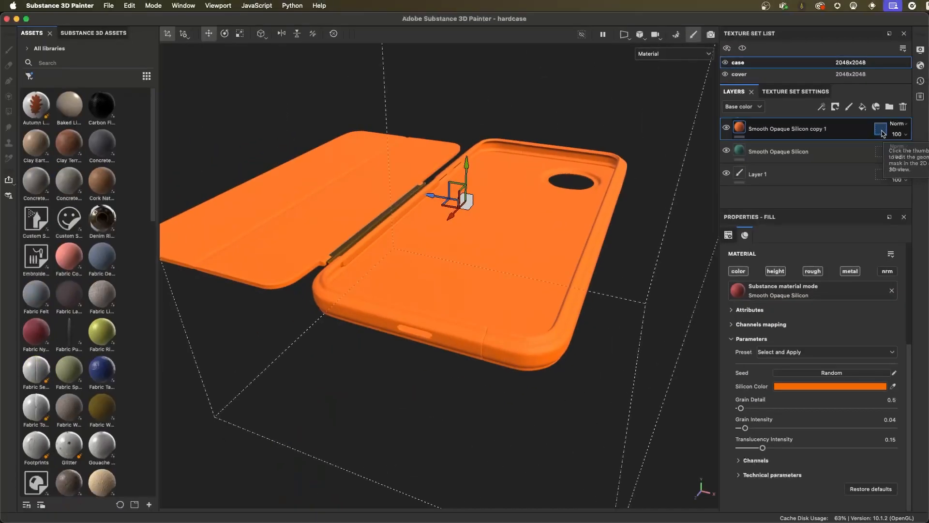
click(856, 121)
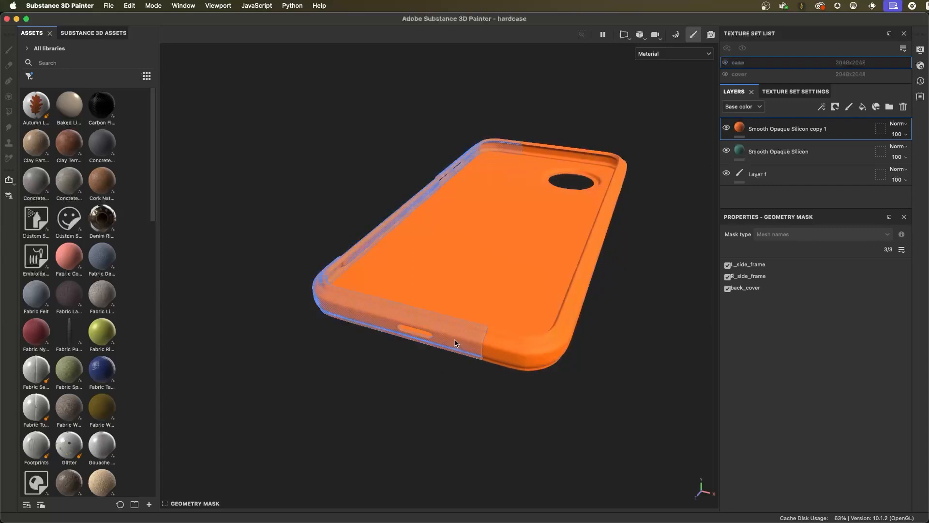
- Exclude L_side_frame, R_side_frame and back_cover from the geometry mask one by one, and include all three meshes again
click(323, 338)
click(546, 349)
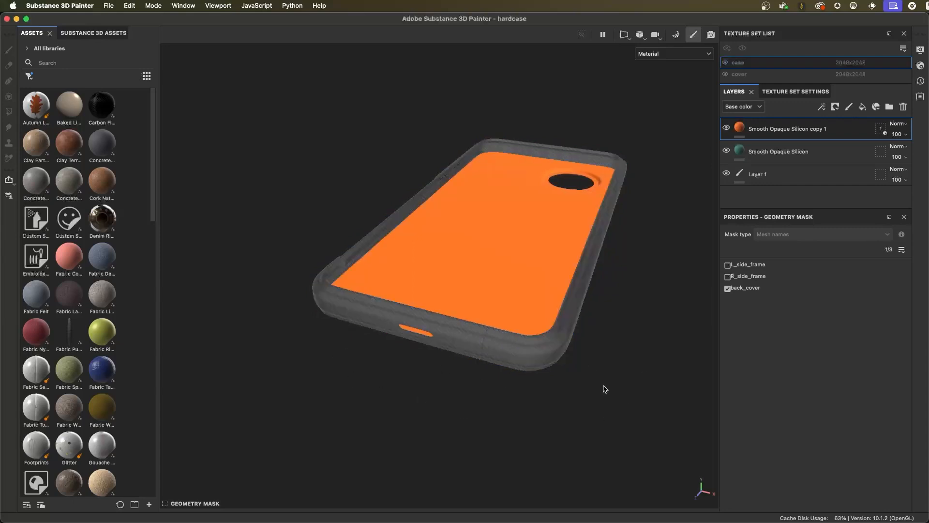
click(514, 271)
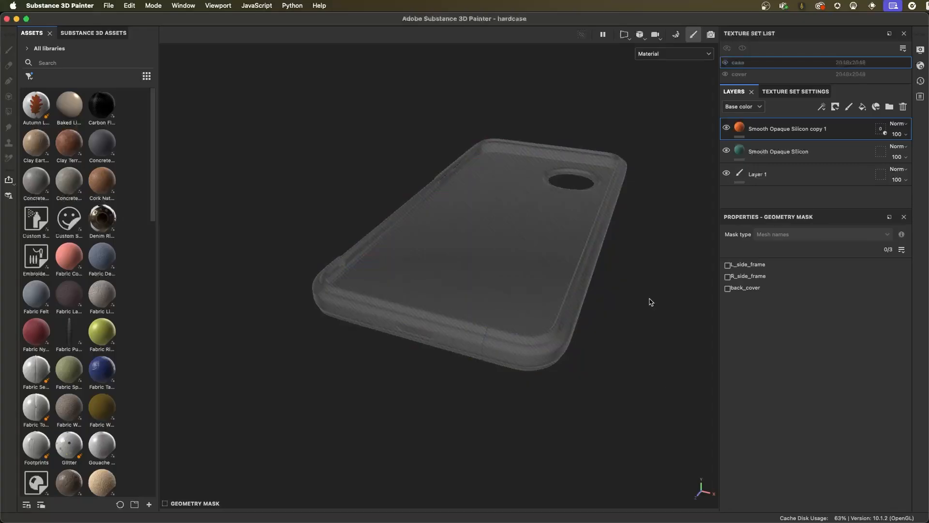
click(727, 266)
click(727, 277)
click(728, 289)
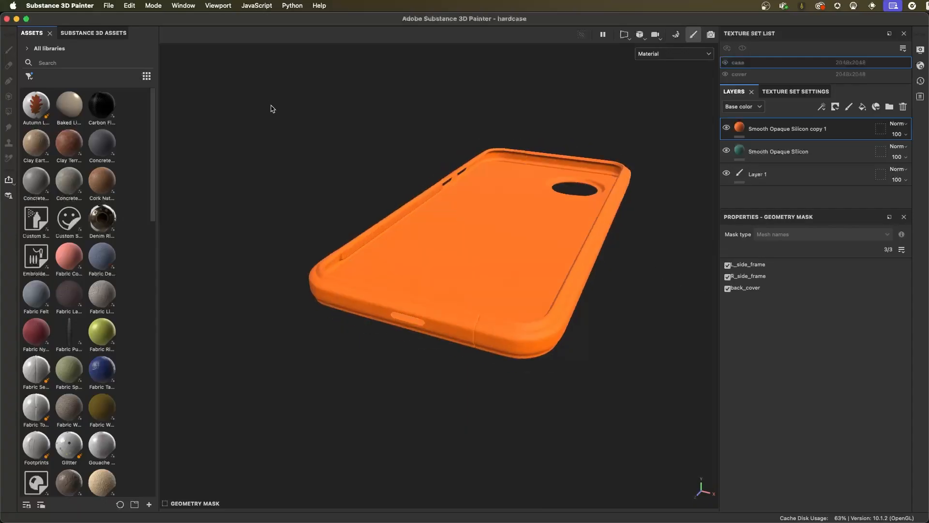
- Exclude L_side_frame and back_cover together from the orange layer's geometry mask, and return to the layer's material properties
drag(279, 90, 451, 350)
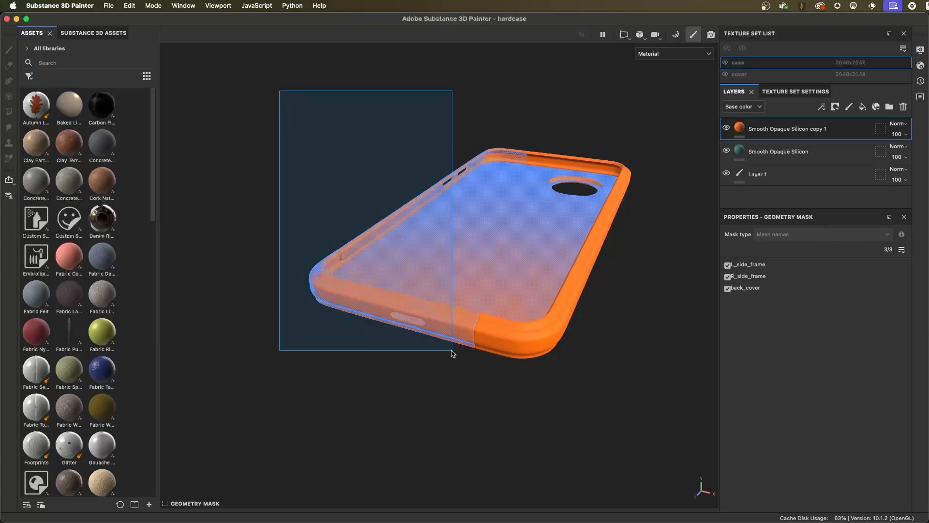
drag(452, 350, 455, 360)
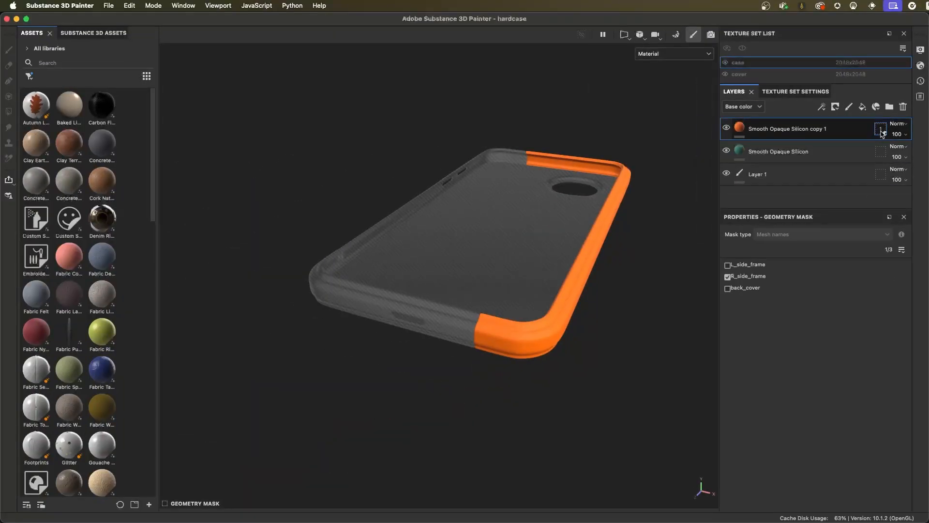
mouse_move(737, 131)
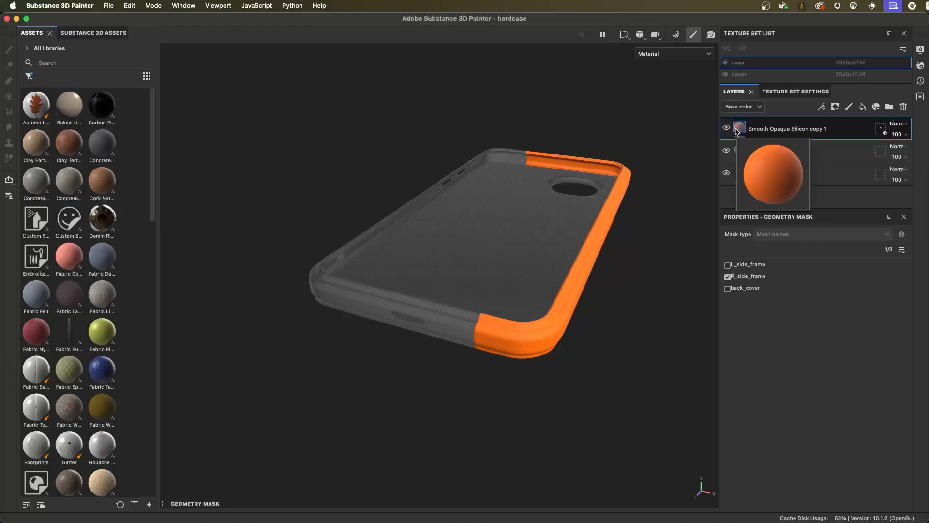
click(737, 132)
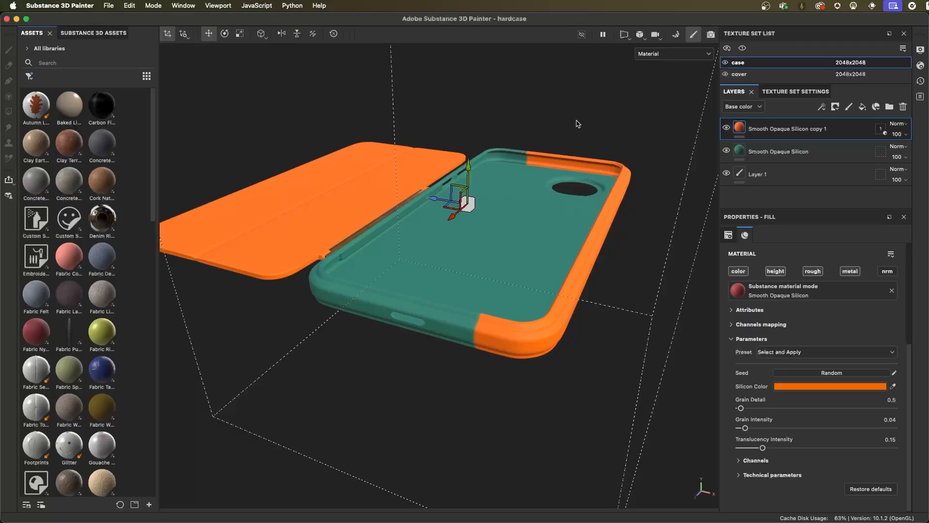
- Examine the back of the case, including its two-coloured frame and the circle relief pattern on the lower half
alt+drag(608, 102, 492, 298)
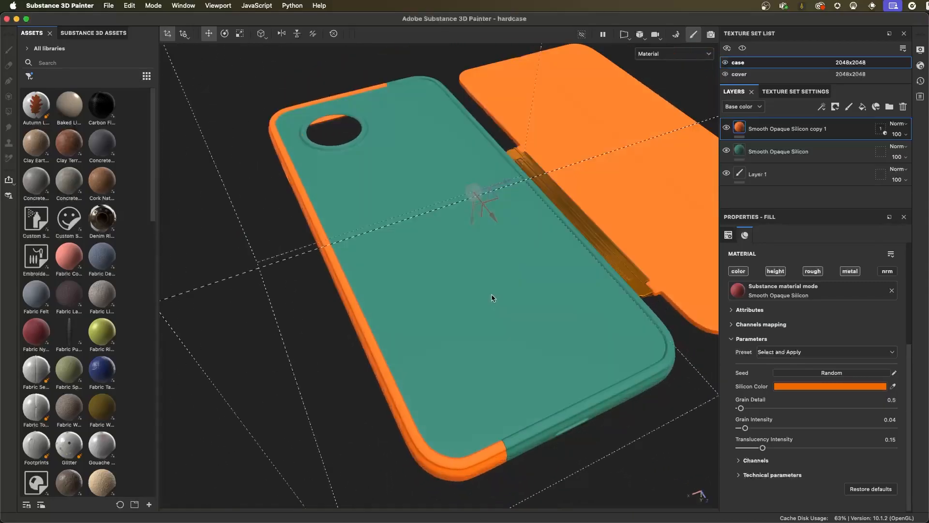
alt+drag(455, 268, 490, 272)
click(919, 50)
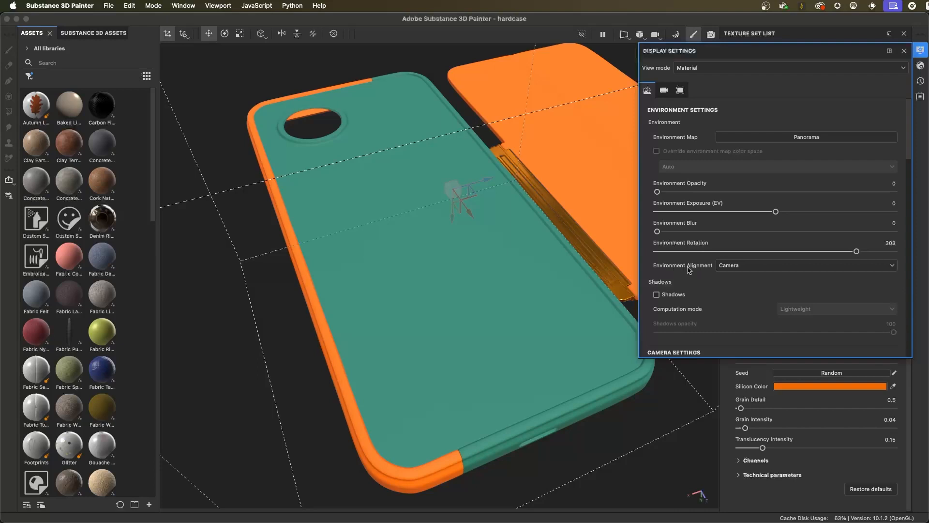
click(903, 52)
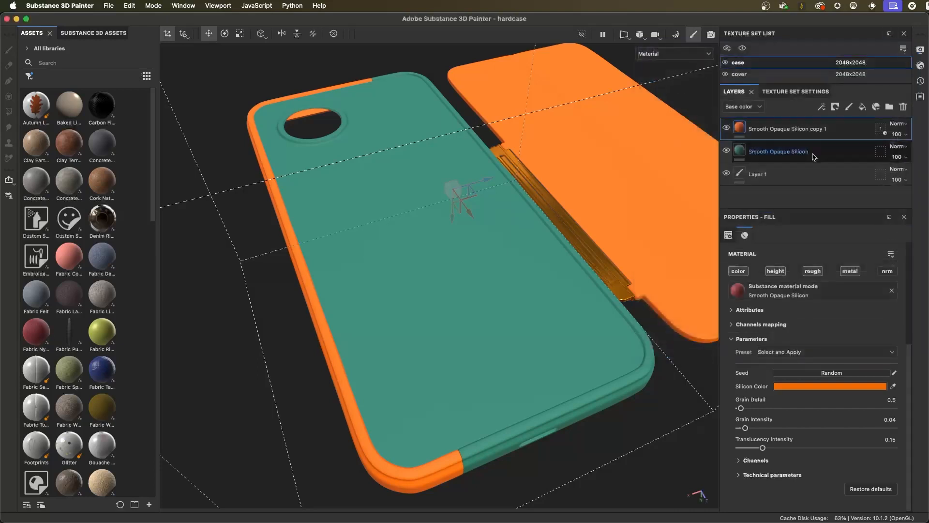
alt+drag(471, 243, 420, 199)
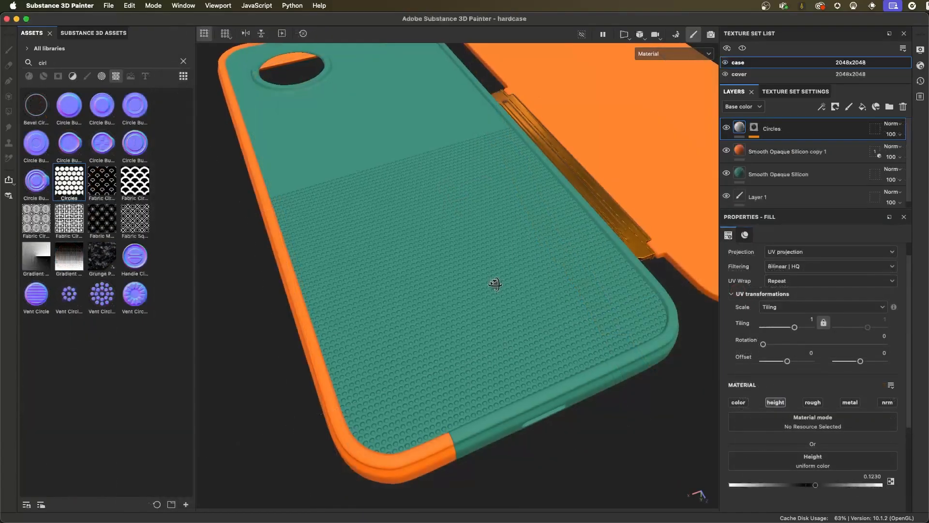
scroll(494, 284, up, 5)
alt+drag(446, 330, 493, 311)
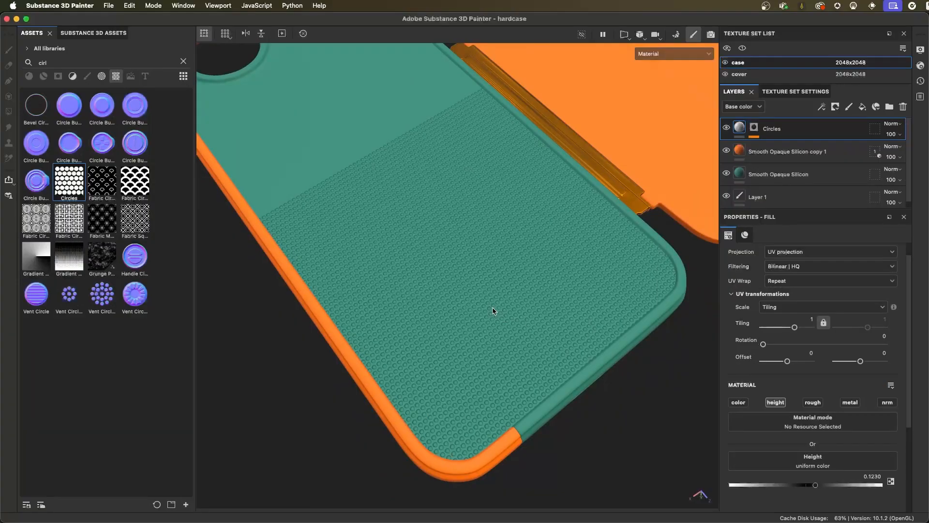
alt+drag(490, 308, 485, 288)
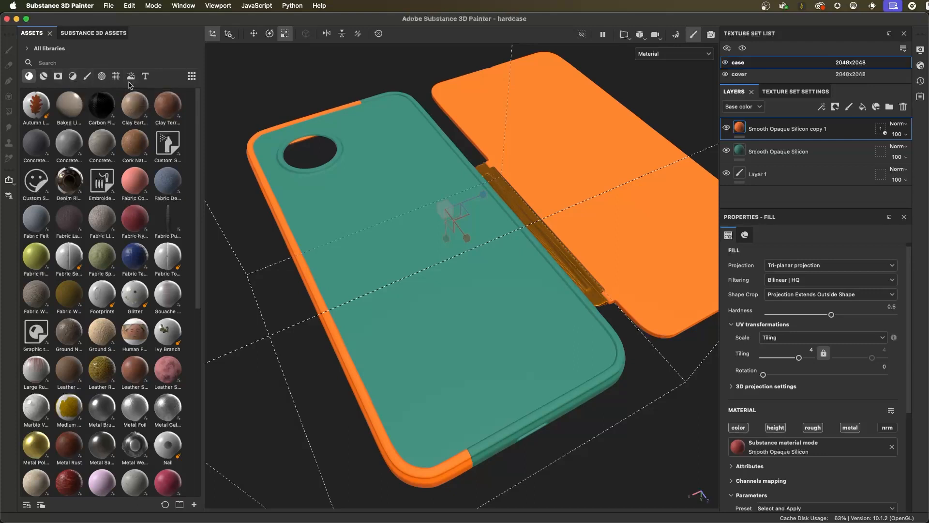
- Narrow the asset library to show its collapsed asset type list, and widen it again
drag(203, 84, 135, 82)
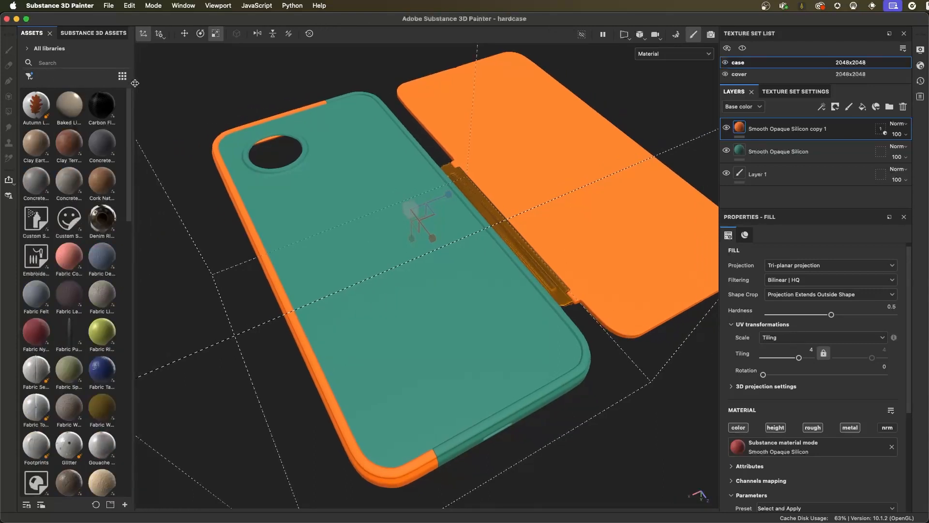
click(29, 76)
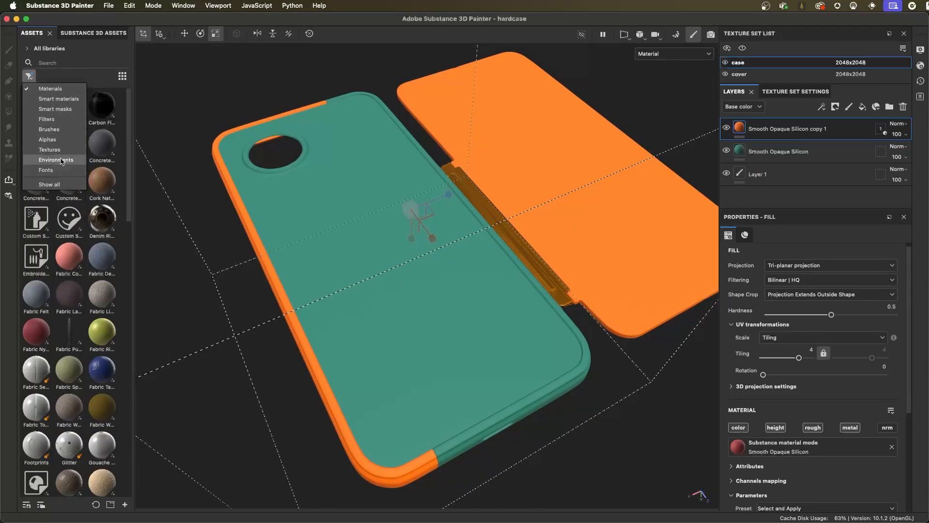
click(131, 69)
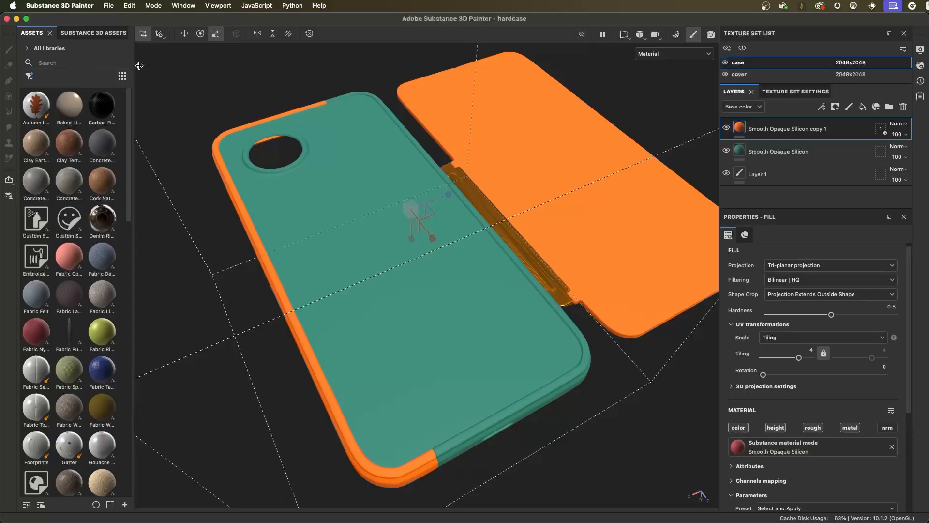
drag(134, 66, 205, 67)
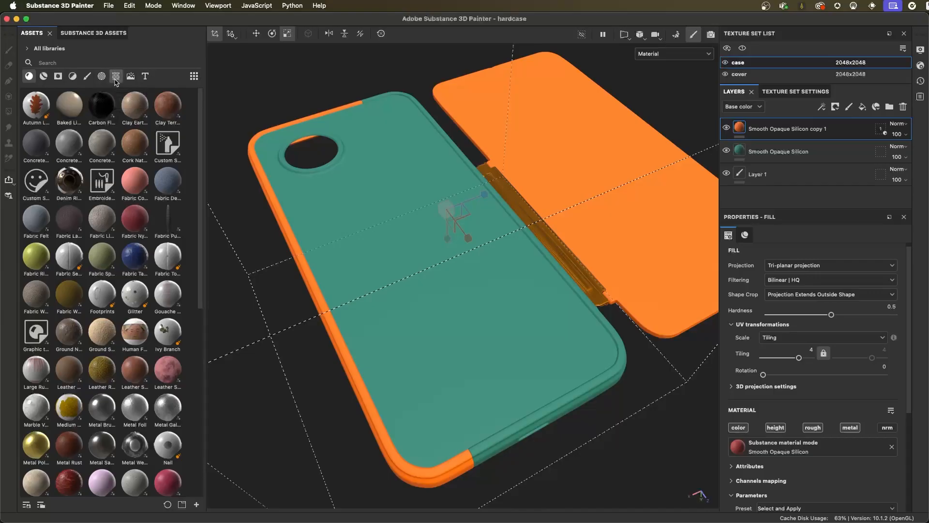
- Filter the asset library to textures, browse them, and search for "circles"
click(115, 79)
drag(202, 120, 215, 236)
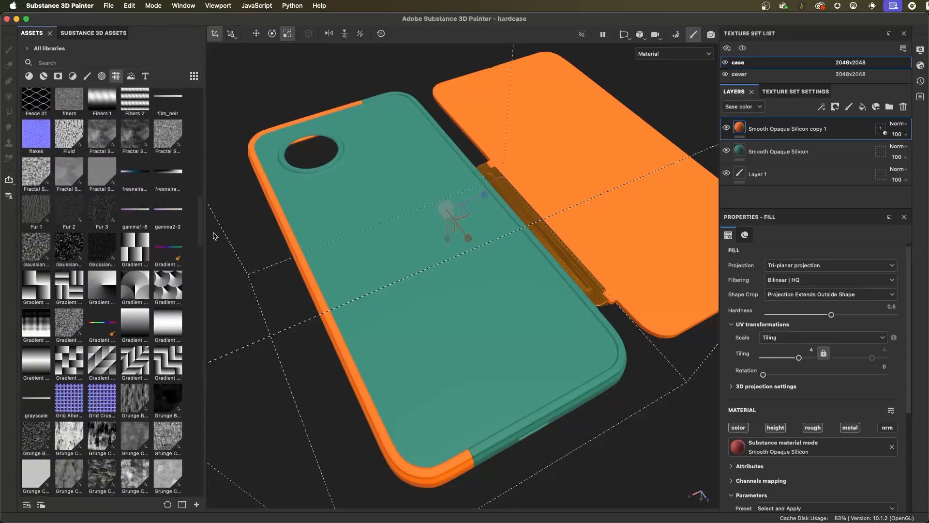
drag(213, 236, 210, 118)
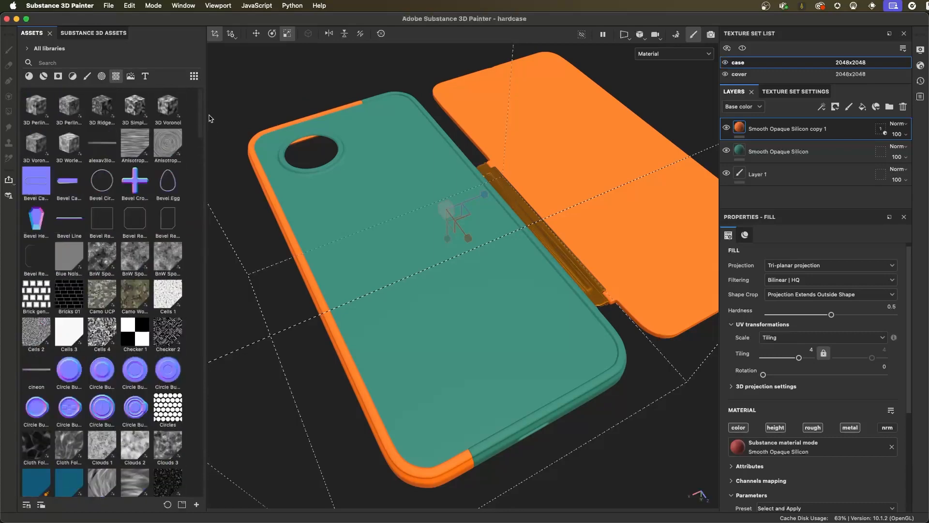
click(72, 65)
text(cir)
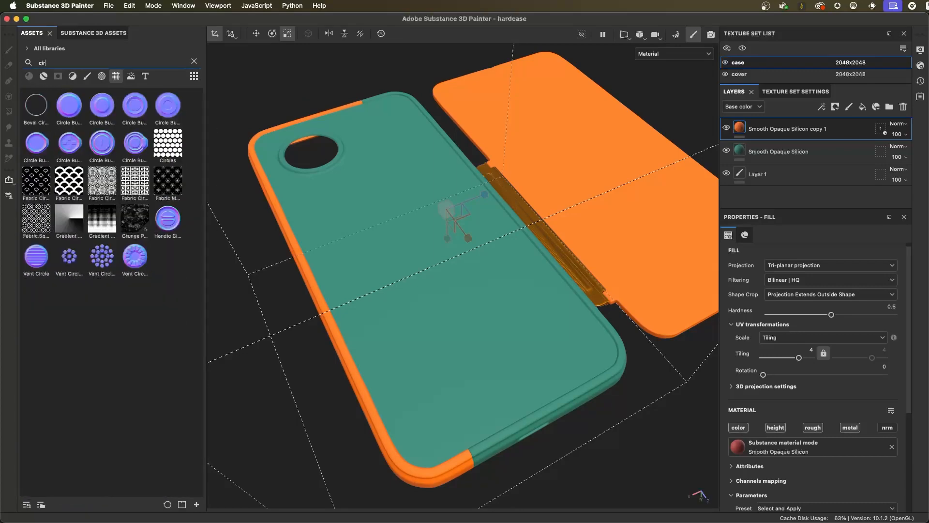
text(cles)
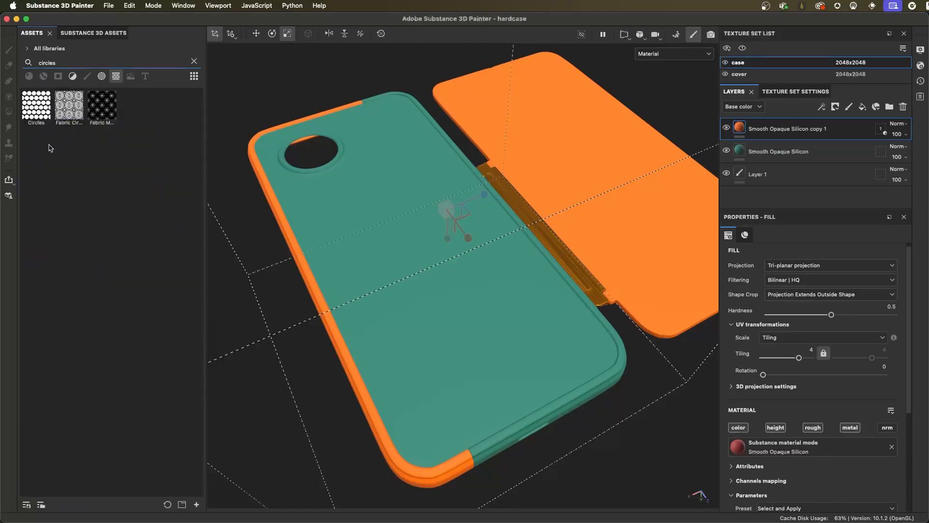
- Add the Circles texture to the top of the case's layer stack as the mask of a new fill layer
mouse_move(41, 122)
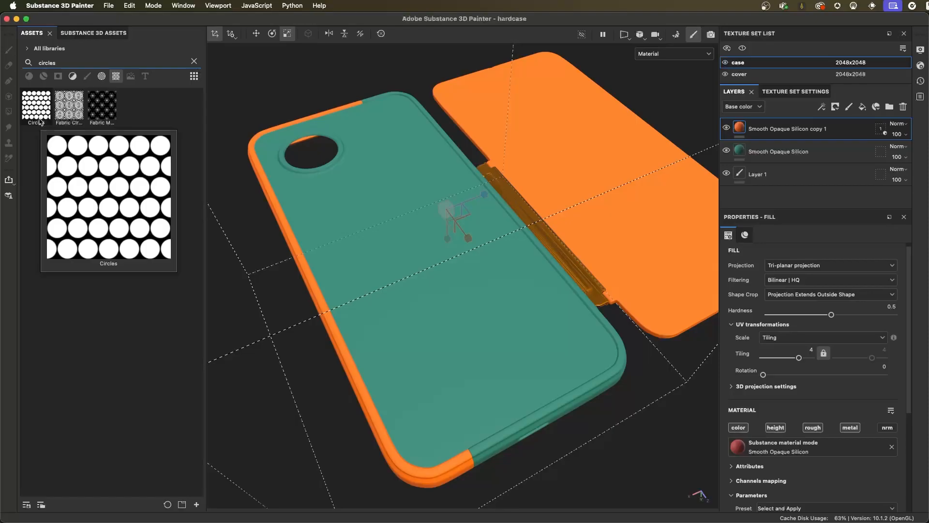
drag(38, 114, 779, 120)
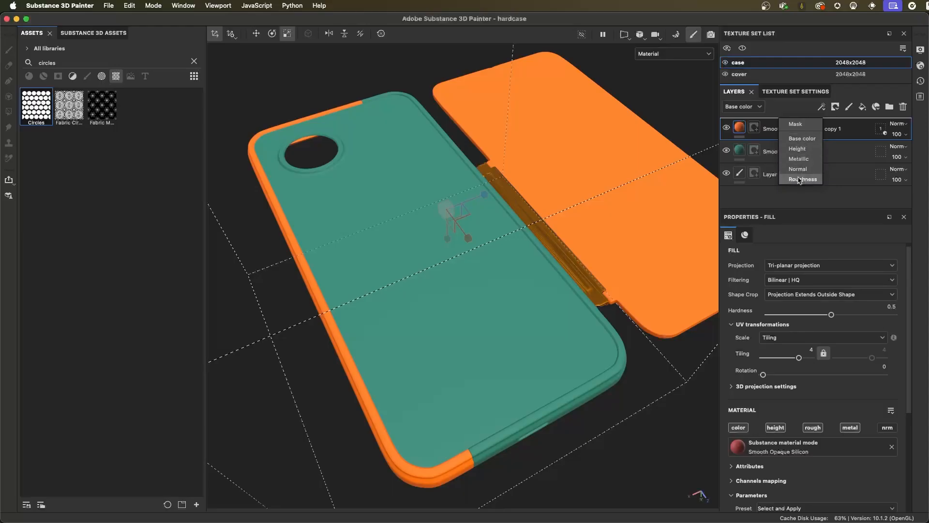
click(799, 125)
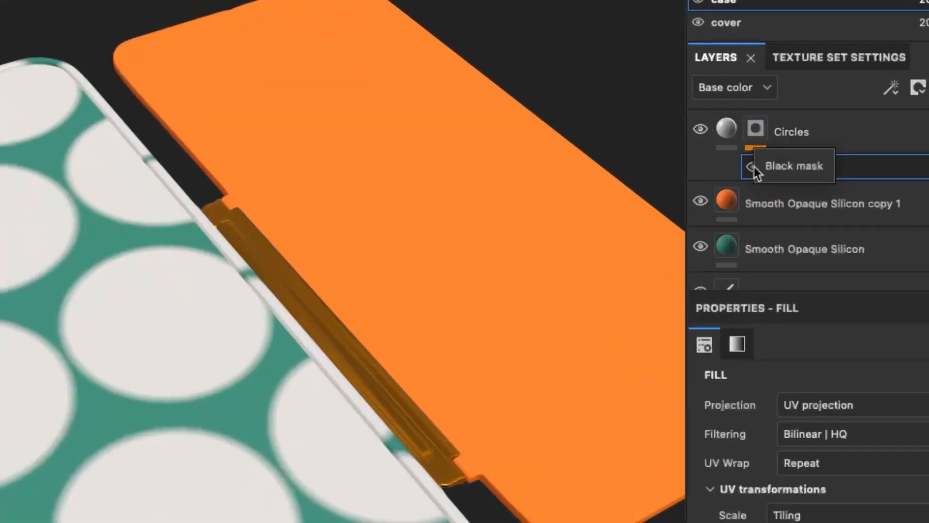
- Examine the Circles layer's material and mask, the available mask effects, and the grayscale texture assigned to the mask fill
click(740, 132)
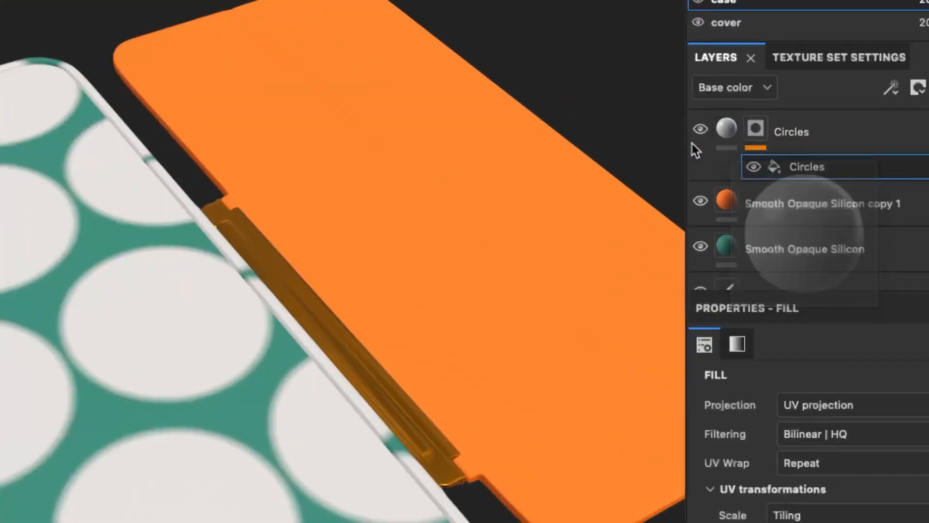
click(757, 130)
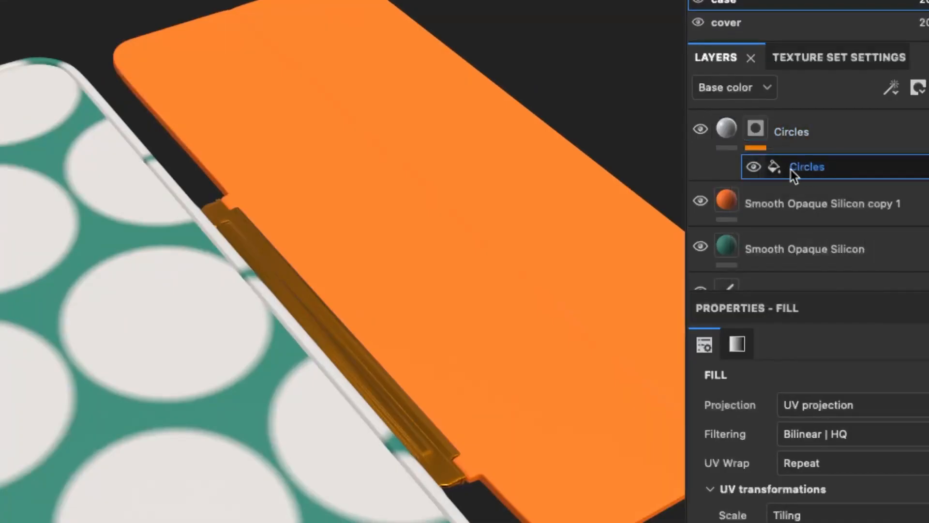
click(891, 87)
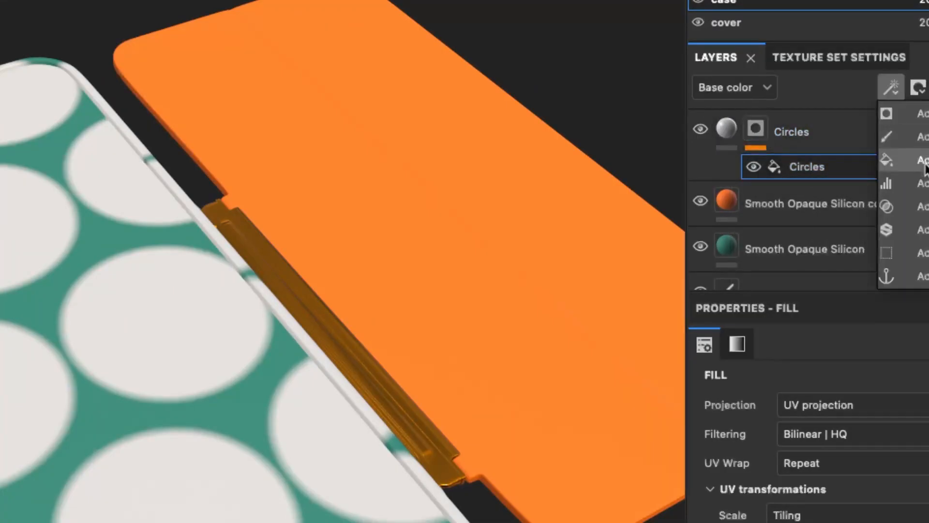
click(895, 89)
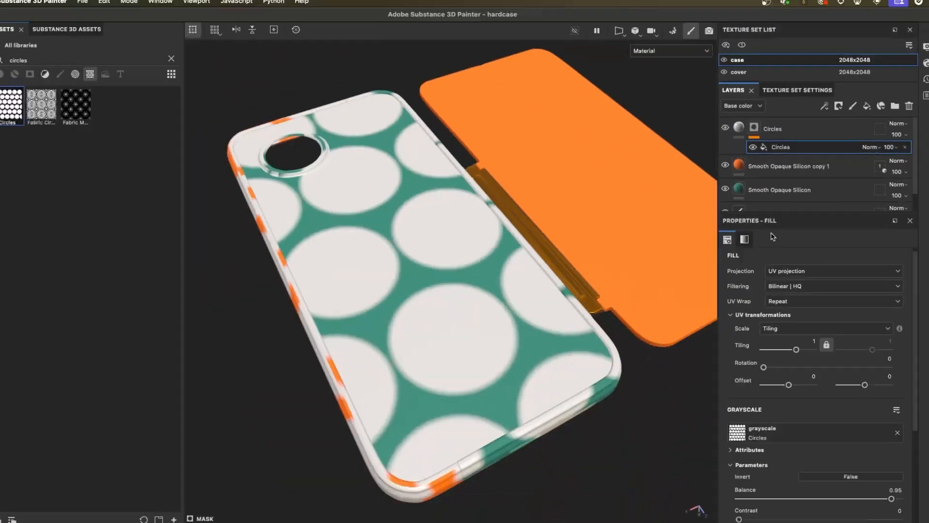
click(747, 236)
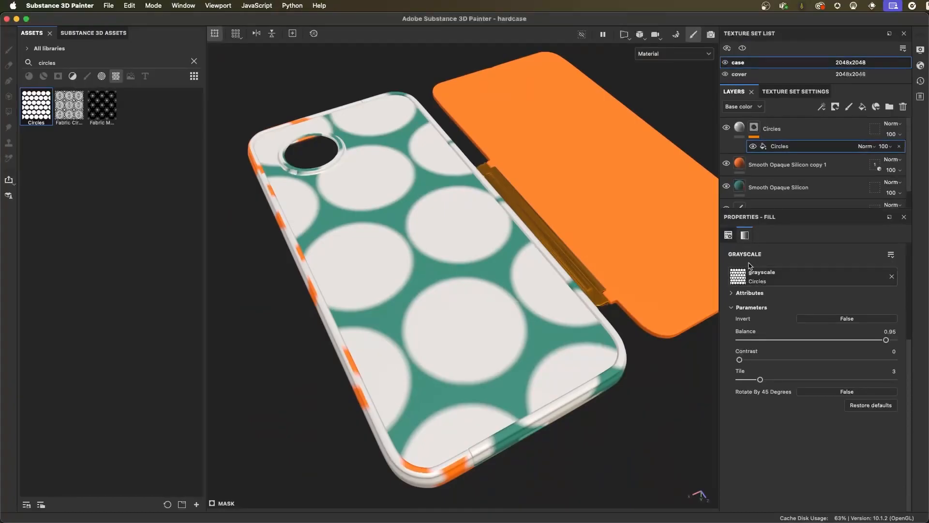
click(789, 277)
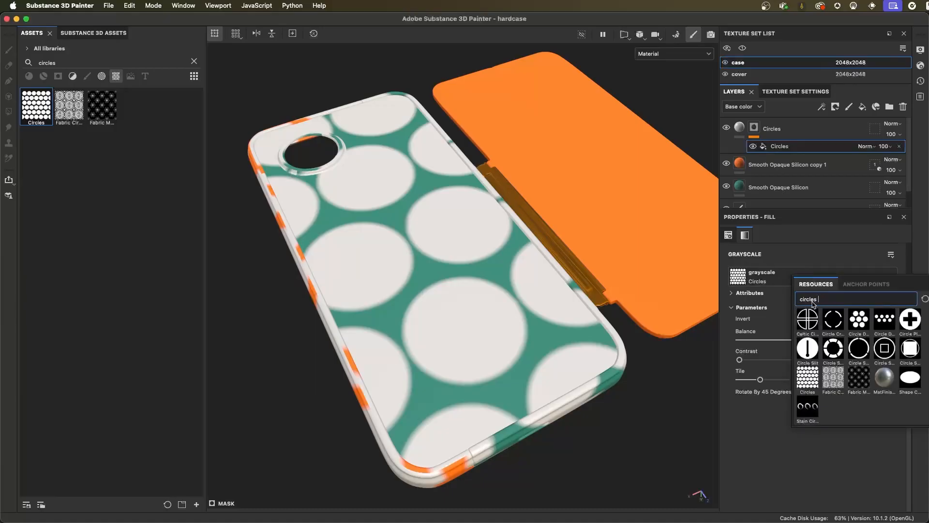
mouse_move(811, 375)
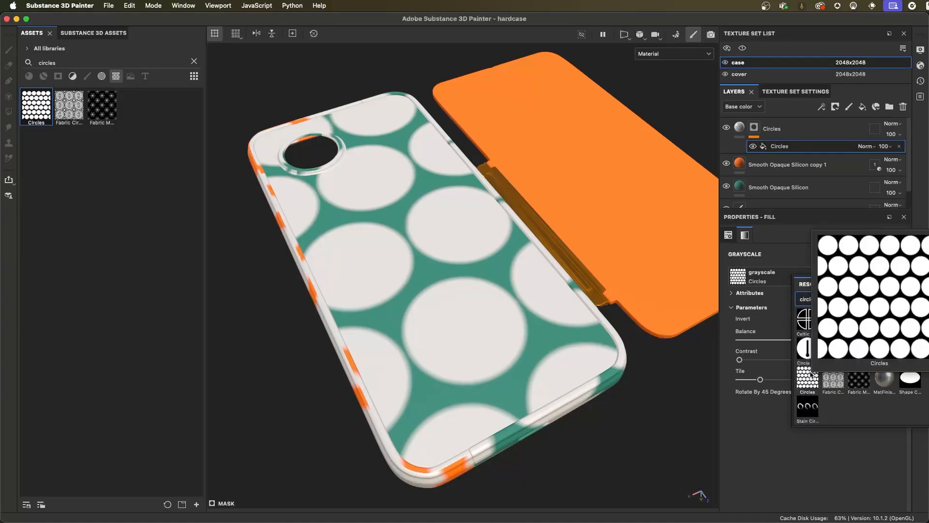
click(772, 462)
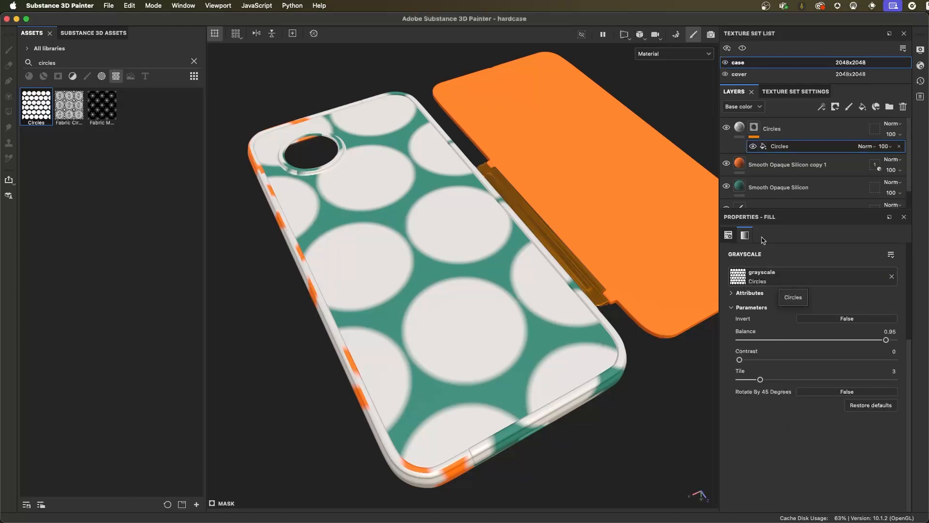
- Try tri-planar projection on the circles mask fill and adjust its projection box over the case
click(728, 235)
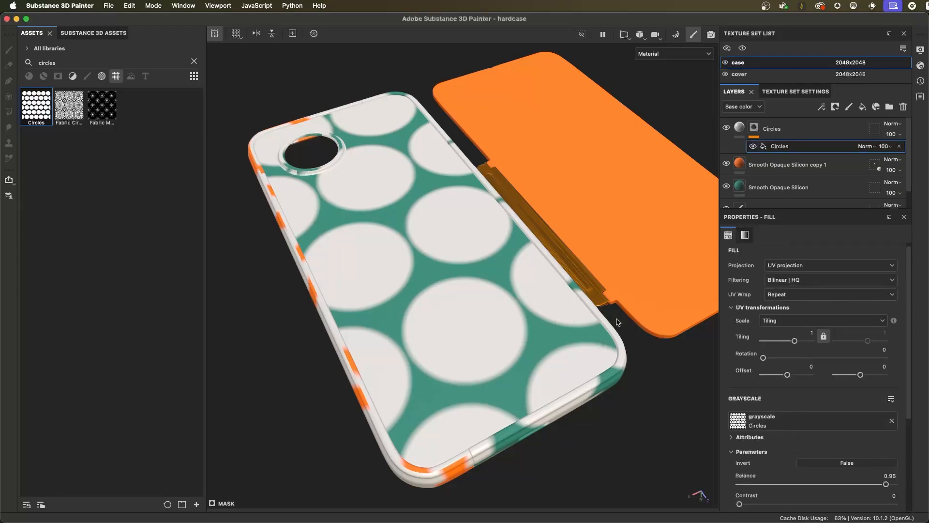
click(787, 267)
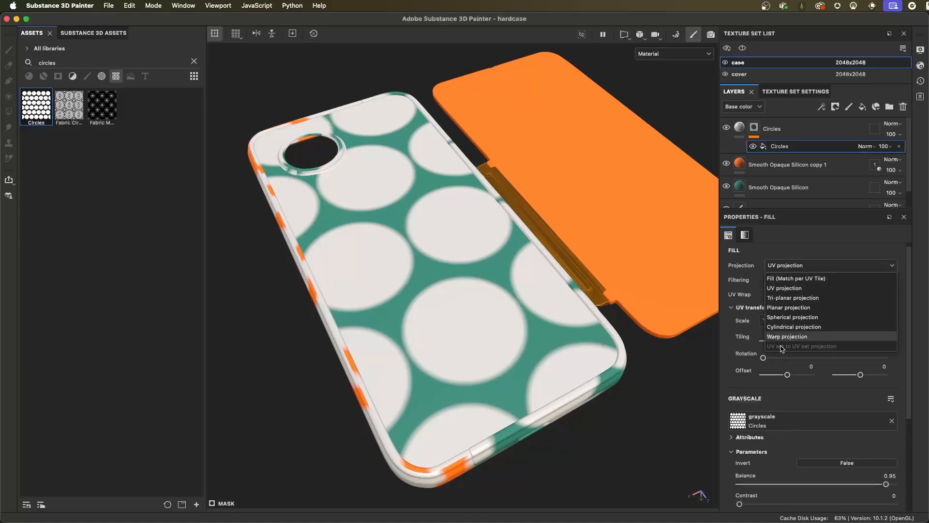
click(781, 298)
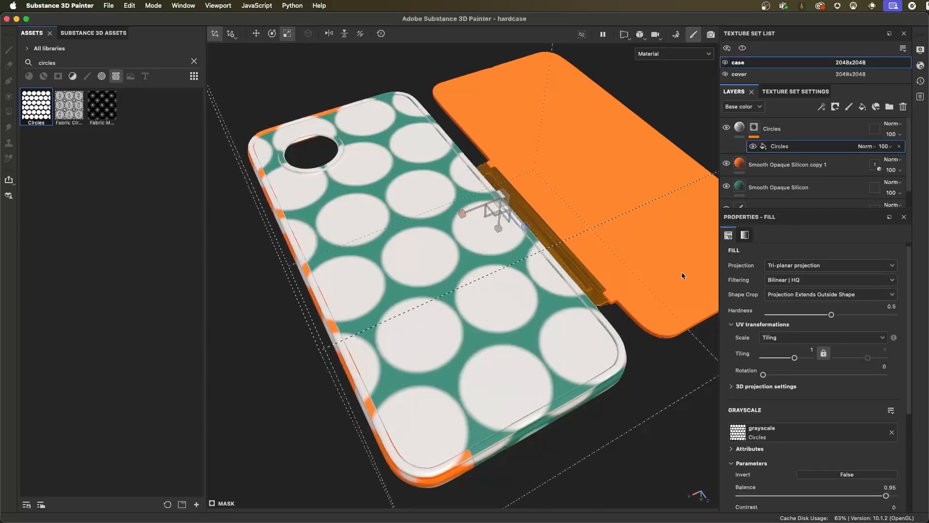
drag(521, 222, 557, 242)
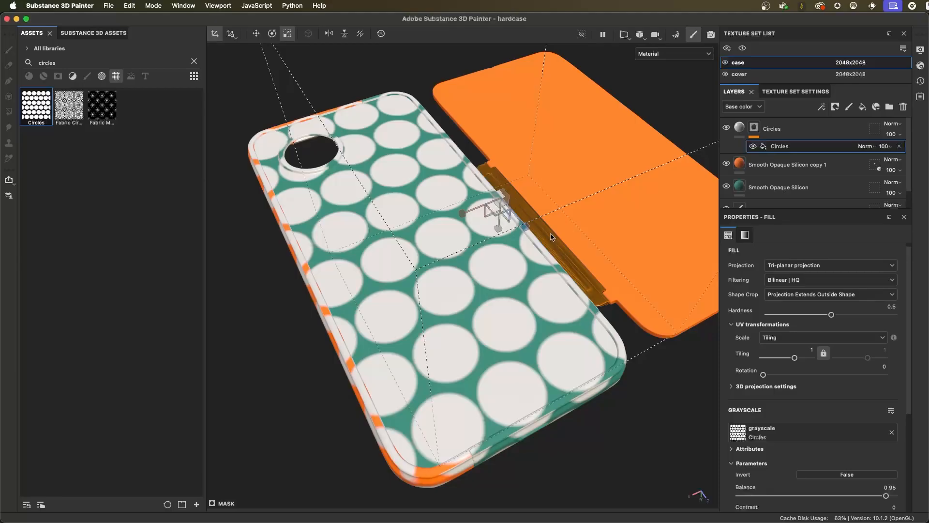
- Delete the Circles fill layer and place the Circles texture as a mask decal on the middle of the case's back
click(806, 128)
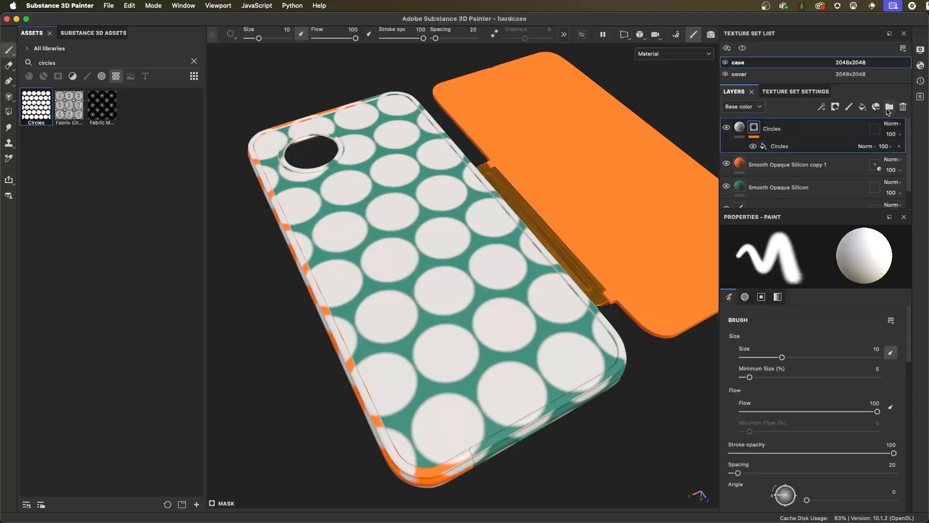
click(903, 106)
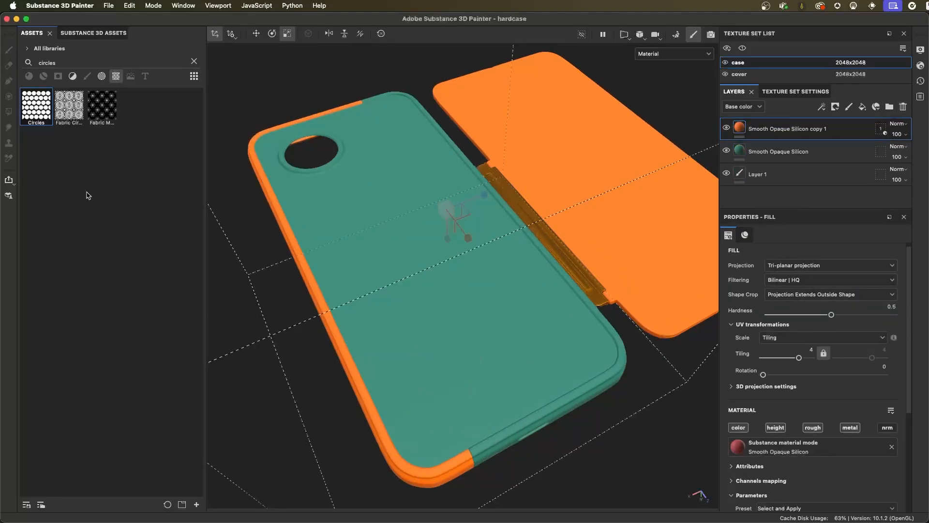
mouse_move(35, 106)
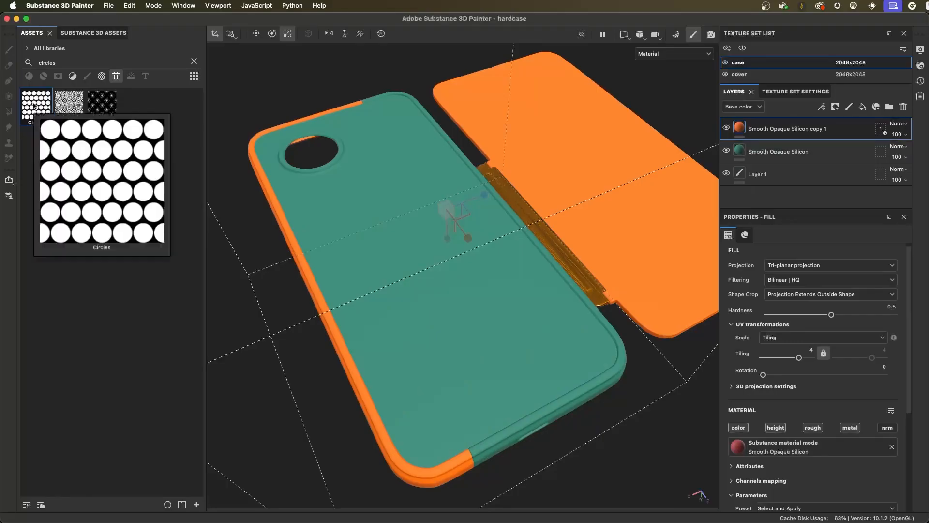
drag(30, 105, 355, 243)
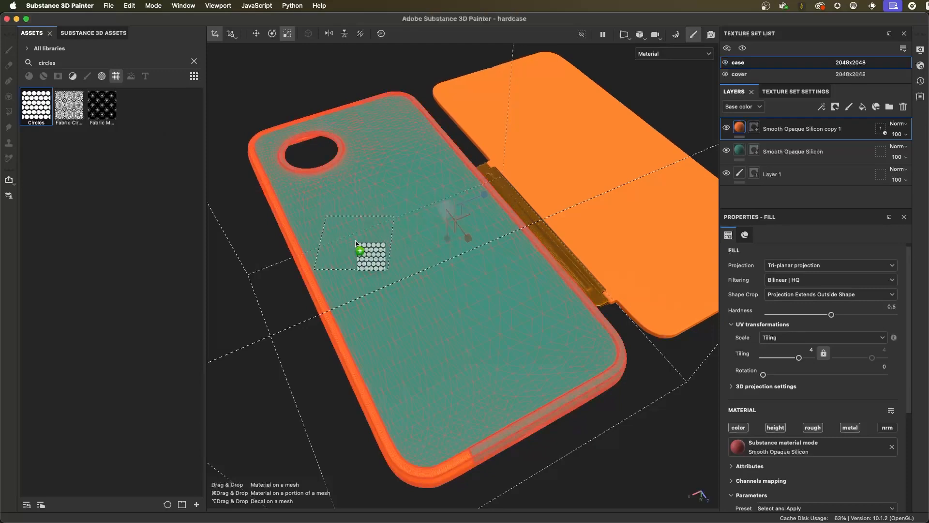
drag(356, 243, 422, 240)
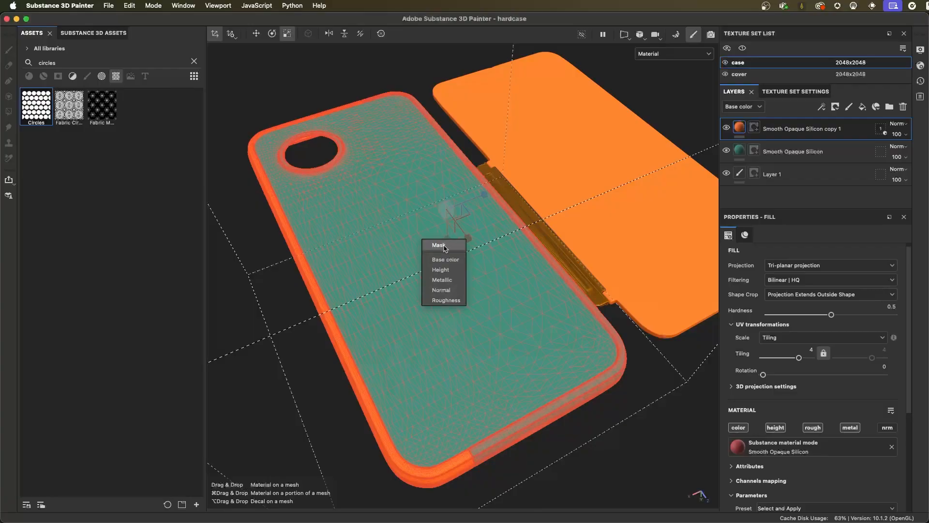
click(445, 247)
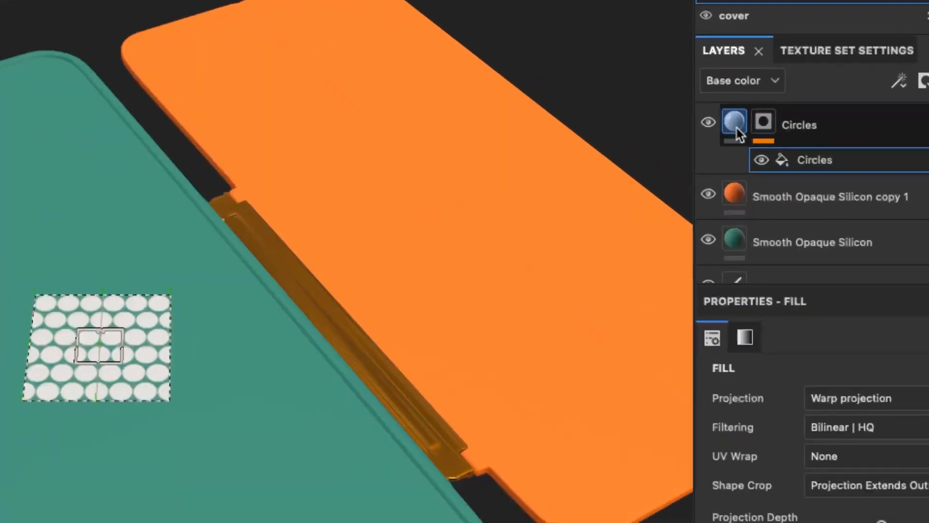
- Review the grayscale parameters and the warp projection settings of the circle decal's mask fill
click(800, 159)
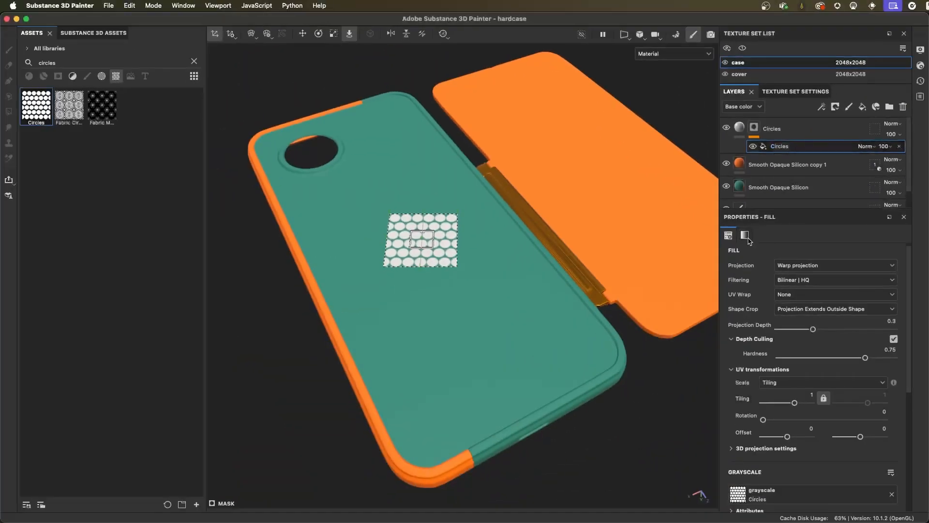
click(745, 337)
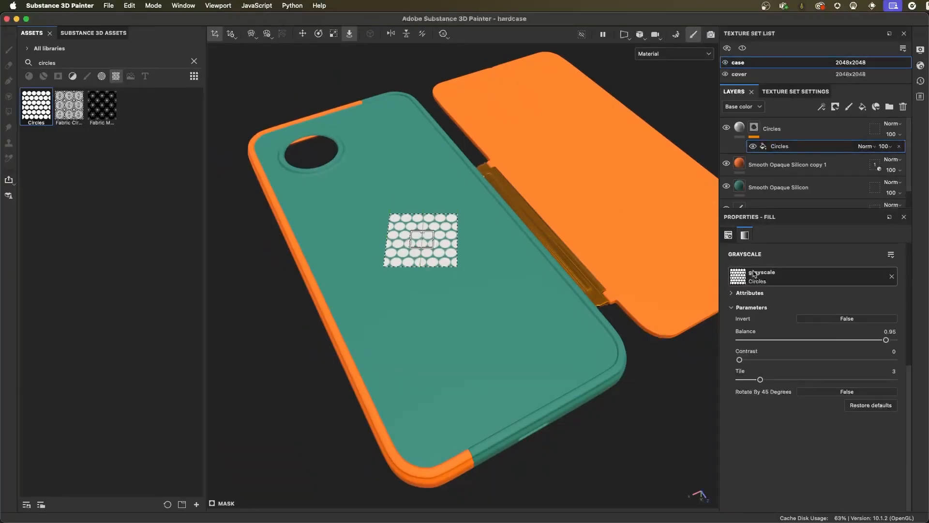
click(729, 234)
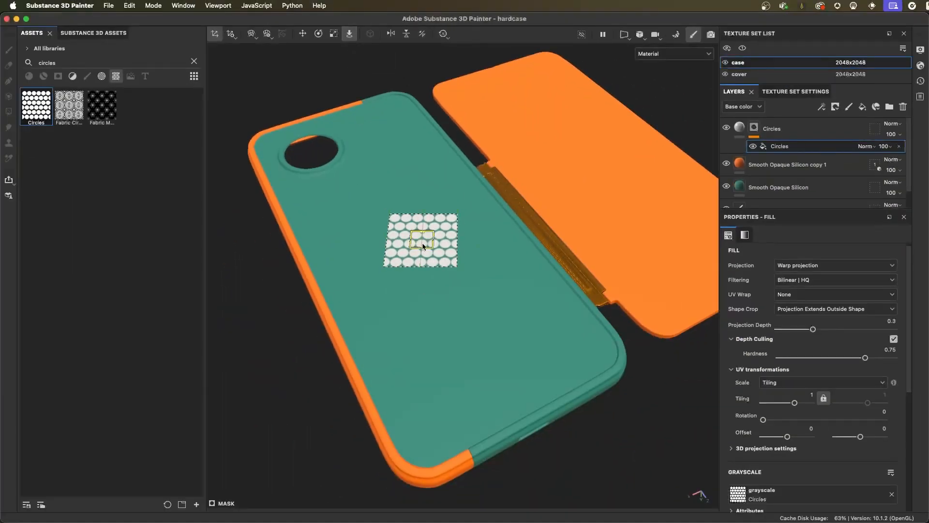
- Slide the circle decal along the case's surface to the lower middle of the back
drag(494, 453, 470, 382)
drag(411, 212, 470, 284)
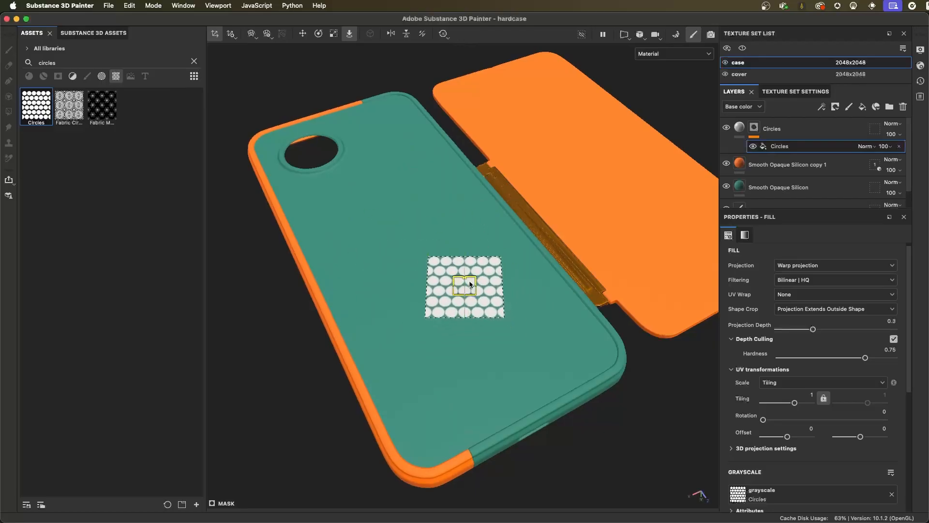
drag(470, 284, 442, 266)
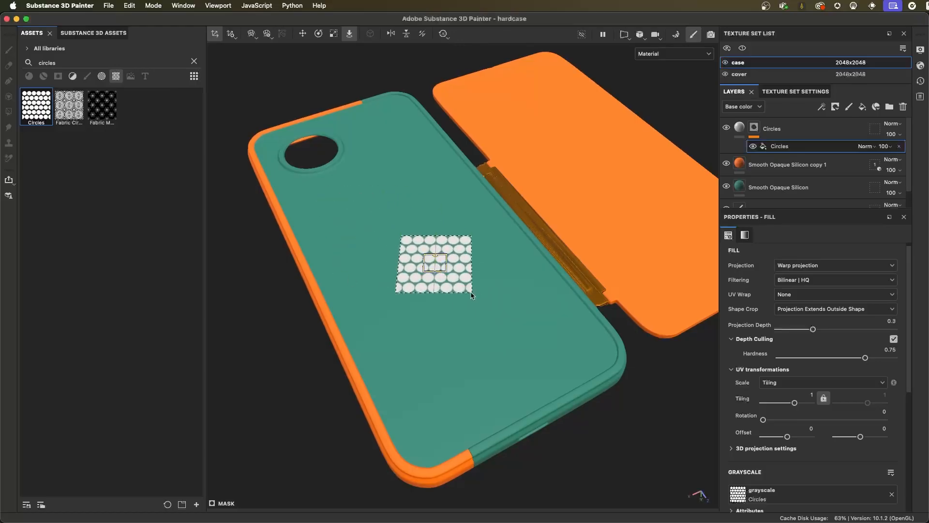
drag(439, 263, 445, 282)
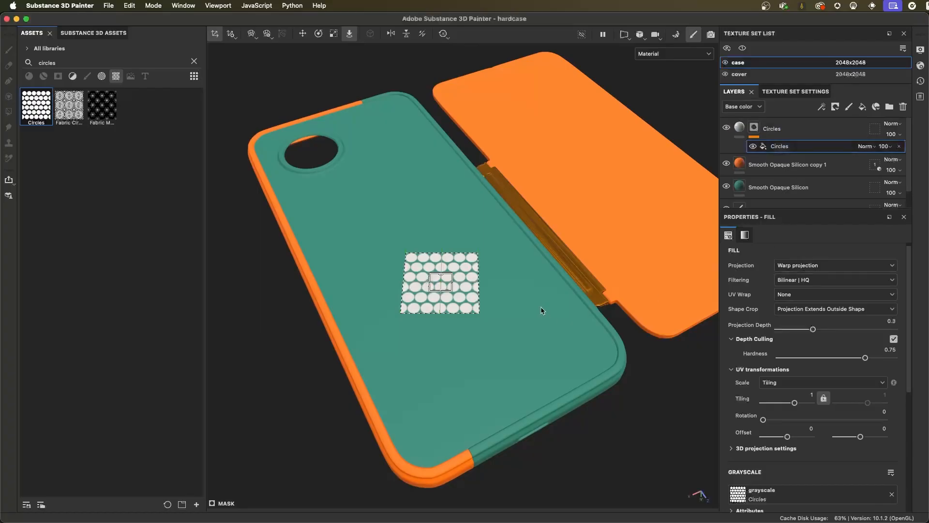
drag(446, 287, 463, 299)
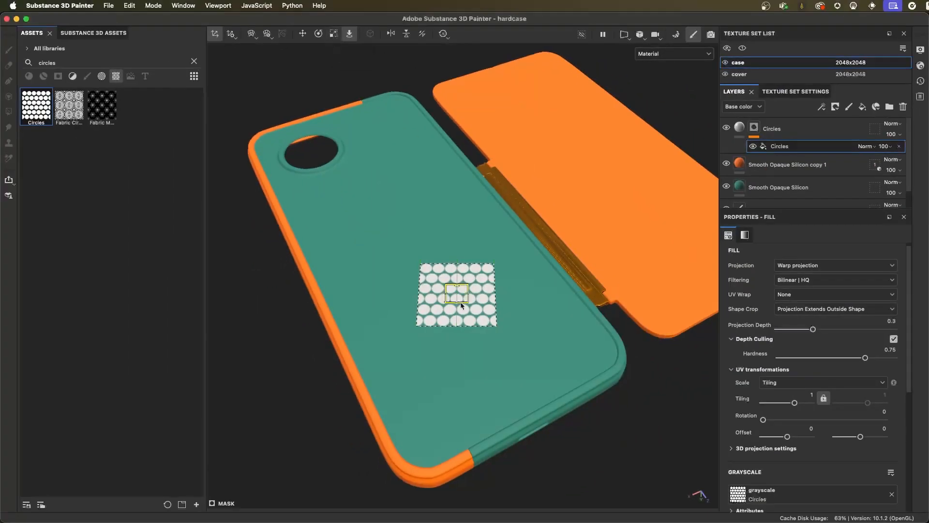
mouse_move(462, 306)
mouse_down()
mouse_move(455, 228)
mouse_move(402, 310)
mouse_move(472, 304)
mouse_up()
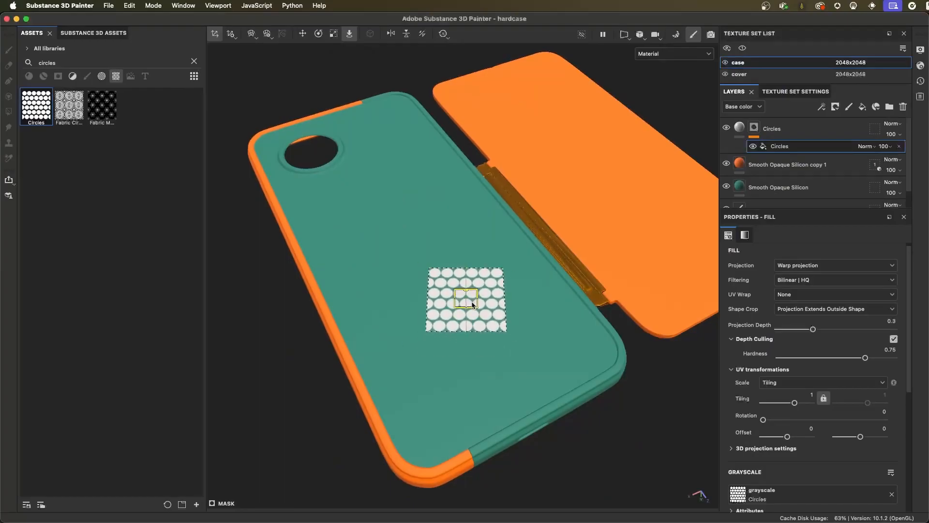
- Try stretching the circle decal separately in width and height with the Scale tool, undoing the stretches
click(334, 34)
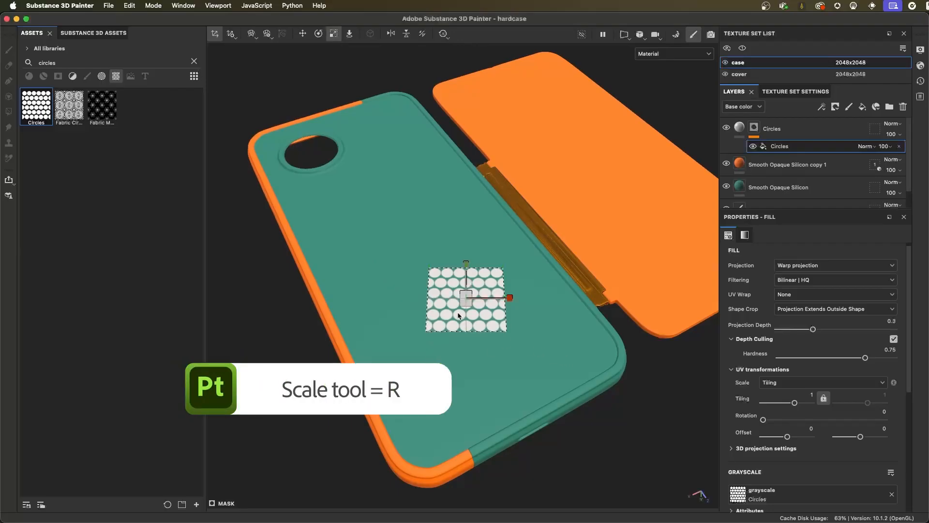
scroll(460, 317, up, 3)
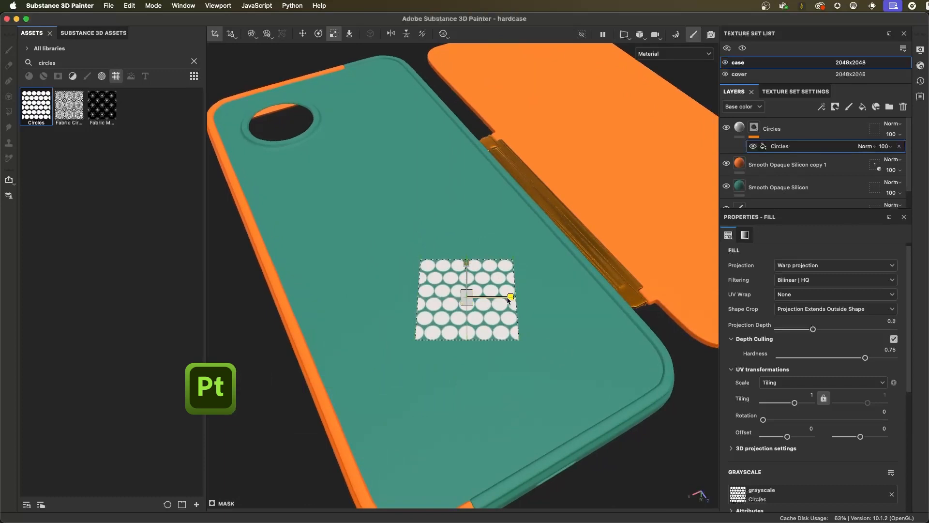
drag(509, 299, 559, 307)
key(super+z)
drag(466, 264, 500, 339)
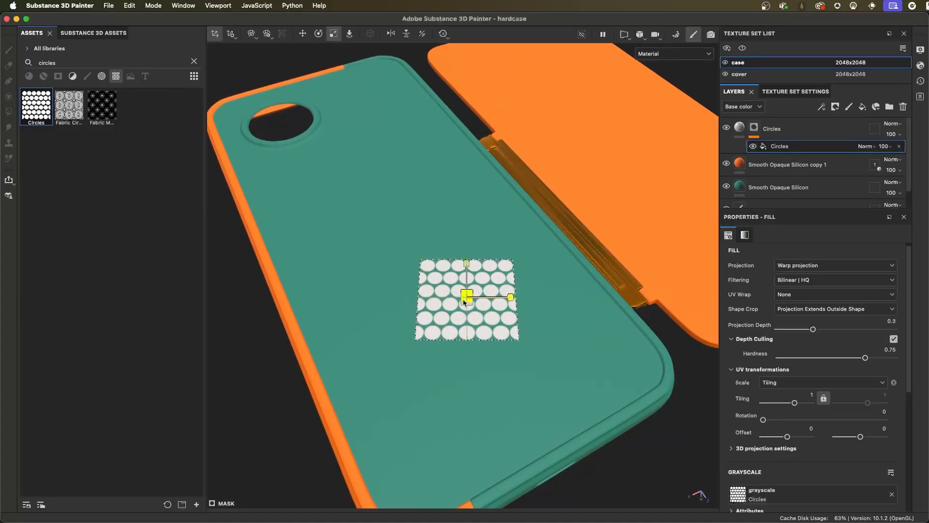
- Enlarge the circle decal uniformly until it spans about the full width of the case's back
drag(464, 302, 533, 291)
drag(466, 297, 495, 310)
alt+drag(558, 378, 421, 195)
- Rotate the circle decal flat on the case's back so its rows line up with the case's short edge
click(318, 34)
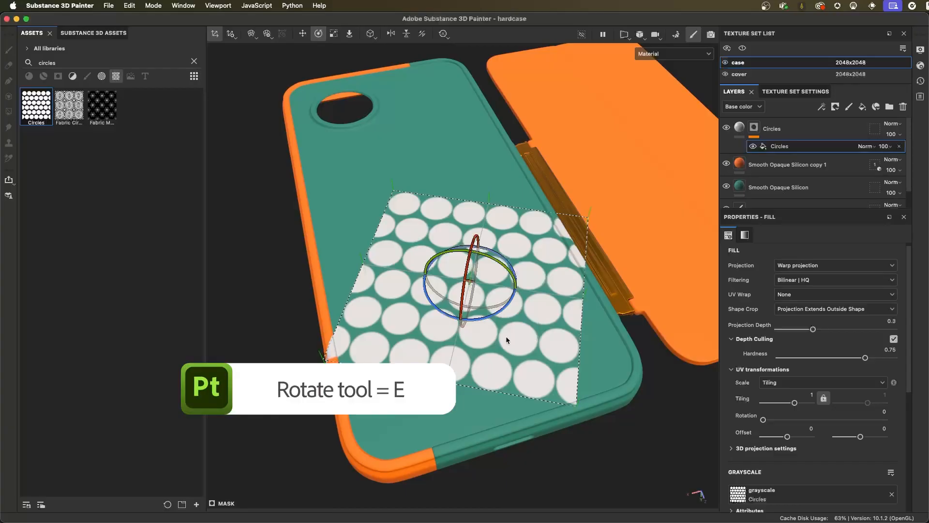
mouse_move(513, 297)
alt+mouse_down()
mouse_move(492, 285)
mouse_move(490, 251)
mouse_move(496, 295)
alt+mouse_up()
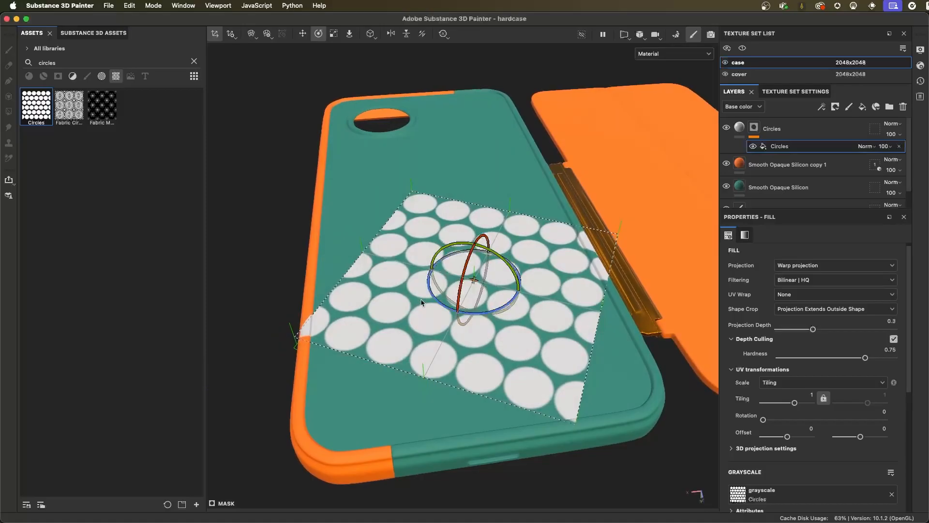
alt+drag(433, 297, 442, 305)
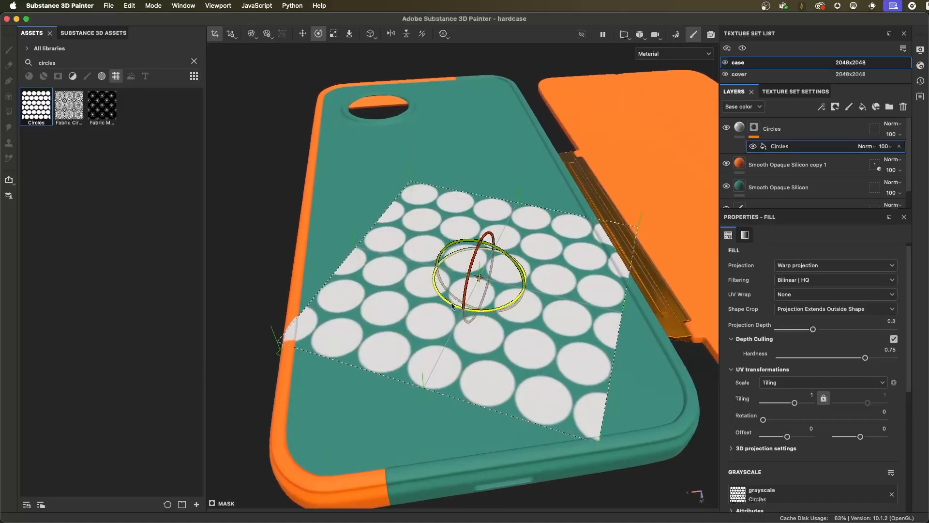
drag(452, 305, 551, 298)
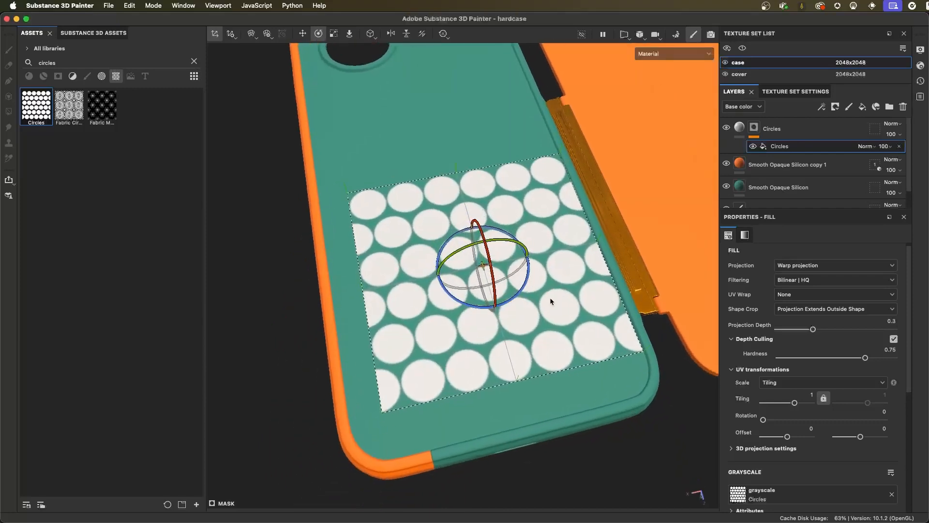
- Move the rotated circle decal so it sits centred within the frame on the lower half of the case's back
click(303, 33)
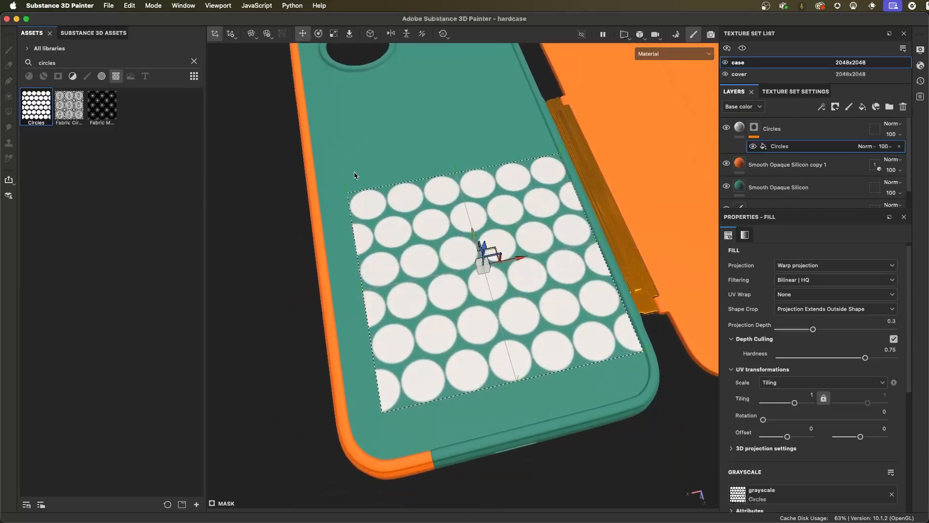
alt+drag(417, 261, 512, 270)
alt+drag(459, 289, 489, 278)
drag(447, 244, 500, 291)
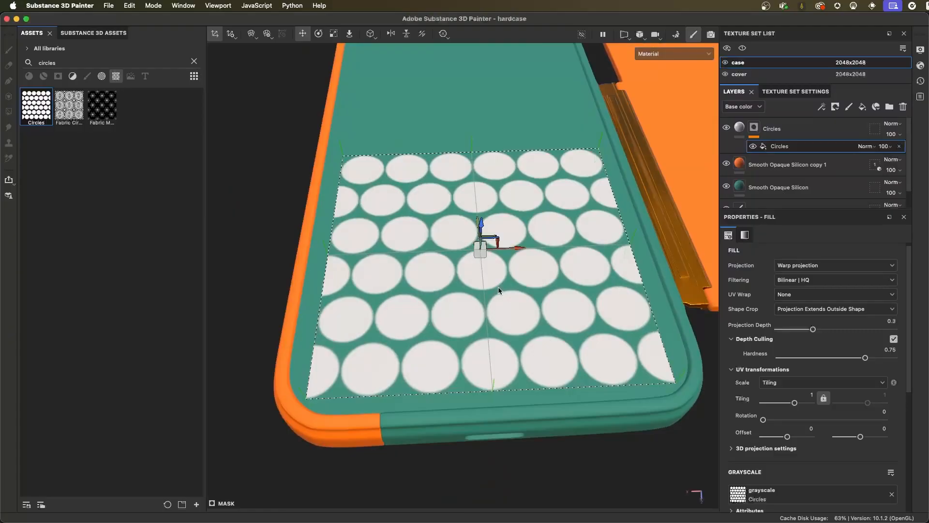
- Enlarge the circle decal uniformly and shift it so it extends past the case's side and lower edges
alt+drag(511, 267, 550, 274)
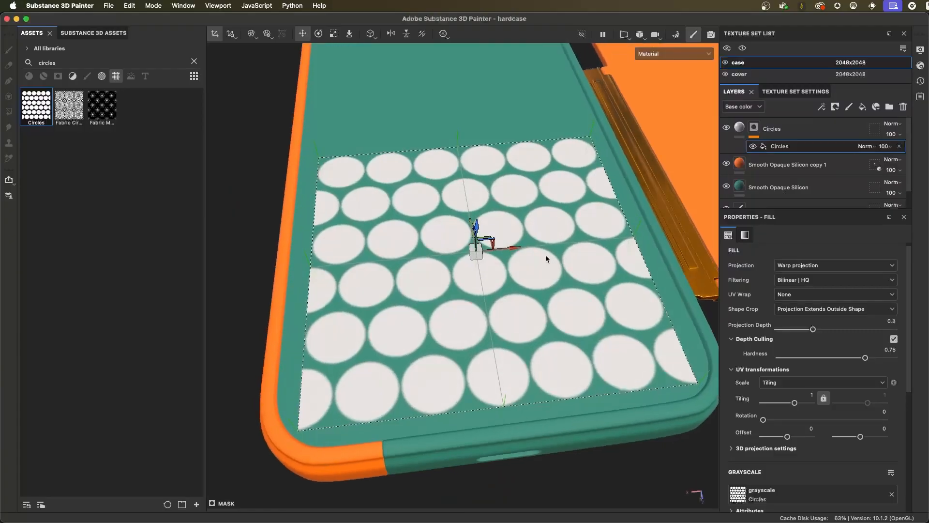
key(r)
drag(477, 251, 506, 268)
key(w)
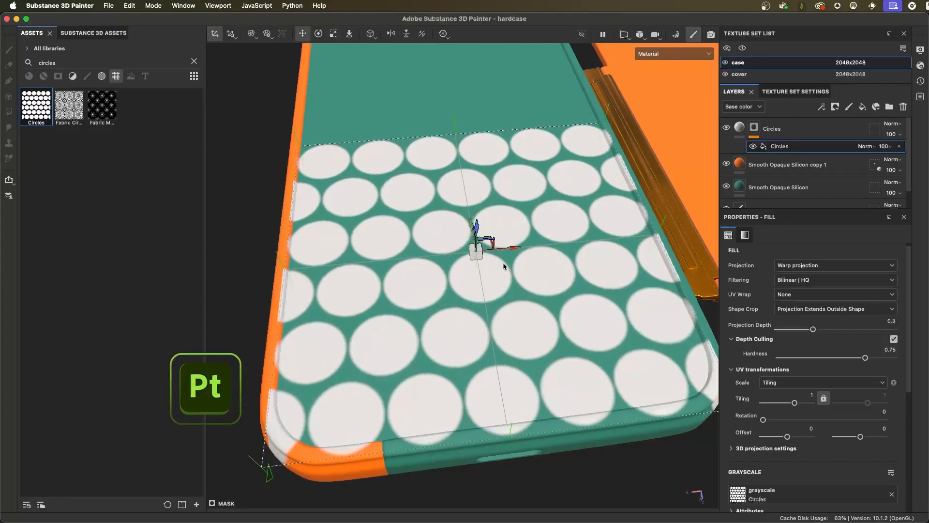
alt+drag(523, 267, 507, 281)
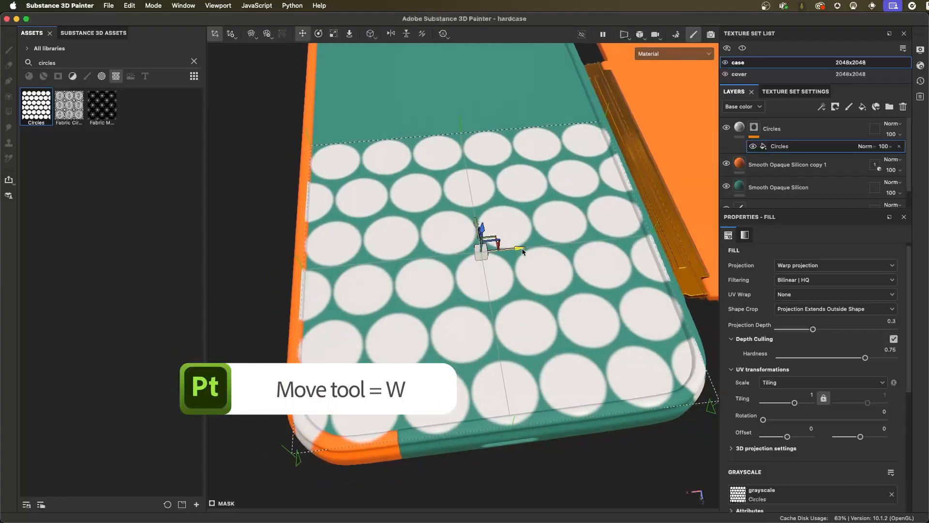
alt+drag(545, 286, 504, 283)
key(r)
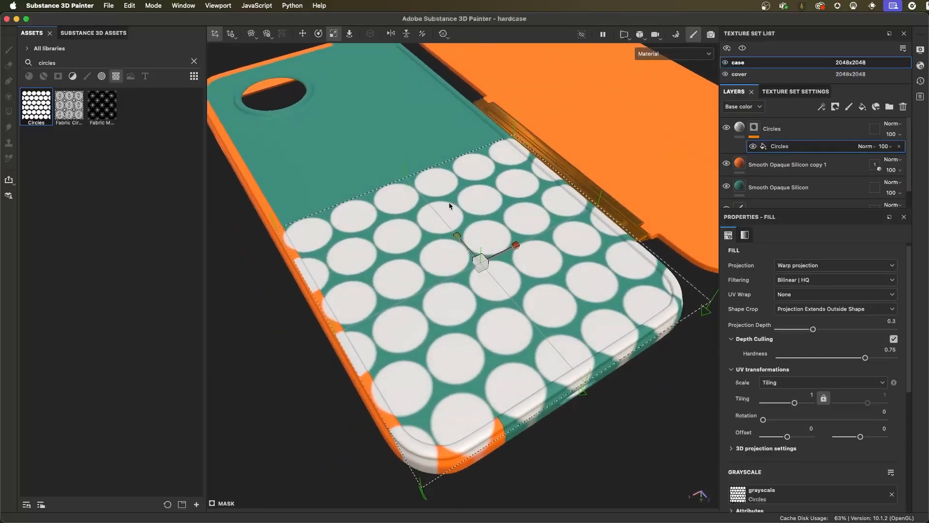
- Reduce the circle decal's projection depth to 0.01 so it barely reaches down the case's side walls
alt+drag(488, 324, 501, 371)
alt+drag(420, 172, 463, 312)
alt+drag(638, 308, 504, 252)
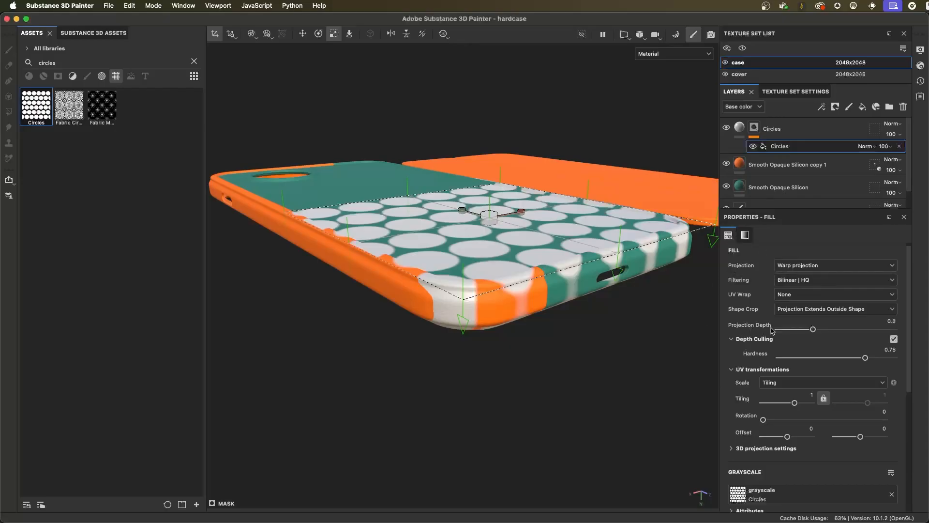
drag(812, 328, 807, 331)
mouse_move(585, 334)
alt+mouse_down()
mouse_move(614, 379)
mouse_move(520, 339)
mouse_move(589, 352)
alt+mouse_up()
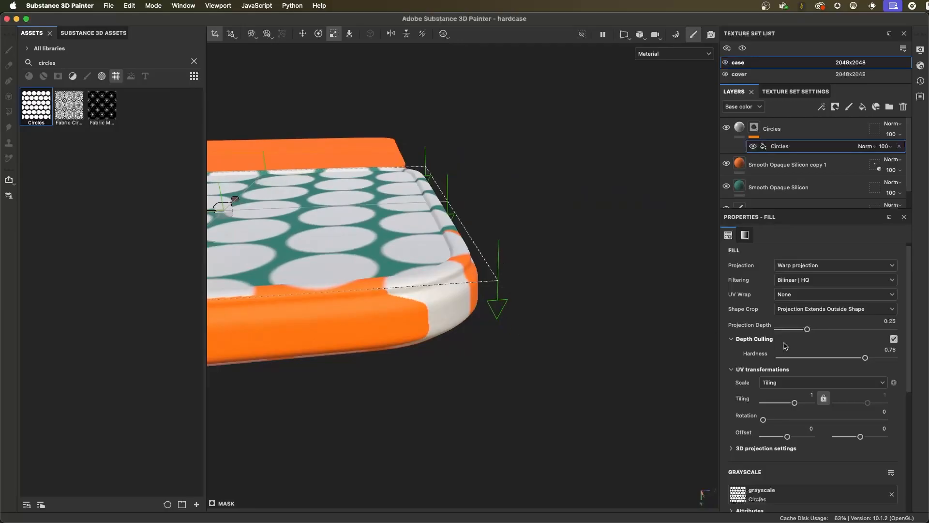
drag(807, 330, 795, 334)
alt+drag(392, 300, 481, 322)
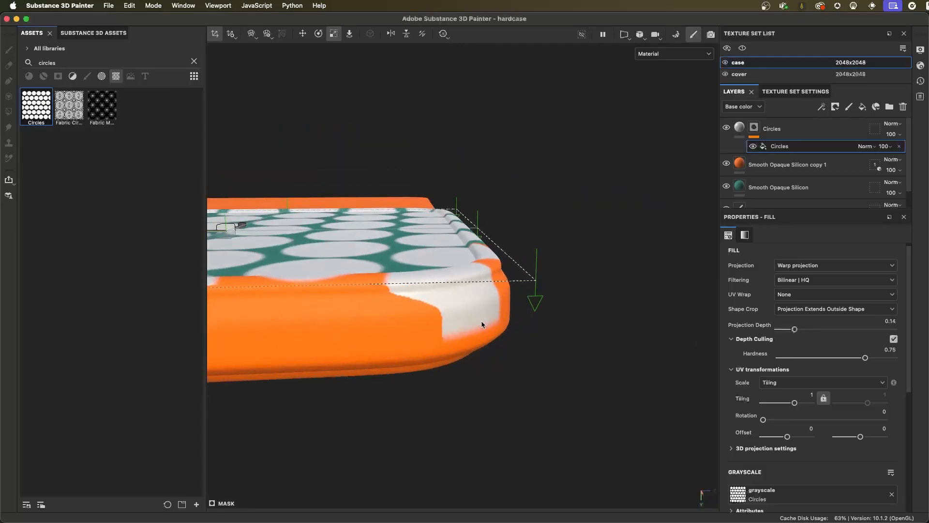
alt+drag(455, 352, 567, 390)
drag(794, 333, 779, 330)
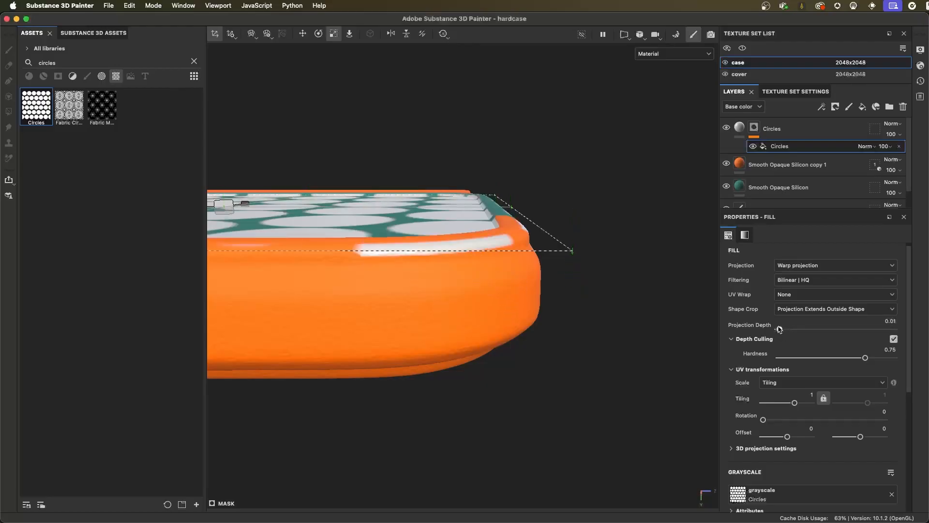
alt+drag(494, 252, 487, 182)
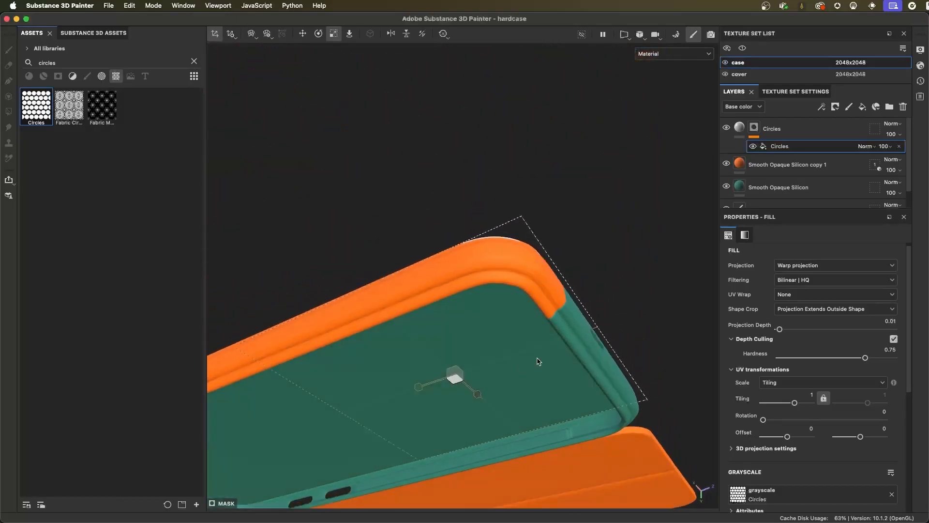
alt+drag(563, 239, 693, 309)
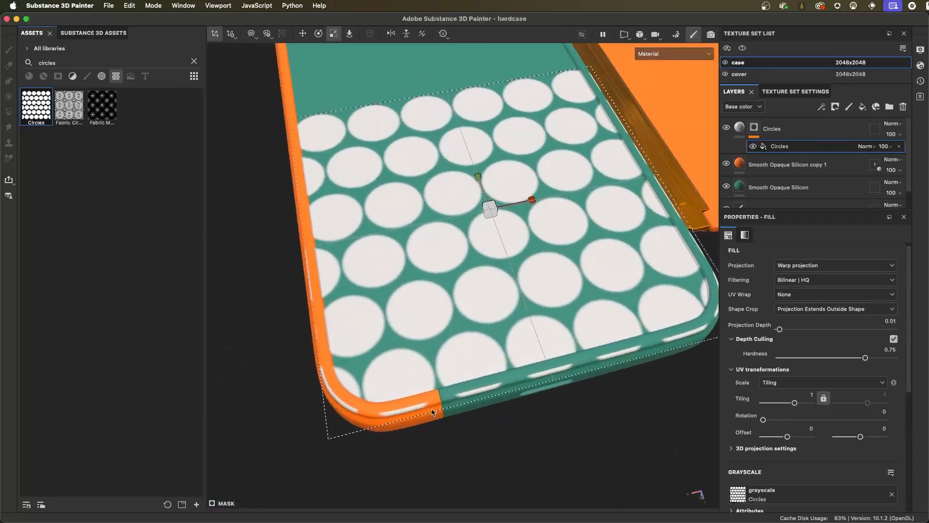
- Add a paint effect to the Circles layer's mask and set its grayscale value to 0 (black)
alt+drag(348, 327, 302, 284)
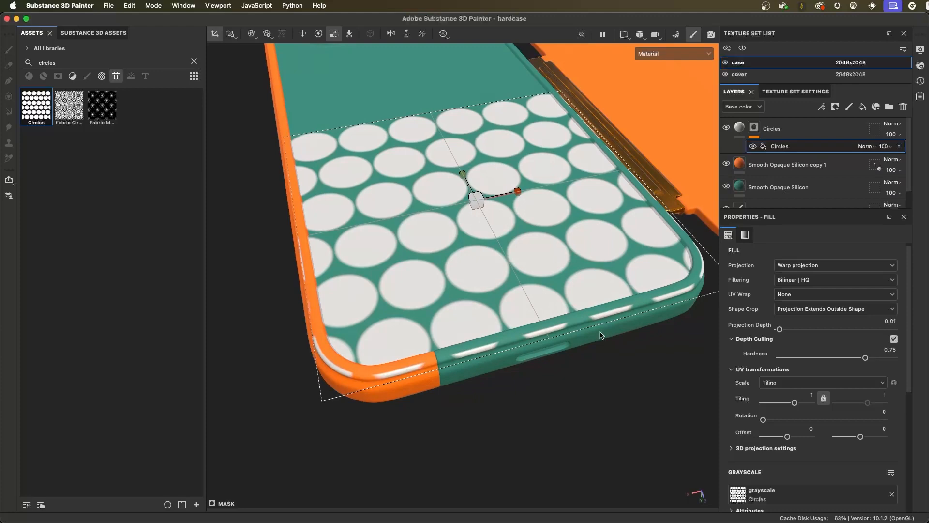
alt+drag(615, 305, 463, 265)
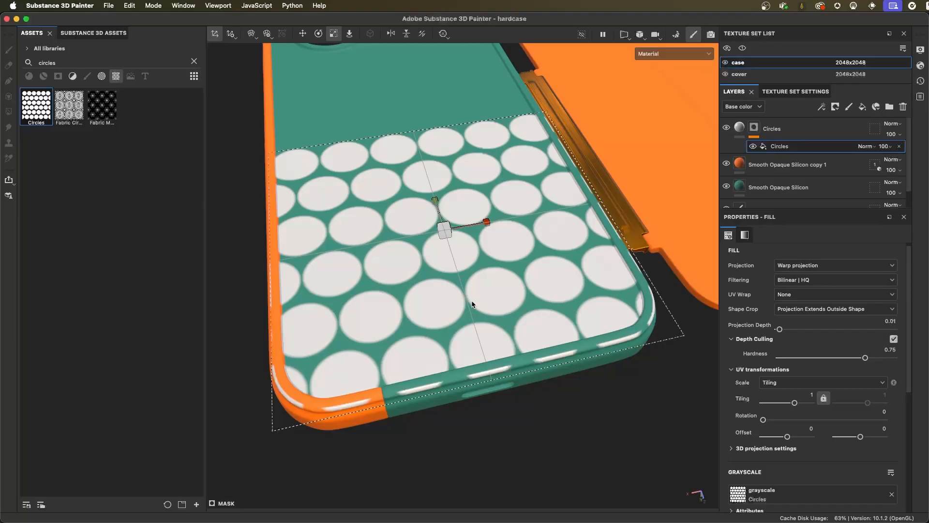
alt+drag(459, 304, 470, 289)
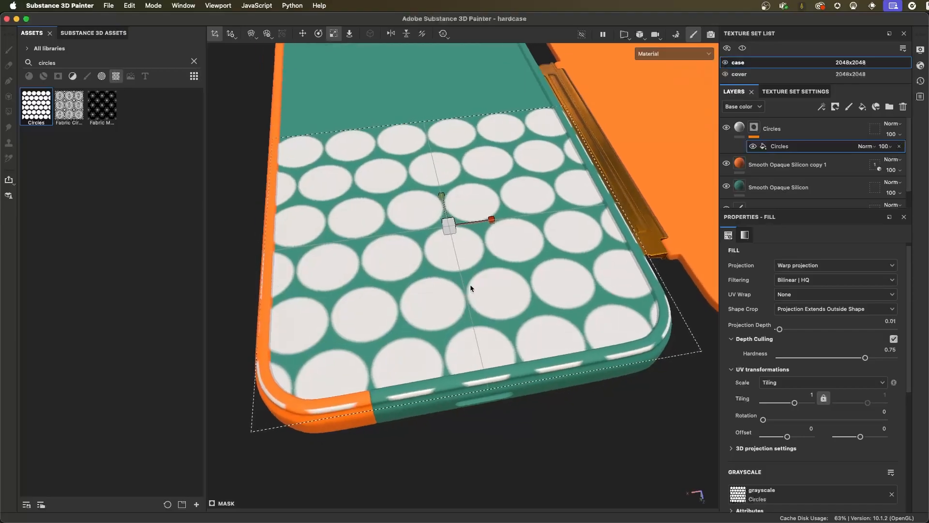
click(754, 130)
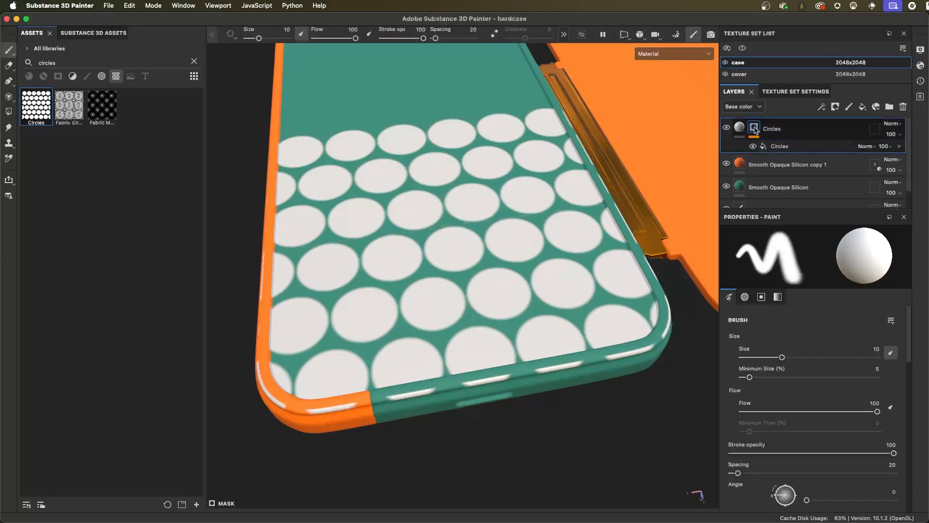
click(822, 107)
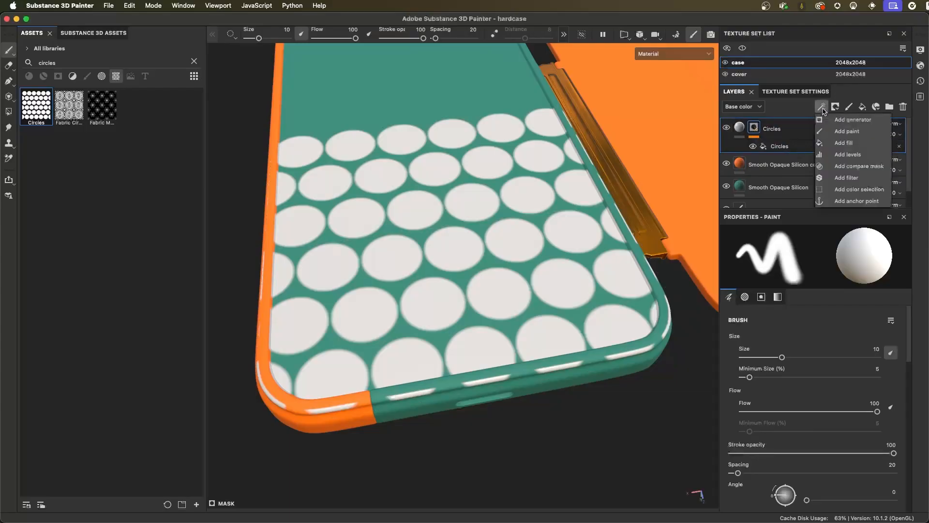
click(851, 131)
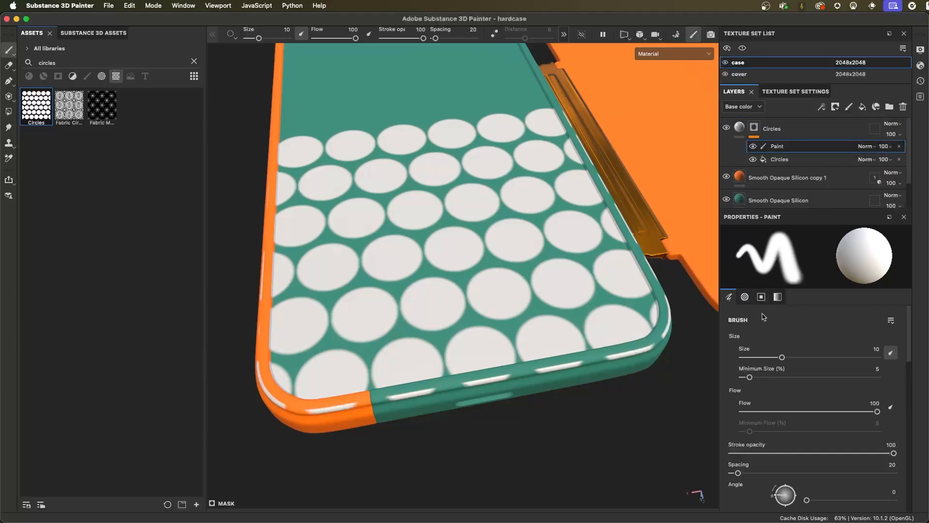
click(783, 303)
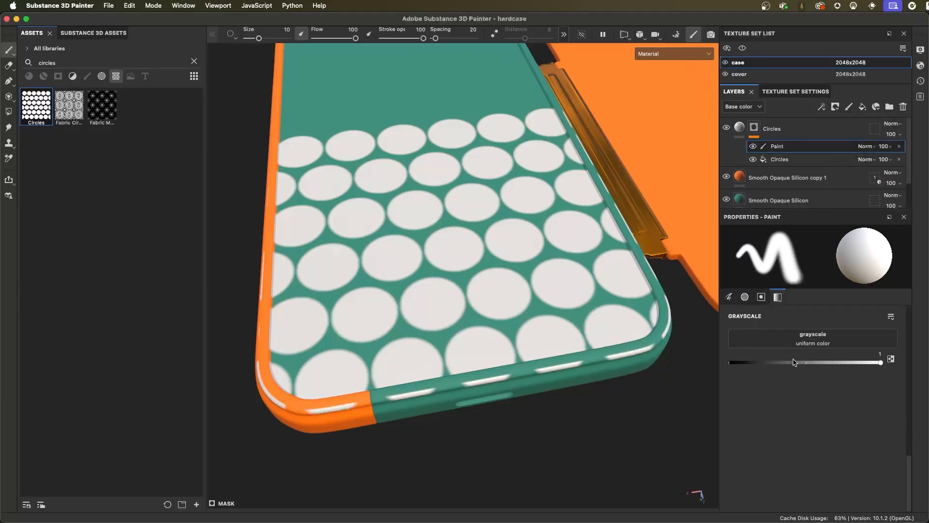
drag(745, 362, 723, 362)
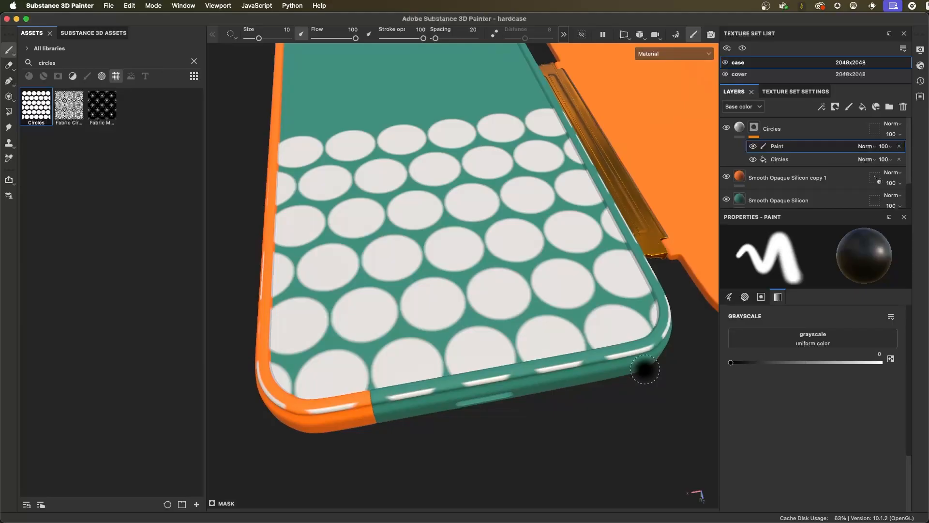
- Polygon-fill the green and orange frame parts with black in the mask to remove the circles there, and return to the Paint tool
mouse_move(639, 405)
alt+mouse_down()
mouse_move(565, 356)
mouse_move(564, 332)
mouse_move(571, 354)
alt+mouse_up()
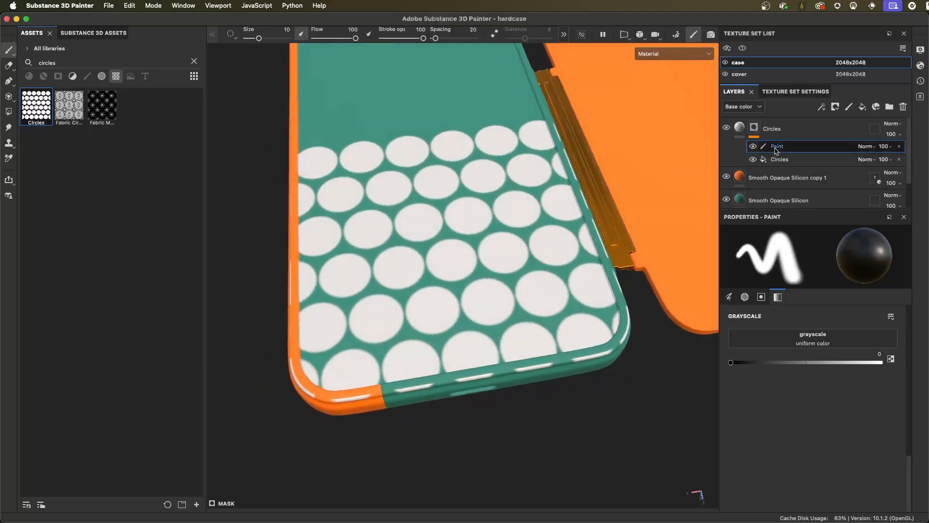
click(9, 113)
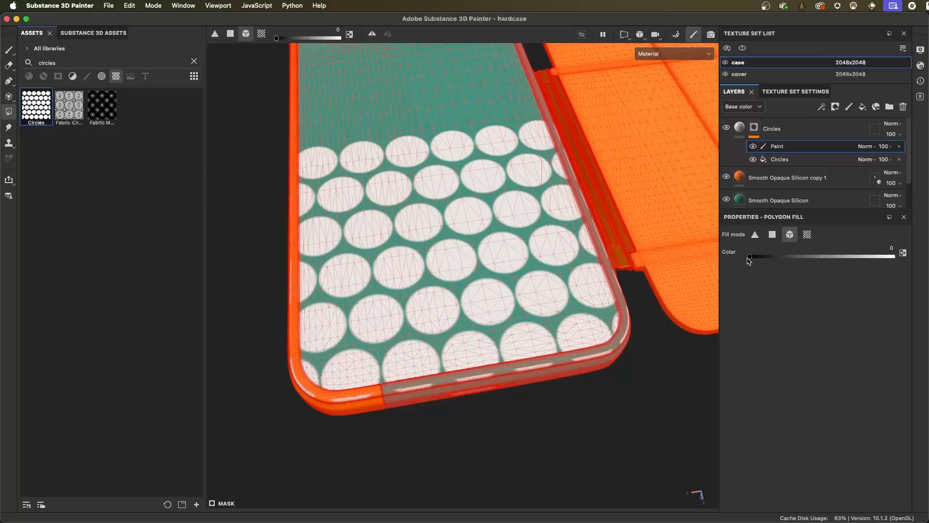
click(599, 358)
alt+drag(575, 283, 530, 339)
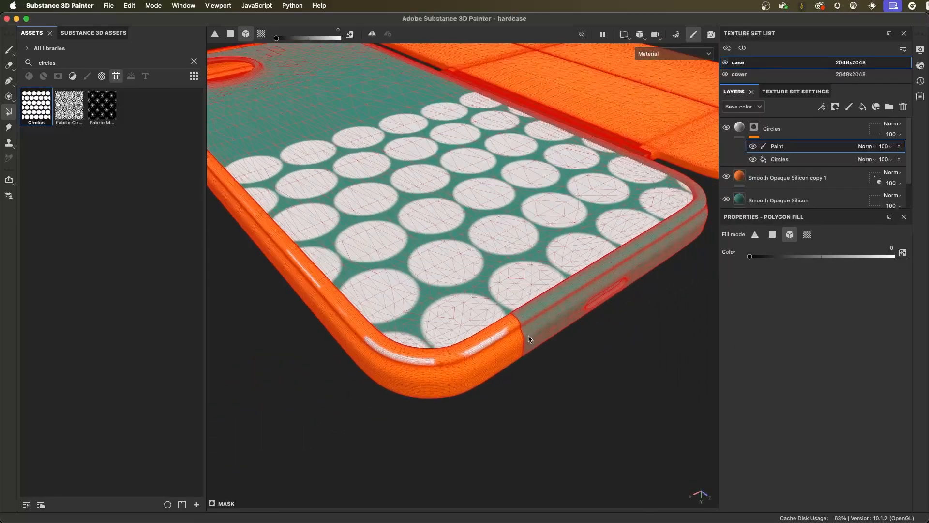
click(483, 348)
mouse_move(606, 384)
alt+mouse_down()
mouse_move(600, 394)
mouse_move(610, 374)
alt+mouse_up()
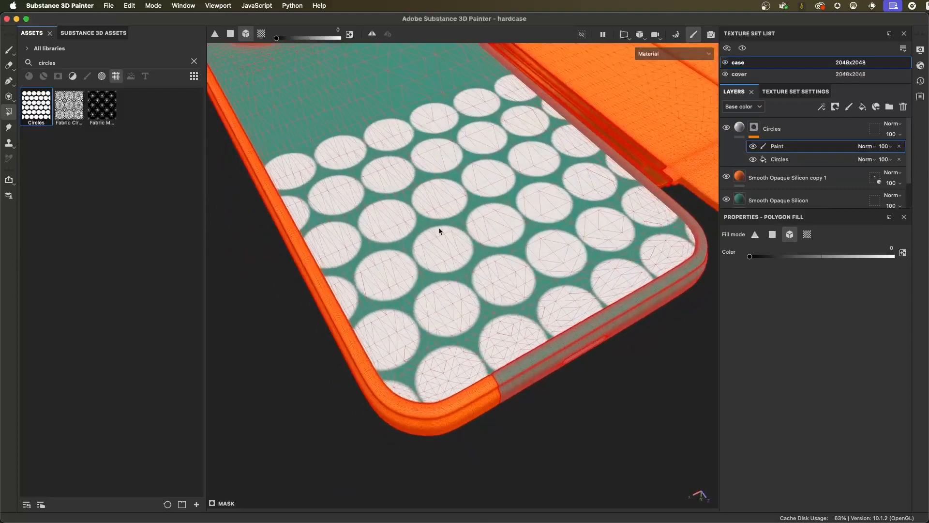
click(9, 50)
scroll(400, 266, down, 2)
mouse_move(400, 265)
alt+mouse_down()
mouse_move(437, 324)
mouse_move(523, 224)
mouse_move(502, 251)
mouse_move(499, 323)
mouse_move(396, 257)
mouse_move(502, 222)
mouse_move(573, 242)
mouse_move(576, 269)
mouse_move(541, 372)
mouse_move(535, 338)
mouse_move(498, 353)
mouse_move(489, 313)
alt+mouse_up()
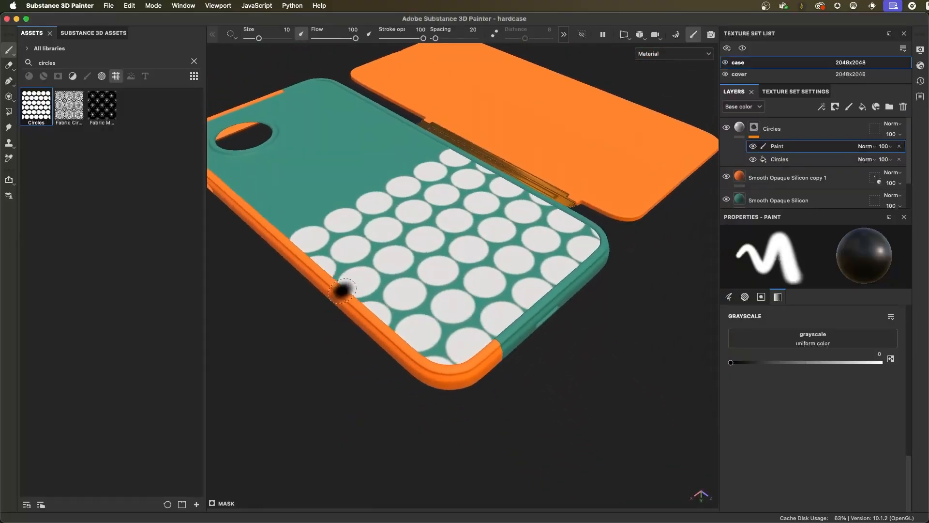
mouse_move(508, 387)
alt+mouse_down()
mouse_move(483, 247)
mouse_move(494, 193)
mouse_move(484, 354)
mouse_move(409, 362)
mouse_move(529, 353)
mouse_move(477, 342)
alt+mouse_up()
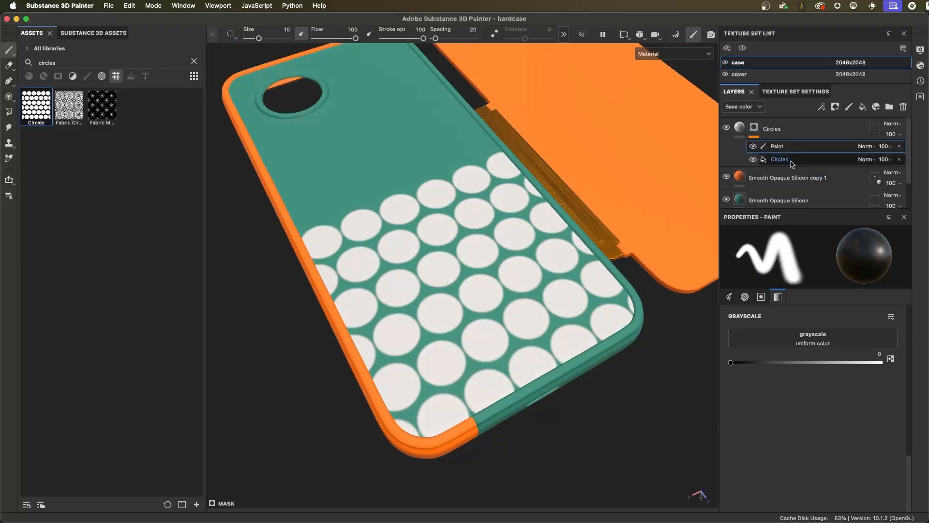
- Examine the paint effect above the circle fill in the mask stack, including its blending modes and its effect on the case
click(784, 161)
click(783, 149)
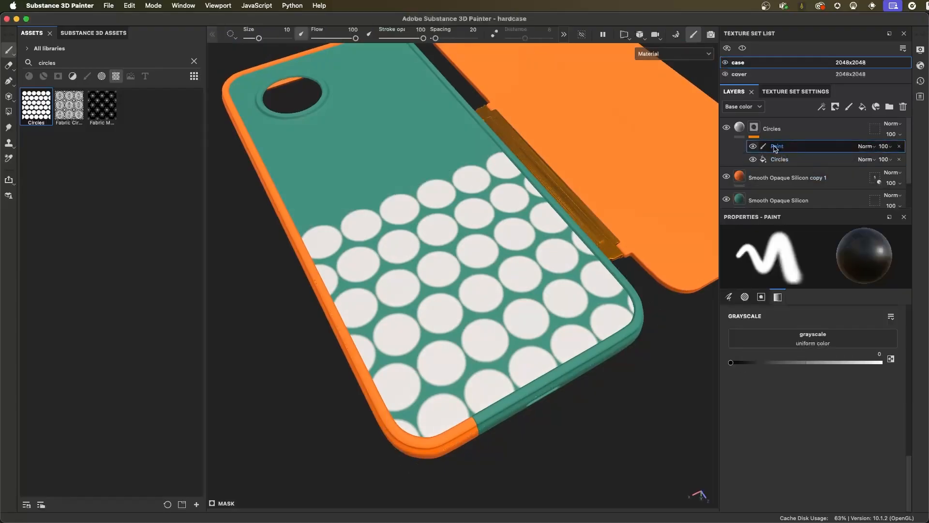
alt+drag(629, 328, 555, 337)
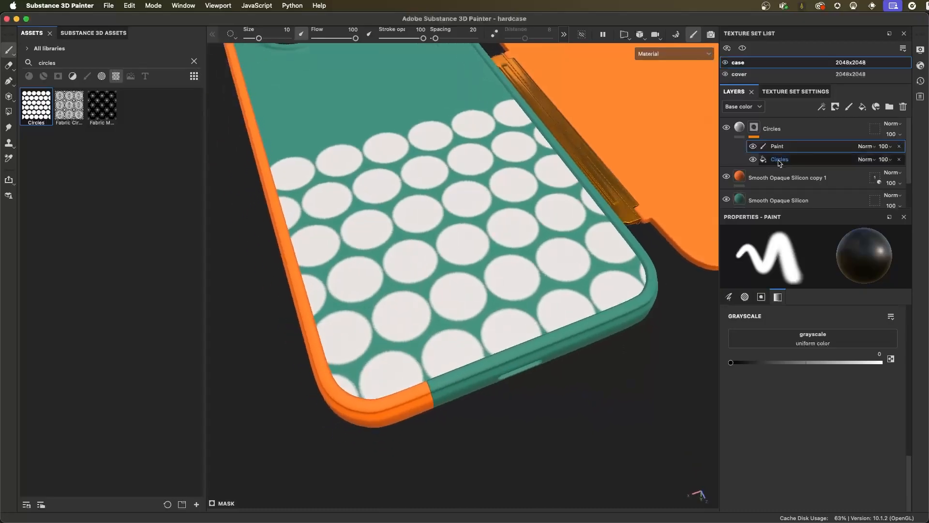
click(866, 146)
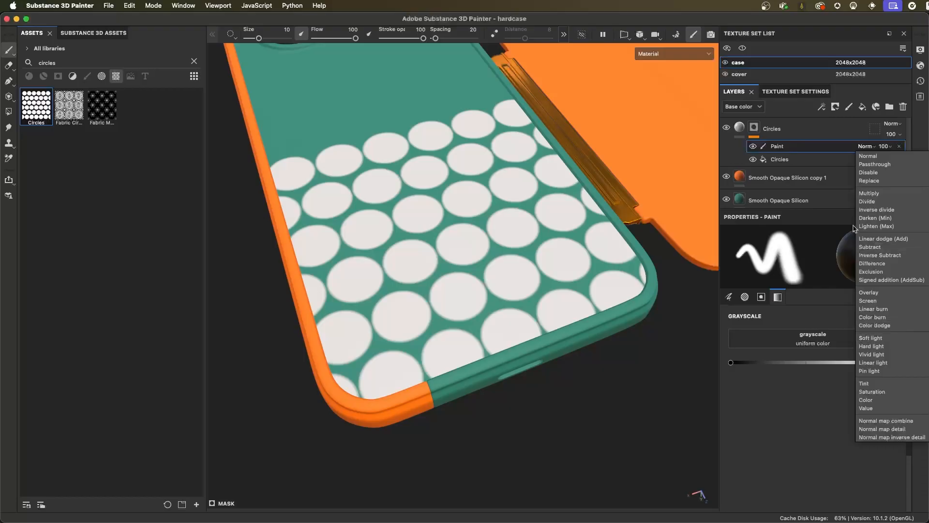
click(819, 152)
click(885, 146)
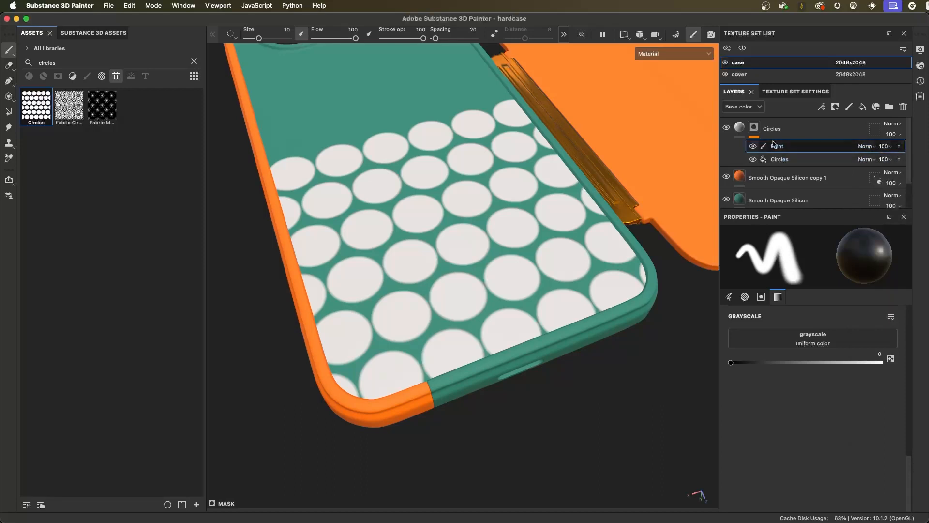
mouse_move(563, 259)
alt+mouse_down()
mouse_move(527, 224)
mouse_move(608, 156)
alt+mouse_up()
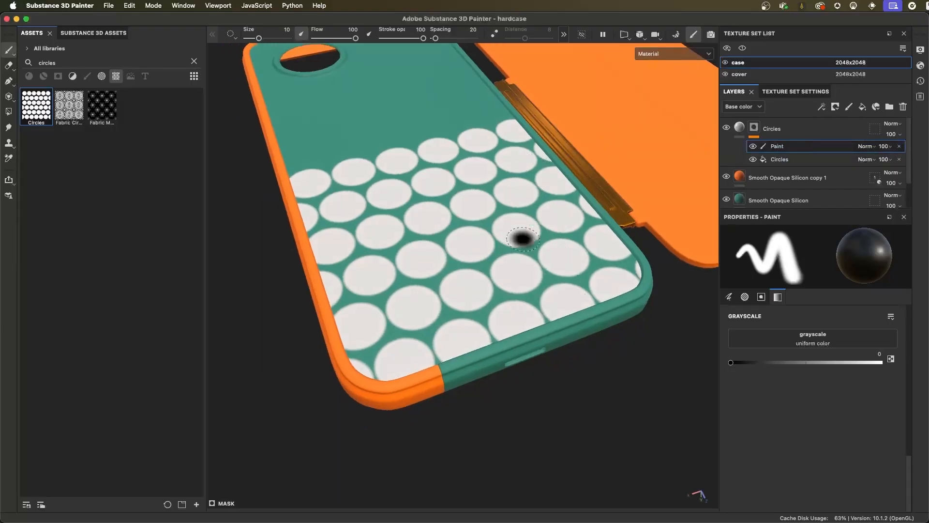
mouse_move(483, 228)
alt+mouse_down()
mouse_move(543, 253)
mouse_move(532, 198)
alt+mouse_up()
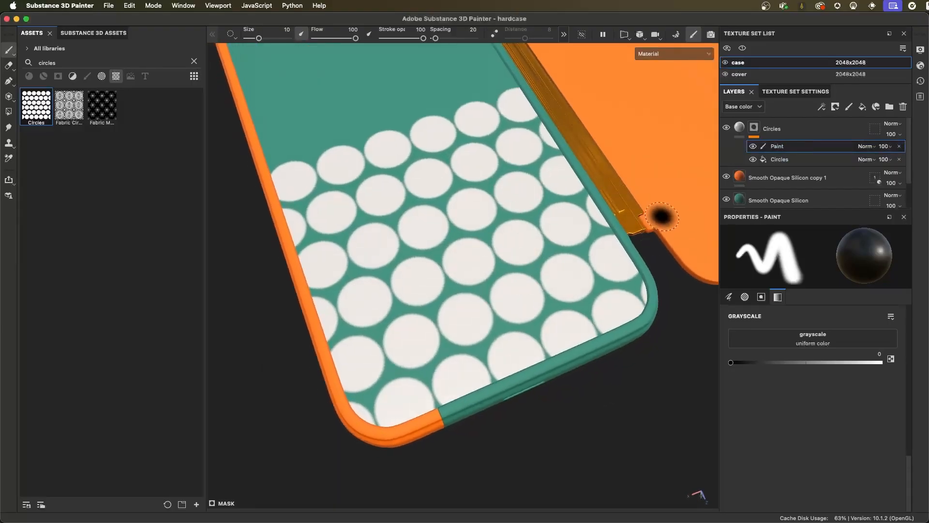
- Try raising the circle fill's UV tiling to 4.91, and undo the change
click(780, 159)
alt+drag(608, 356, 558, 280)
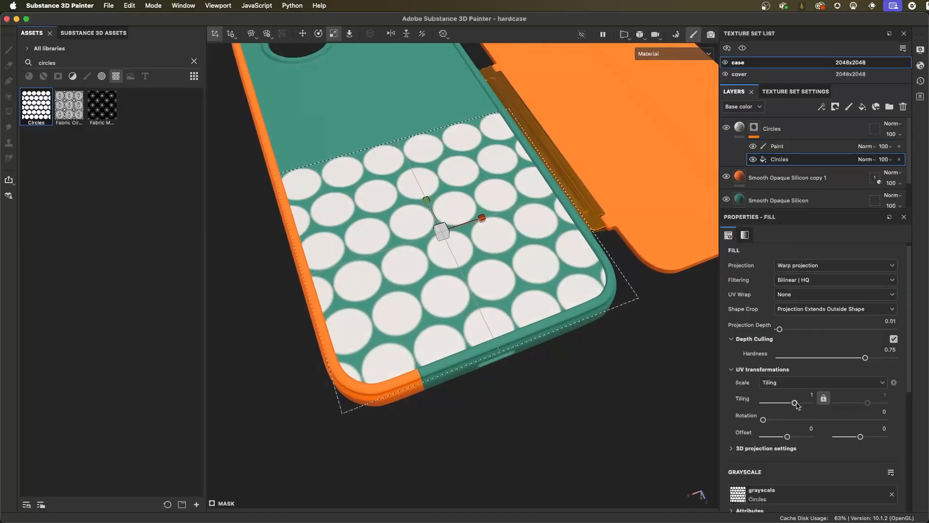
drag(796, 404, 801, 404)
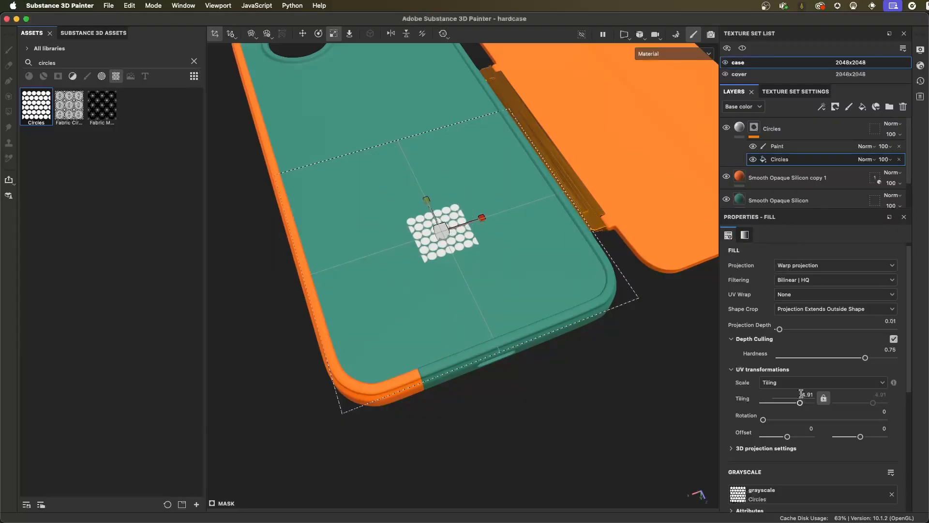
key(super+z)
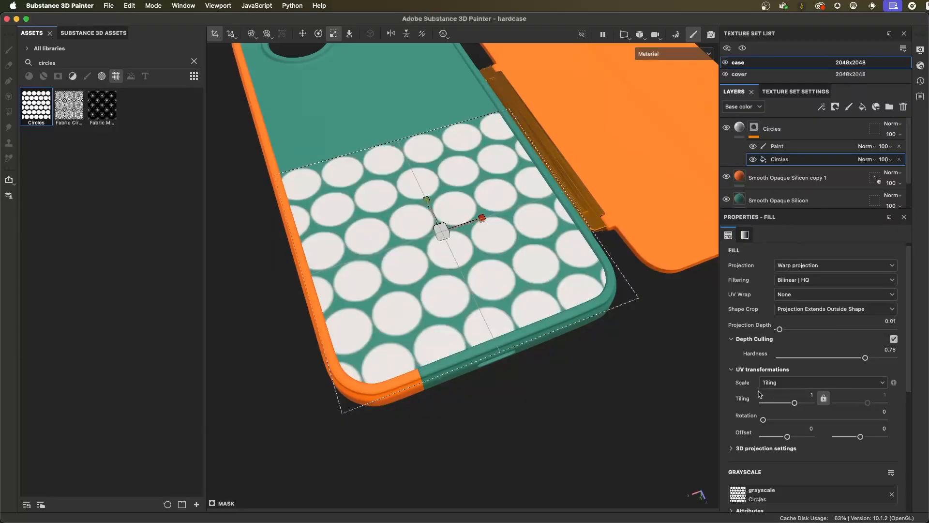
- Set the Tile parameter of the mask's Circles pattern to 24 for much smaller circles
click(745, 234)
click(728, 234)
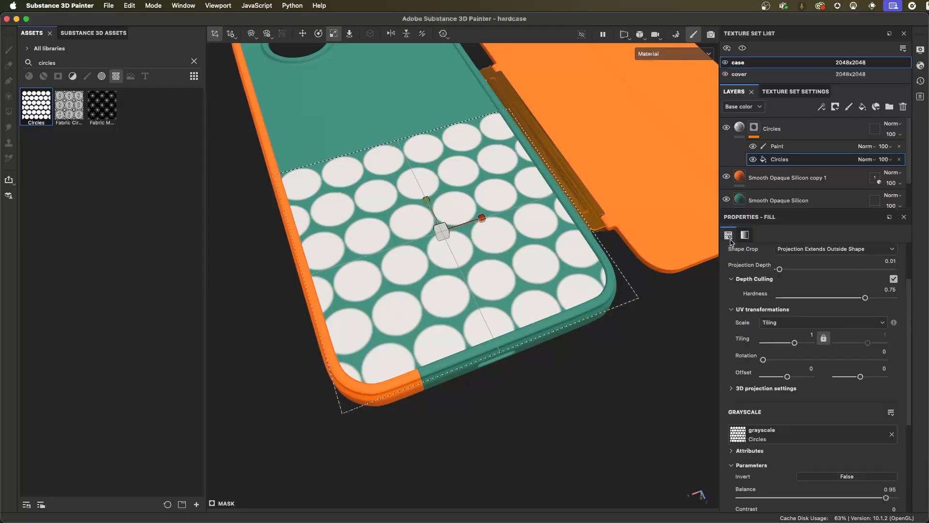
click(745, 234)
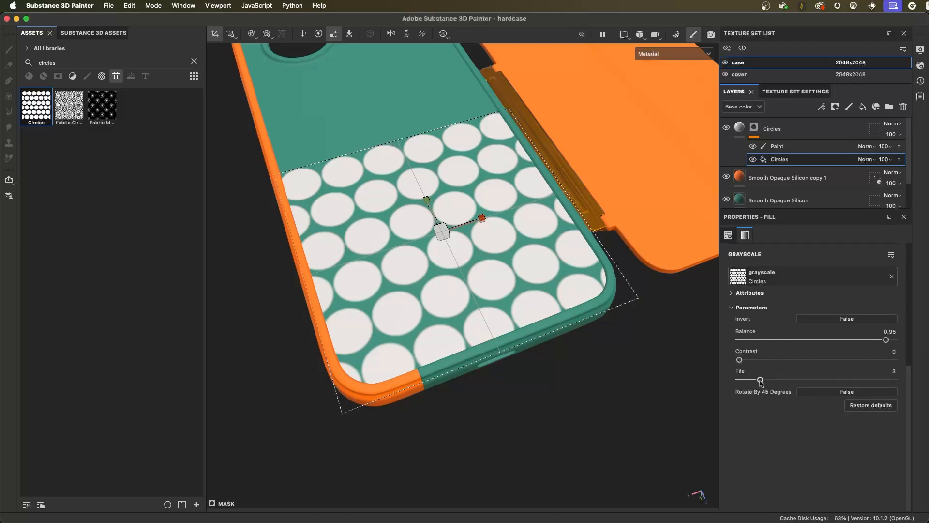
drag(760, 380, 919, 393)
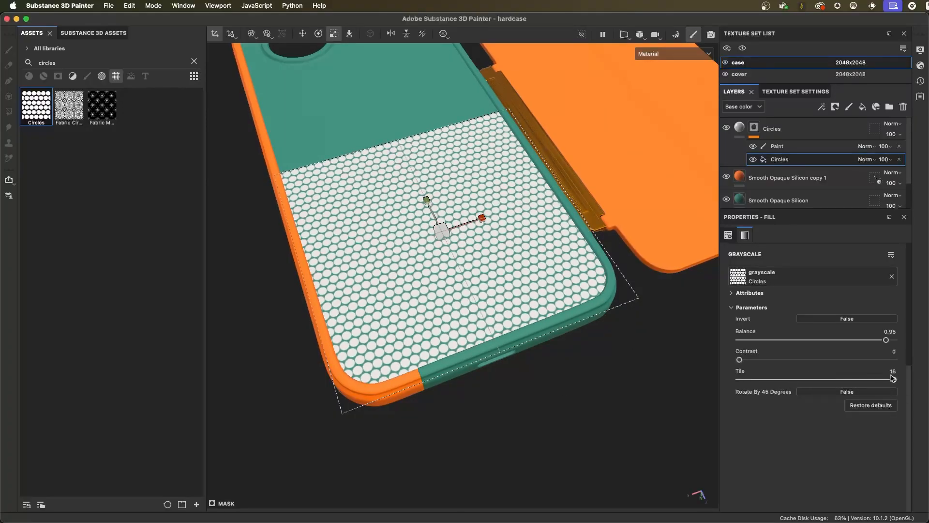
drag(885, 371, 901, 373)
text(24)
key(Return)
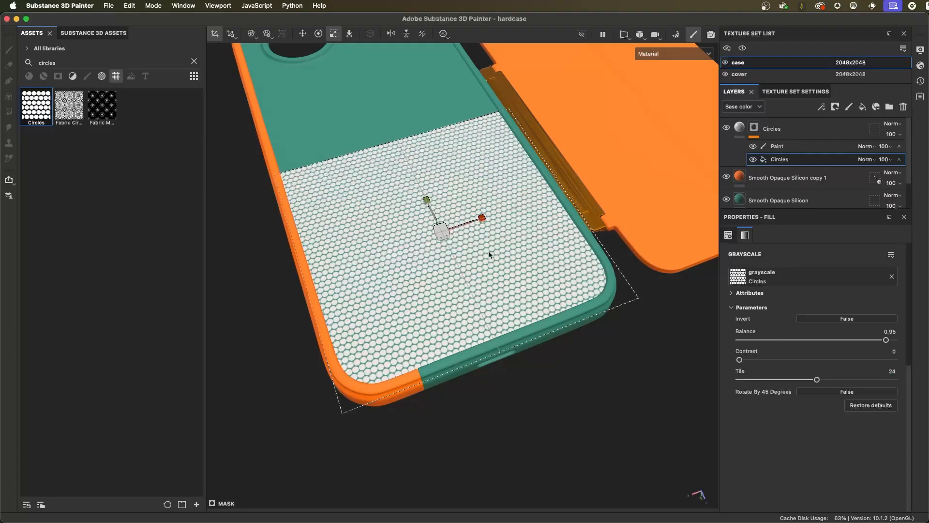
alt+drag(467, 275, 586, 324)
alt+right_drag(586, 324, 585, 338)
alt+drag(585, 339, 585, 321)
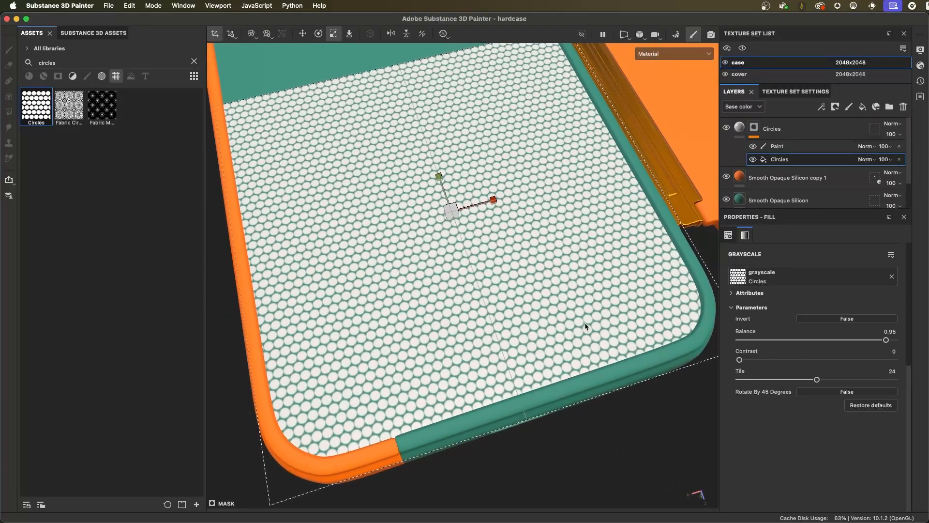
alt+right_drag(538, 270, 593, 297)
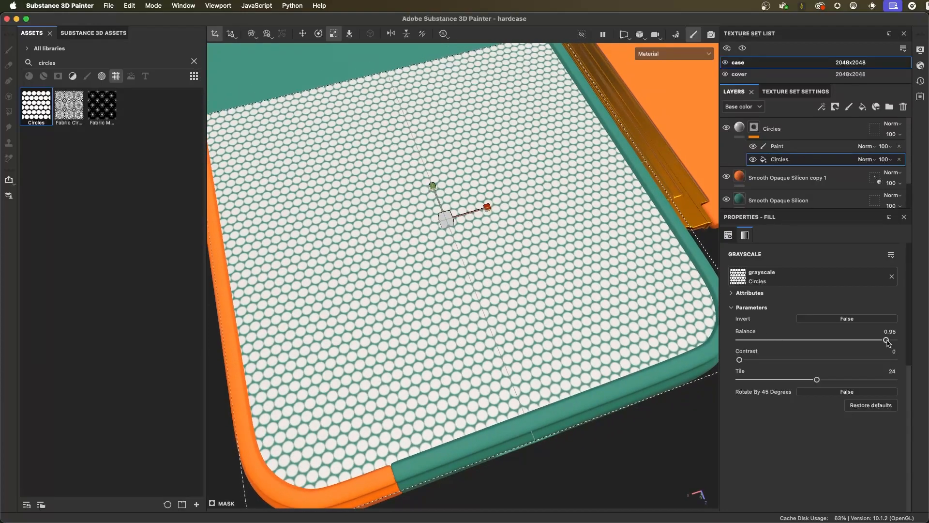
- Set the mask pattern's contrast to 0.95 and balance to 0.69 for smaller, sharper circles
drag(886, 340, 825, 345)
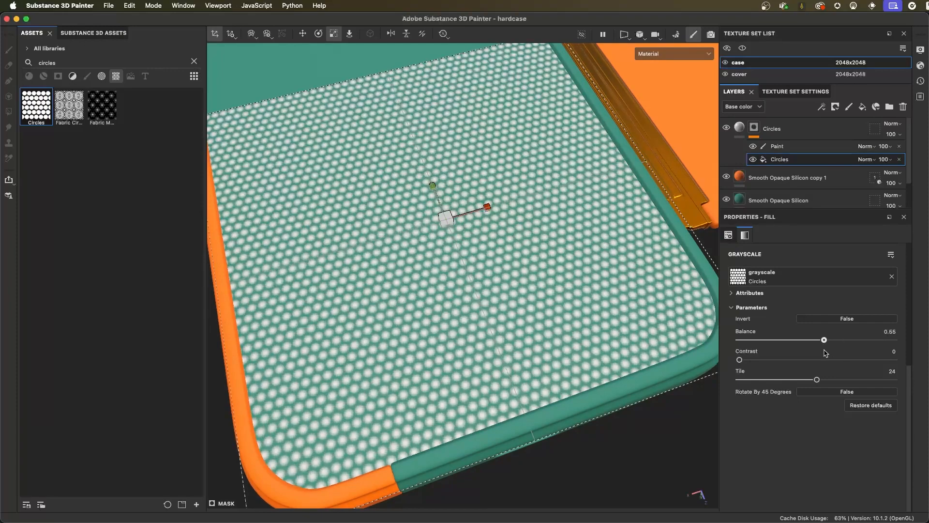
scroll(582, 356, up, 3)
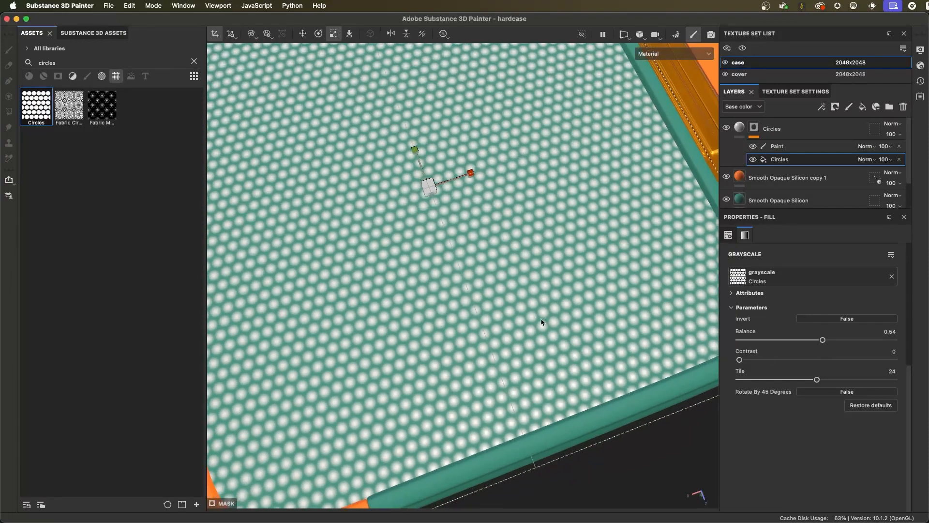
alt+right_drag(528, 316, 525, 323)
alt+drag(524, 324, 543, 338)
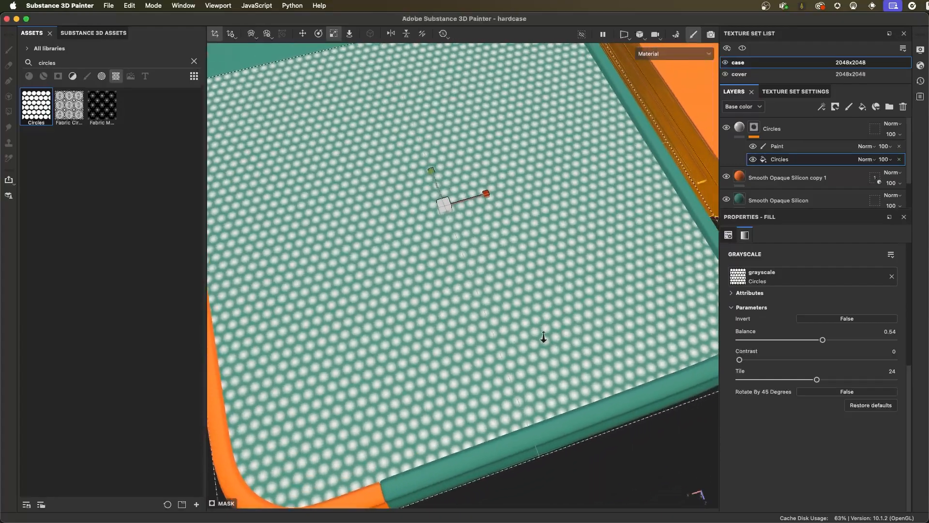
alt+right_drag(543, 338, 564, 329)
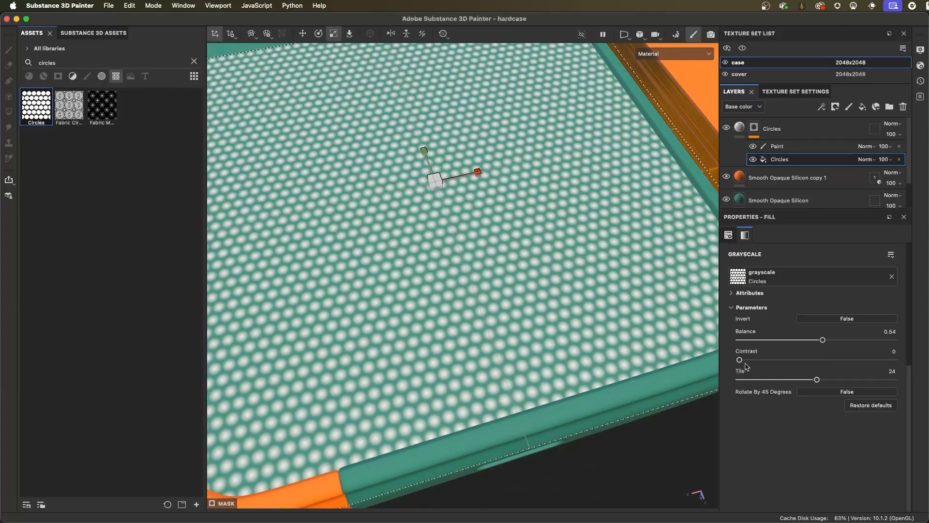
drag(739, 359, 886, 362)
scroll(448, 268, down, 5)
alt+drag(448, 268, 508, 302)
alt+right_drag(508, 302, 523, 335)
alt+drag(522, 335, 502, 339)
drag(823, 340, 846, 341)
alt+drag(484, 317, 556, 308)
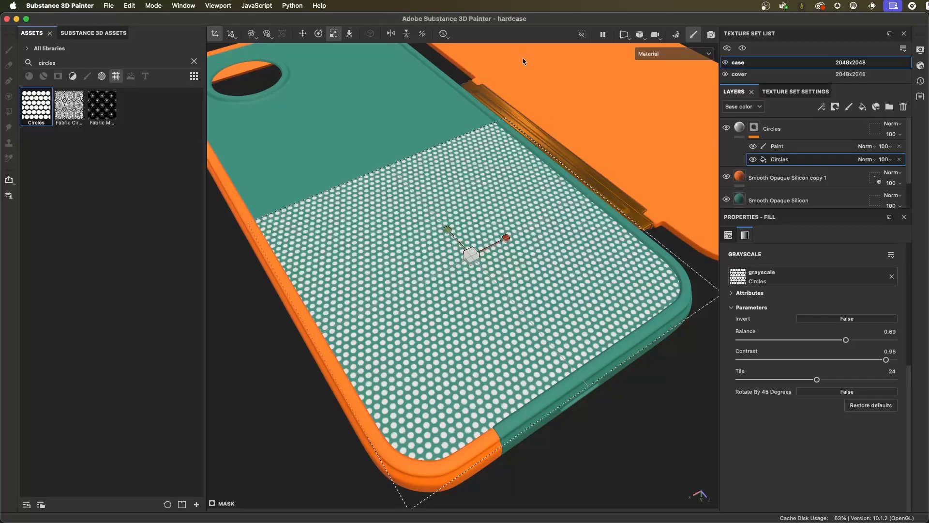
- Try a red base color on the Circles layer's material
click(742, 130)
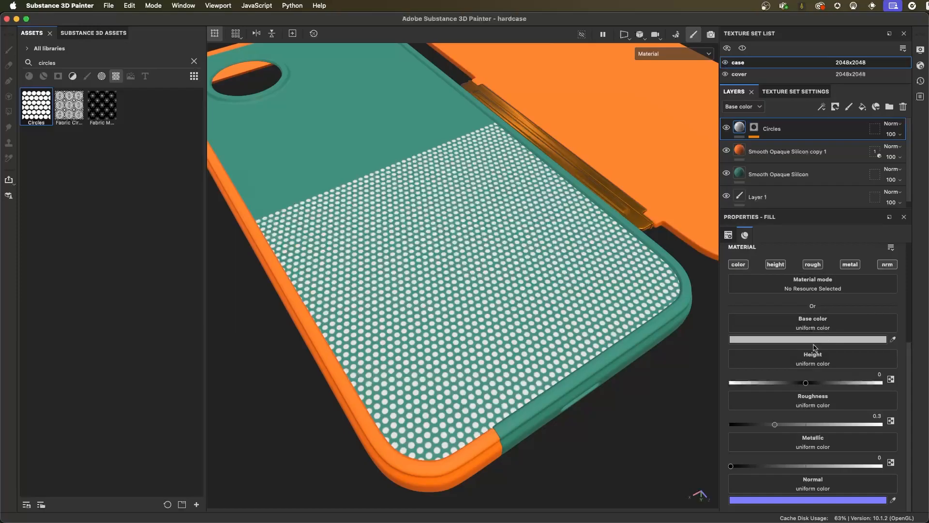
click(737, 340)
click(670, 188)
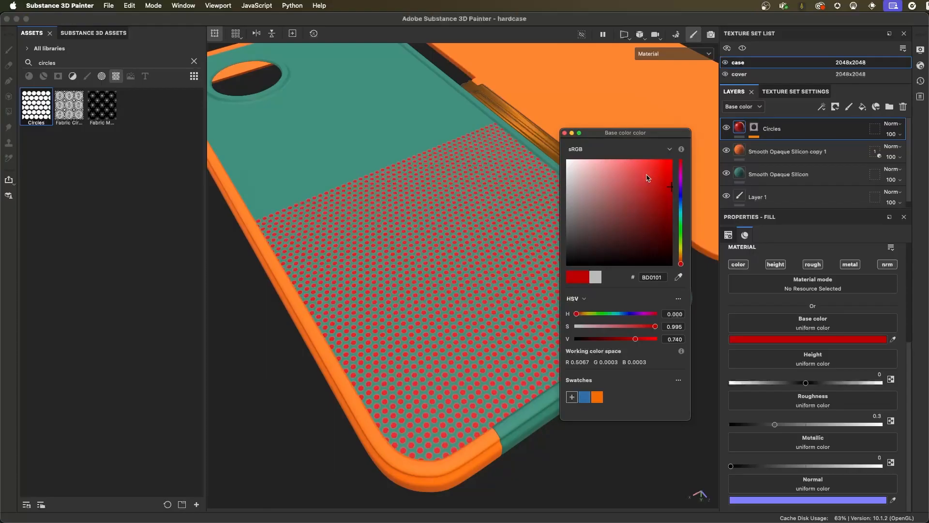
click(564, 133)
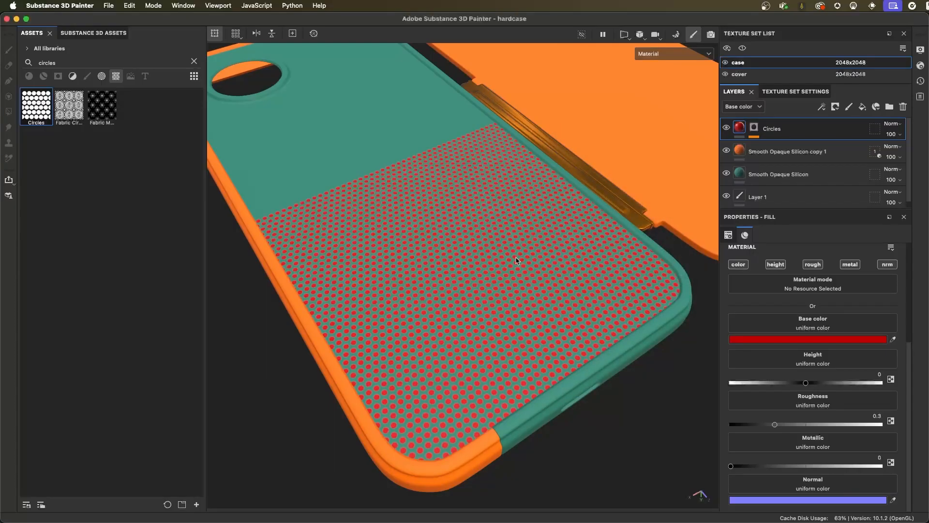
- Disable the Circles layer's color, roughness, metallic and normal channels, keeping only height active
click(740, 267)
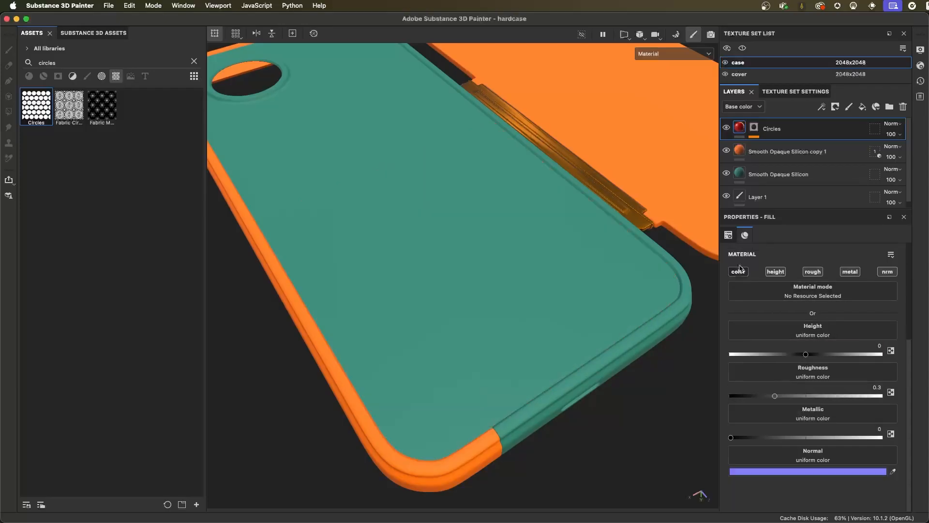
click(816, 276)
click(849, 272)
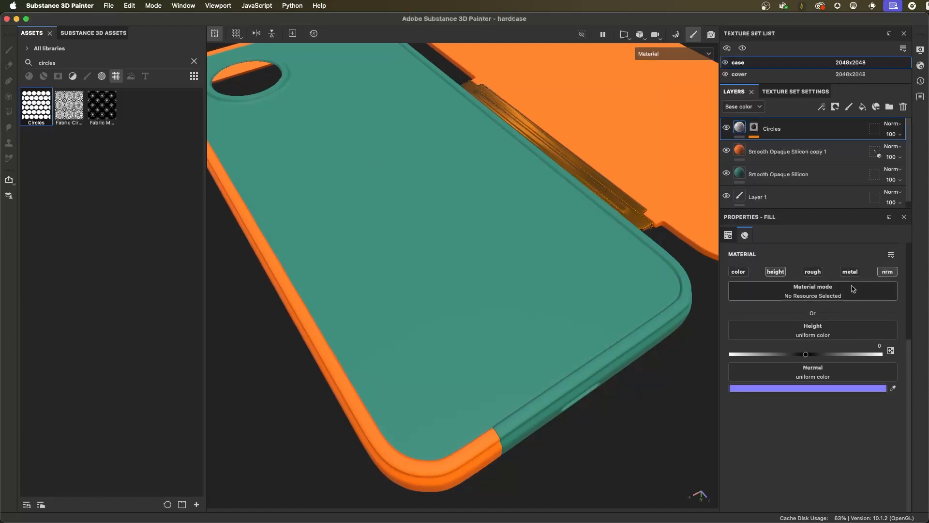
click(887, 272)
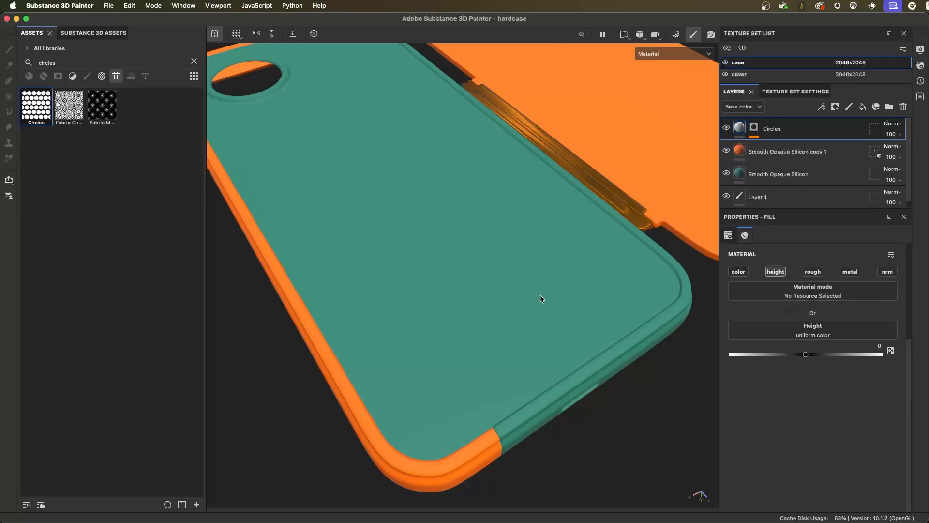
- Try raising the Circles layer's height to about 0.42 to emboss the pattern on the case back
scroll(552, 319, up, 5)
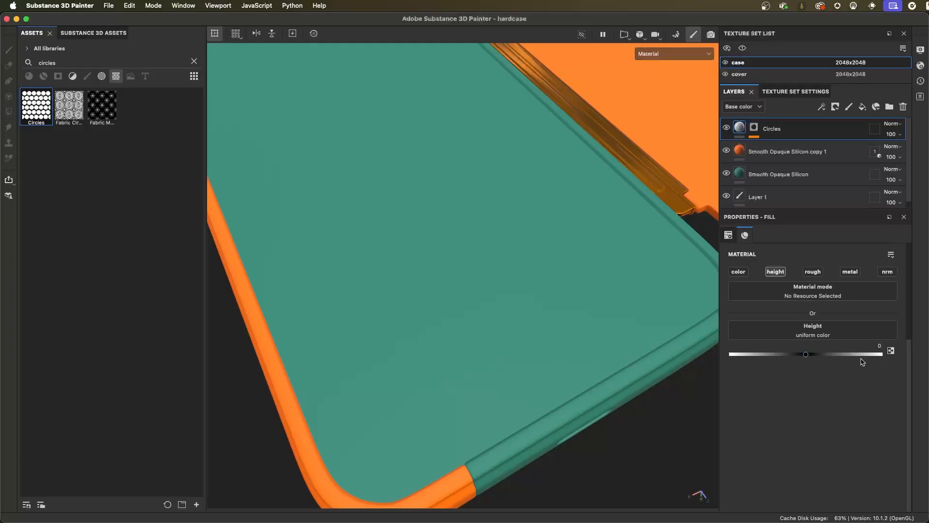
drag(807, 356, 839, 361)
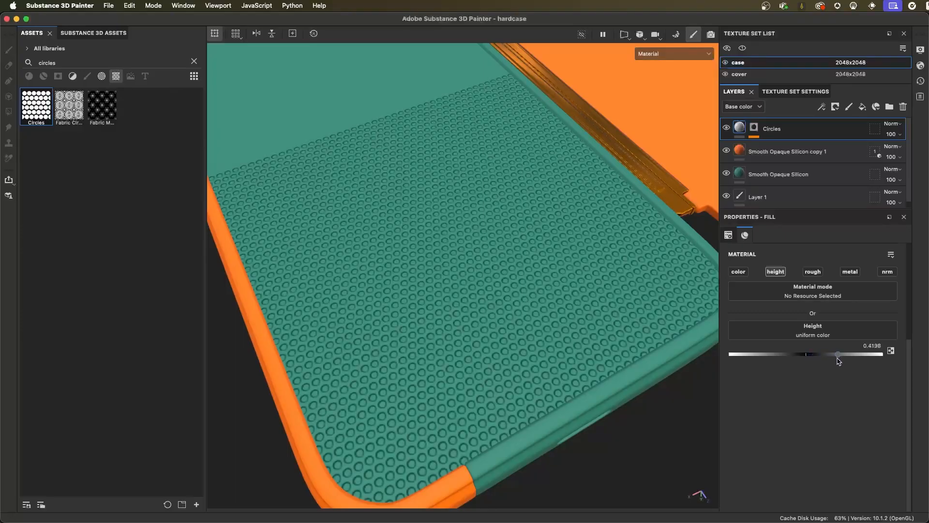
scroll(629, 352, down, 5)
alt+drag(531, 290, 552, 301)
alt+drag(599, 323, 579, 320)
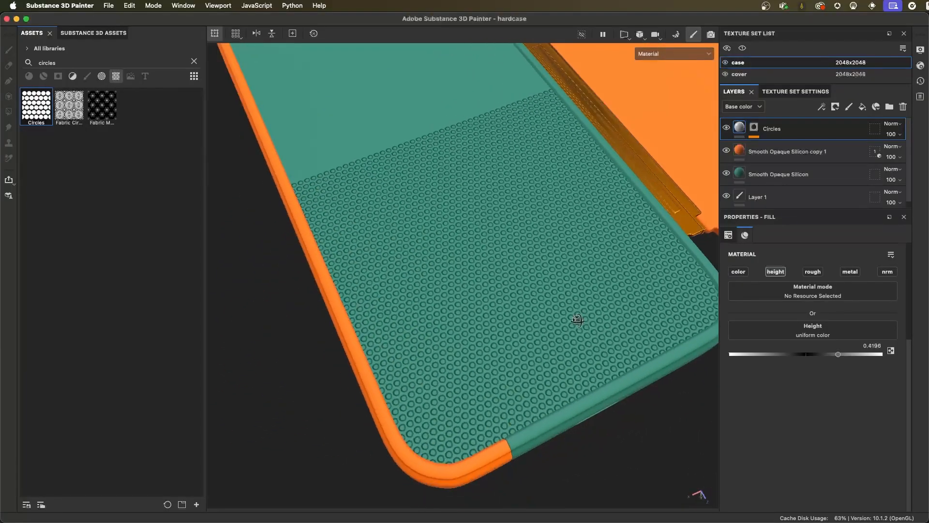
alt+drag(557, 320, 563, 297)
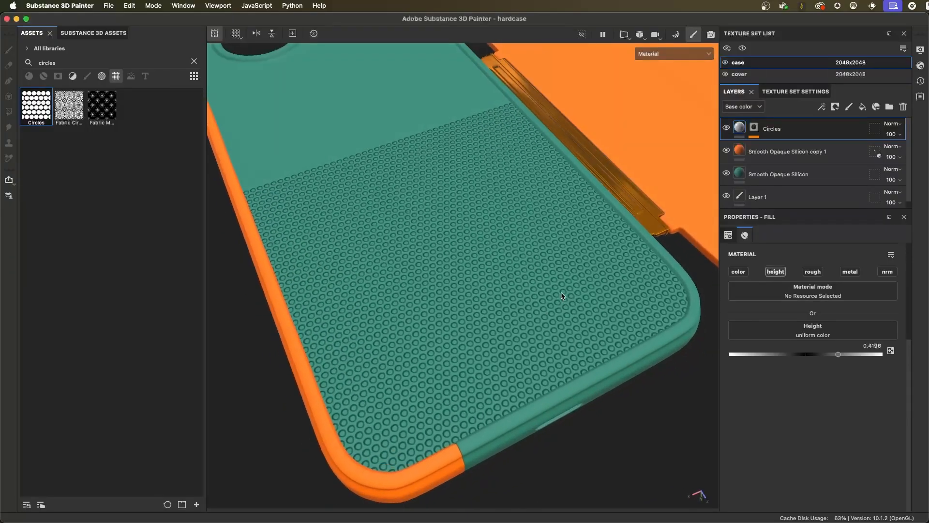
alt+drag(556, 291, 521, 297)
- Examine the raised circle pattern up close and check the shader settings
scroll(527, 314, up, 3)
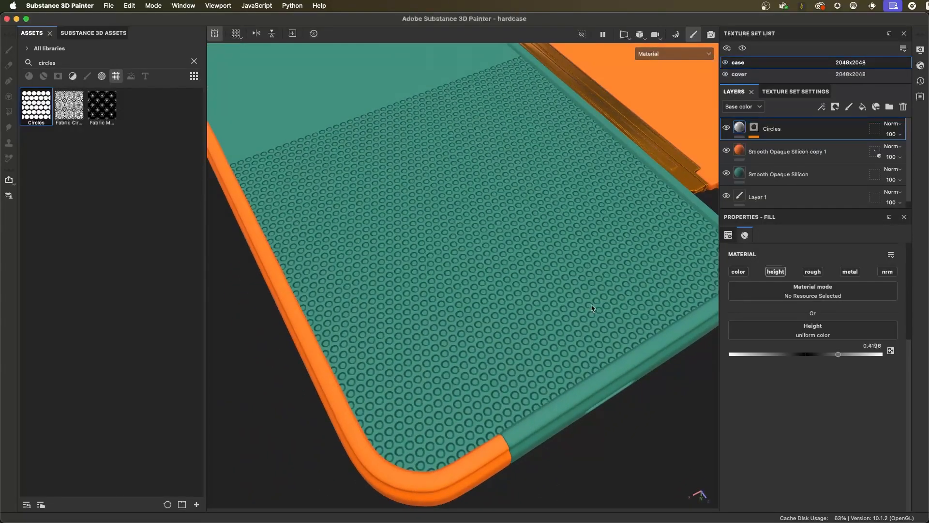
scroll(583, 306, up, 1)
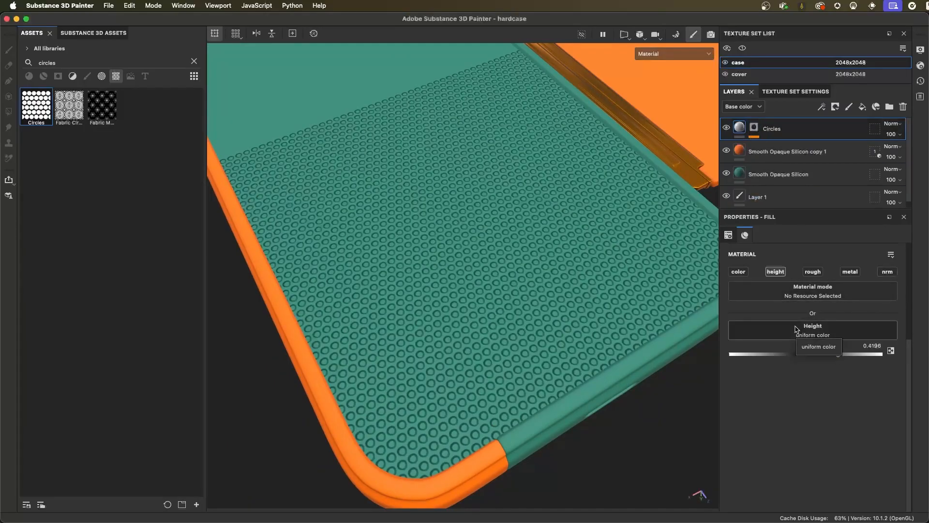
scroll(576, 232, up, 1)
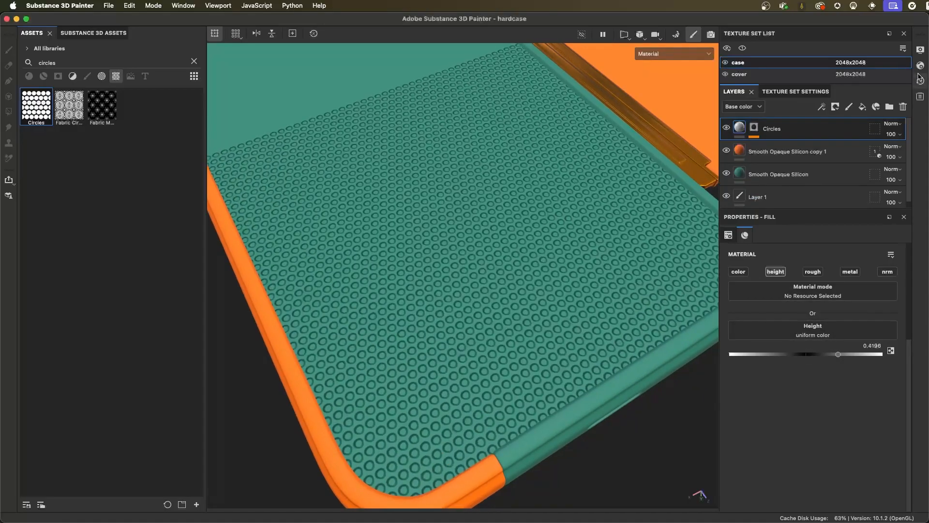
click(920, 66)
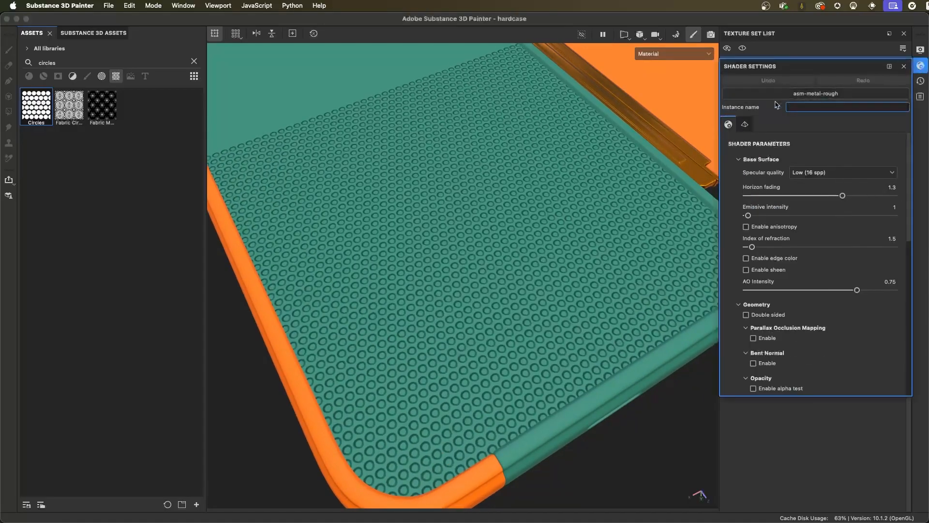
click(904, 66)
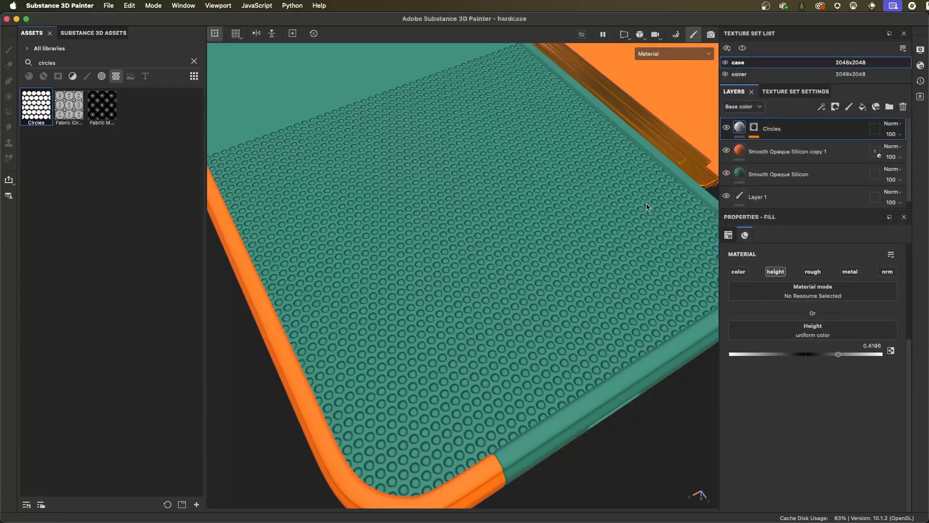
scroll(521, 293, down, 2)
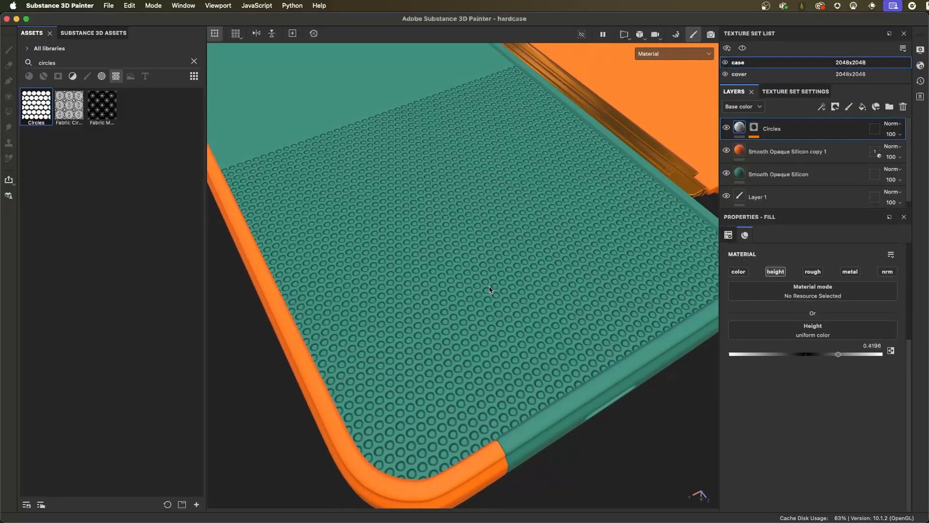
alt+drag(551, 311, 584, 302)
alt+drag(547, 266, 556, 288)
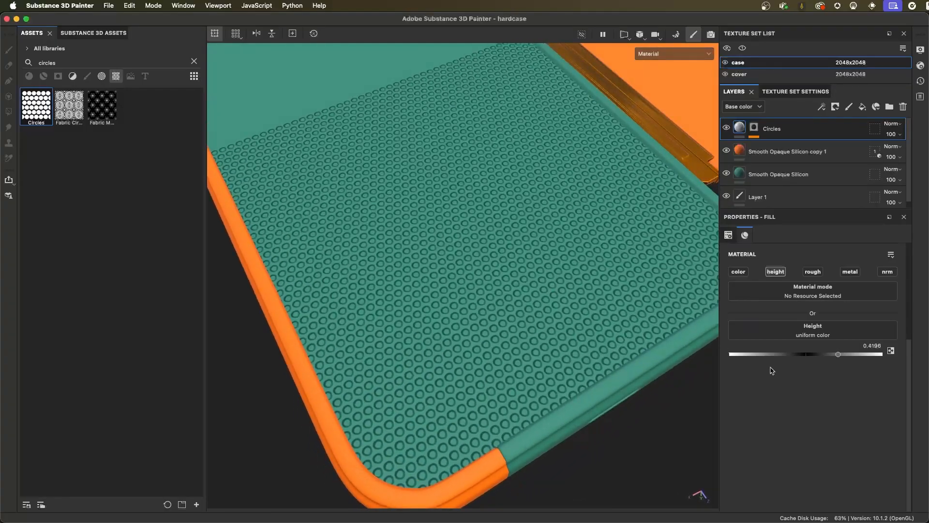
- Lower the Circles layer's height to 0.1861 for a subtler relief
click(837, 354)
mouse_move(838, 355)
mouse_down()
mouse_move(812, 356)
mouse_move(820, 356)
mouse_up()
alt+drag(669, 367, 545, 294)
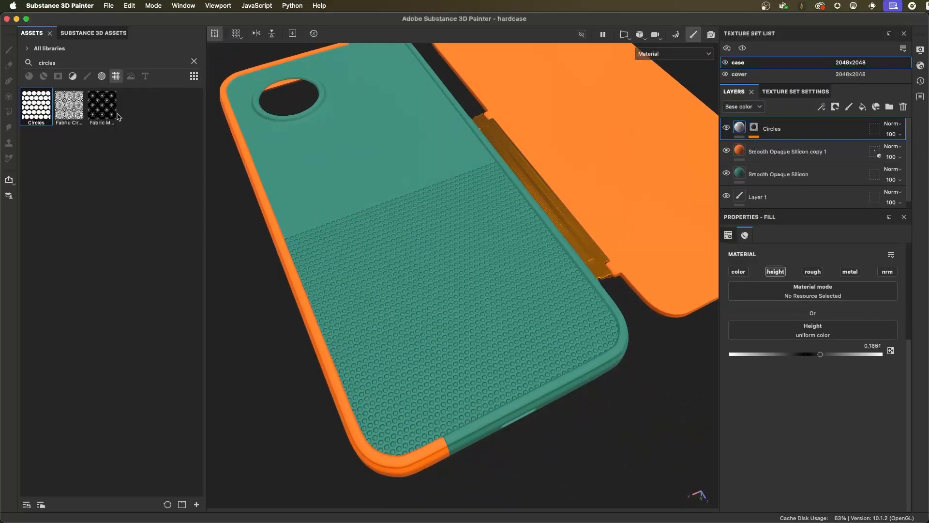
- Review the Circles fill settings in the layer's mask, return to its material, and inspect the relief on the case back
click(754, 128)
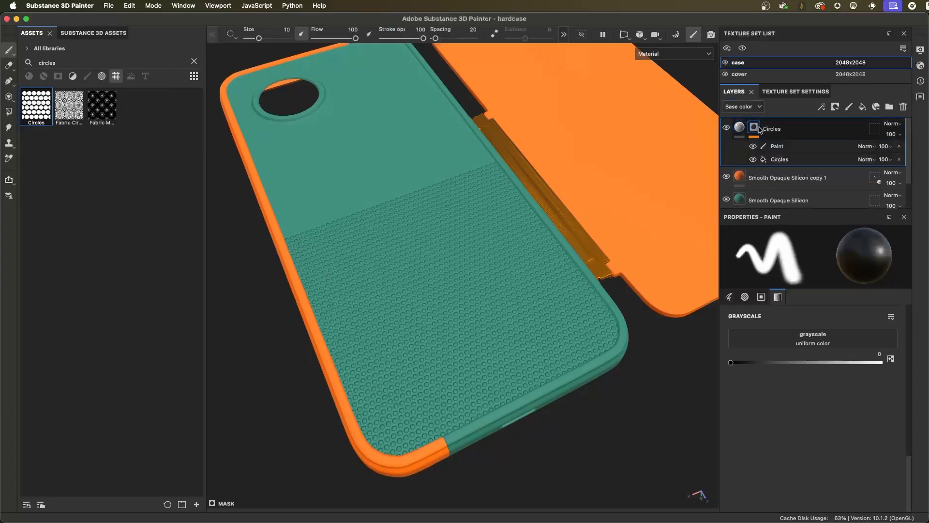
click(782, 163)
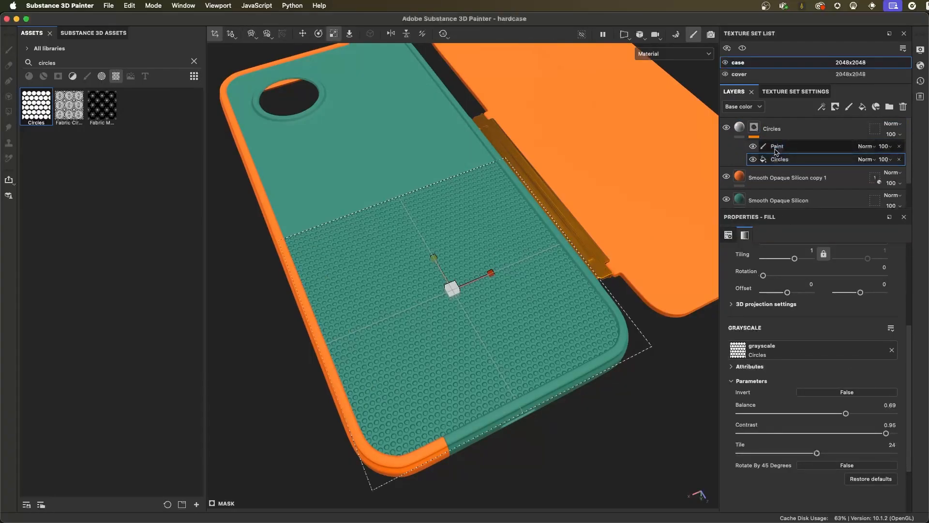
click(742, 129)
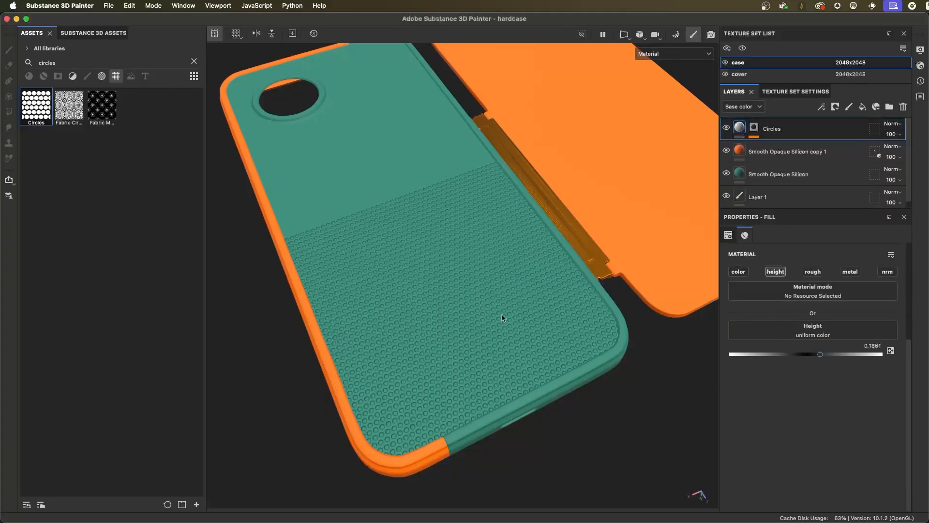
alt+drag(463, 306, 489, 326)
alt+right_drag(489, 325, 497, 327)
alt+drag(498, 328, 493, 309)
alt+right_drag(494, 308, 533, 290)
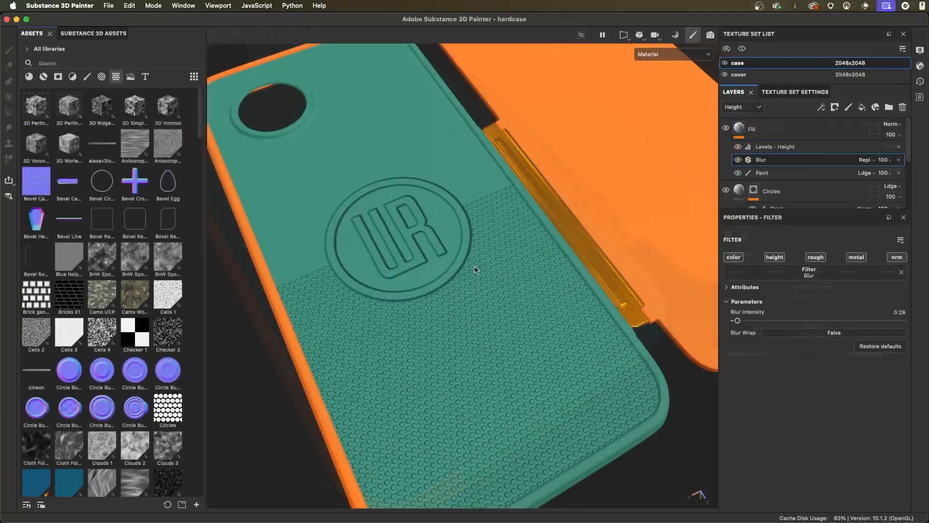
- Examine the round logo relief on the case back where it meets the circle pattern
alt+drag(402, 232, 410, 249)
alt+right_drag(436, 256, 460, 262)
alt+middle_drag(459, 261, 472, 259)
alt+drag(473, 258, 453, 261)
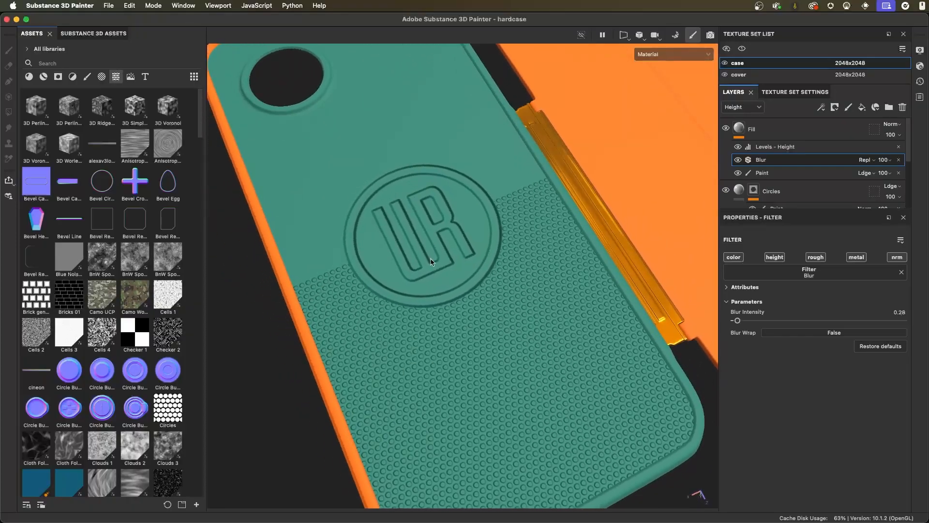
alt+right_drag(453, 261, 473, 271)
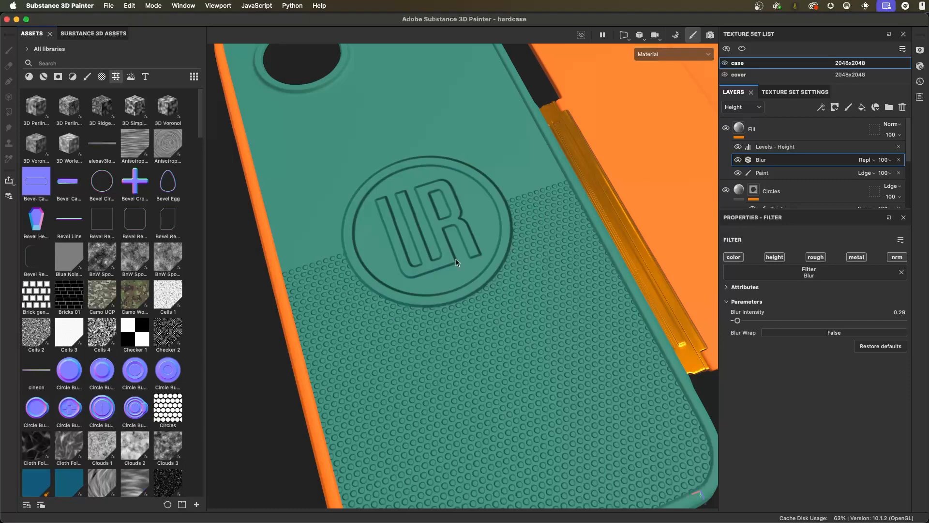
- Place WR_Logos.ai from the illustrator folder as a decal on the case back, straddling the edge of the circle pattern
alt+drag(444, 236, 563, 285)
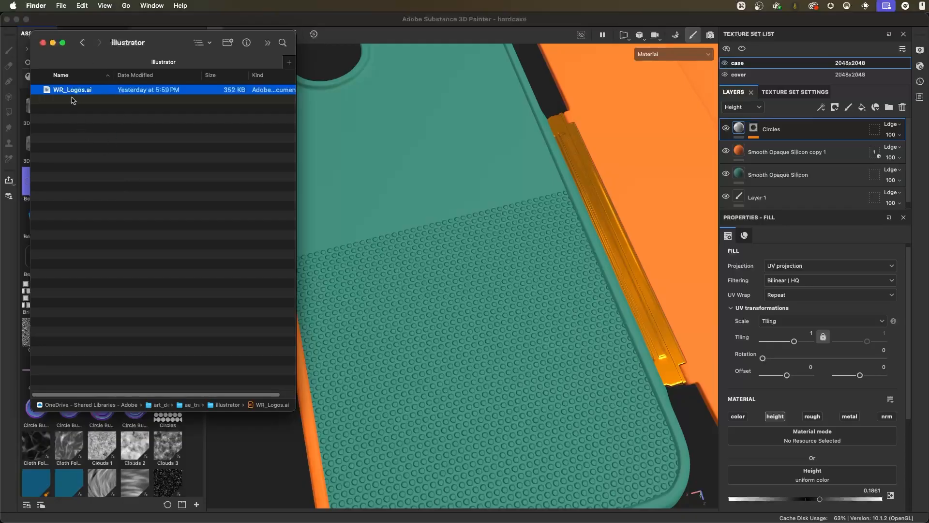
mouse_move(57, 93)
mouse_down()
mouse_move(145, 152)
mouse_move(133, 143)
mouse_move(428, 189)
mouse_move(446, 245)
mouse_move(456, 243)
mouse_move(446, 232)
mouse_move(451, 220)
mouse_move(431, 232)
mouse_move(565, 146)
mouse_move(632, 145)
mouse_move(605, 145)
mouse_move(407, 257)
mouse_move(423, 229)
mouse_up()
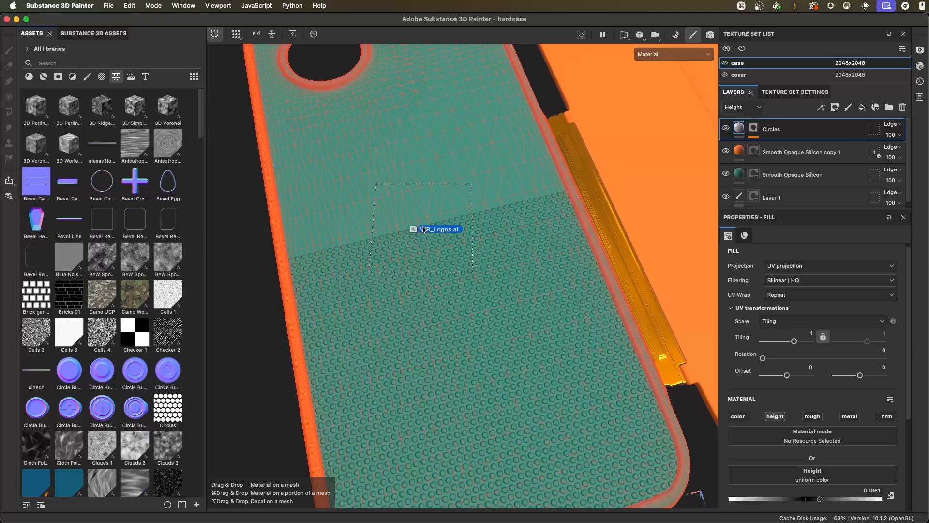
mouse_move(424, 229)
mouse_down()
mouse_move(769, 166)
mouse_move(804, 131)
mouse_move(802, 202)
mouse_move(806, 137)
mouse_move(753, 128)
mouse_up()
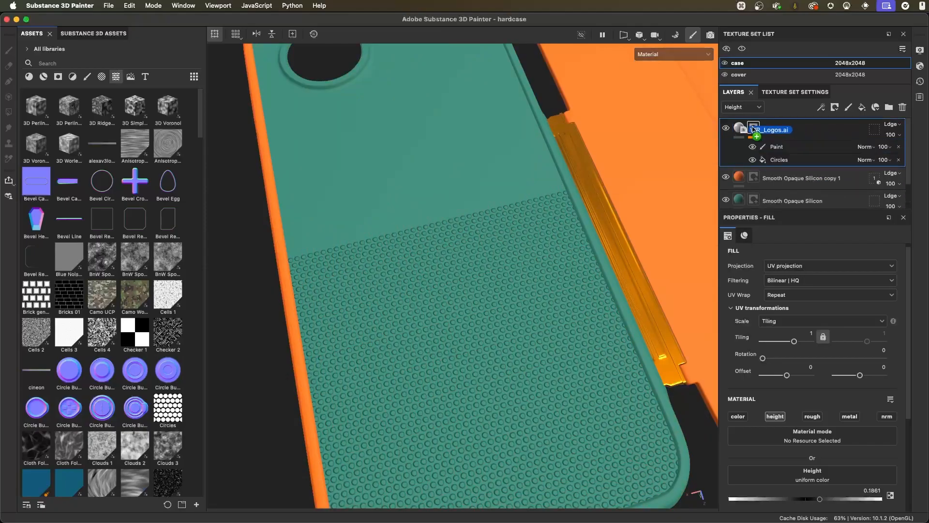
drag(753, 127, 408, 218)
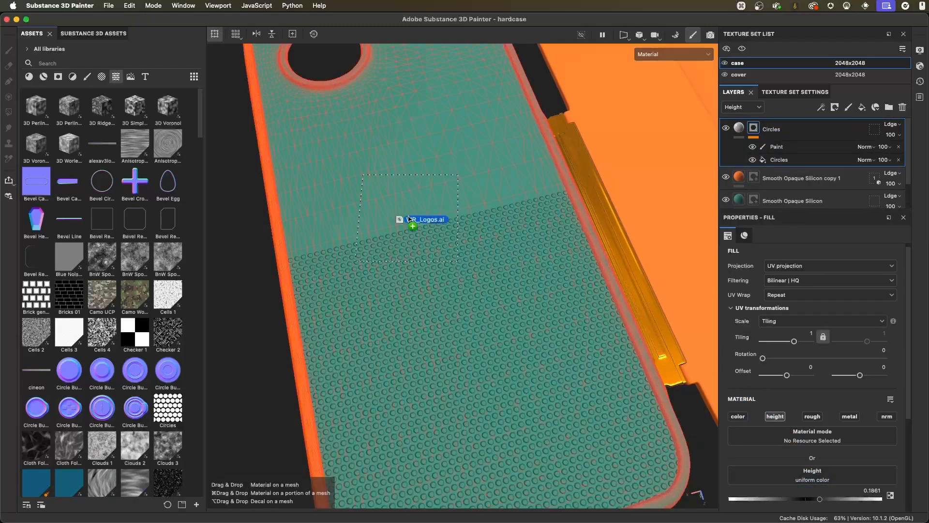
drag(408, 219, 436, 223)
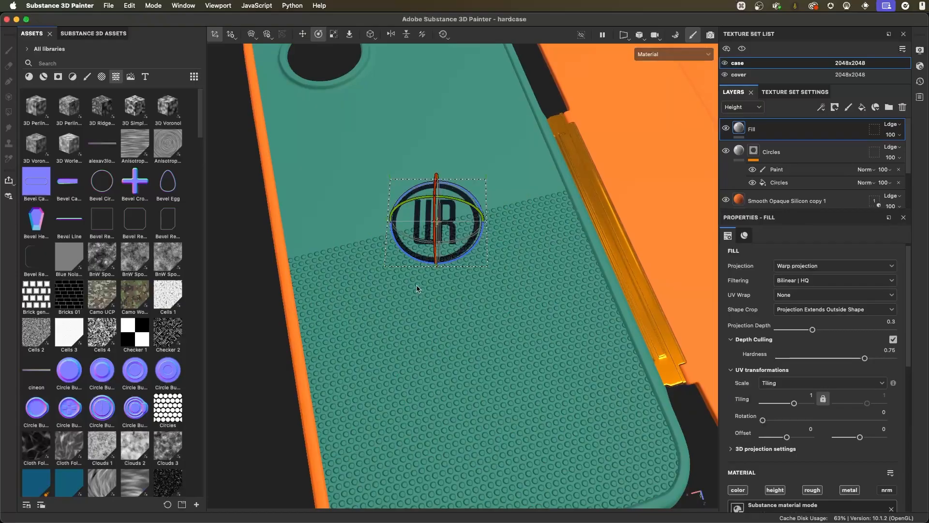
- Rename the decal's new fill layer as logo
alt+drag(438, 225, 466, 186)
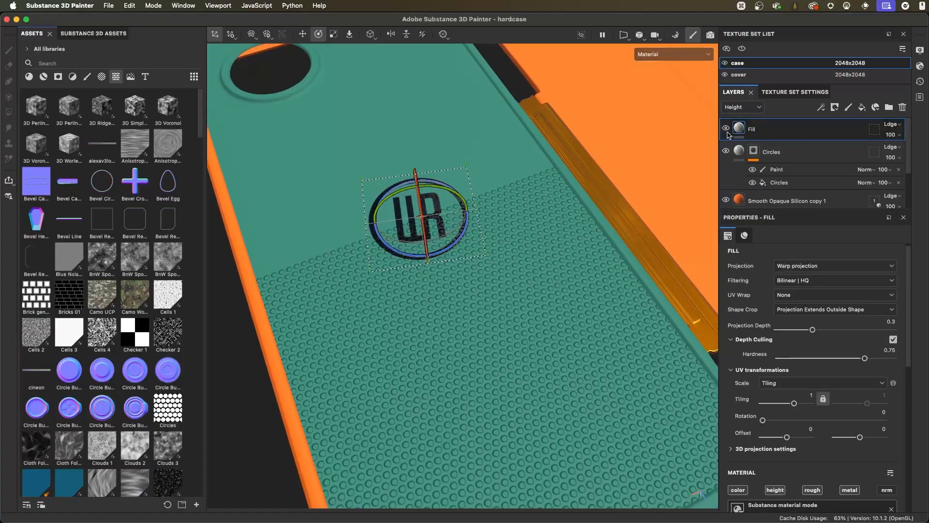
double_click(808, 131)
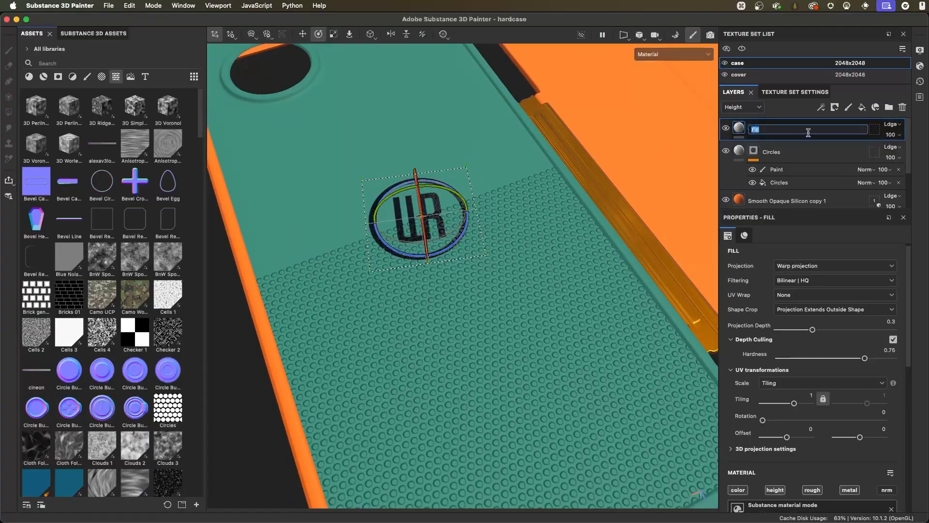
text(logo)
key(Return)
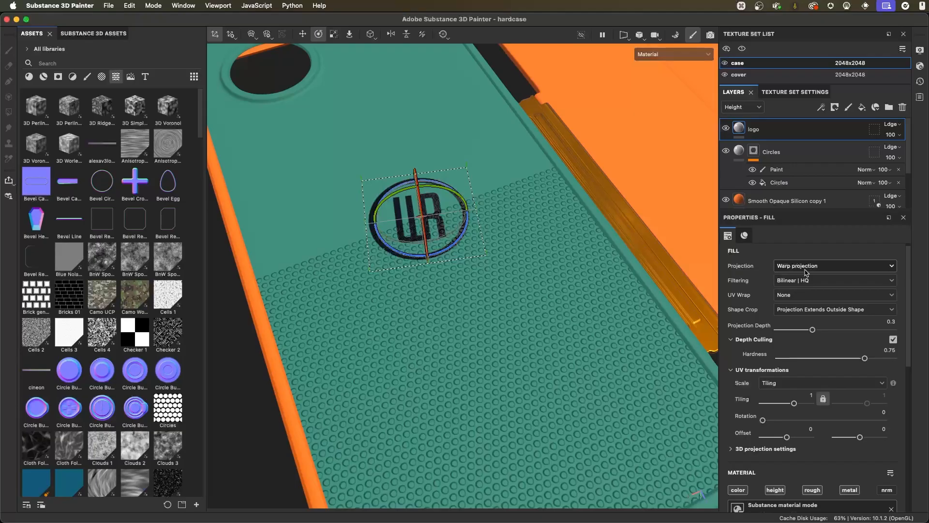
- Enlarge the logo decal to roughly one and a half times its size and centre it across the circle pattern's upper edge
alt+drag(457, 238, 532, 266)
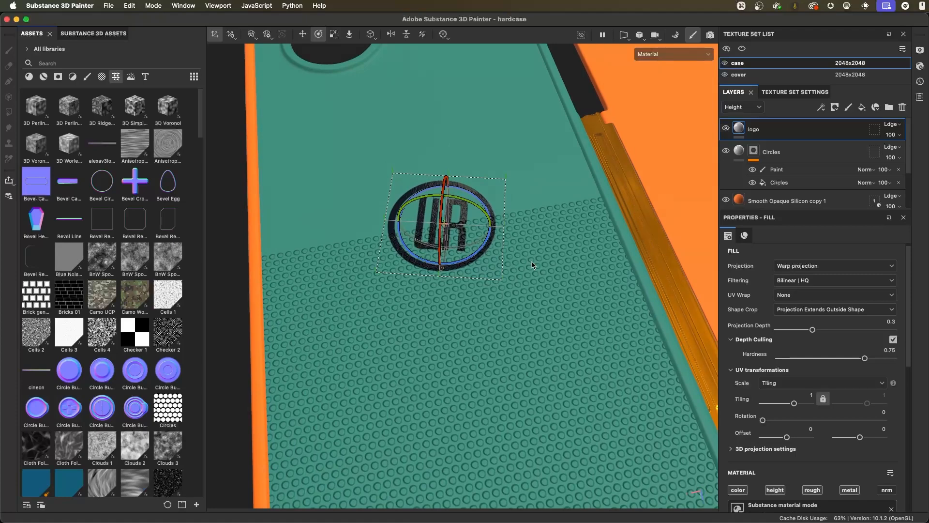
key(r)
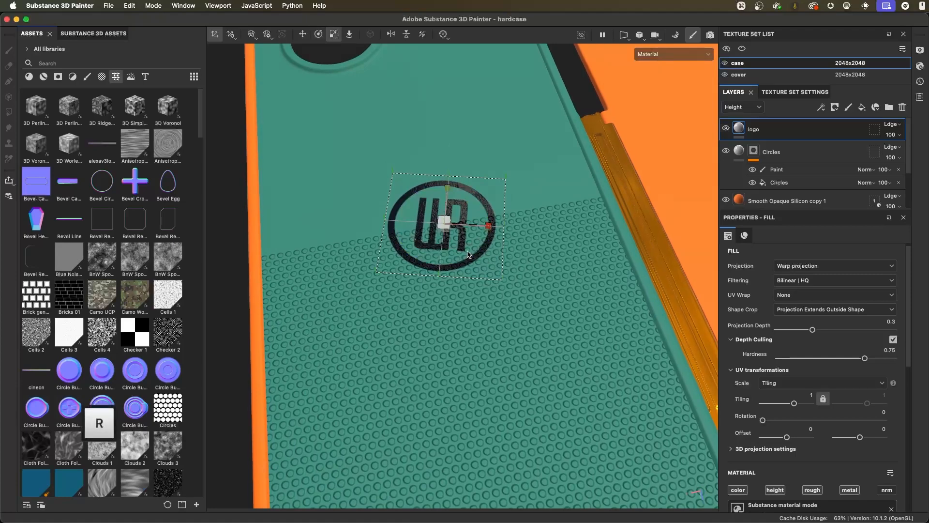
alt+drag(484, 248, 504, 259)
key(e)
key(w)
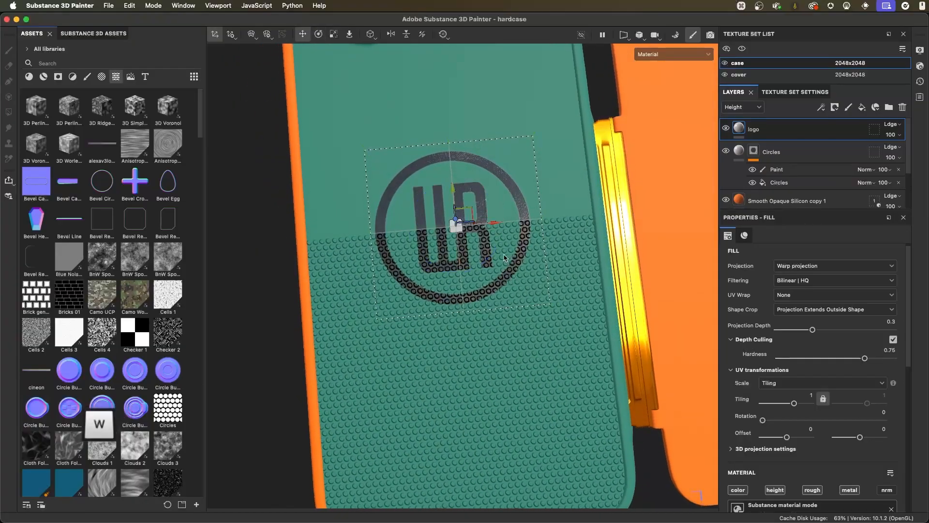
drag(495, 224, 484, 256)
key(r)
alt+drag(430, 280, 504, 274)
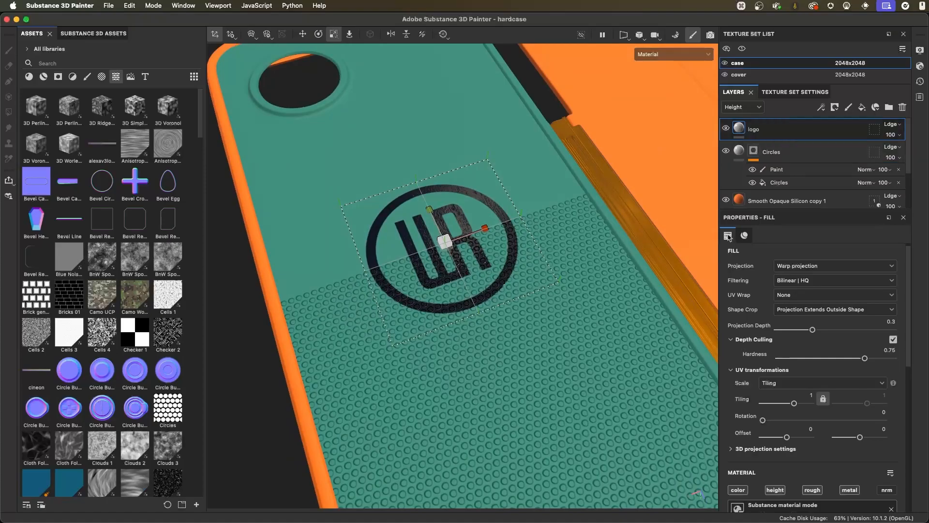
- Set the logo's roughness to 0.5092 and metallic to 0 in the Graphic to Material parameters
click(745, 236)
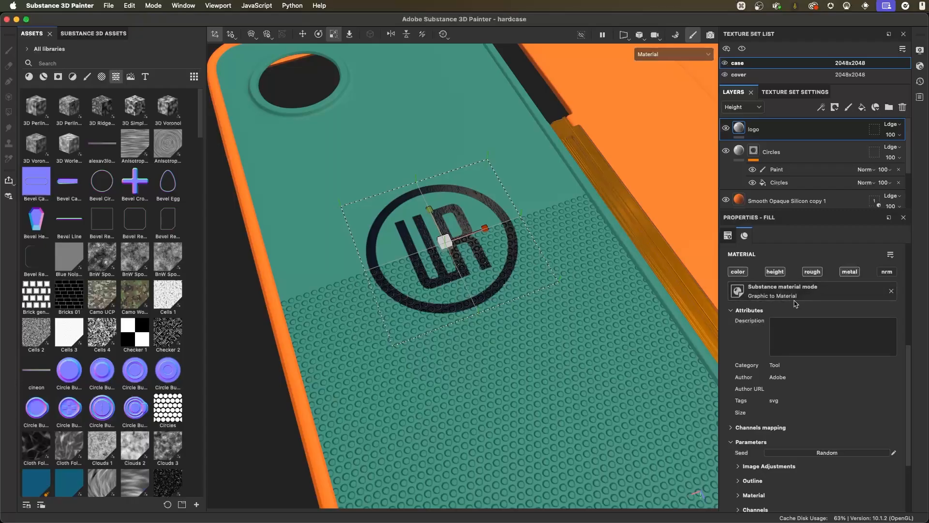
scroll(766, 389, down, 1)
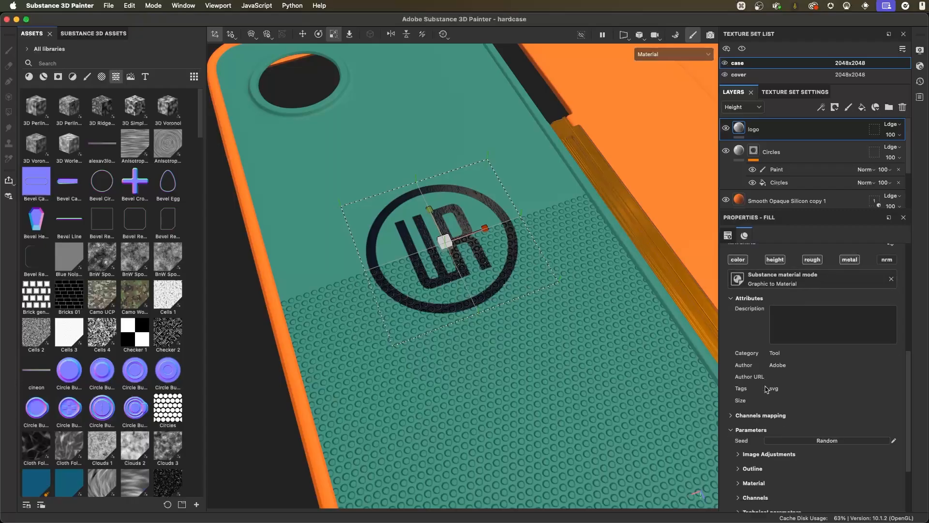
scroll(766, 388, down, 5)
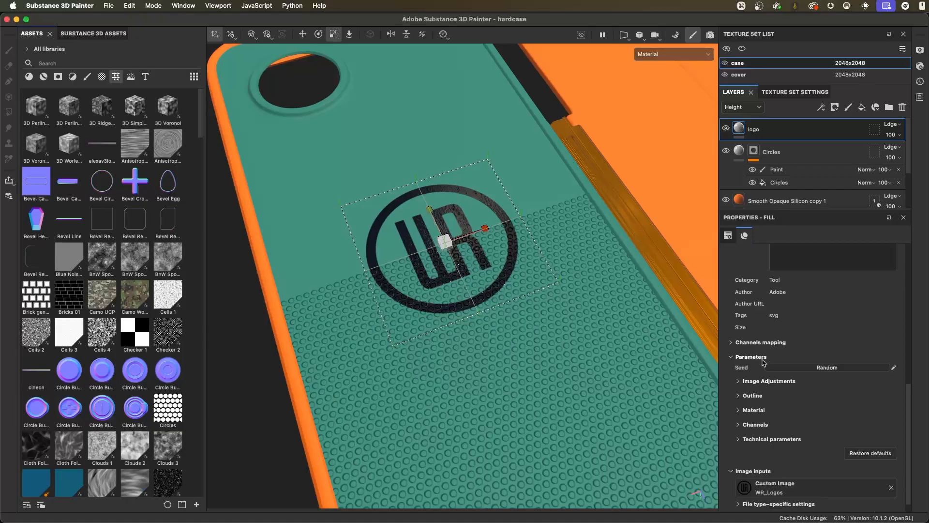
click(737, 410)
scroll(798, 366, down, 2)
alt+right_drag(452, 238, 573, 306)
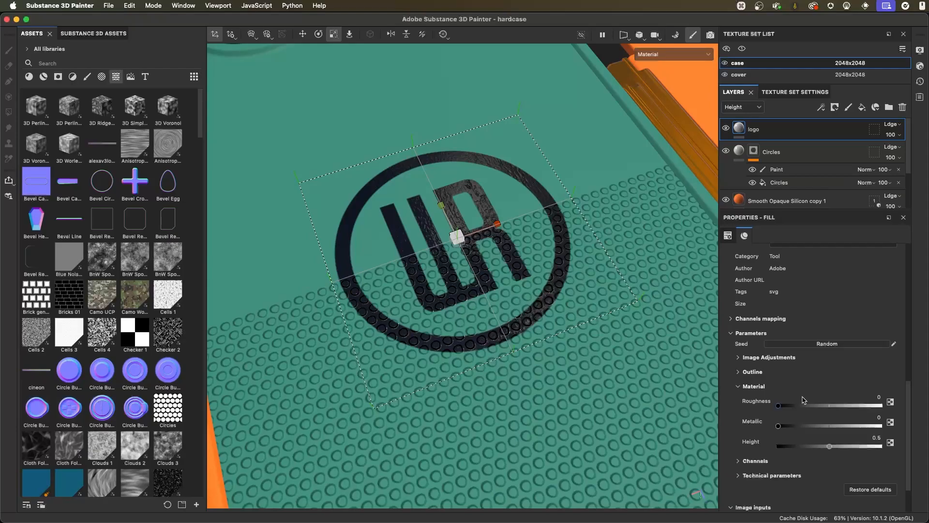
drag(778, 405, 830, 406)
mouse_move(778, 426)
mouse_down()
mouse_move(880, 426)
mouse_move(774, 426)
mouse_up()
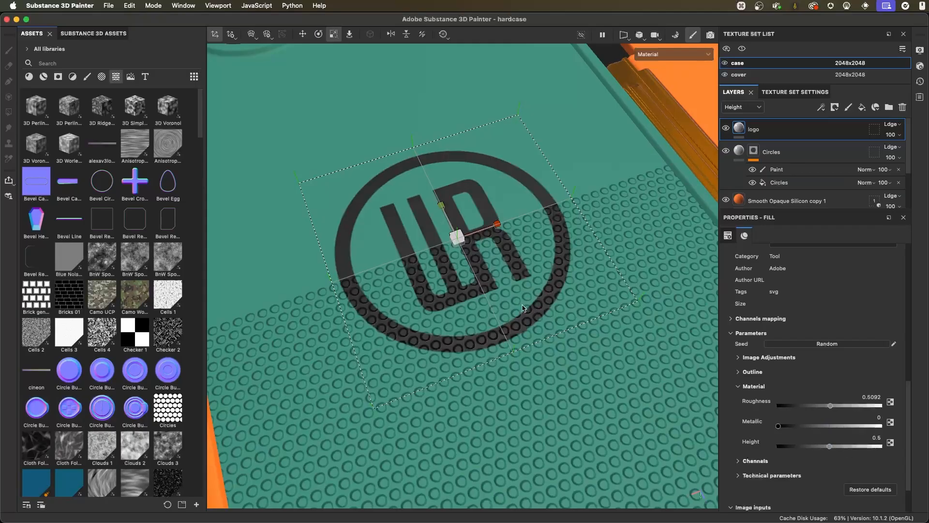
alt+right_drag(523, 308, 498, 286)
alt+drag(498, 285, 466, 259)
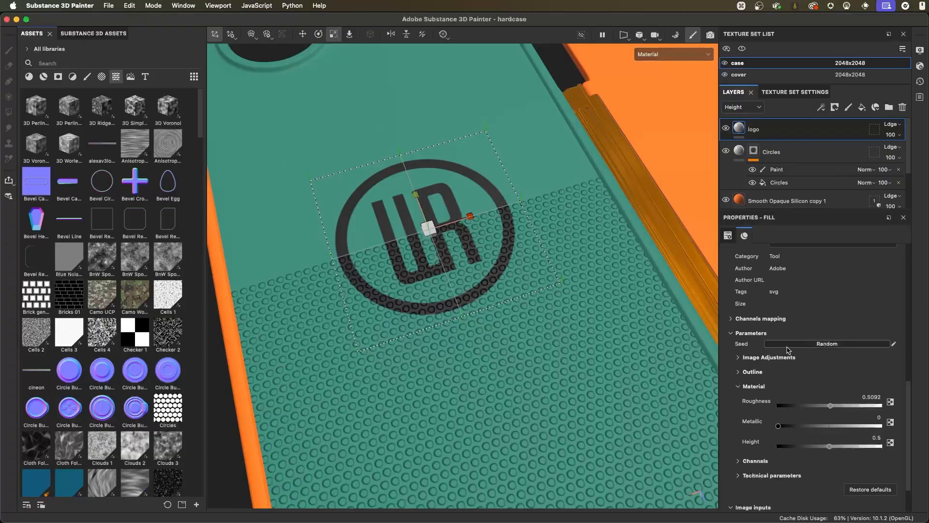
- Try an outline thickness of 0.17 on the logo decal and set it back to 0
click(738, 386)
click(738, 373)
scroll(792, 358, down, 2)
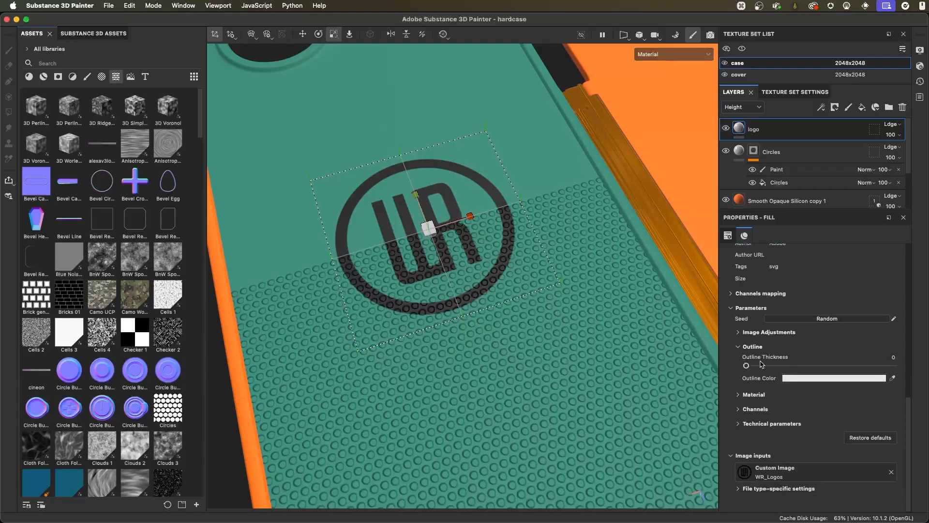
drag(745, 365, 771, 366)
alt+drag(494, 299, 545, 298)
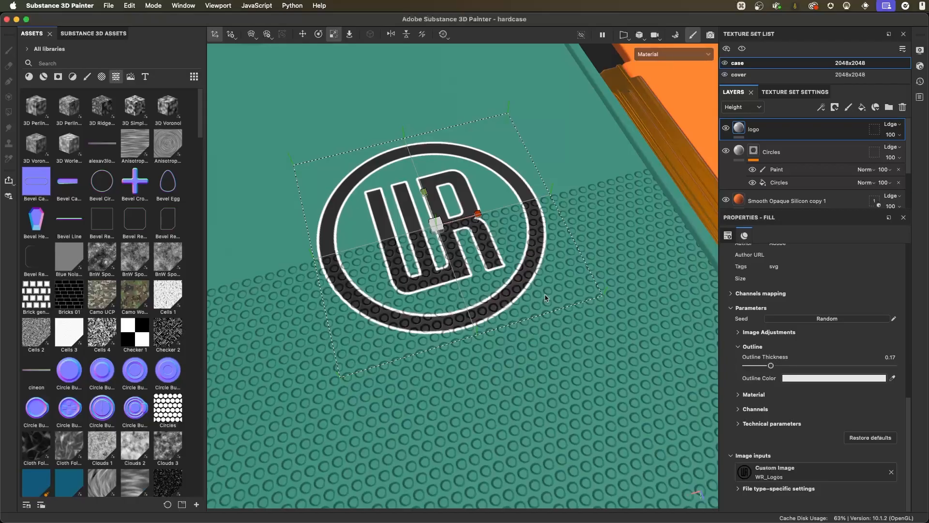
alt+drag(495, 262, 533, 268)
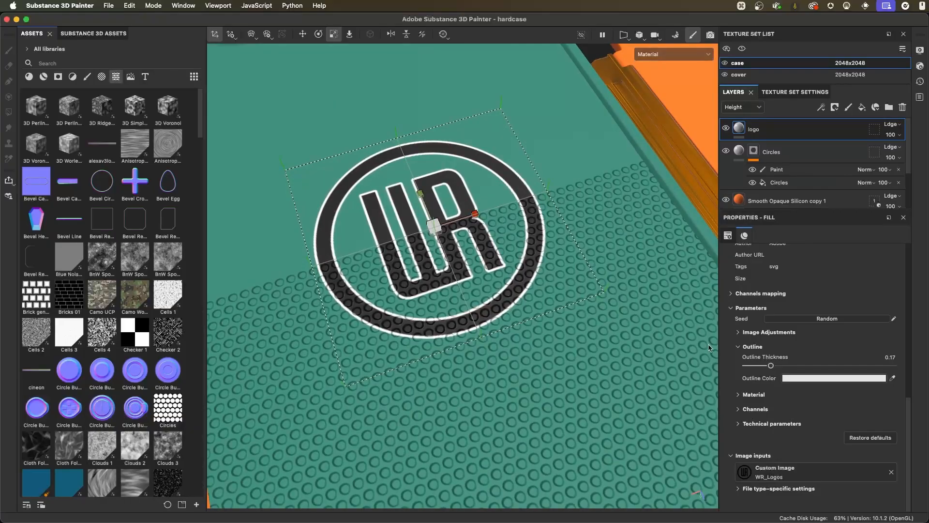
alt+drag(530, 310, 526, 229)
drag(773, 365, 735, 367)
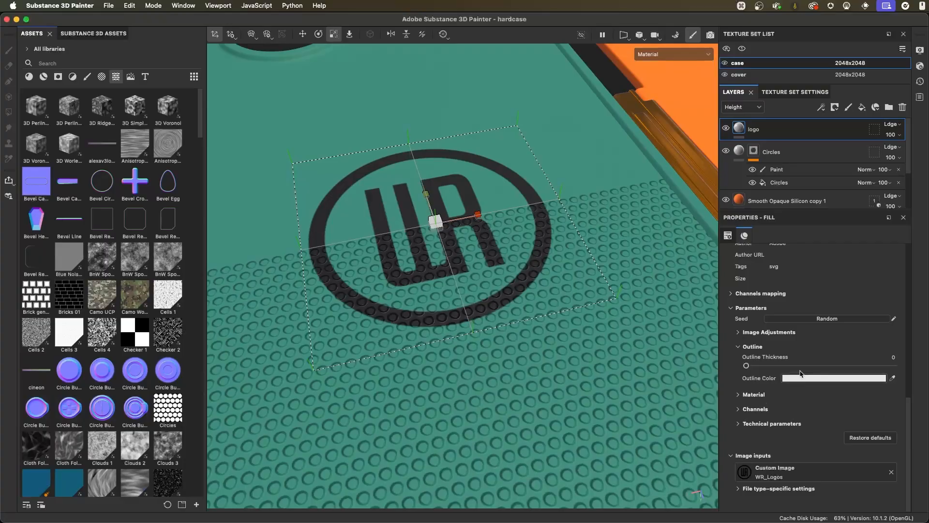
alt+drag(610, 352, 655, 309)
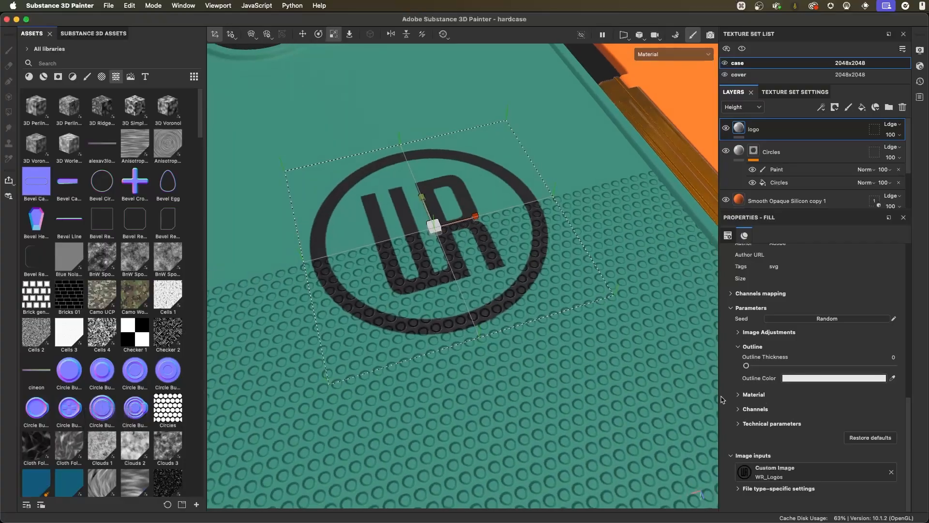
- Try Artboard 2 and Artboard 3 of WR_Logos as the logo's artwork and return to Artboard 1
click(738, 490)
scroll(808, 343, down, 2)
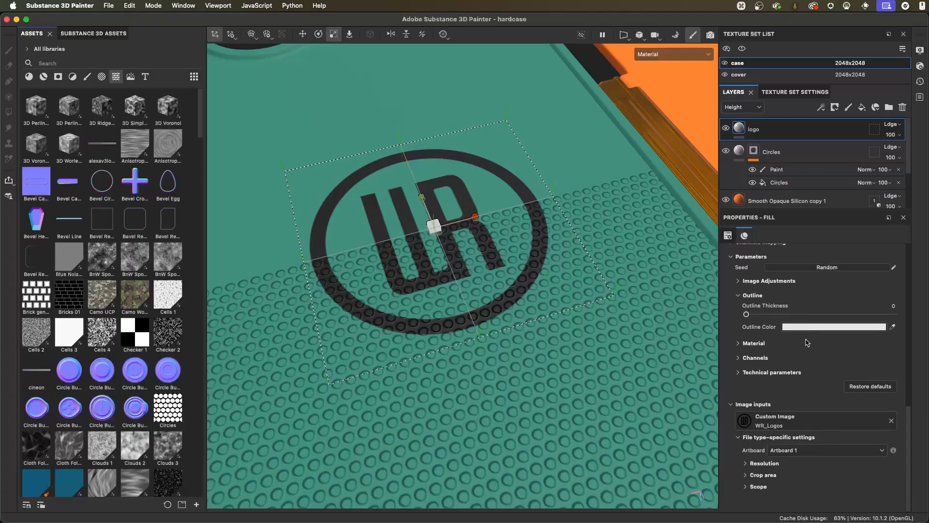
alt+drag(507, 282, 530, 284)
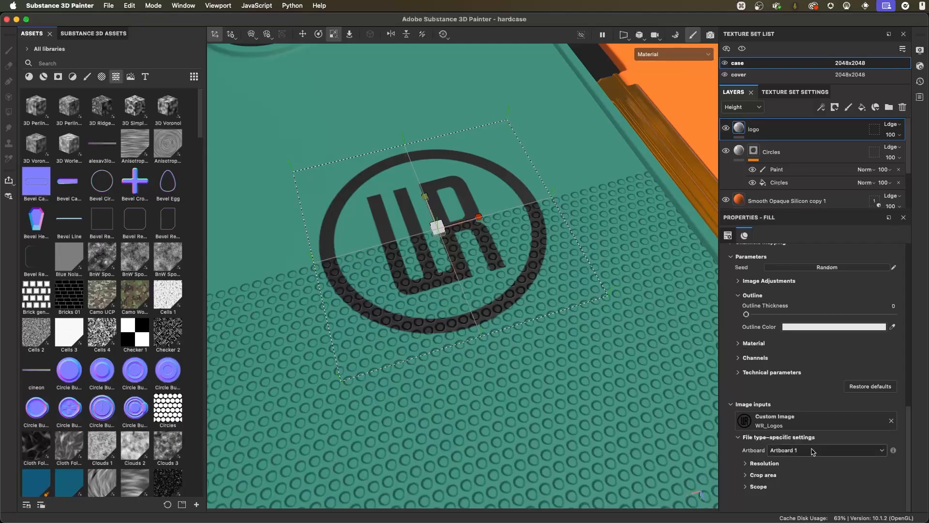
click(833, 450)
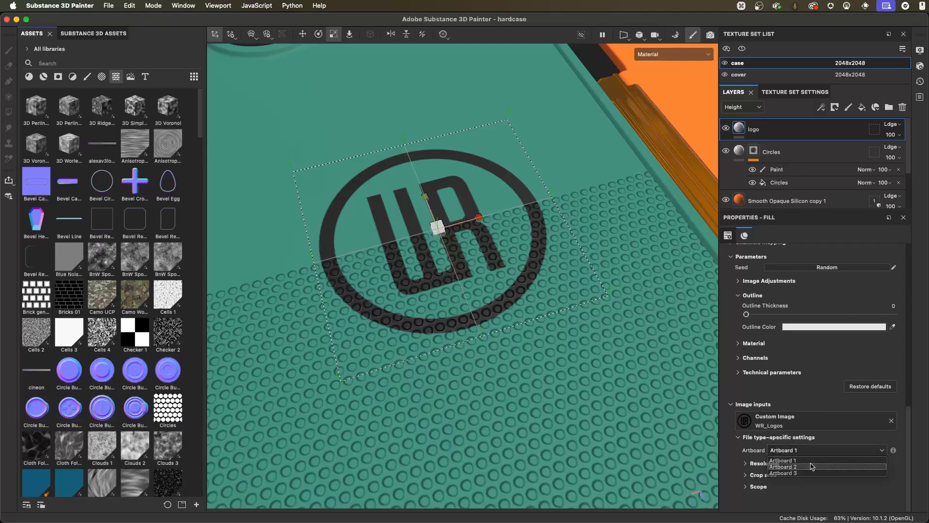
click(783, 467)
alt+drag(586, 367, 539, 288)
click(812, 450)
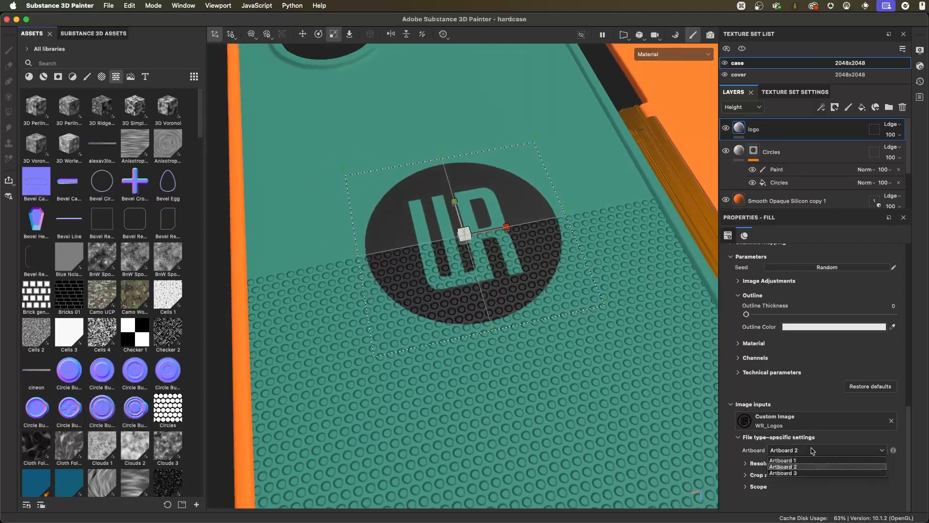
click(805, 475)
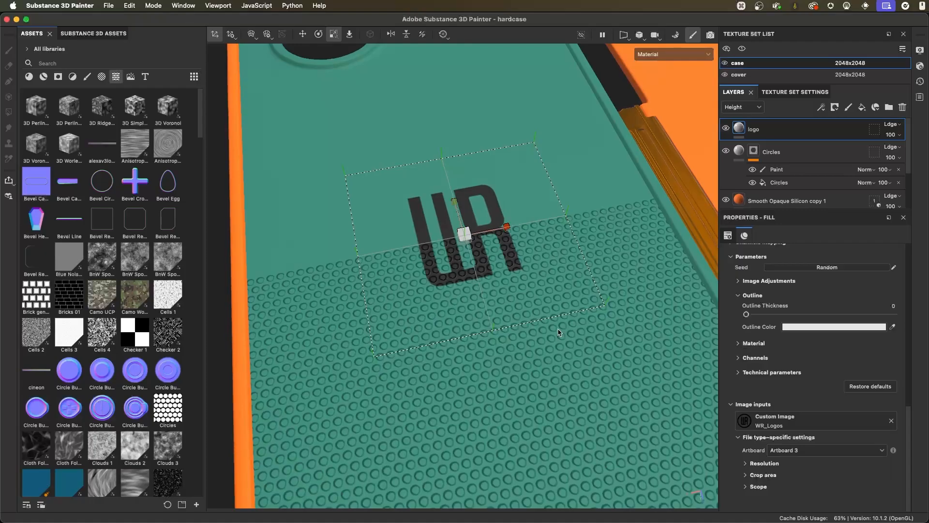
click(798, 450)
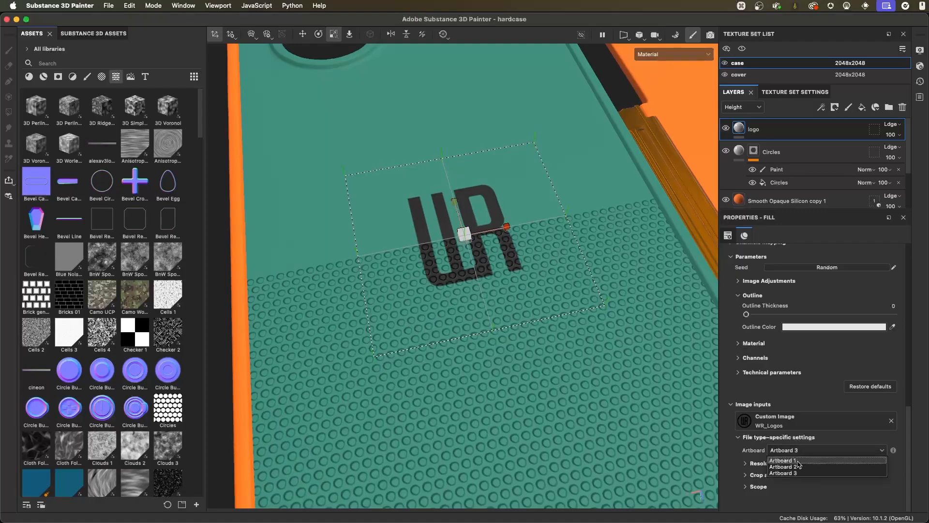
click(799, 466)
click(799, 450)
click(803, 460)
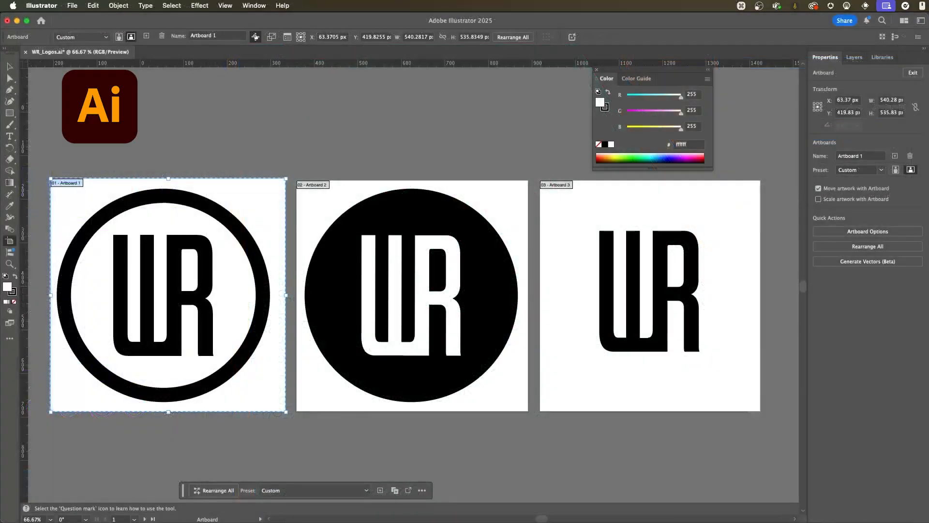
- Switch to Illustrator and inspect Artboard 2 and Artboard 3 of WR_Logos.ai
click(317, 185)
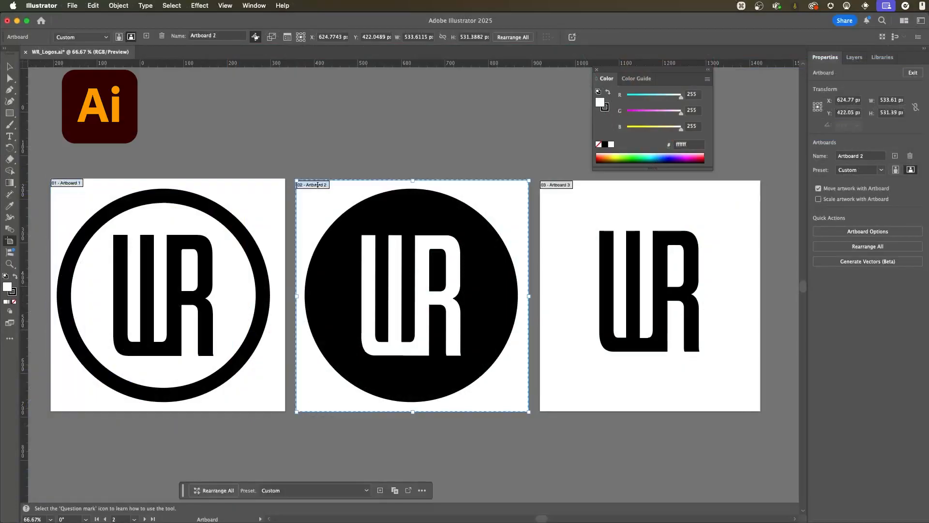
click(564, 185)
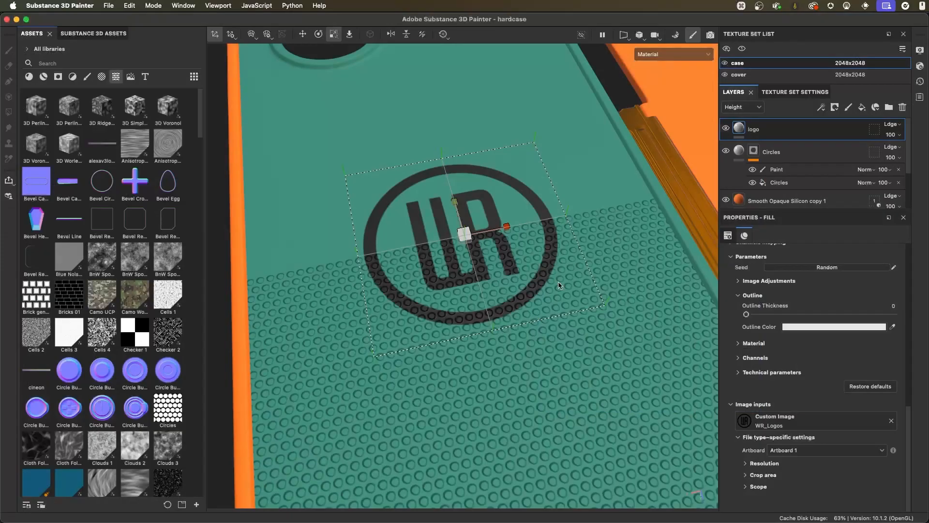
- Back in Substance 3D Painter, set the logo's material height to 0
click(738, 343)
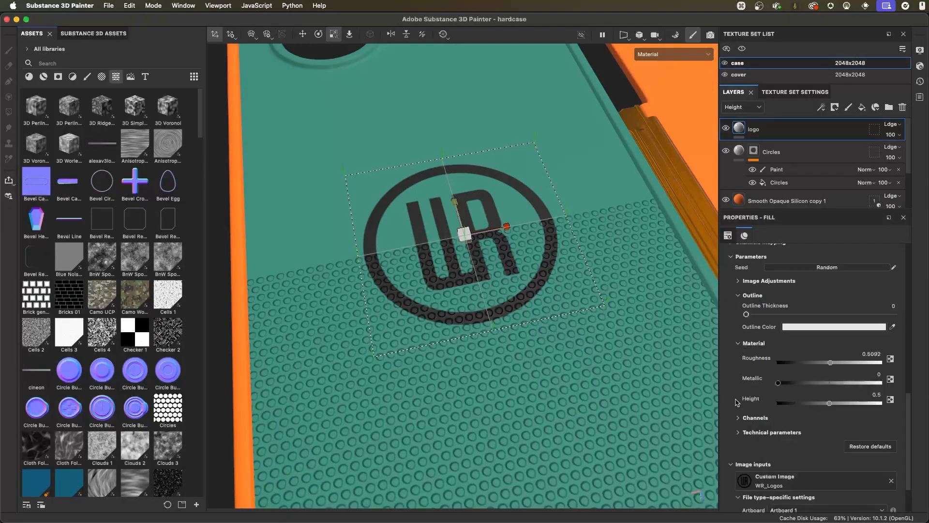
alt+drag(556, 314, 580, 321)
drag(831, 406, 771, 406)
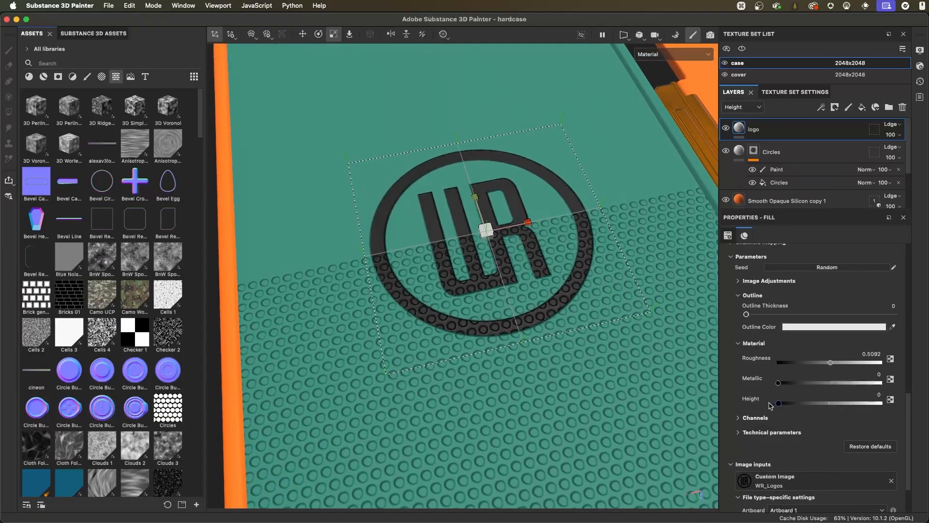
alt+drag(552, 305, 586, 289)
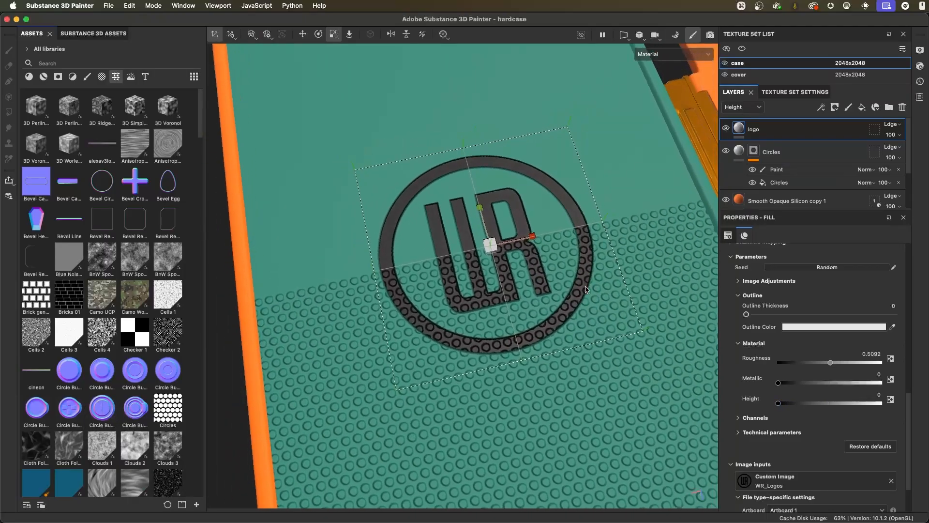
alt+drag(543, 252, 565, 254)
- Restrict the logo layer's material to the height channel only, disabling color, rough, metal and nrm
scroll(787, 360, up, 2)
scroll(786, 361, up, 5)
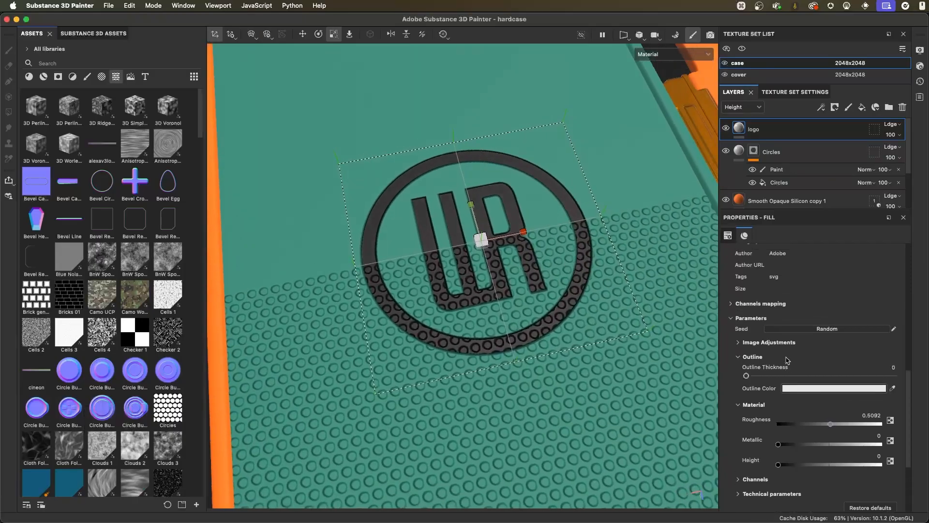
scroll(779, 320, up, 4)
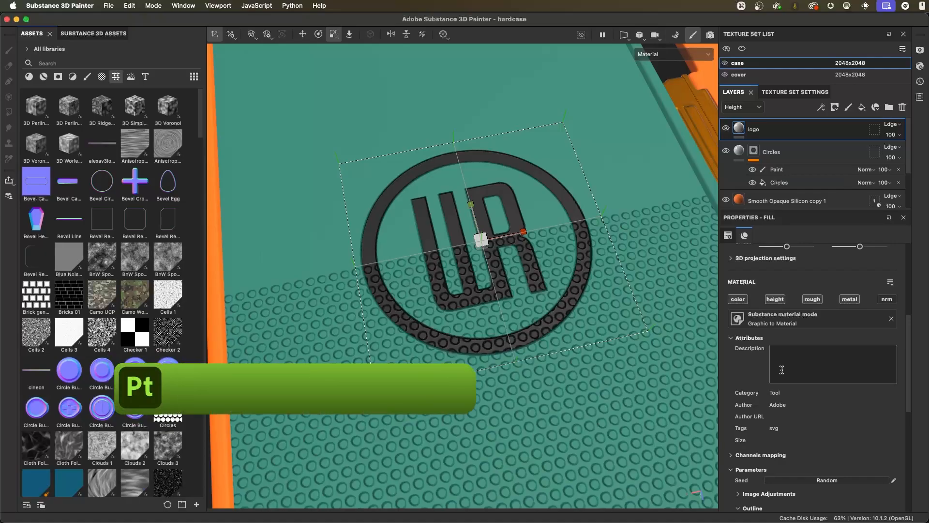
alt+click(776, 300)
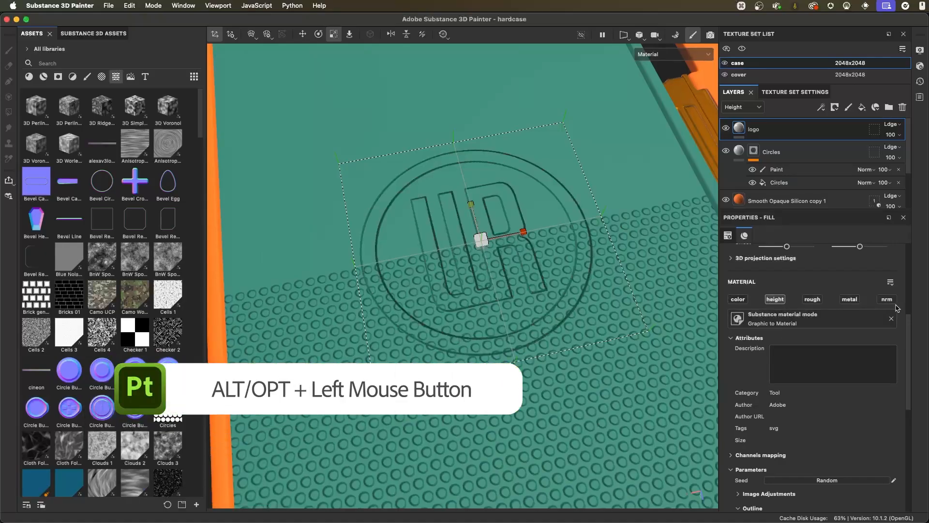
alt+drag(530, 236, 602, 268)
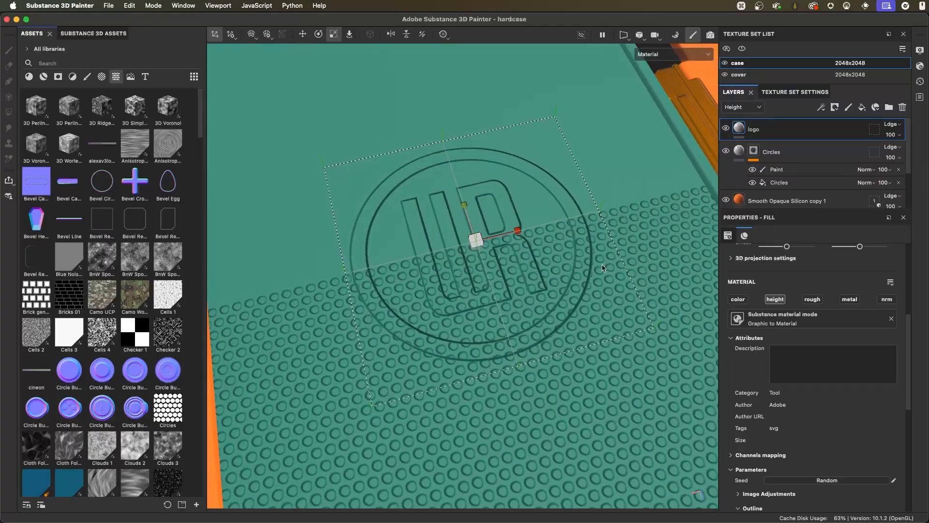
alt+drag(599, 262, 583, 278)
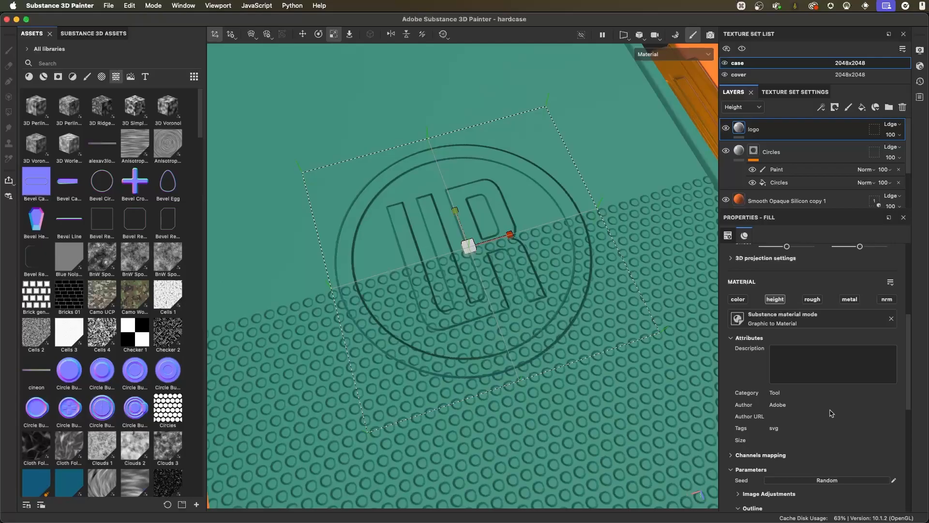
scroll(830, 413, down, 6)
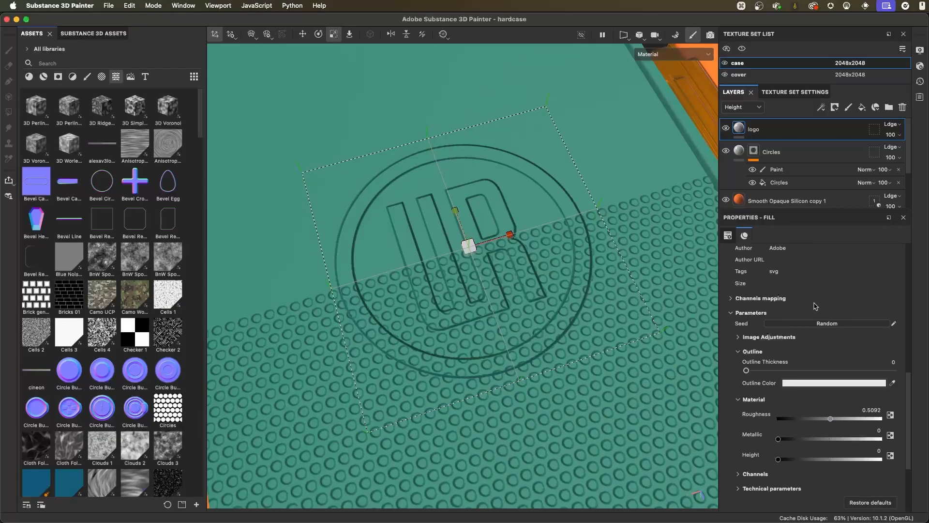
alt+right_drag(477, 285, 541, 305)
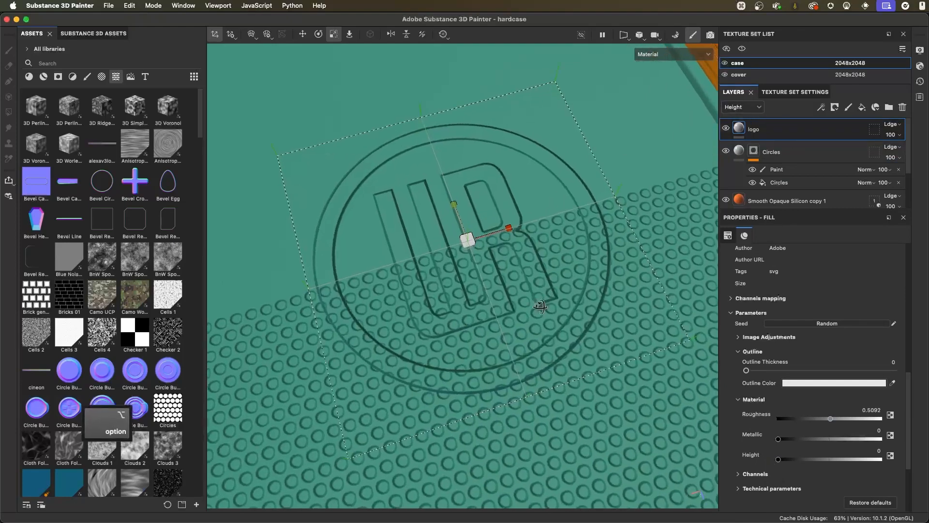
alt+drag(541, 305, 550, 291)
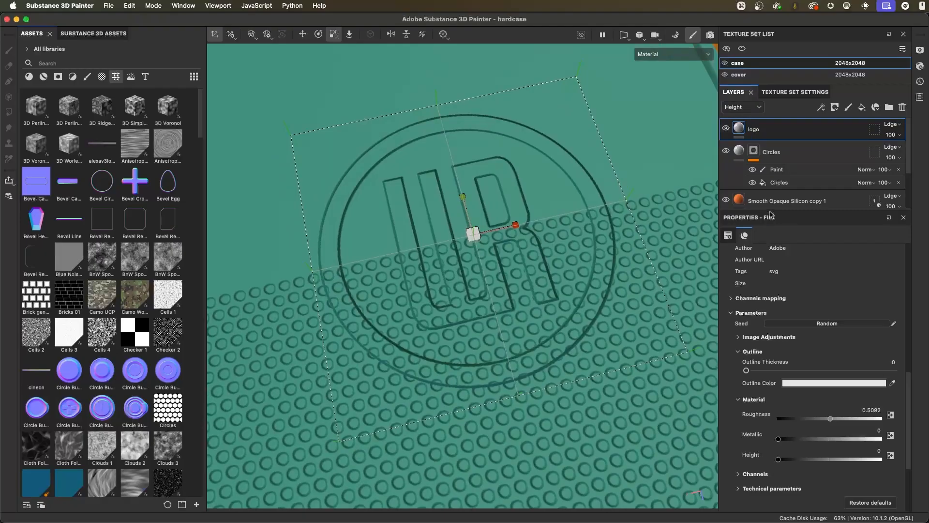
- Check the layers' blending modes for the Base color channel and return the layer stack to Height
drag(772, 216, 774, 308)
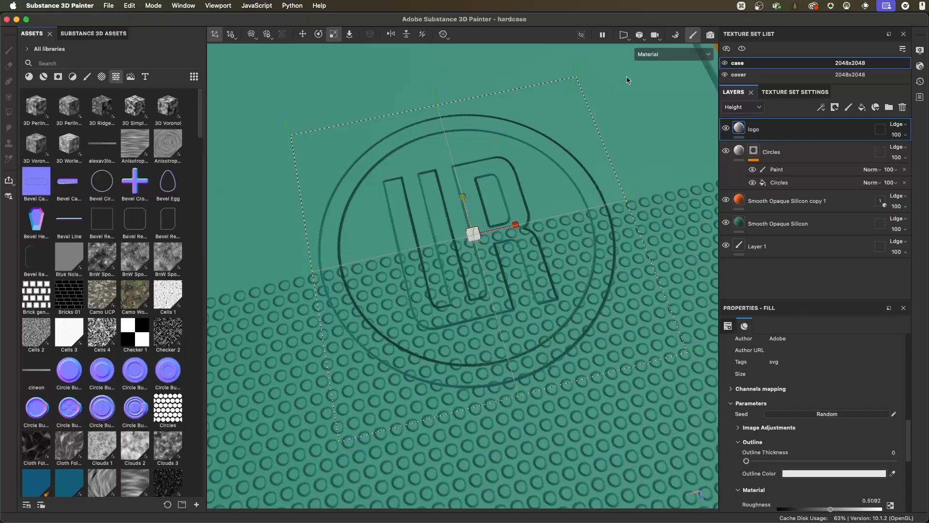
click(756, 107)
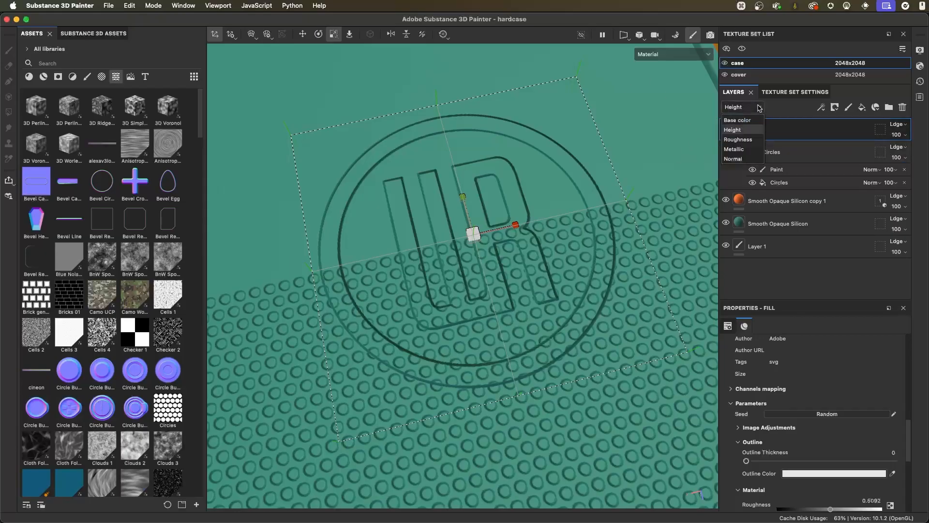
click(737, 120)
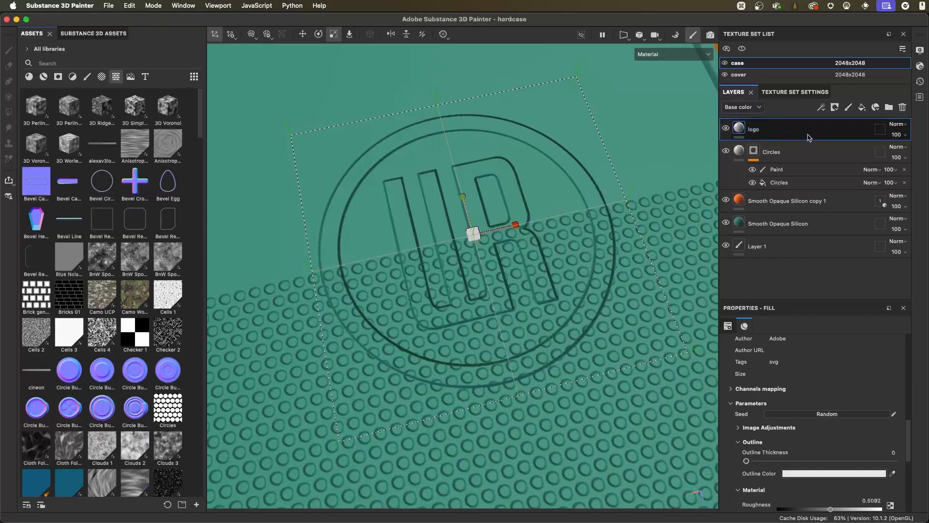
click(758, 107)
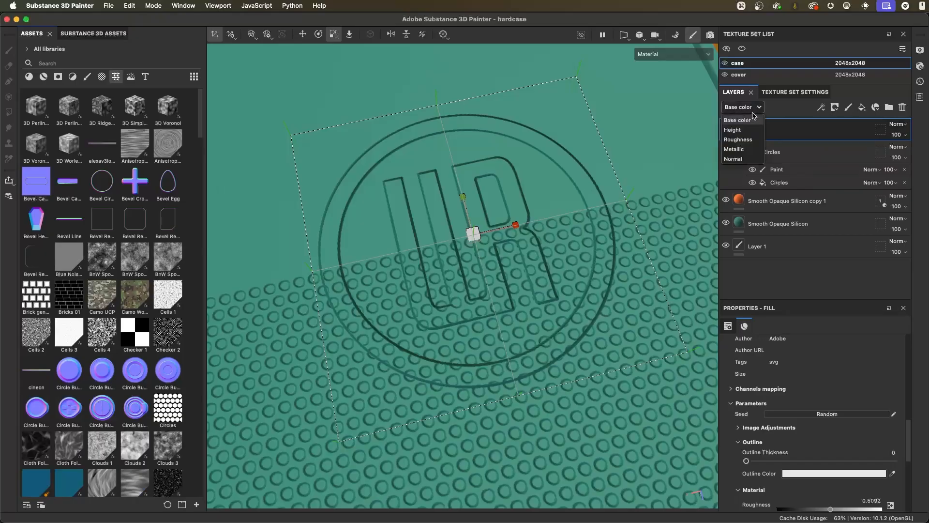
click(750, 129)
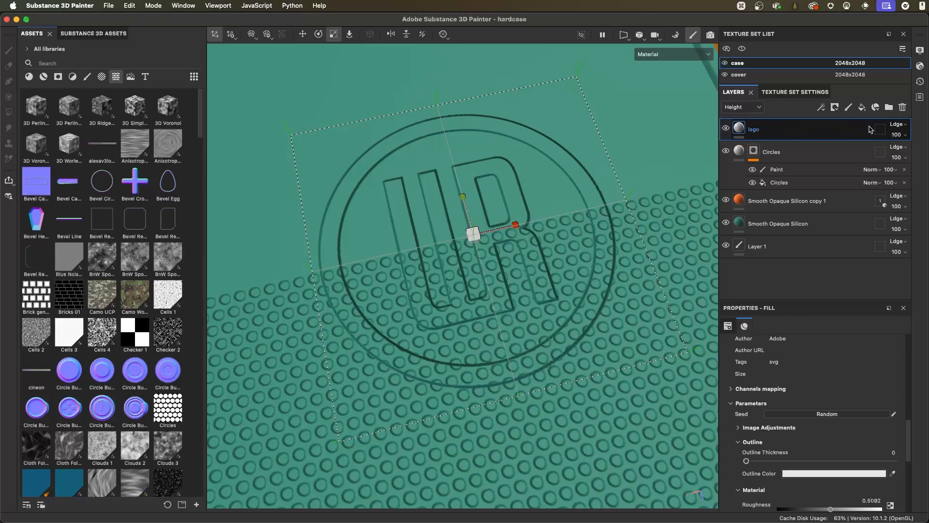
- Set the logo layer's blending mode in the height channel to Normal
click(899, 125)
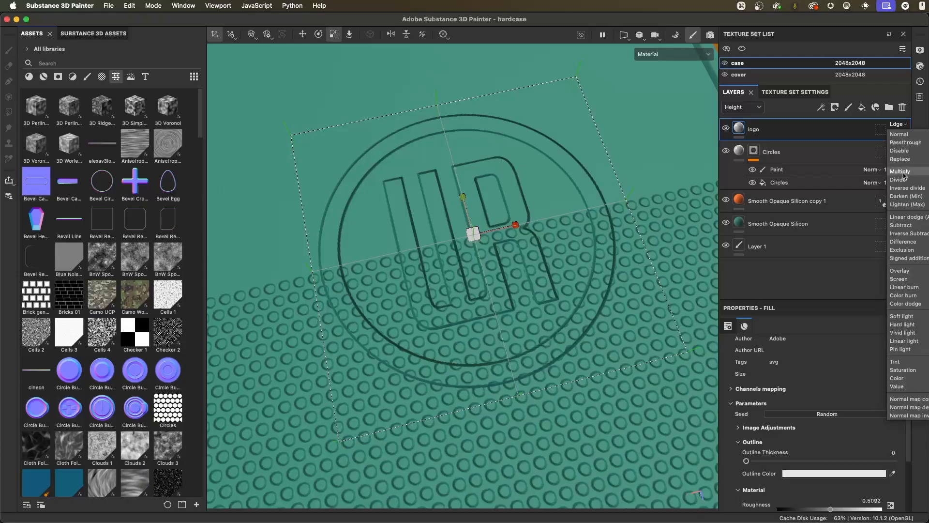
click(899, 135)
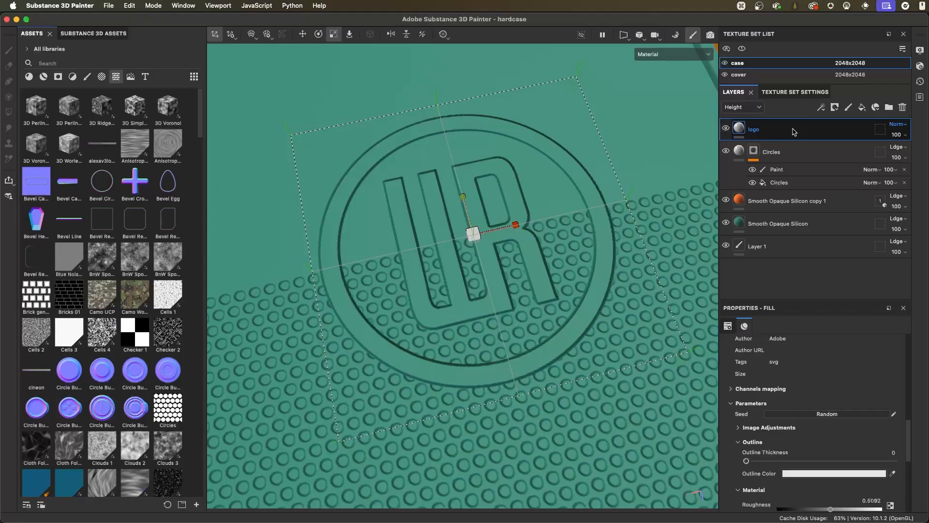
click(898, 125)
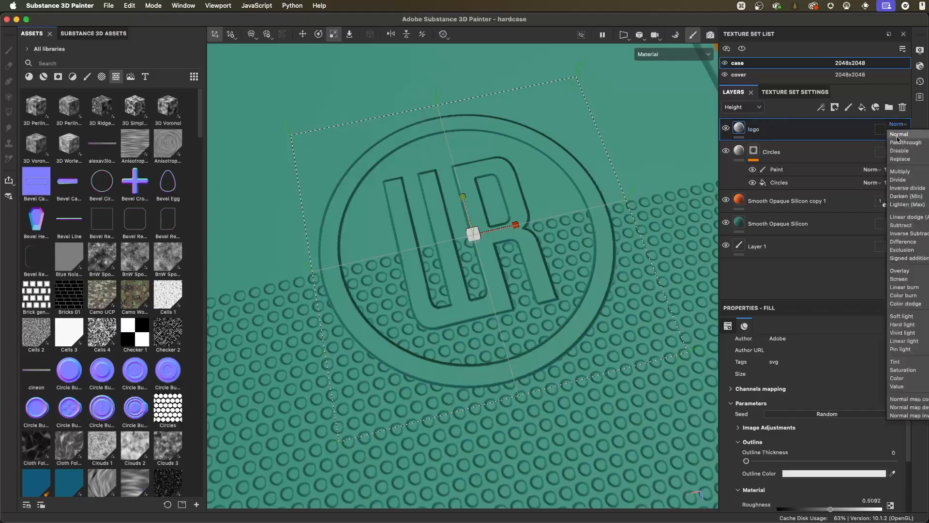
click(815, 137)
alt+drag(616, 248, 610, 272)
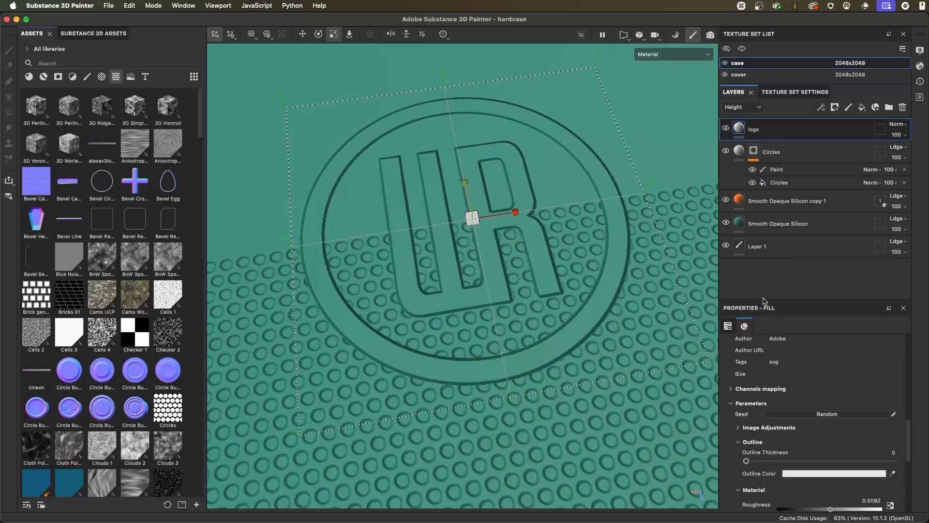
drag(763, 302, 767, 209)
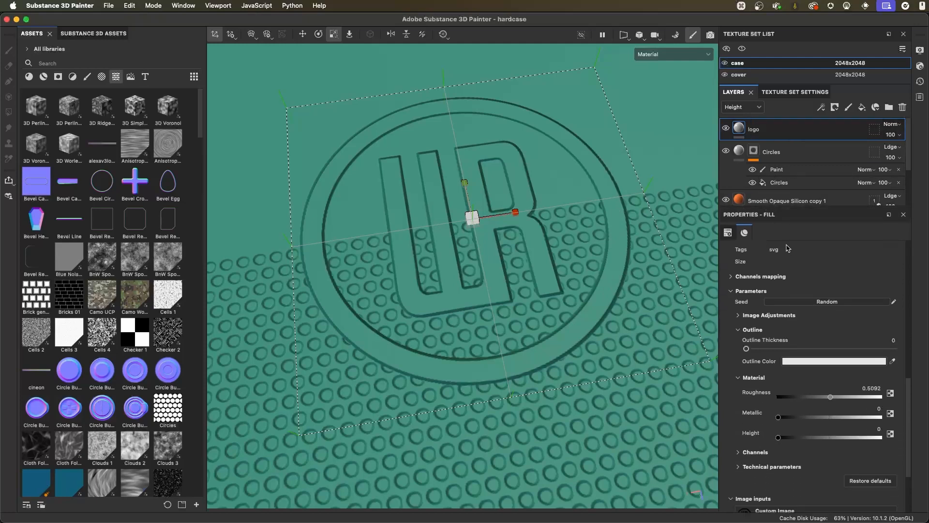
- Try a material height of about 0.5 on the logo and a placement entirely over the circle relief
scroll(757, 416, down, 2)
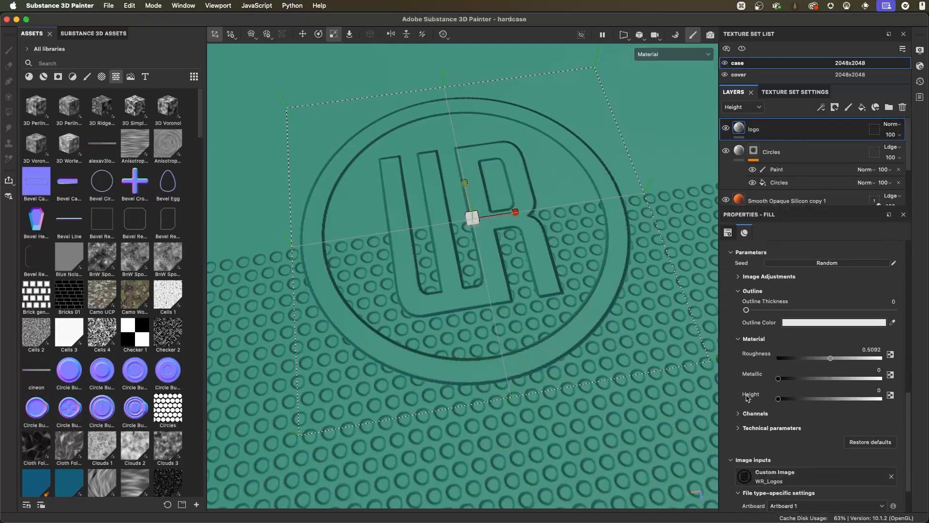
drag(778, 399, 828, 403)
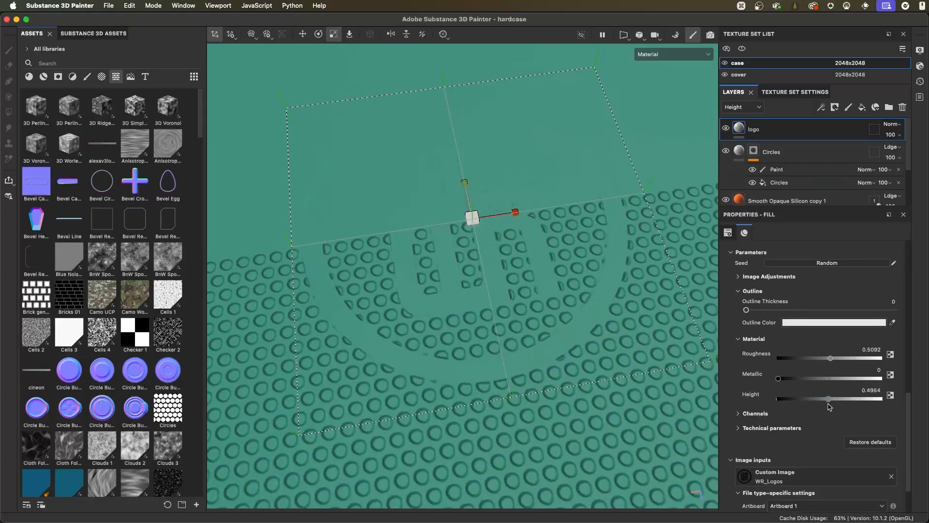
alt+drag(618, 329, 528, 309)
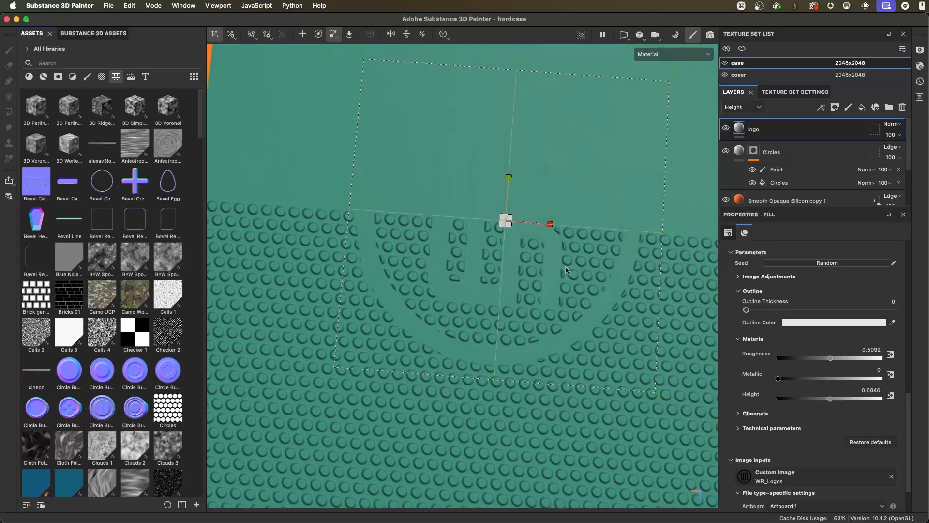
mouse_move(514, 297)
alt+mouse_down()
mouse_move(469, 303)
mouse_move(556, 209)
mouse_move(516, 247)
mouse_move(525, 300)
alt+mouse_up()
key(w)
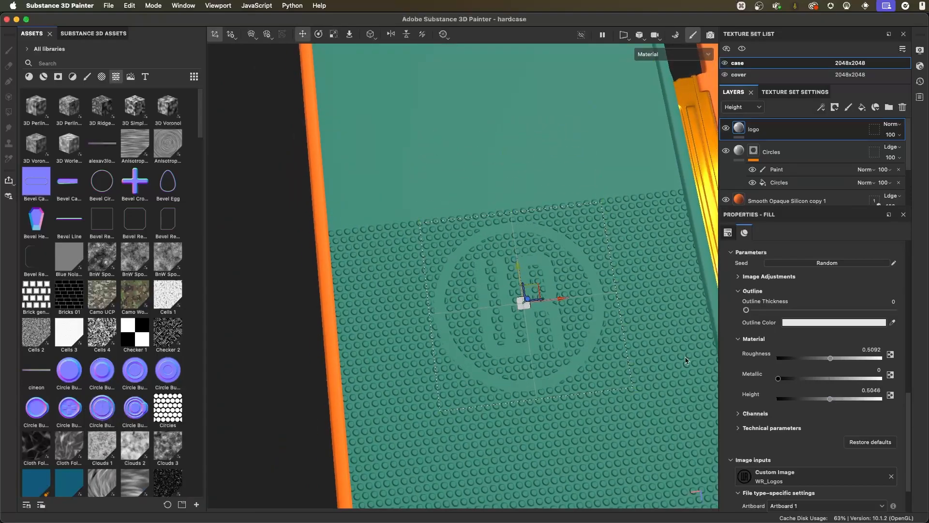
alt+drag(685, 361, 556, 267)
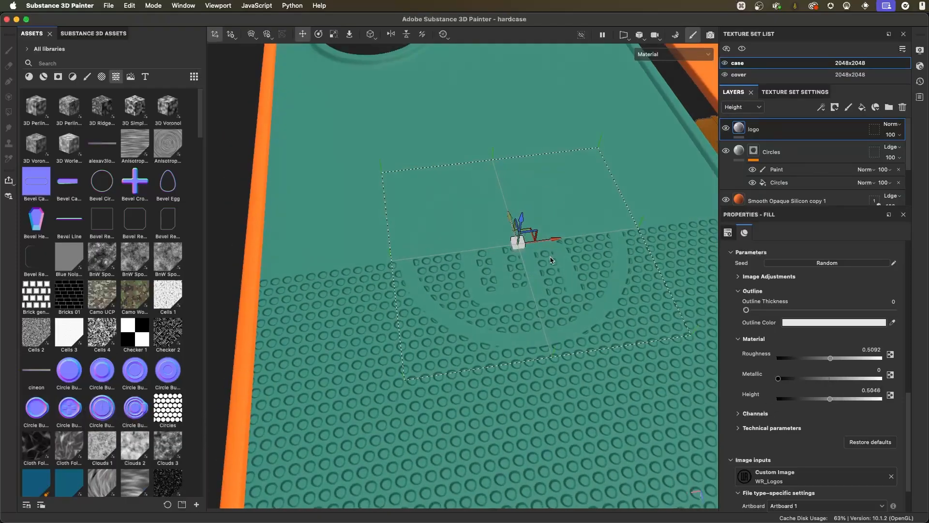
- Set the logo's material height back to 0 and inspect its raised edges where they cross the circle relief
drag(830, 399, 764, 399)
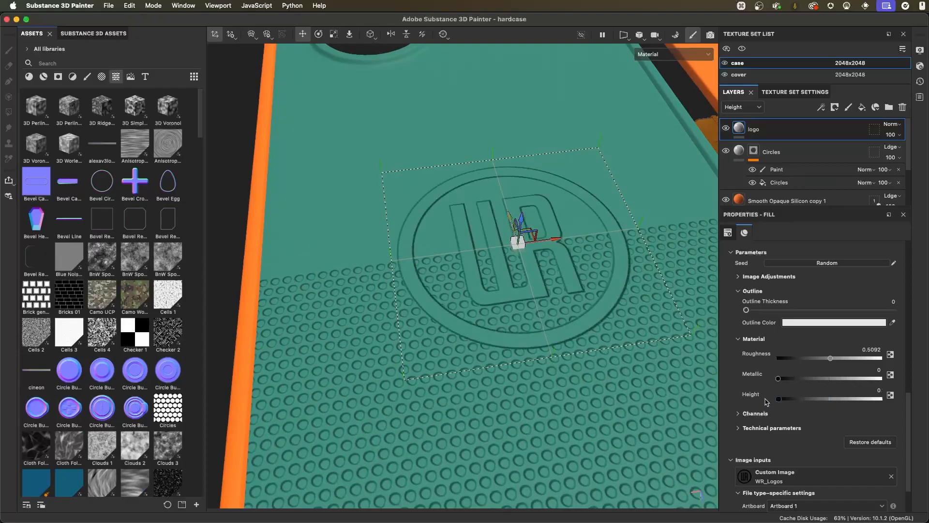
alt+right_drag(548, 272, 580, 239)
alt+drag(580, 239, 581, 254)
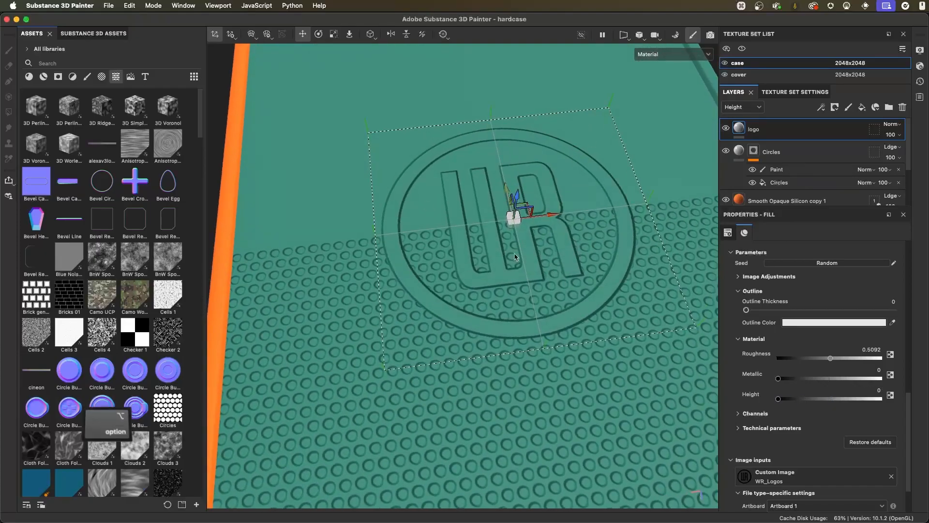
alt+drag(553, 266, 573, 295)
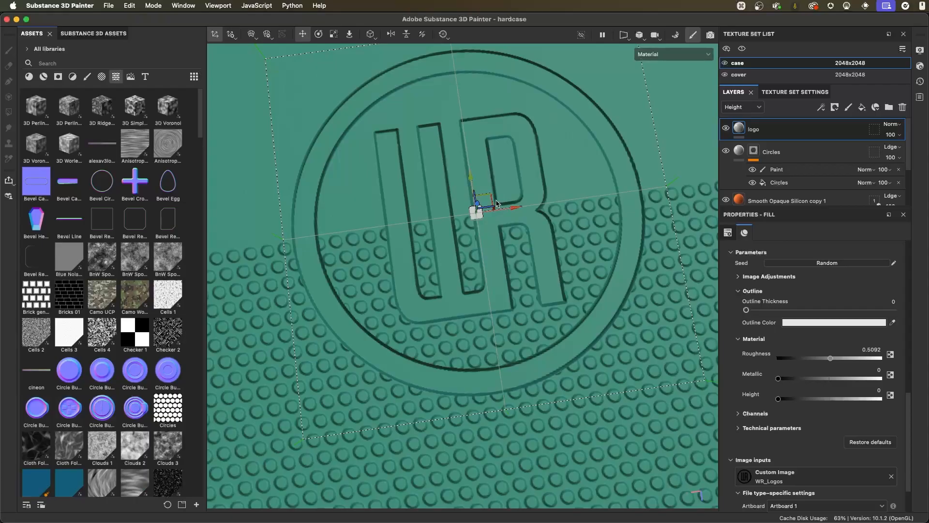
alt+drag(536, 261, 590, 251)
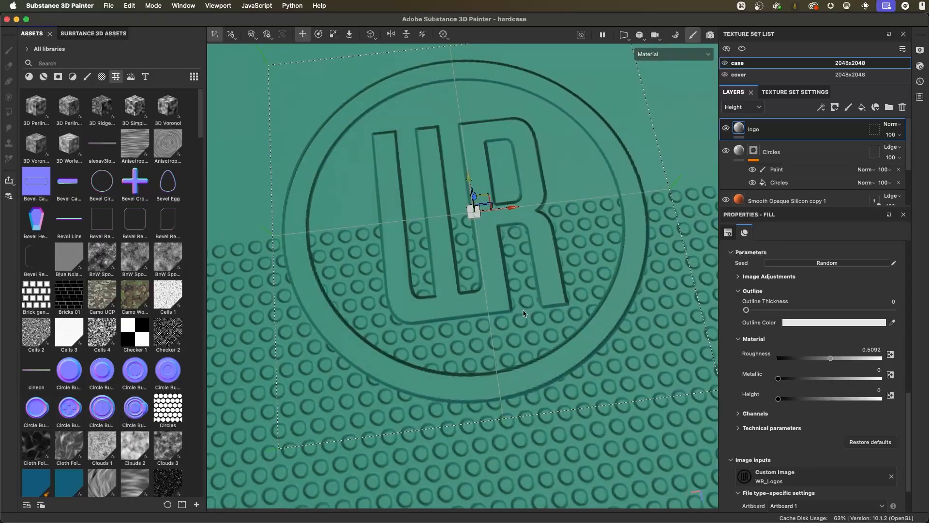
alt+drag(541, 308, 576, 235)
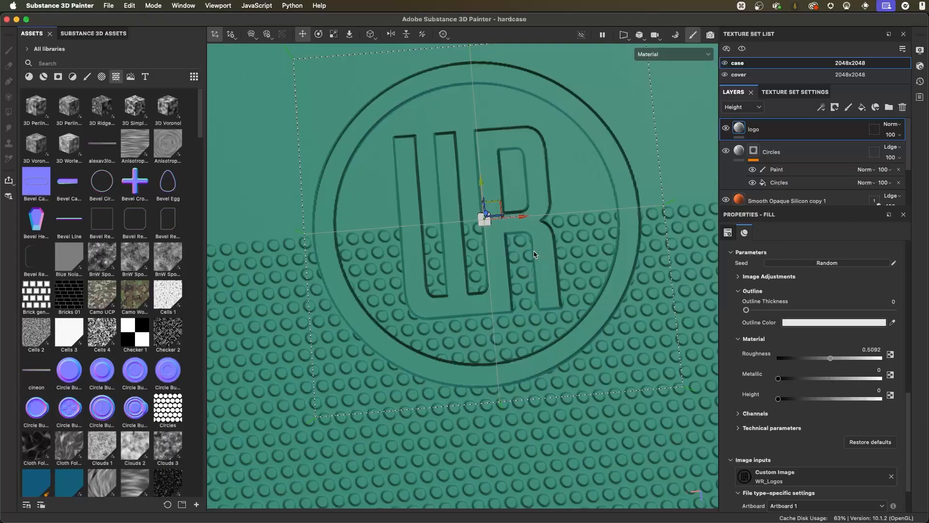
mouse_move(498, 225)
alt+mouse_down()
mouse_move(590, 239)
mouse_move(575, 265)
alt+mouse_up()
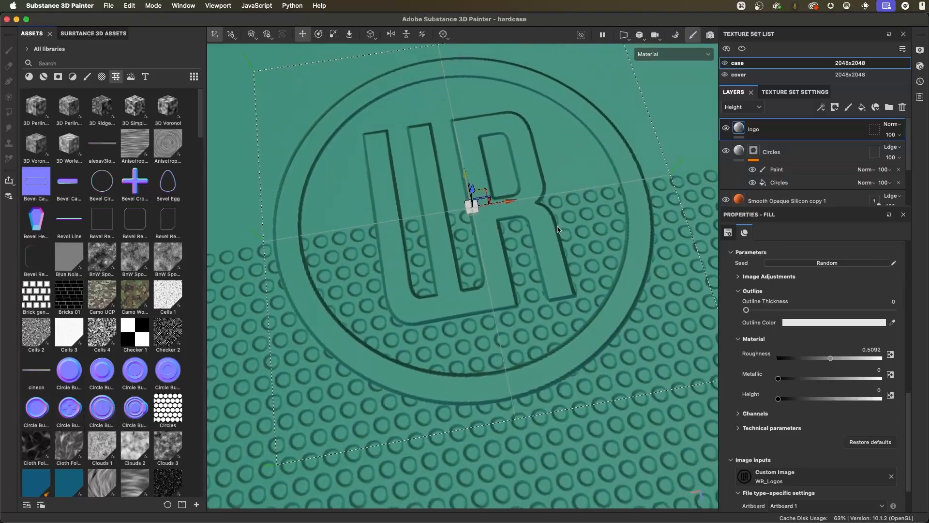
- Try flattening the circles around the logo on a new paint layer in Normal height blending, and delete that layer
double_click(752, 130)
key(Return)
click(849, 107)
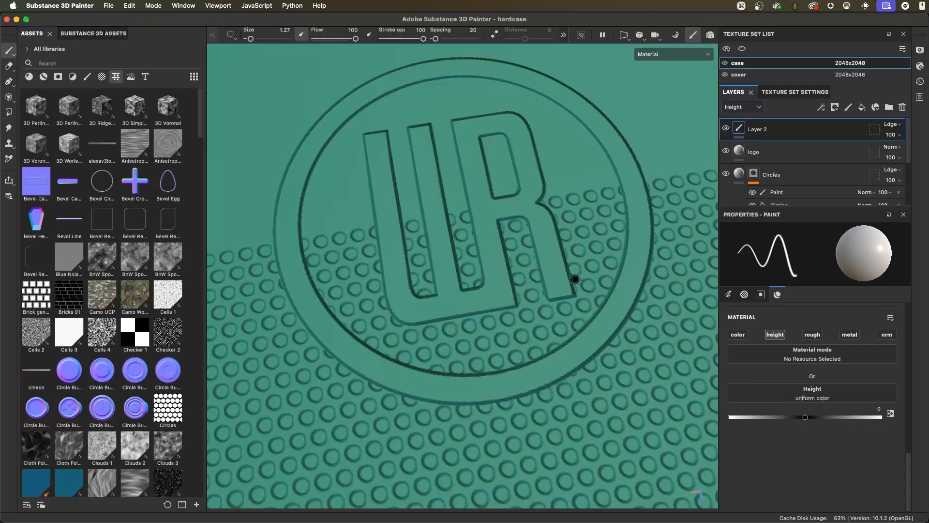
key(super)
mouse_move(573, 251)
super+right_down()
mouse_move(572, 208)
mouse_move(576, 225)
super+right_up()
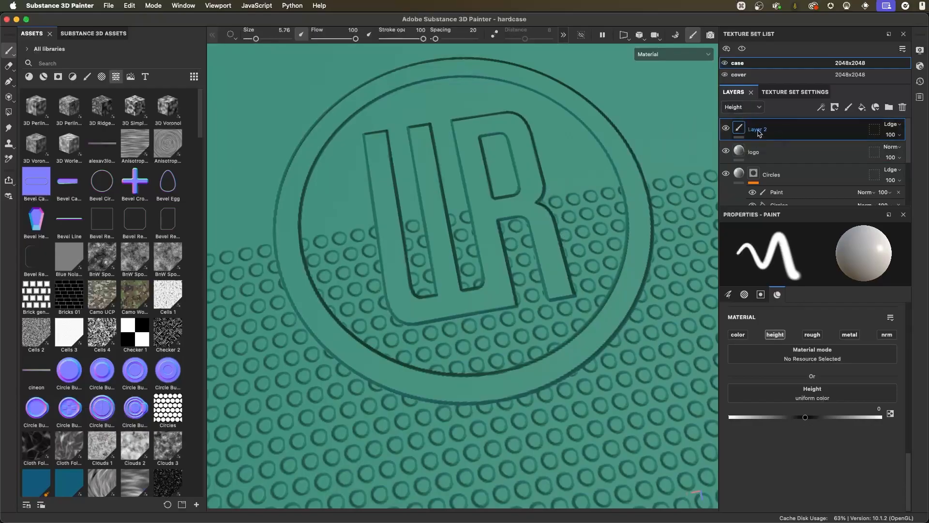
click(889, 127)
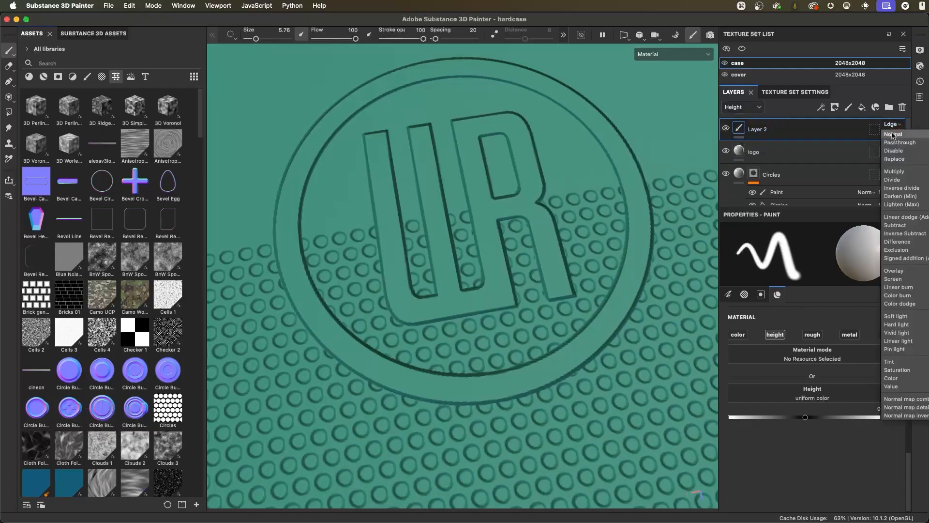
click(893, 131)
mouse_move(581, 208)
mouse_down()
mouse_move(561, 217)
mouse_move(556, 237)
mouse_move(569, 229)
mouse_up()
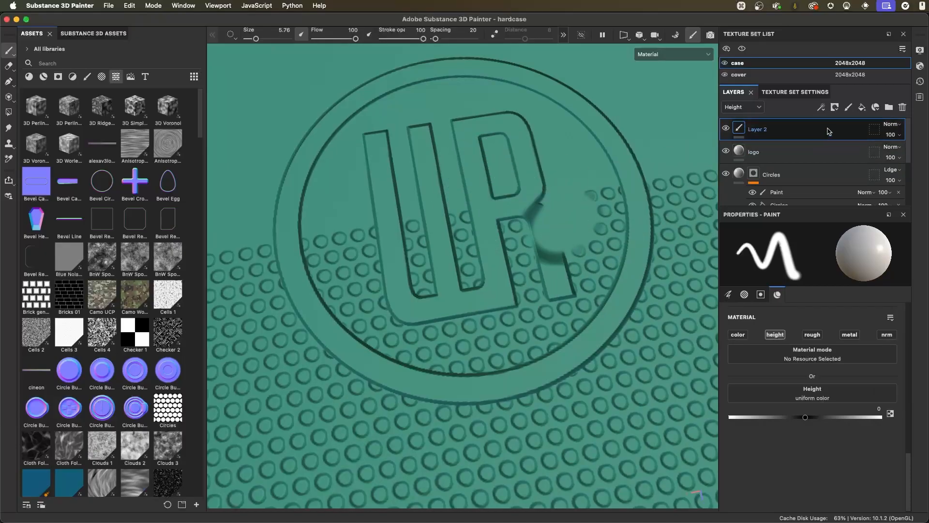
click(903, 107)
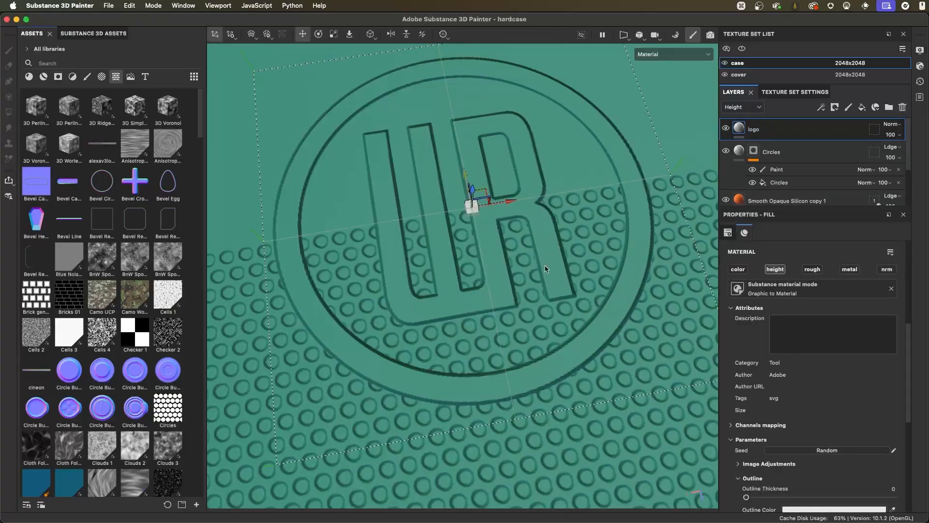
- Add a paint effect to the logo layer and remove the duplicate paint effect
alt+right_drag(503, 248, 556, 265)
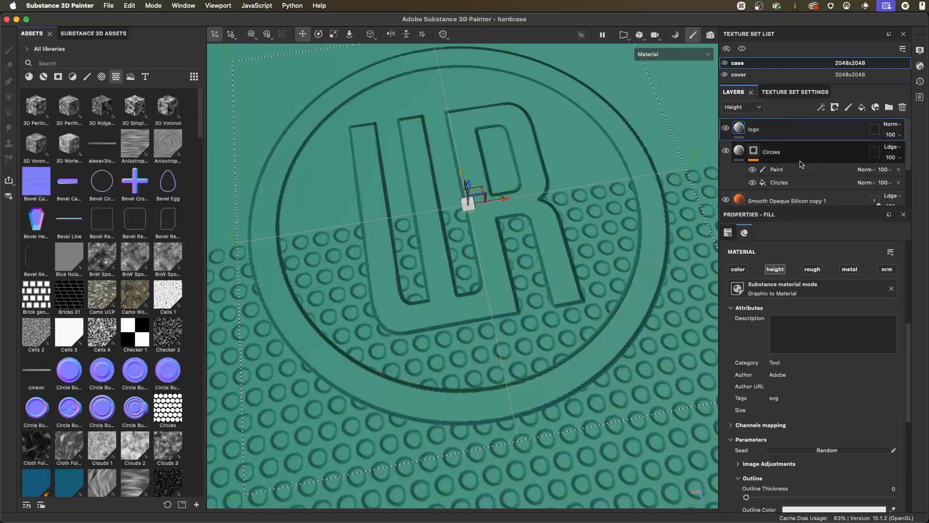
click(822, 107)
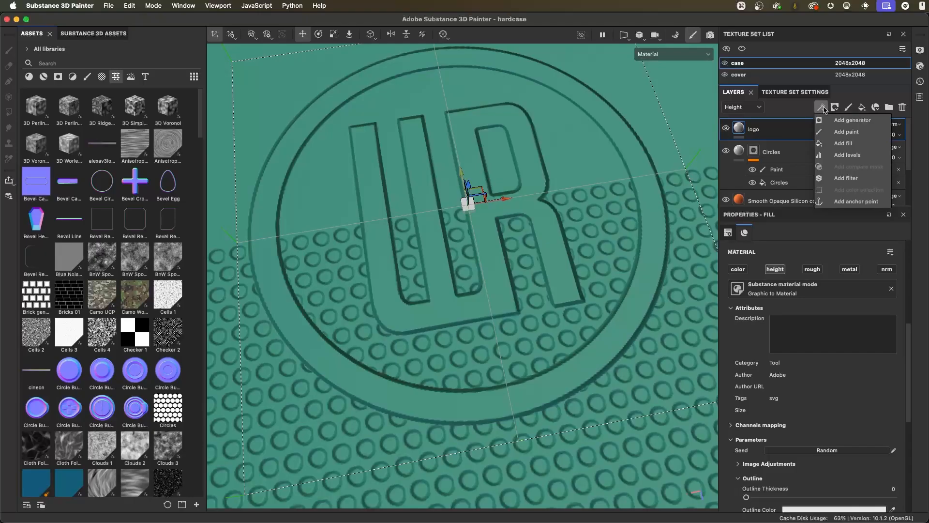
click(879, 135)
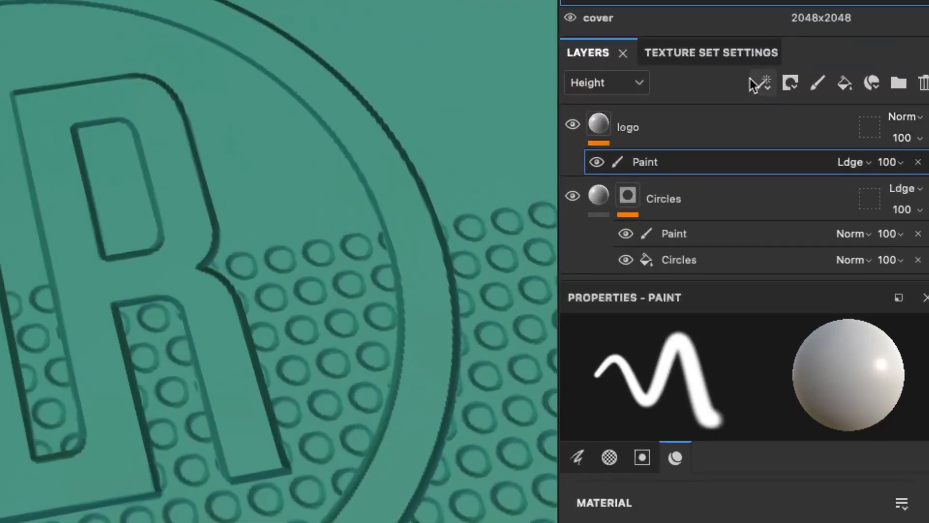
click(821, 108)
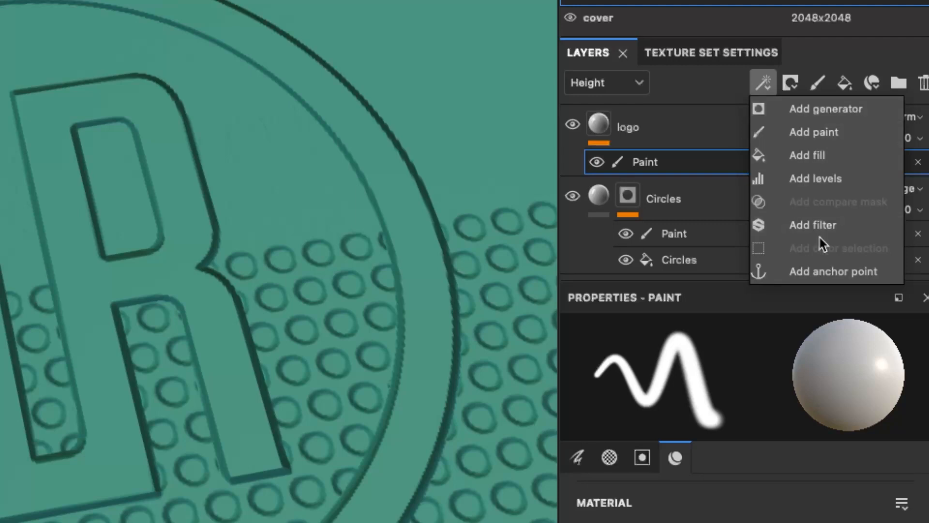
click(837, 129)
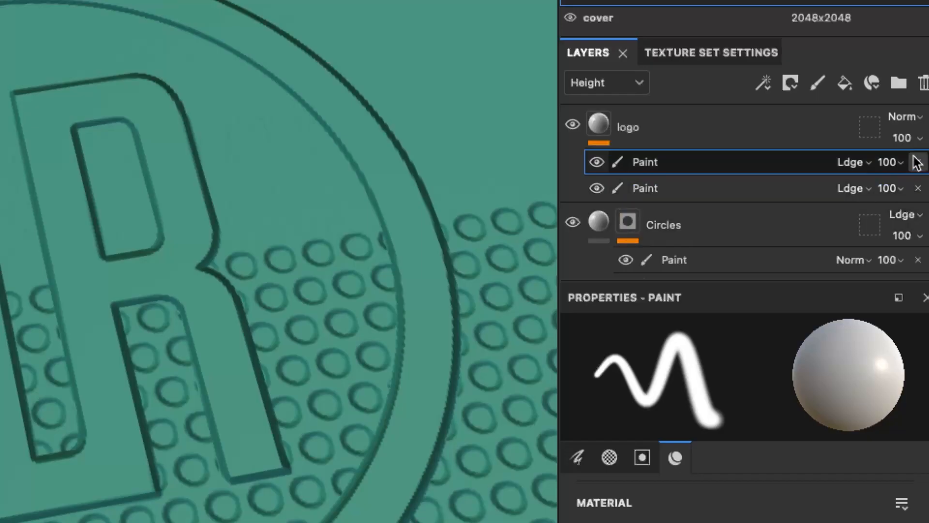
click(918, 188)
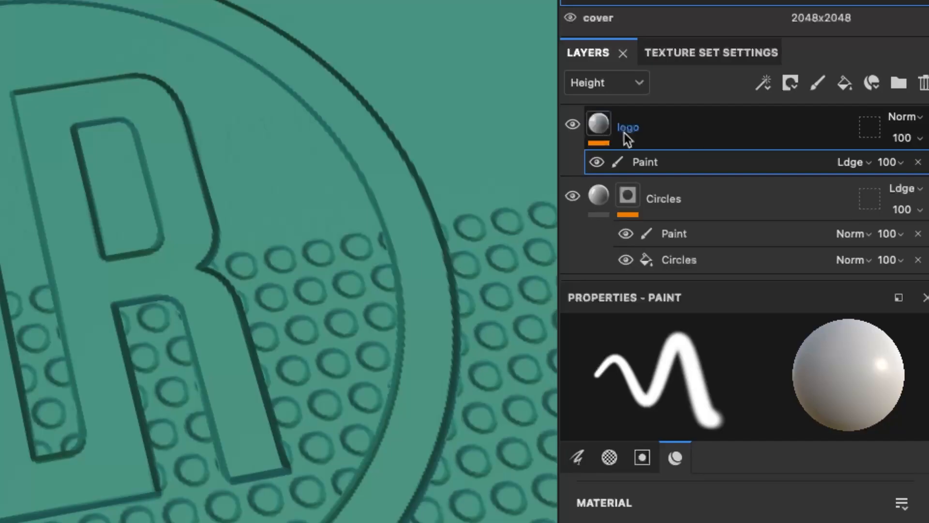
- Rename the logo layer's paint effect as "remove circles" and keep its Linear dodge height blending
double_click(648, 164)
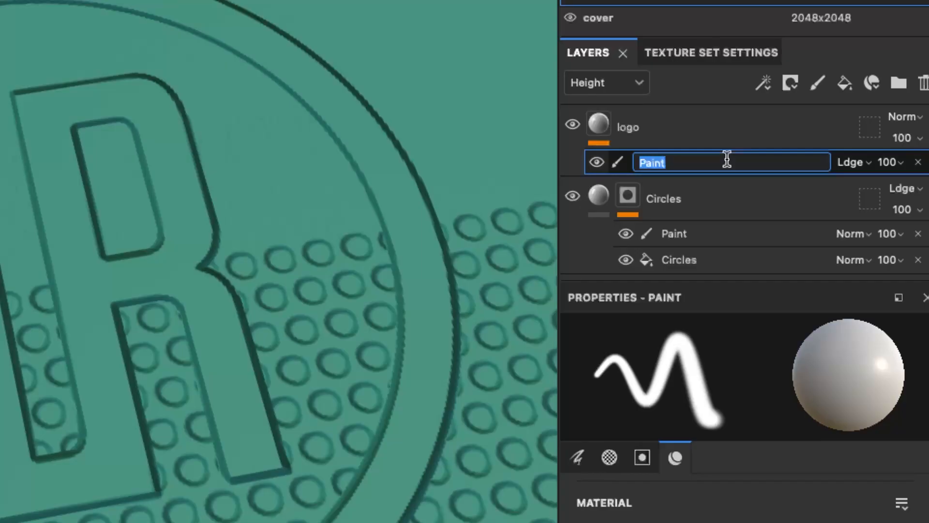
text(remove circles)
key(Return)
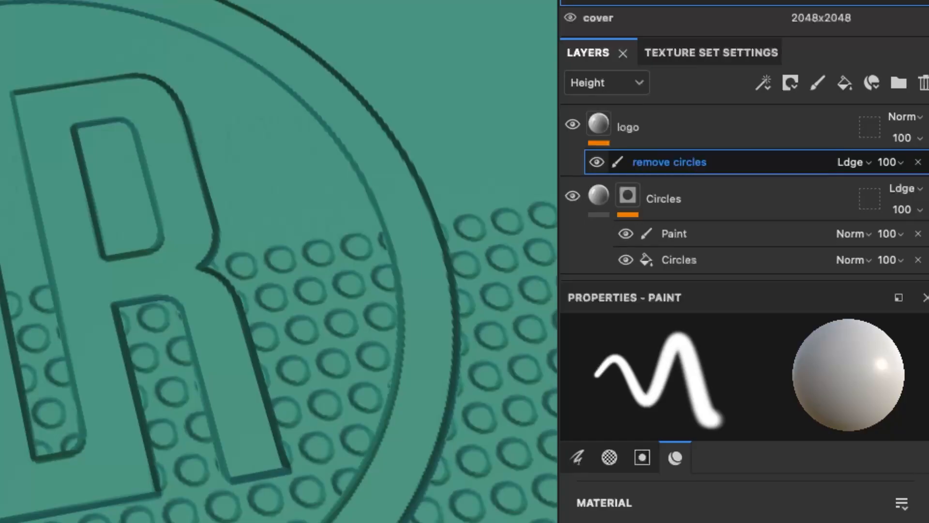
click(851, 163)
click(808, 163)
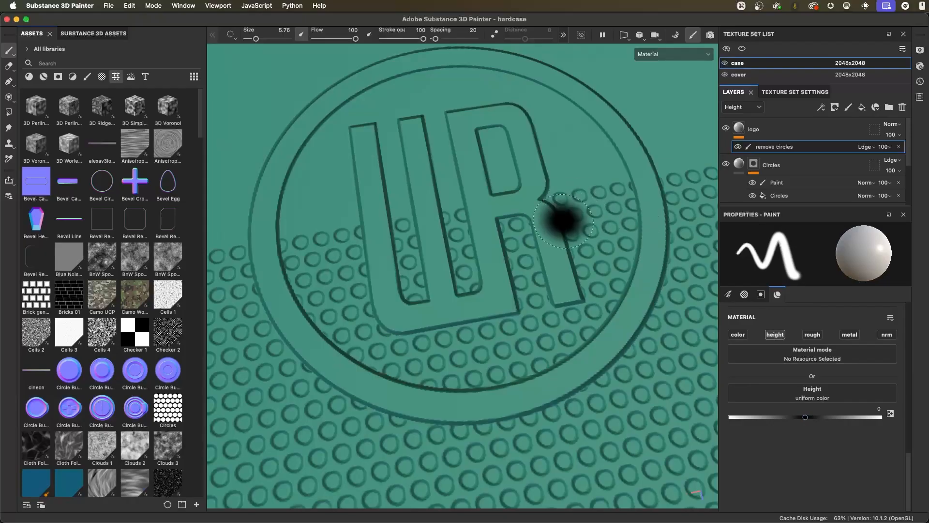
- Set the brush size to 7.29 and the alpha hardness to 0.995 for painting with a crisp edge
super+right_drag(567, 221, 584, 222)
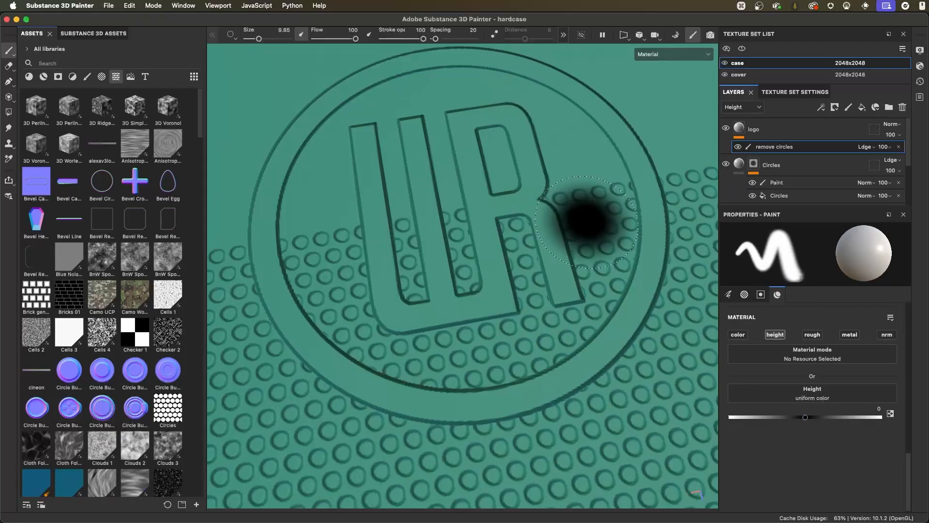
super+right_drag(585, 229, 585, 212)
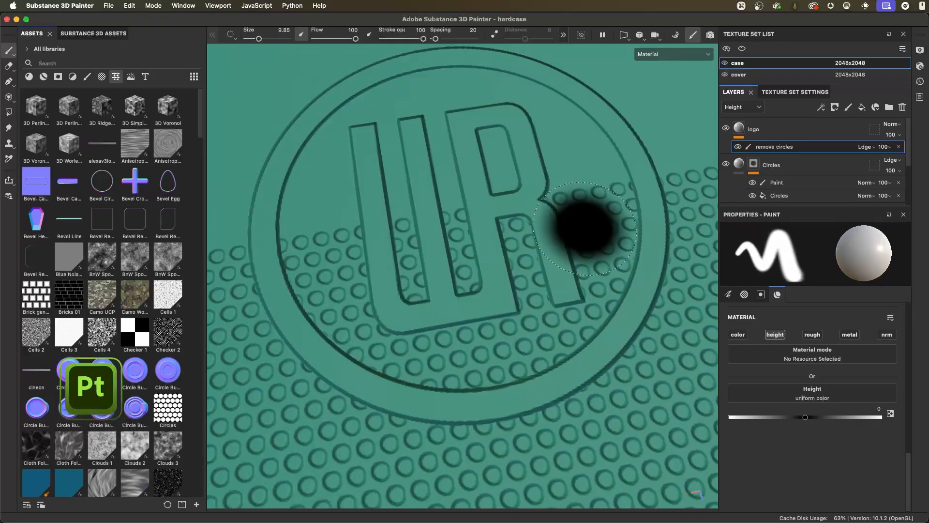
super+right_drag(584, 229, 585, 220)
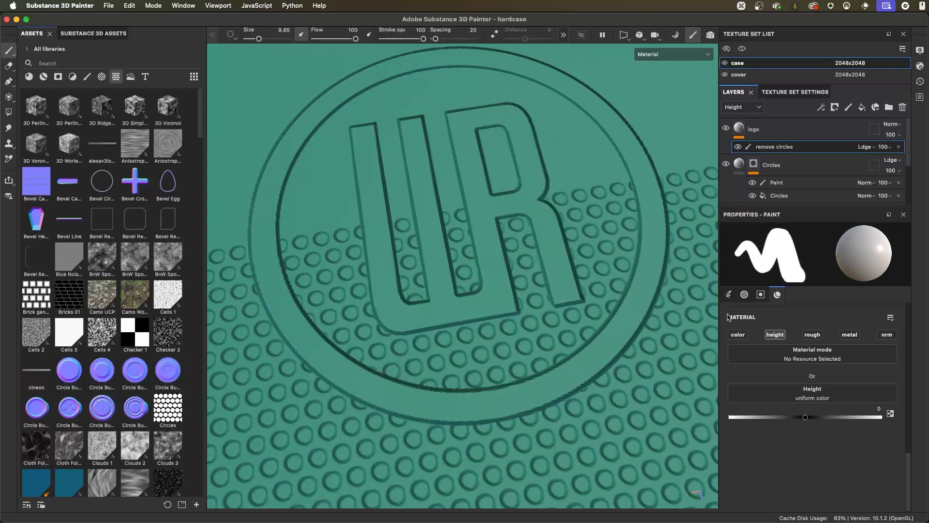
click(746, 294)
mouse_move(895, 378)
mouse_down()
mouse_move(876, 378)
mouse_move(894, 377)
mouse_up()
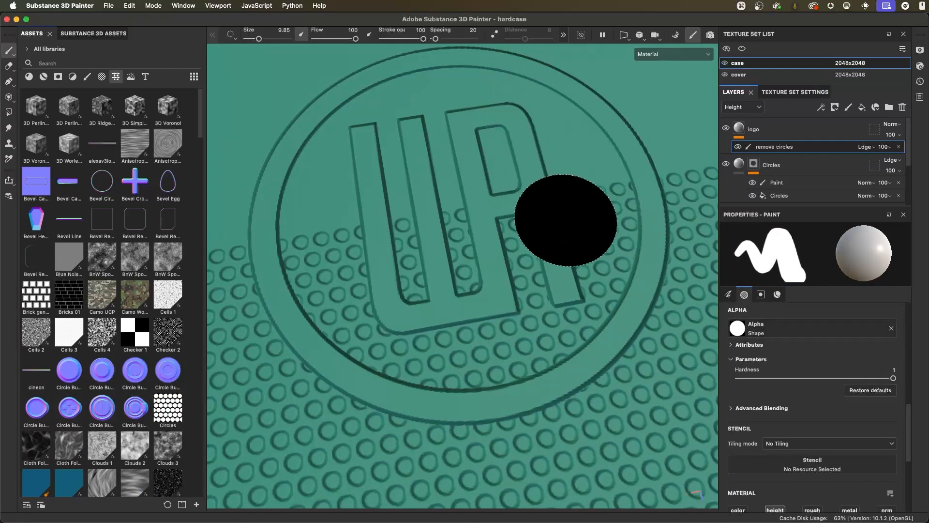
super+right_drag(578, 221, 557, 222)
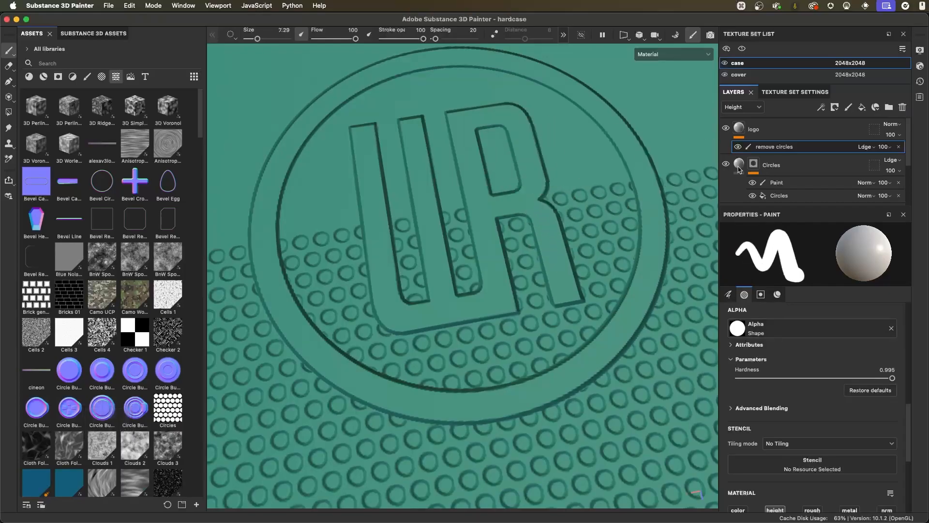
- Paint over the circles inside the logo's ring on the "remove circles" effect at height 0, and inspect the logo from several angles
mouse_move(568, 197)
mouse_down()
mouse_move(572, 212)
mouse_move(564, 213)
mouse_move(555, 197)
mouse_move(589, 191)
mouse_move(600, 242)
mouse_move(571, 307)
mouse_move(513, 356)
mouse_move(454, 347)
mouse_move(491, 264)
mouse_move(477, 215)
mouse_move(545, 270)
mouse_move(310, 251)
mouse_move(339, 295)
mouse_move(336, 285)
mouse_move(434, 351)
mouse_up()
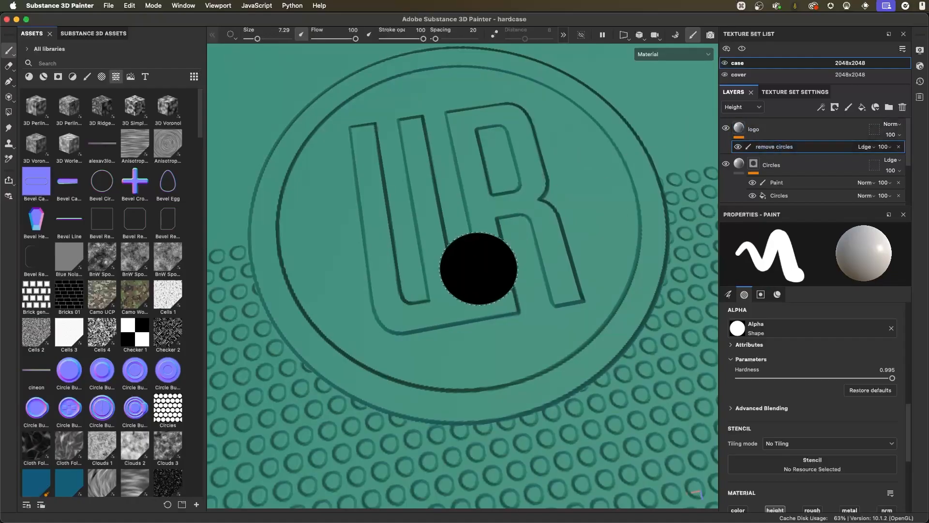
mouse_move(585, 286)
super+right_down()
mouse_move(576, 281)
mouse_move(595, 282)
mouse_move(578, 283)
mouse_move(511, 240)
super+right_up()
alt+drag(512, 241, 555, 277)
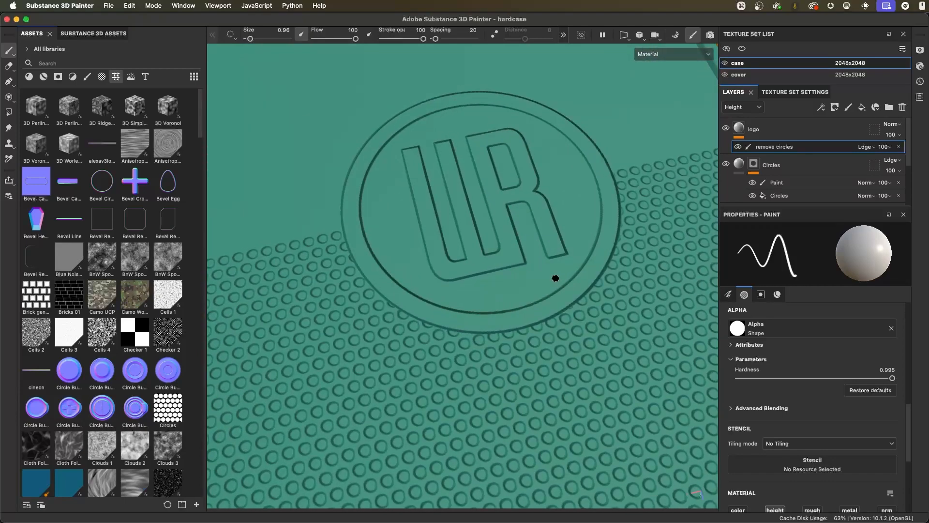
alt+drag(558, 264, 579, 287)
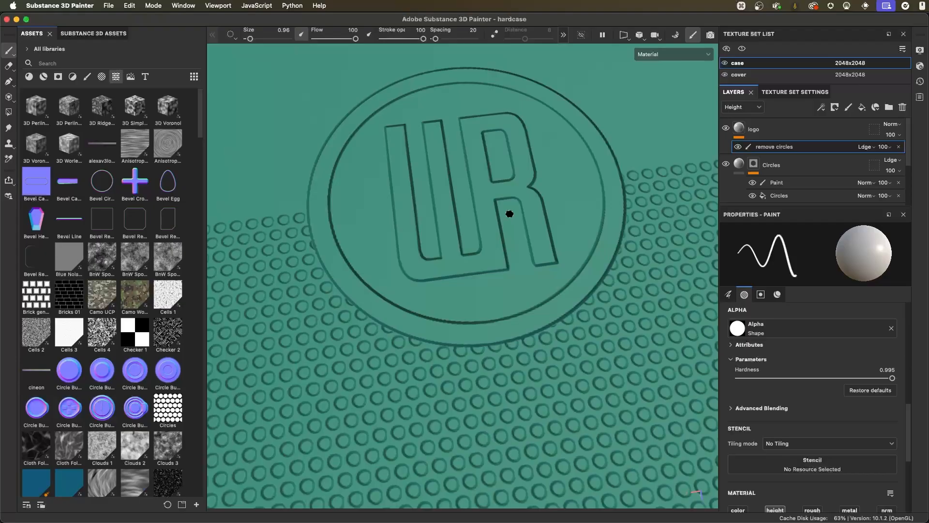
alt+drag(506, 216, 498, 263)
alt+right_drag(498, 264, 659, 294)
mouse_move(660, 294)
alt+mouse_down()
mouse_move(545, 289)
mouse_move(556, 275)
mouse_move(548, 279)
mouse_move(581, 291)
alt+mouse_up()
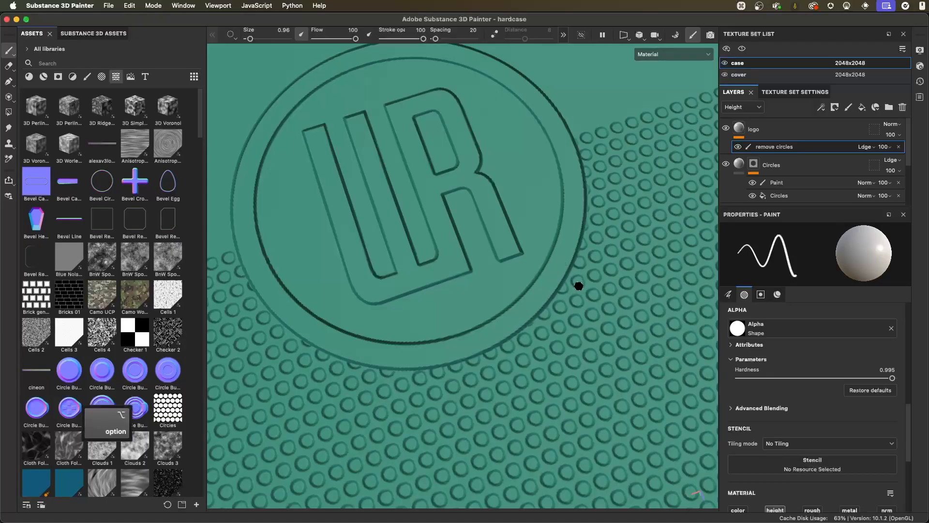
alt+drag(529, 286, 529, 248)
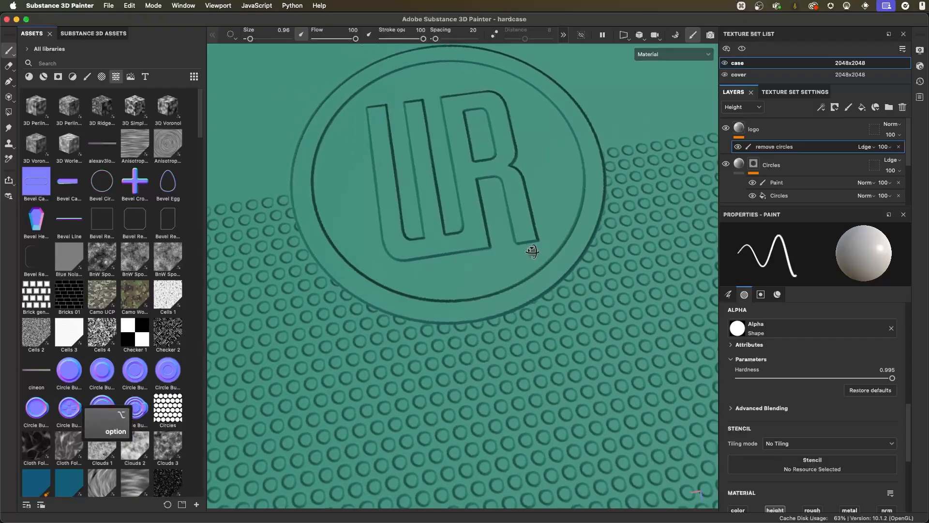
- Add a filter effect to the logo layer and assign the Blur filter to it
click(762, 129)
click(823, 107)
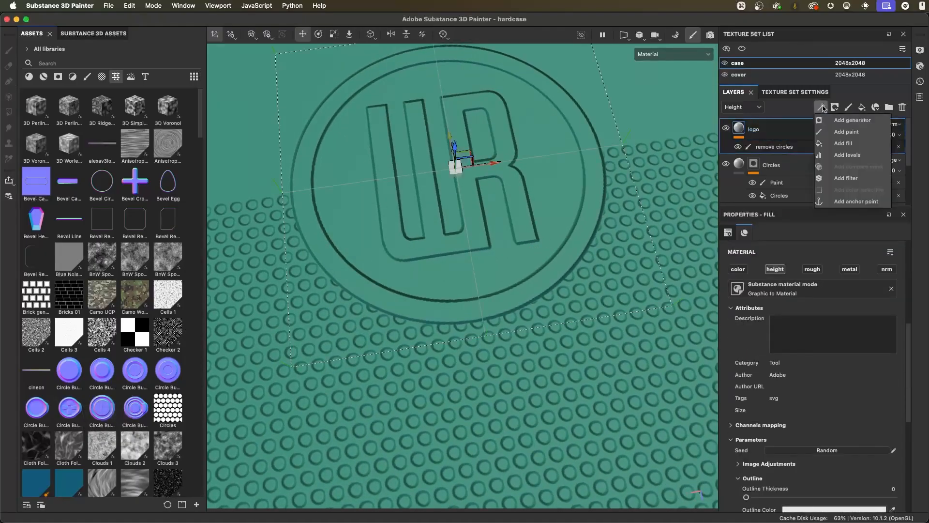
click(847, 178)
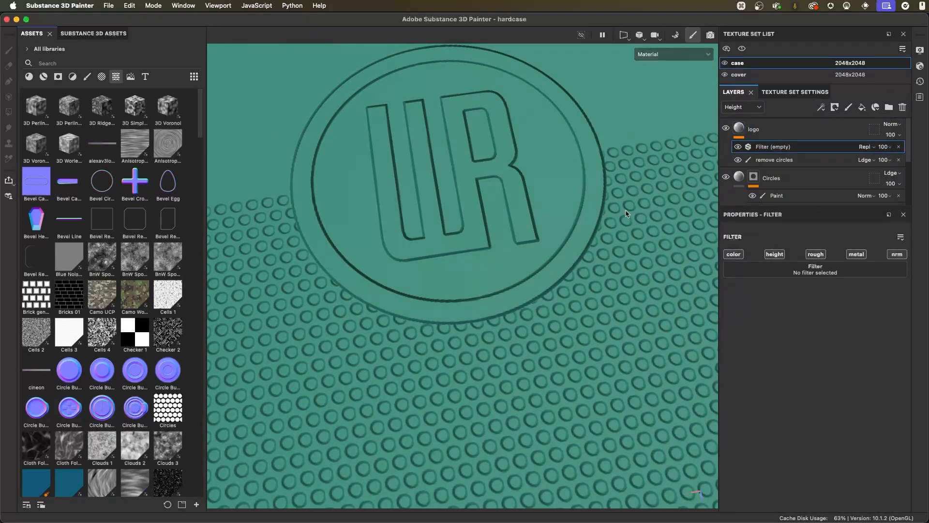
click(733, 269)
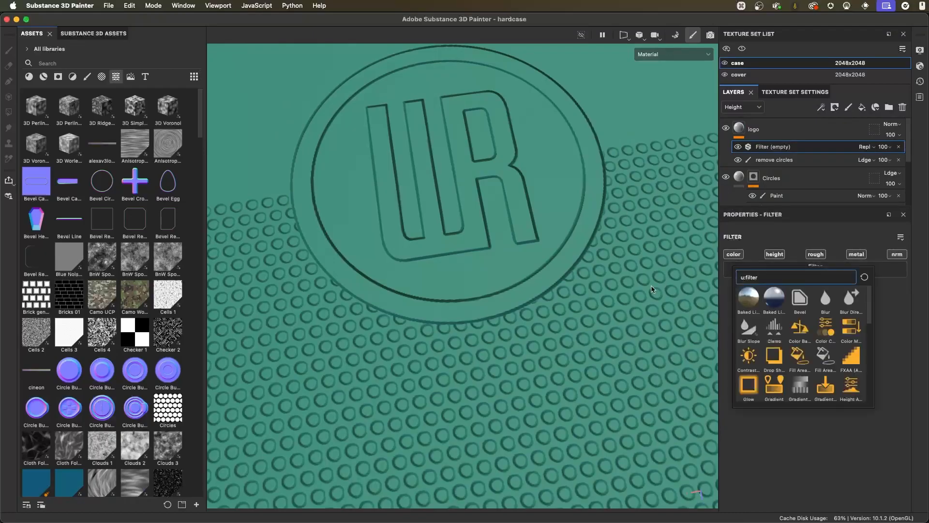
scroll(774, 344, down, 6)
scroll(773, 351, up, 6)
click(827, 301)
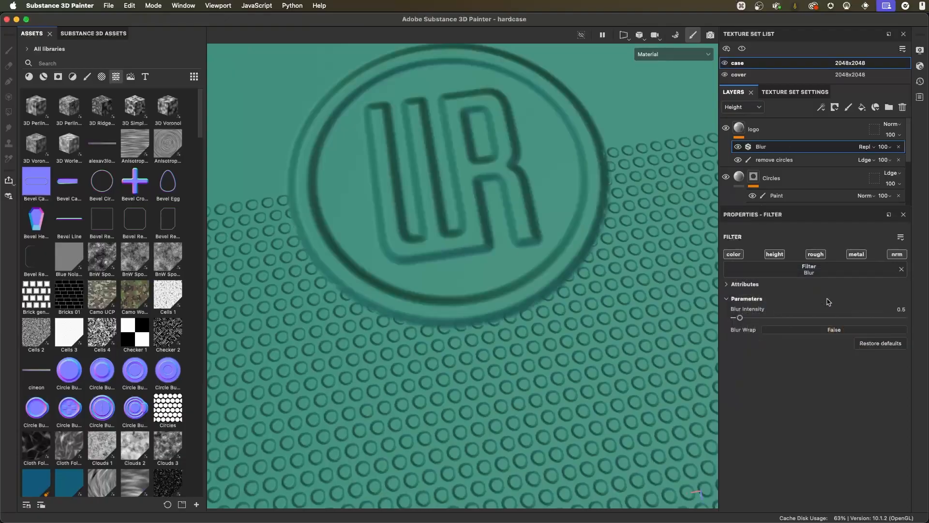
- Limit the logo layer's Blur filter to the height channel and set its blur intensity to 0.14
alt+drag(503, 203, 539, 245)
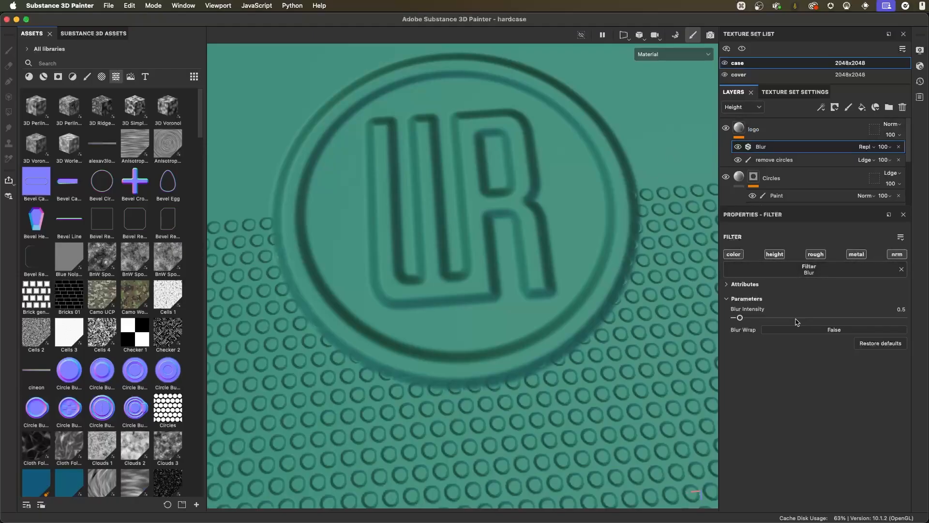
click(774, 254)
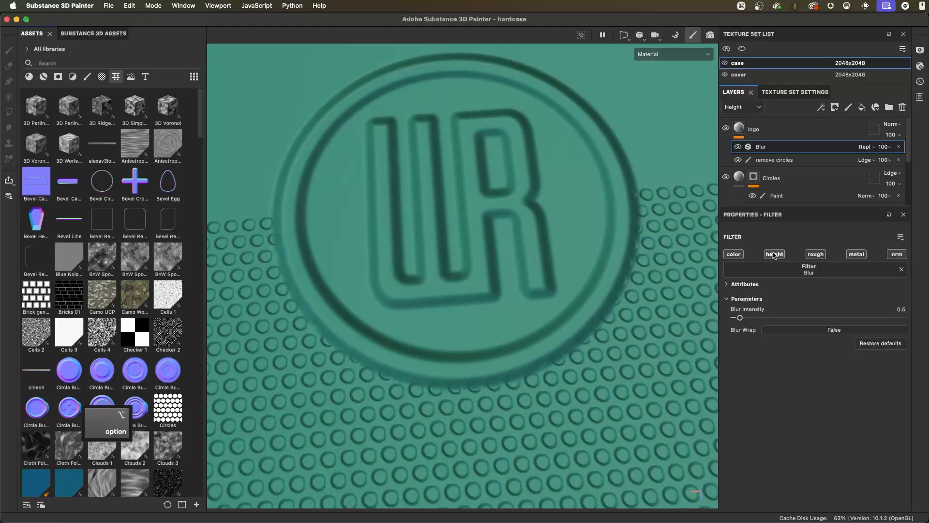
alt+drag(647, 385, 566, 281)
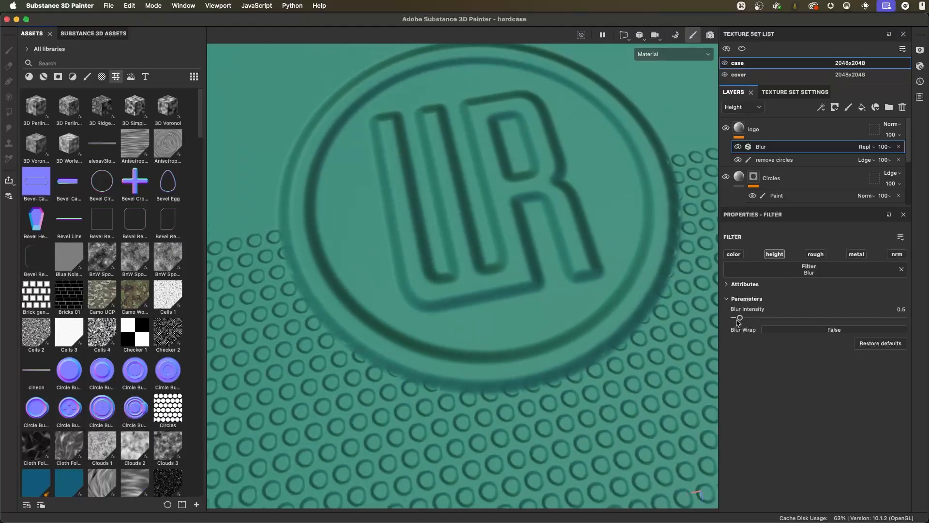
drag(740, 318, 734, 318)
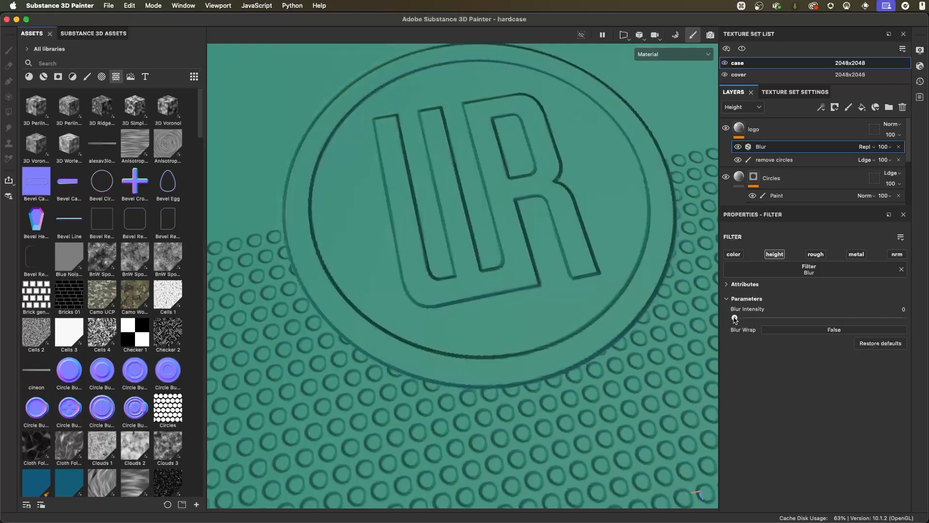
scroll(606, 328, up, 6)
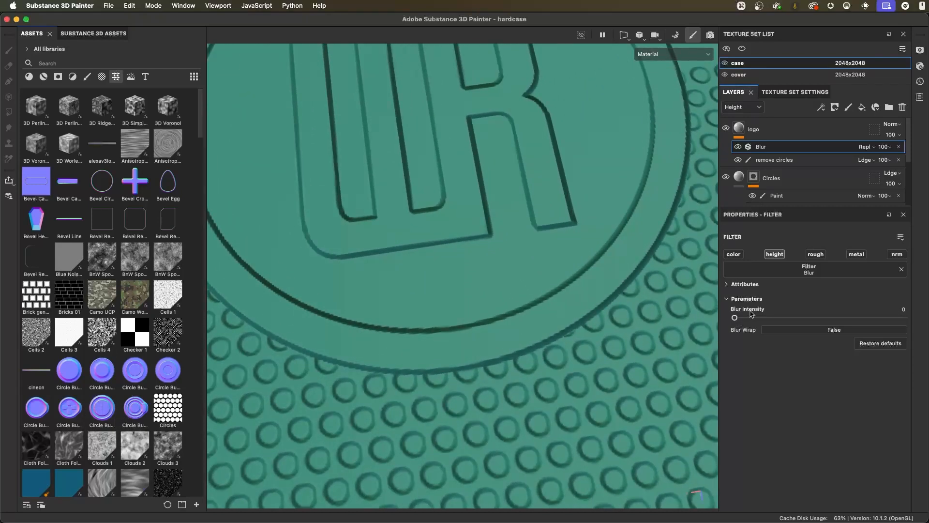
drag(735, 318, 736, 317)
drag(735, 319, 737, 320)
alt+right_drag(591, 350, 488, 237)
alt+drag(488, 238, 636, 203)
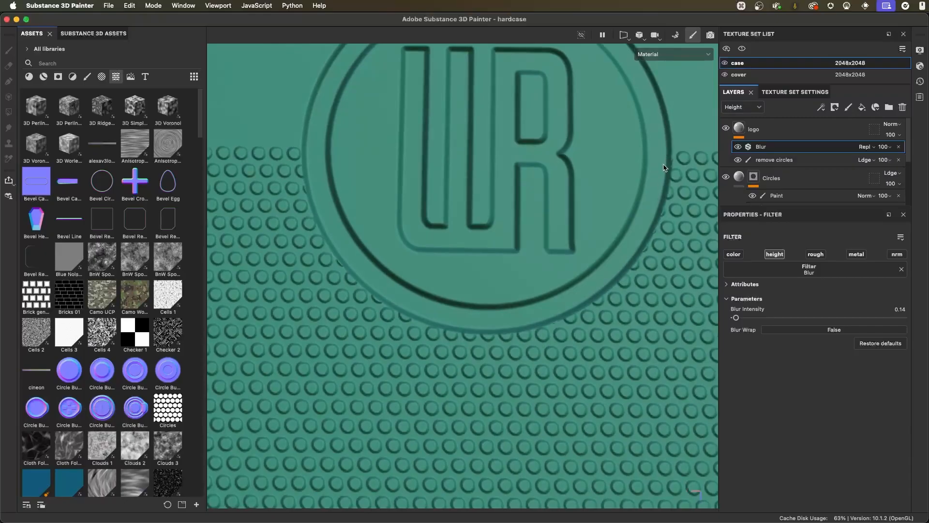
- Add a Levels effect to the logo layer, set its affected channel to Height and its input white point to 0.331
alt+drag(579, 178, 562, 238)
alt+right_drag(563, 239, 501, 217)
alt+drag(501, 216, 561, 245)
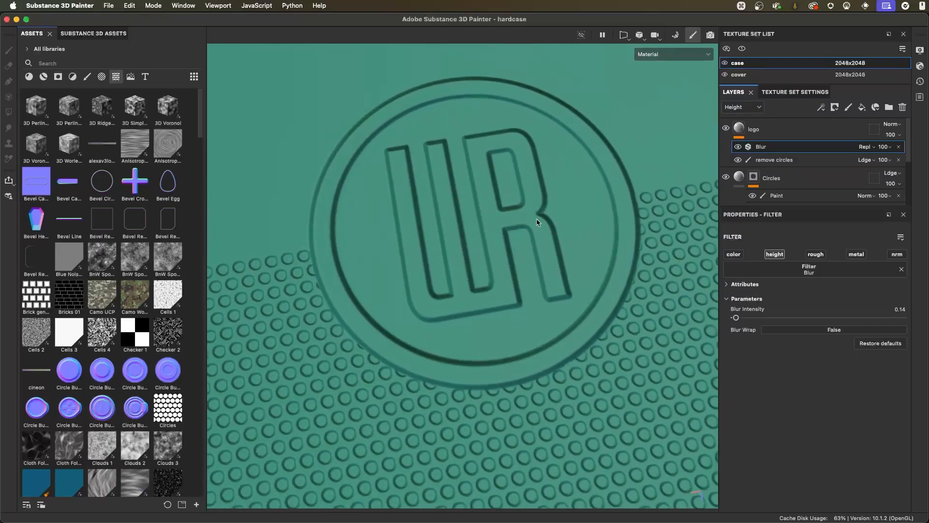
alt+right_drag(548, 267, 582, 268)
alt+middle_drag(582, 268, 575, 258)
click(821, 107)
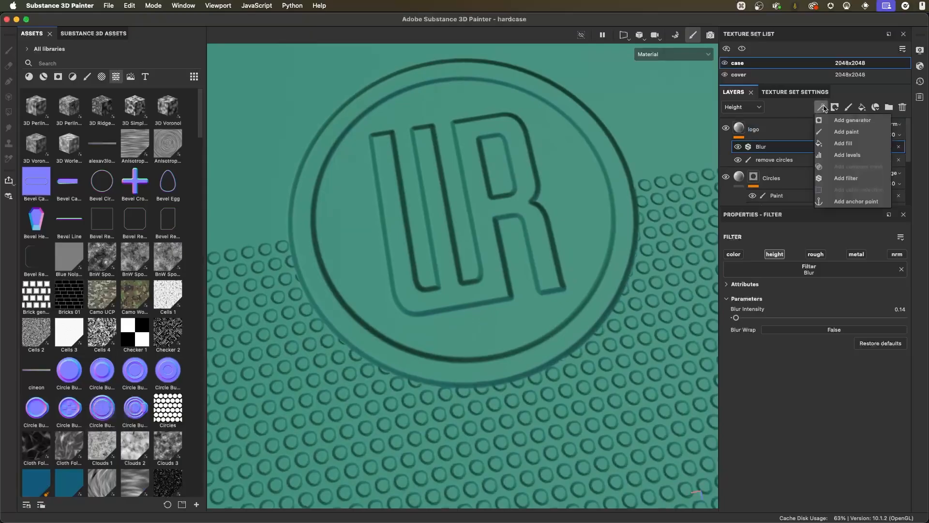
click(847, 156)
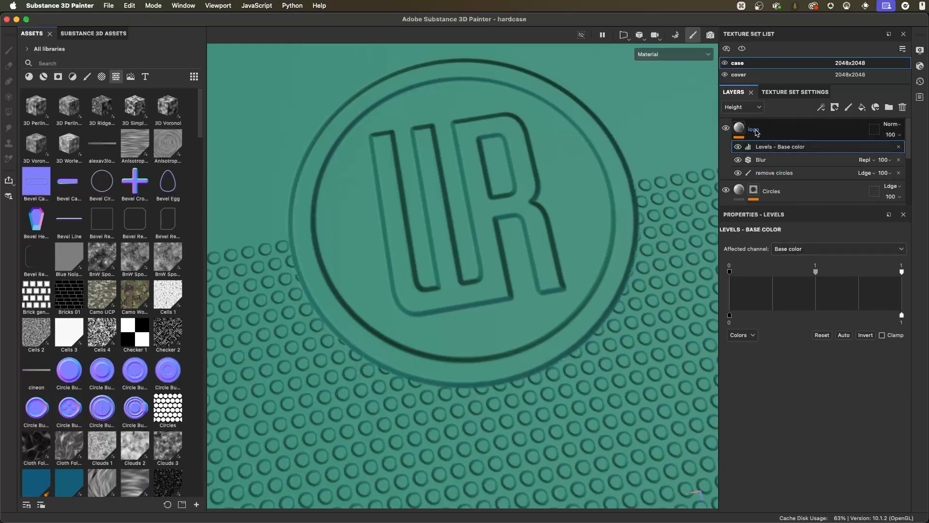
click(799, 252)
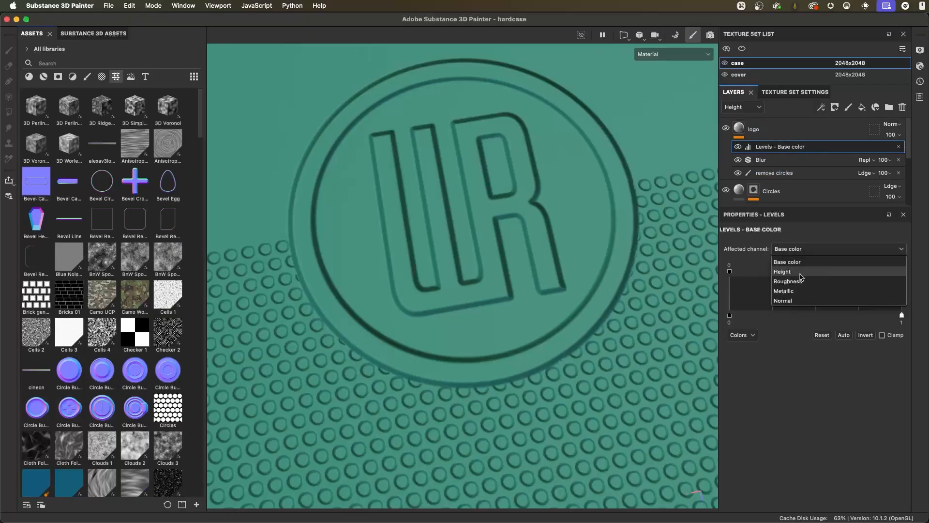
click(800, 272)
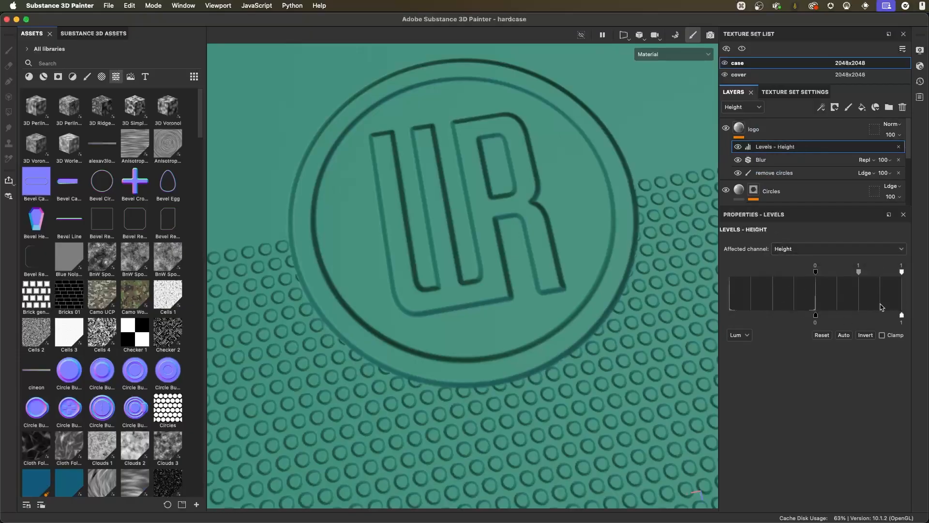
alt+right_drag(559, 258, 595, 278)
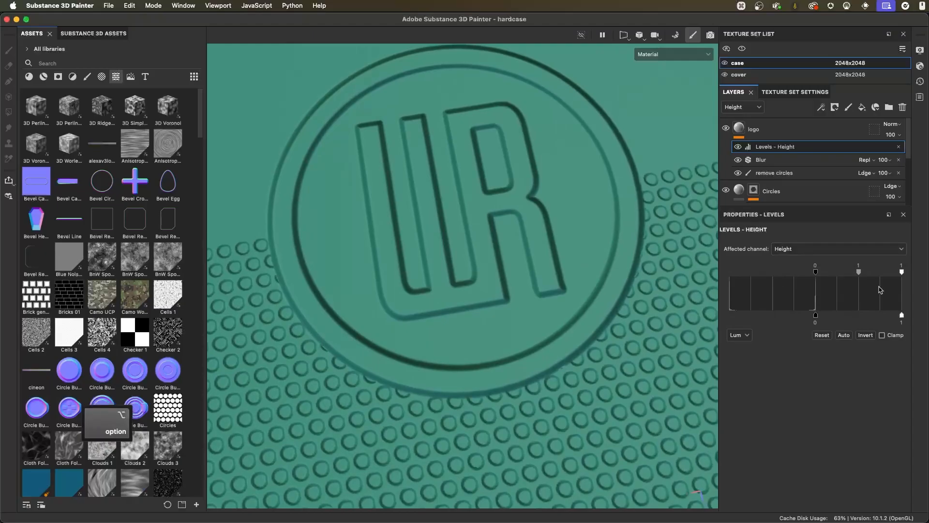
drag(901, 274, 844, 283)
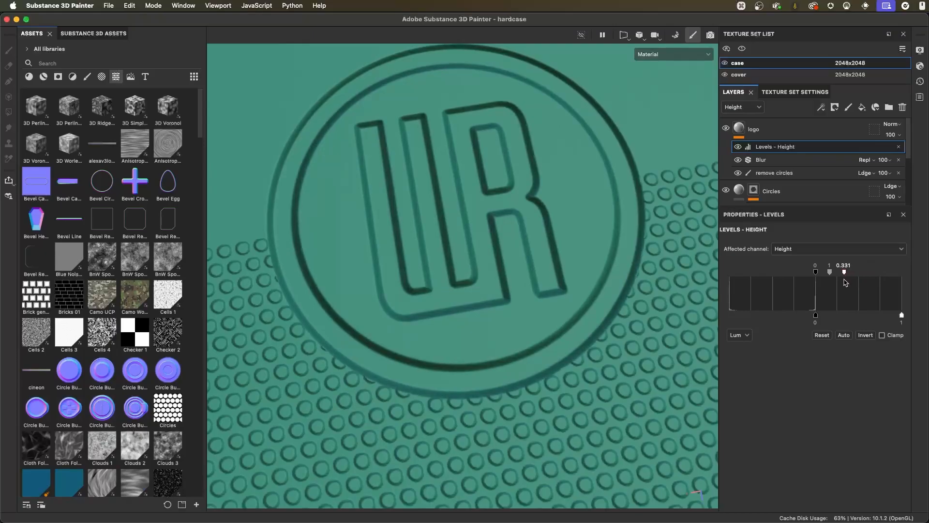
- Examine the logo from several angles and compare it with the Levels and Blur effects hidden and shown
alt+drag(595, 311, 513, 246)
alt+right_drag(532, 262, 566, 289)
alt+drag(566, 288, 605, 275)
alt+right_drag(605, 276, 623, 293)
alt+drag(622, 293, 695, 149)
click(739, 159)
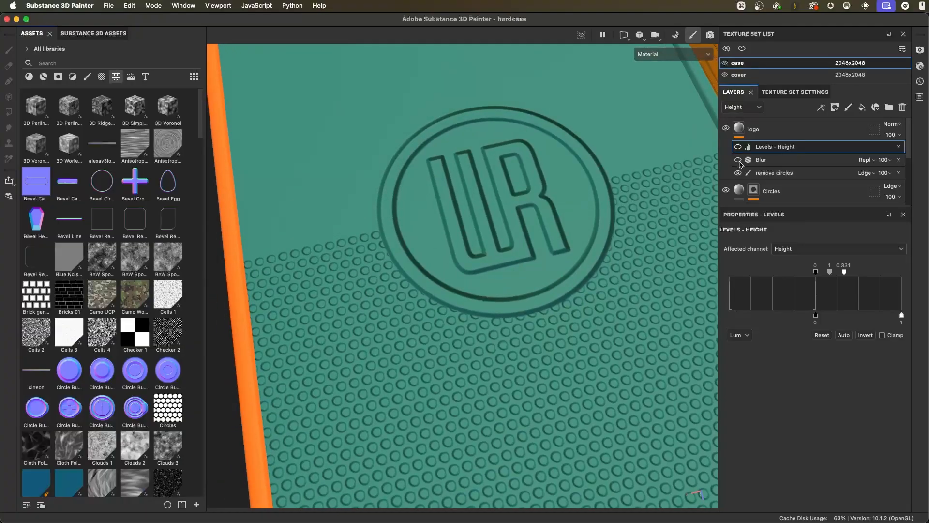
mouse_move(559, 274)
alt+mouse_down()
mouse_move(577, 265)
mouse_move(560, 261)
alt+mouse_up()
alt+right_drag(559, 261, 569, 286)
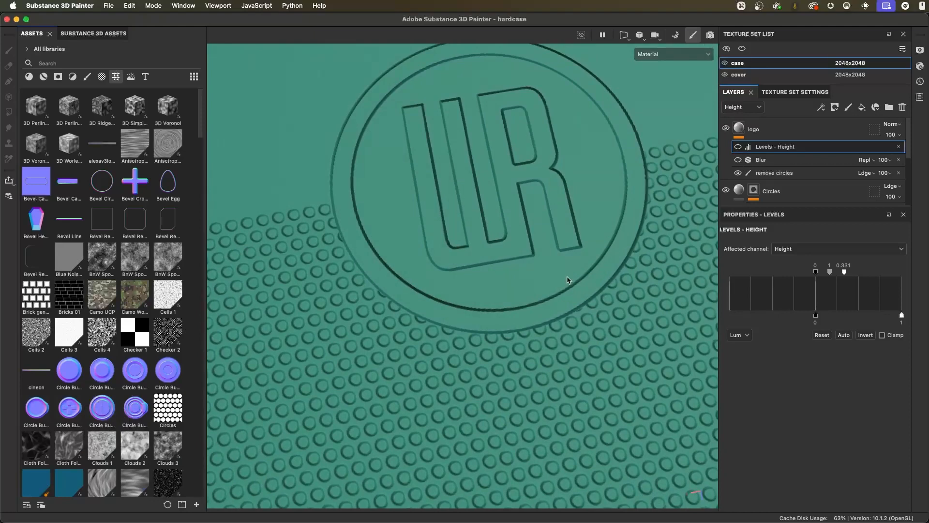
click(738, 160)
alt+drag(558, 256, 553, 224)
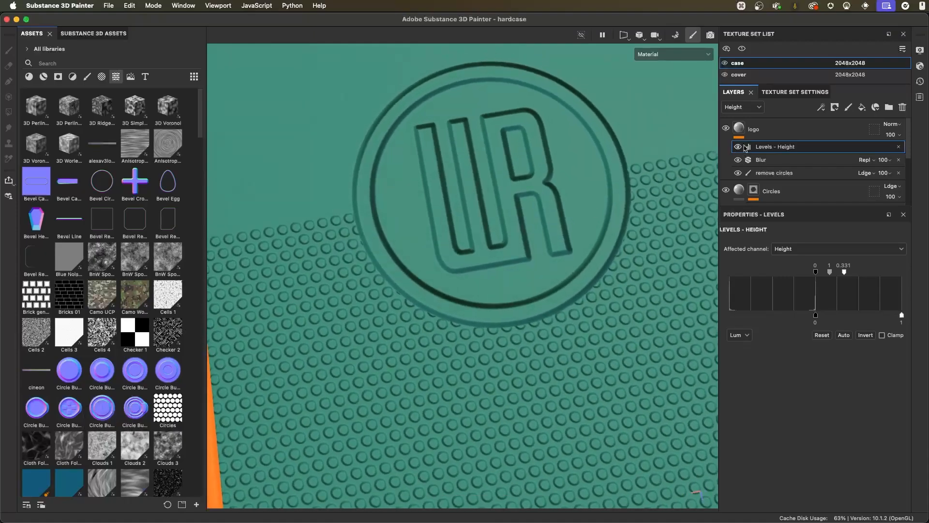
- Set the logo layer's projection depth to 0.05 and check both the inner and outer sides of the case
click(776, 130)
mouse_move(583, 241)
alt+mouse_down()
mouse_move(557, 239)
mouse_move(545, 211)
mouse_move(546, 249)
mouse_move(572, 238)
alt+mouse_up()
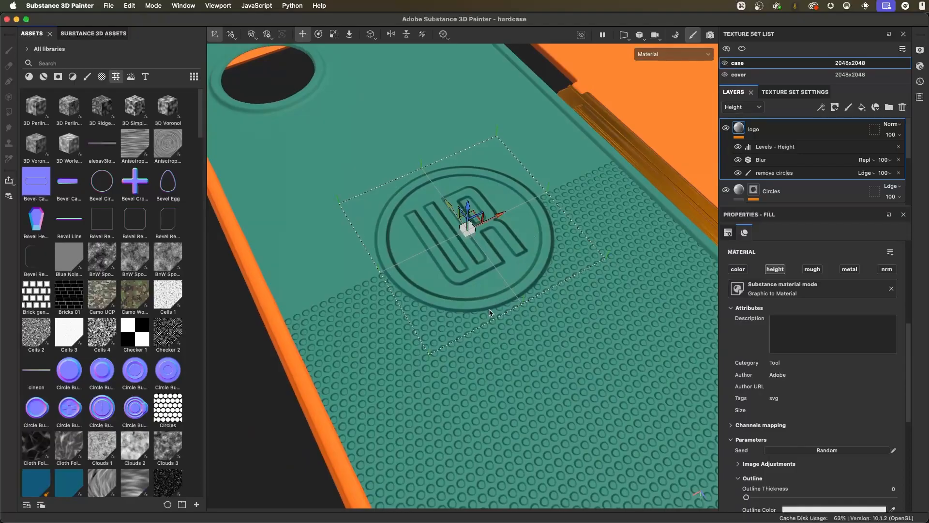
alt+drag(458, 364, 533, 242)
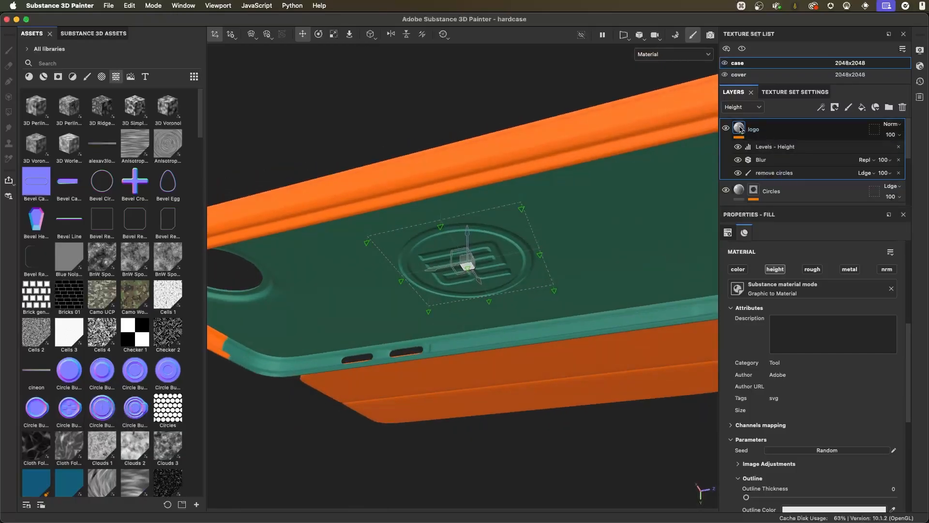
click(728, 232)
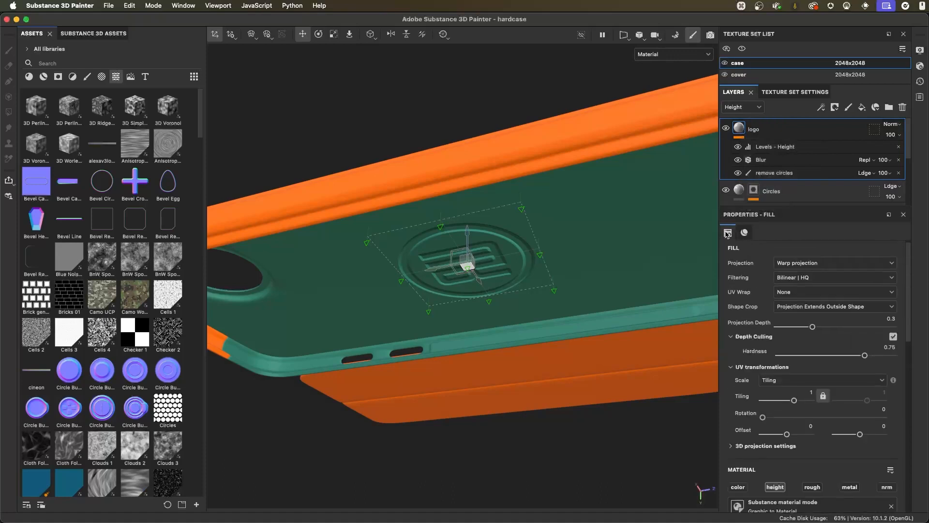
alt+drag(630, 279, 540, 283)
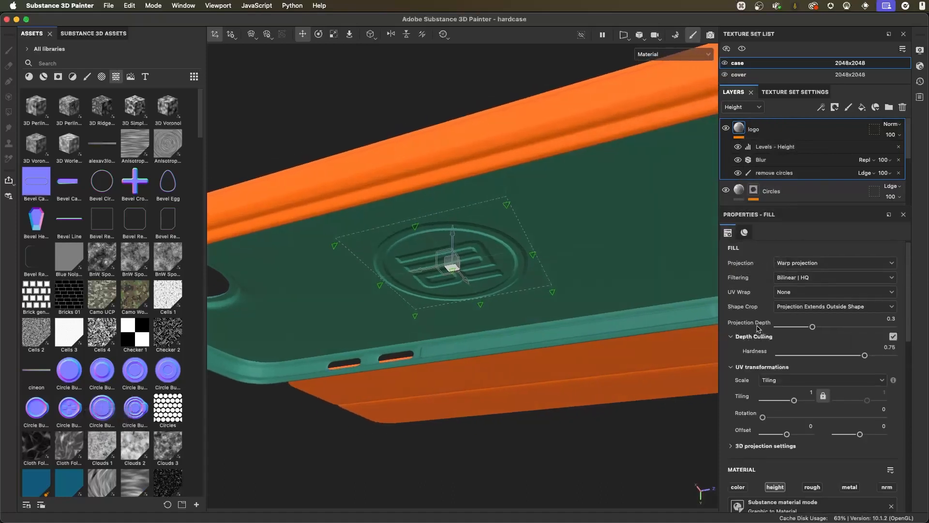
drag(812, 329, 784, 330)
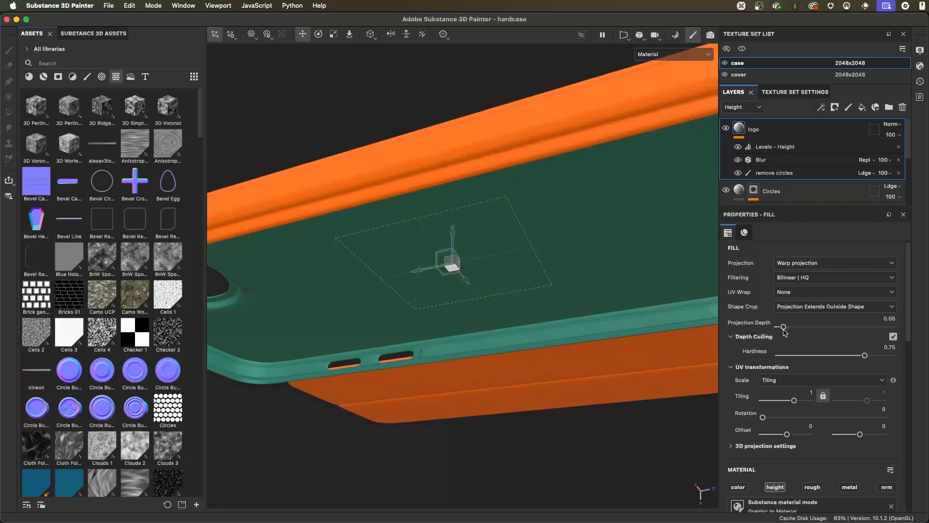
alt+drag(539, 197, 521, 235)
scroll(521, 234, up, 3)
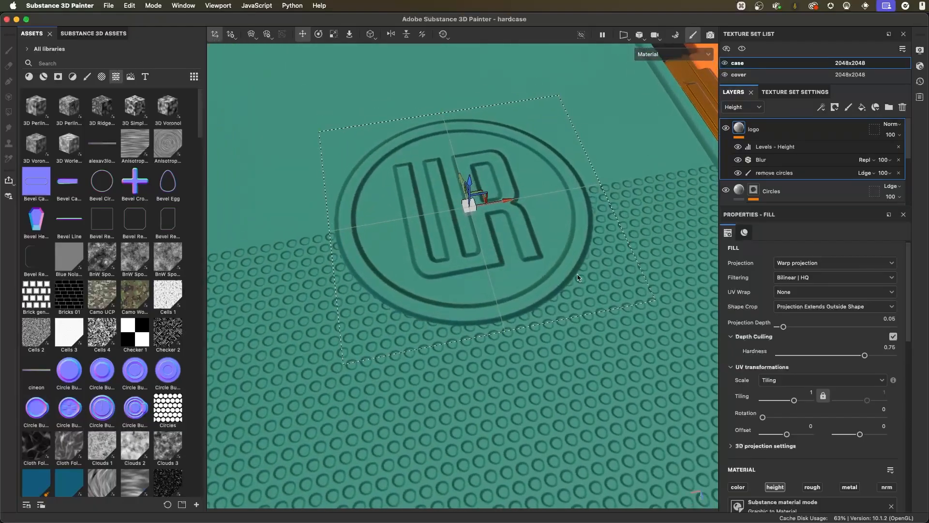
- Frame the whole phone case in view and save the project
alt+drag(508, 266, 510, 211)
key(f)
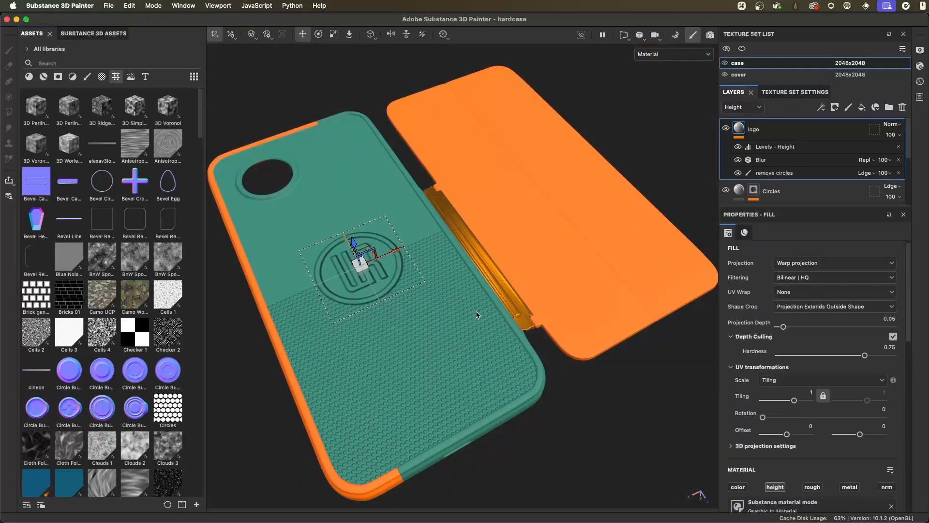
alt+drag(413, 305, 434, 259)
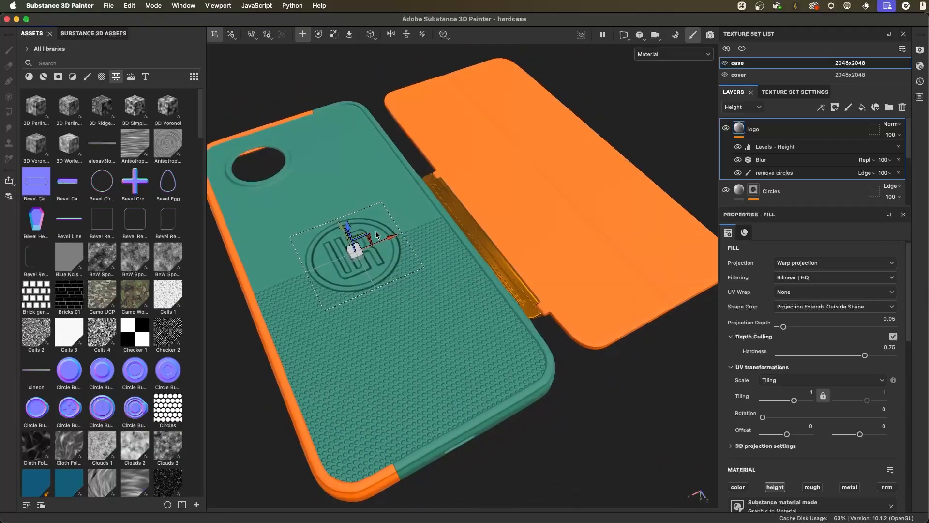
click(112, 10)
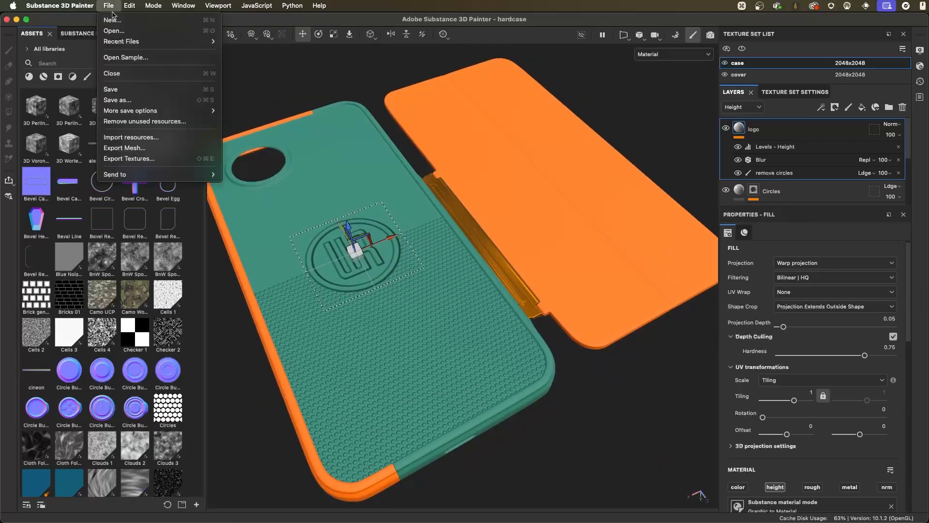
click(125, 91)
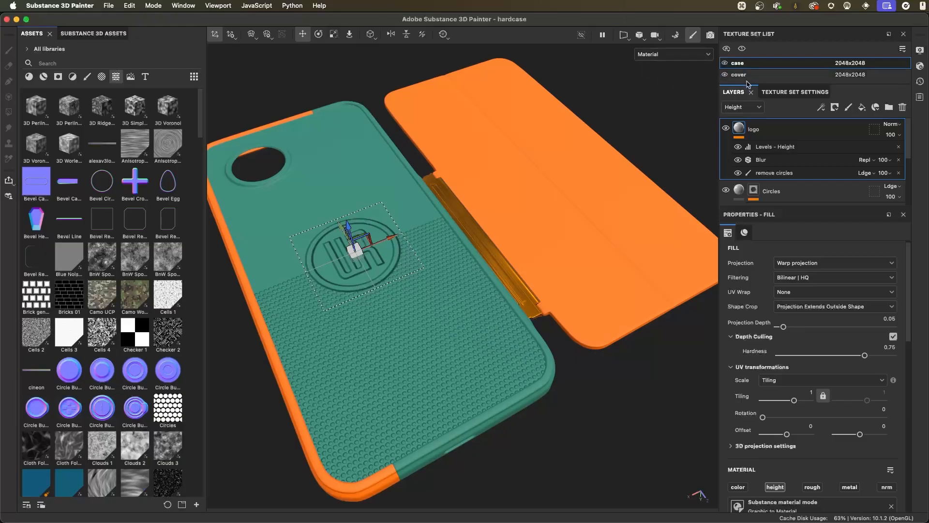
- Enlarge the texture set list and set the case texture set's resolution to 256x256
drag(747, 83, 747, 109)
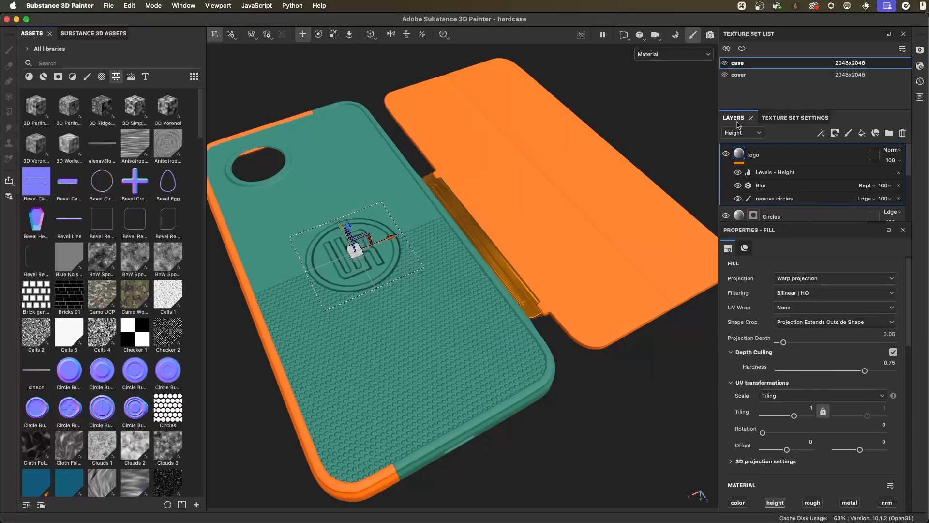
scroll(429, 207, up, 5)
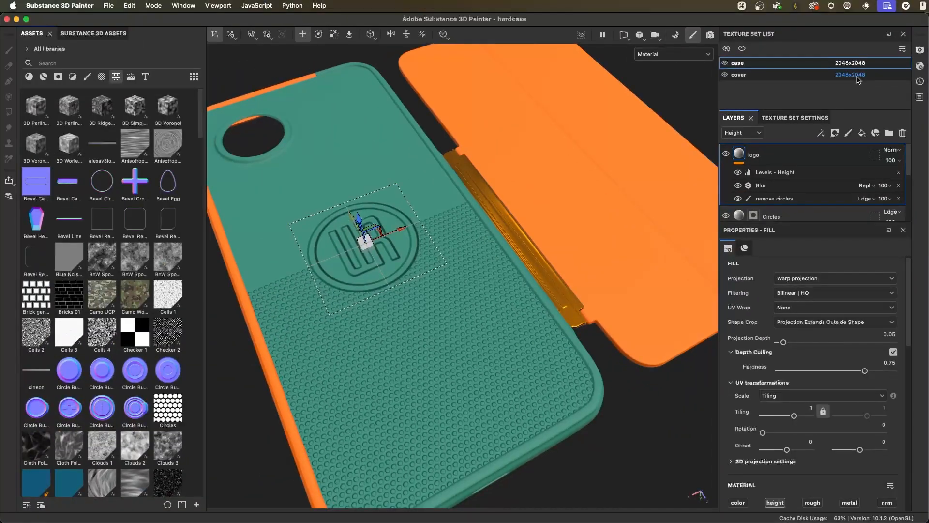
alt+right_drag(467, 307, 505, 272)
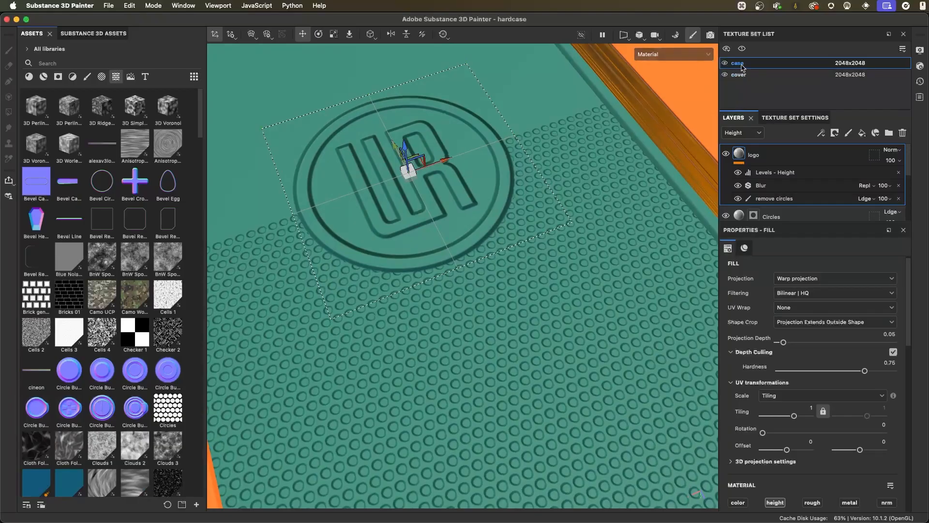
click(847, 64)
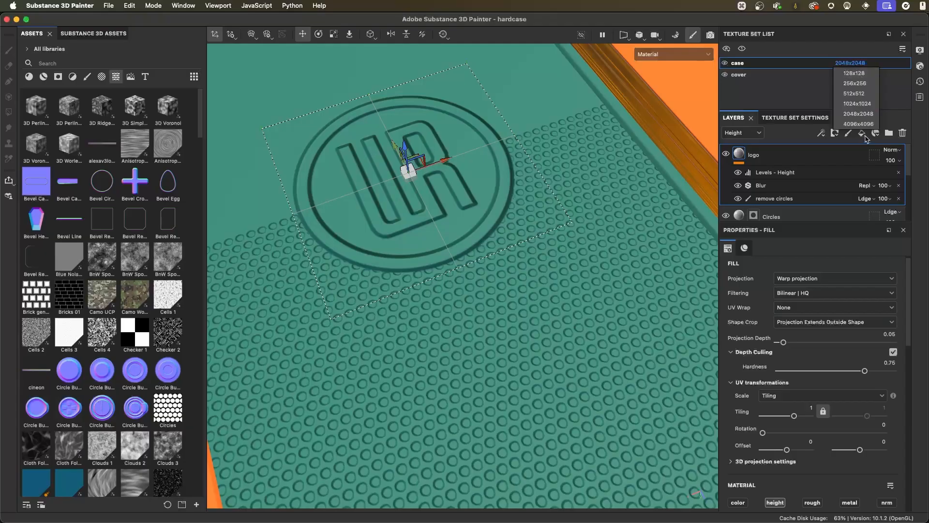
click(854, 83)
alt+drag(557, 291, 514, 273)
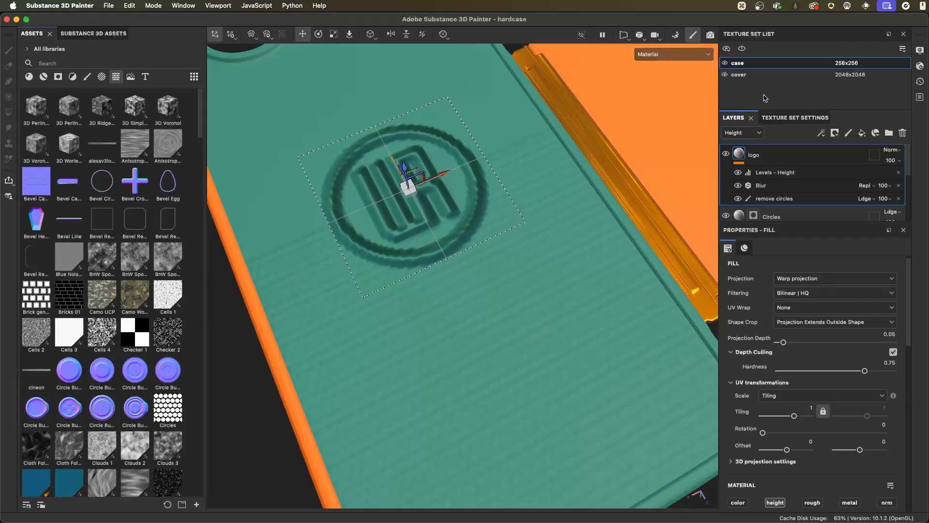
- Check the logo and circle relief up close, and set the case texture set's resolution to 2048x2048
alt+right_drag(456, 267, 481, 296)
alt+drag(482, 297, 513, 270)
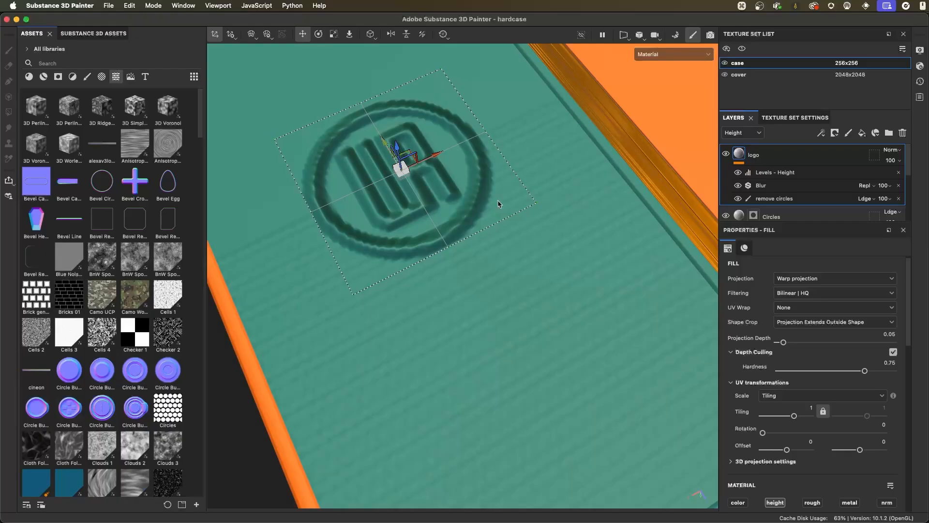
alt+right_drag(431, 182, 507, 226)
alt+drag(508, 225, 504, 192)
click(843, 67)
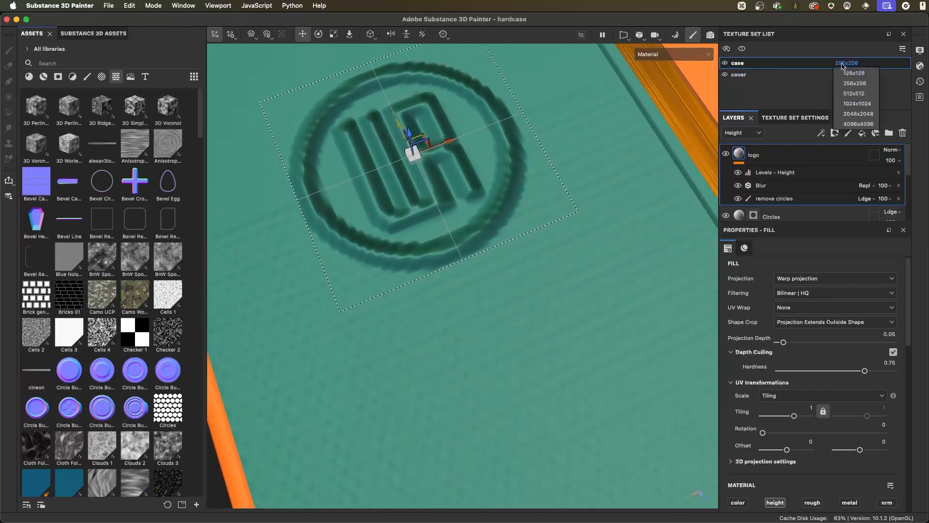
click(857, 115)
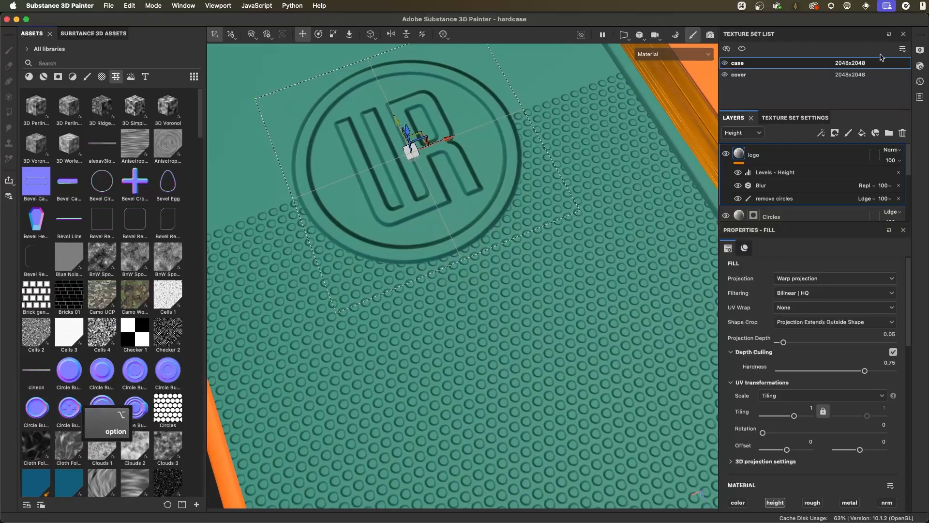
- Compare the relief detail by switching the case texture set to 128x128 and back to 2048x2048
click(850, 63)
click(854, 73)
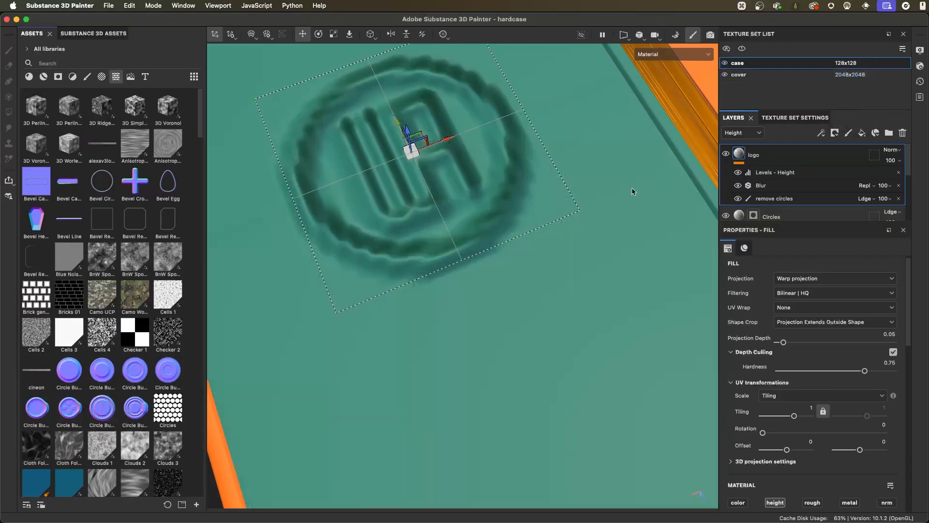
click(847, 63)
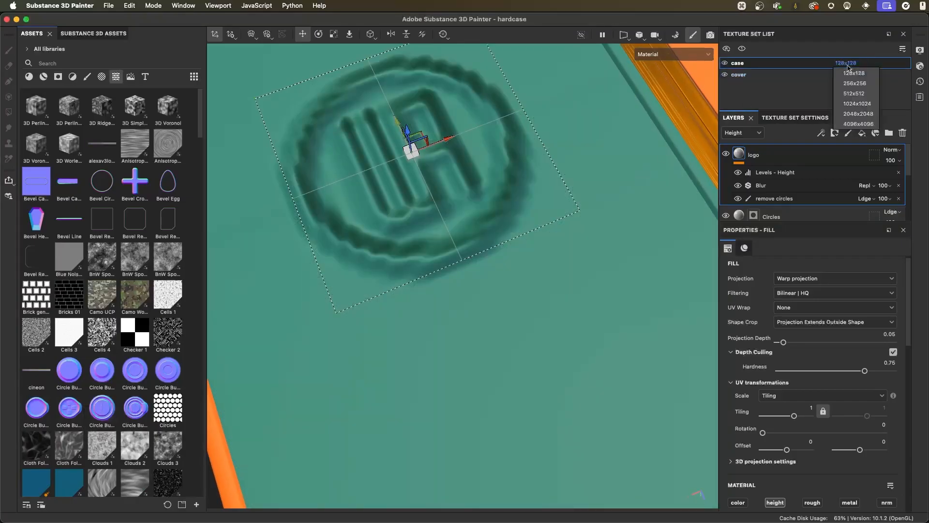
click(858, 114)
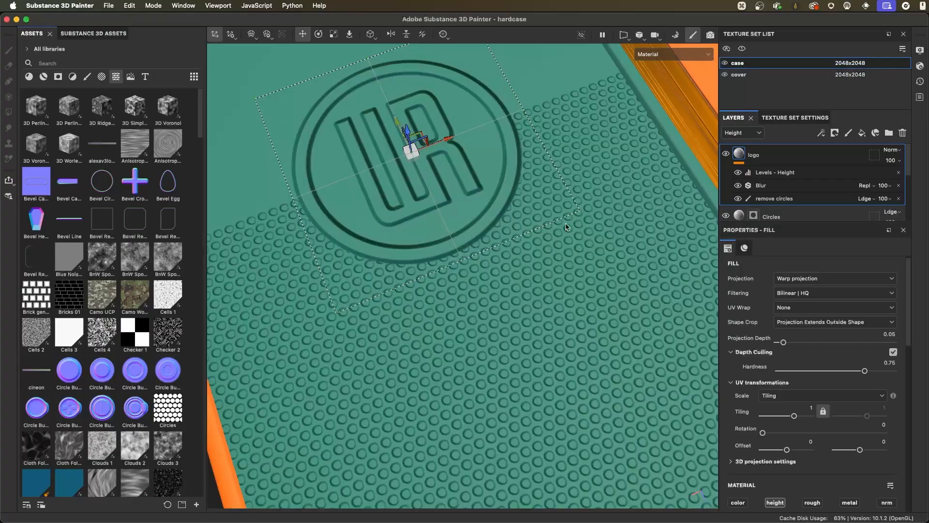
- Examine the edges of the small circles beside the logo up close at 2048x2048 resolution
alt+right_drag(472, 271, 593, 305)
alt+drag(593, 305, 558, 303)
alt+middle_drag(558, 303, 554, 281)
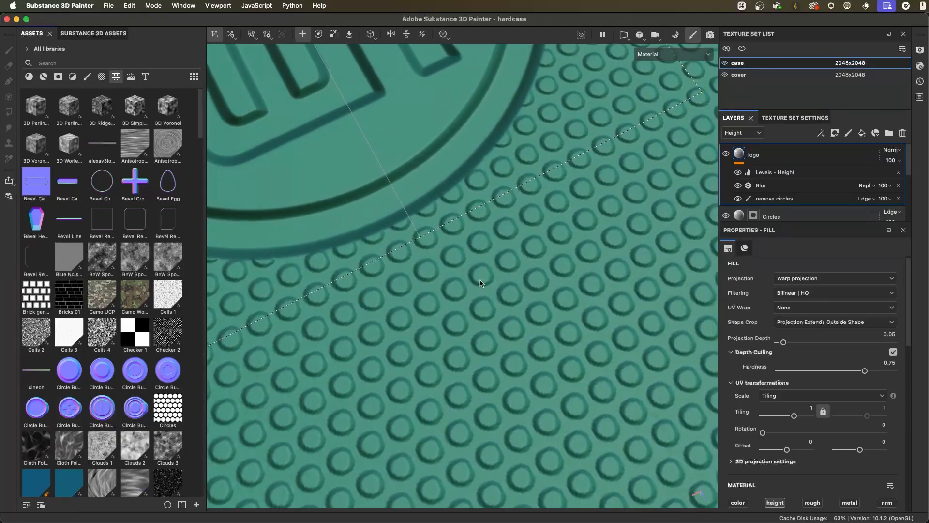
alt+right_drag(464, 266, 510, 289)
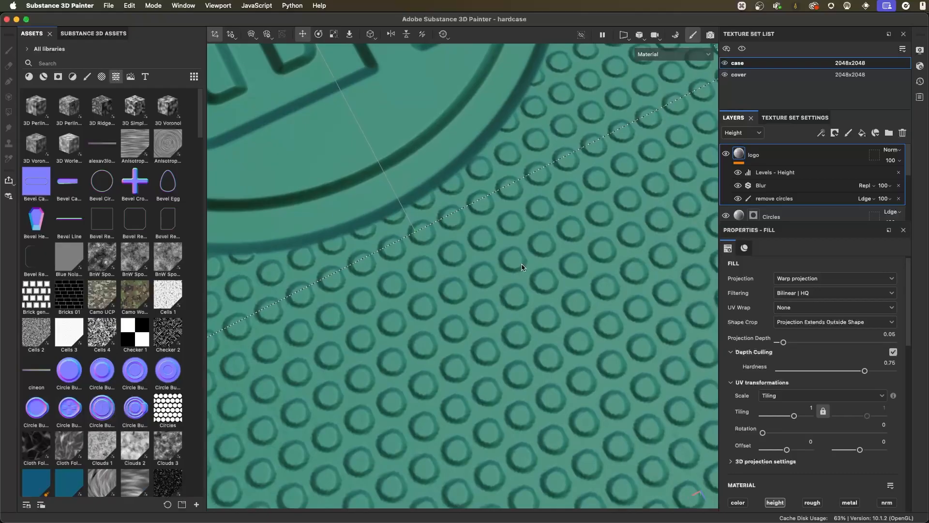
mouse_move(526, 250)
alt+mouse_down()
mouse_move(526, 266)
mouse_move(513, 249)
alt+mouse_up()
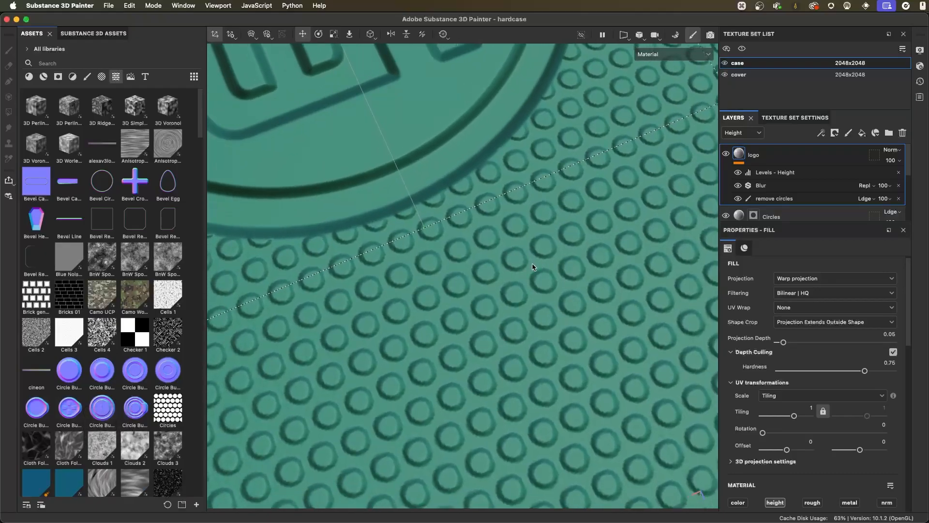
alt+right_drag(596, 308, 568, 294)
alt+middle_drag(568, 294, 551, 300)
alt+drag(552, 303, 527, 280)
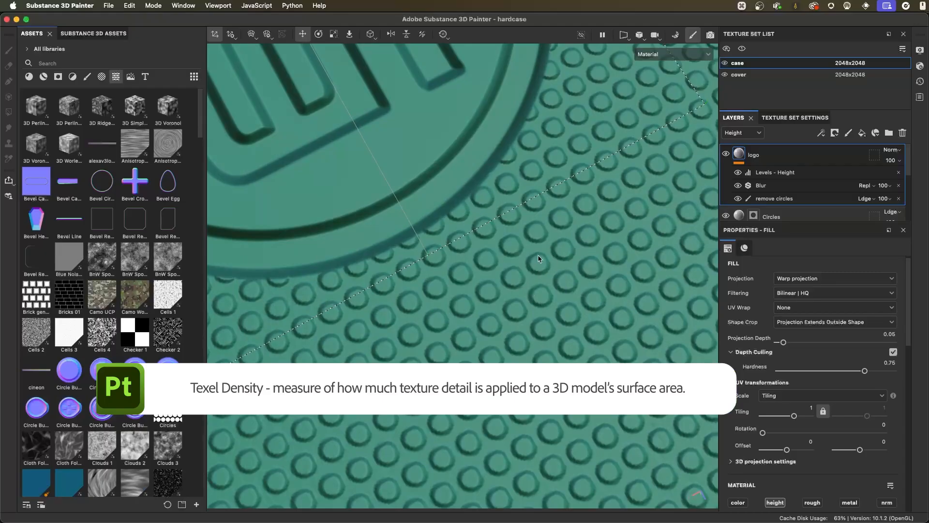
alt+right_drag(550, 343, 483, 269)
alt+drag(483, 269, 503, 277)
alt+right_drag(502, 277, 540, 312)
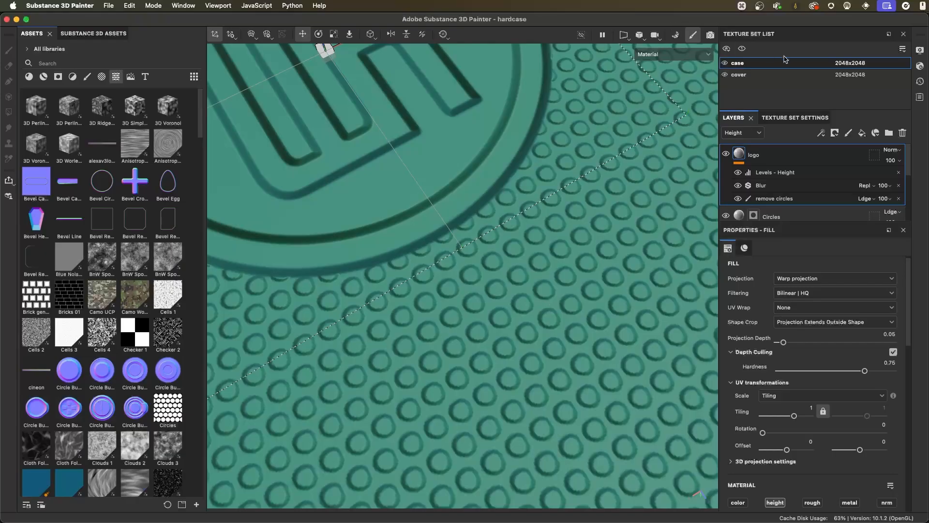
- Set the case texture set's resolution to 4096x4096
click(845, 64)
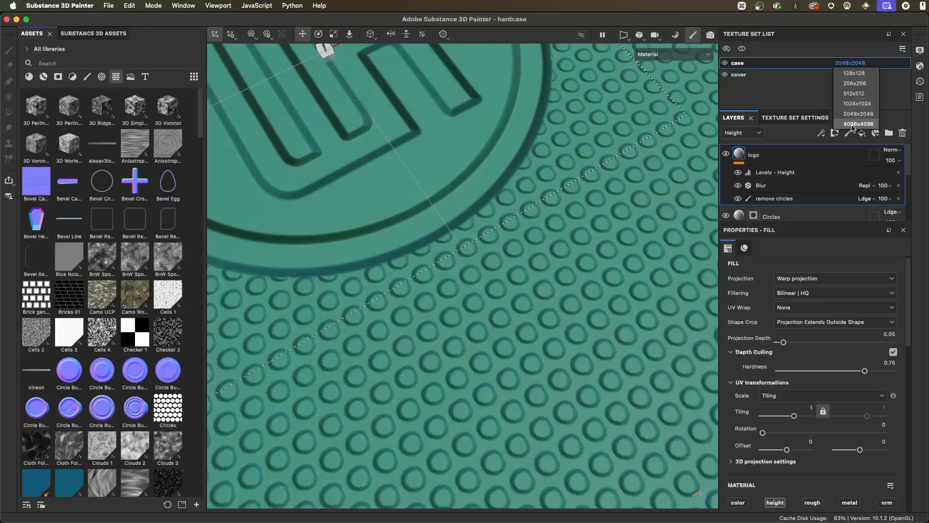
alt+right_drag(614, 302, 547, 325)
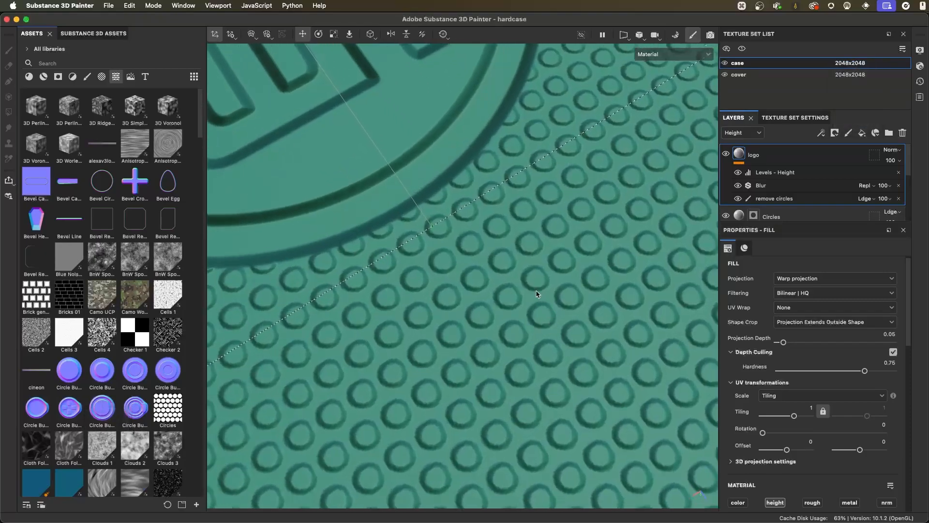
click(848, 63)
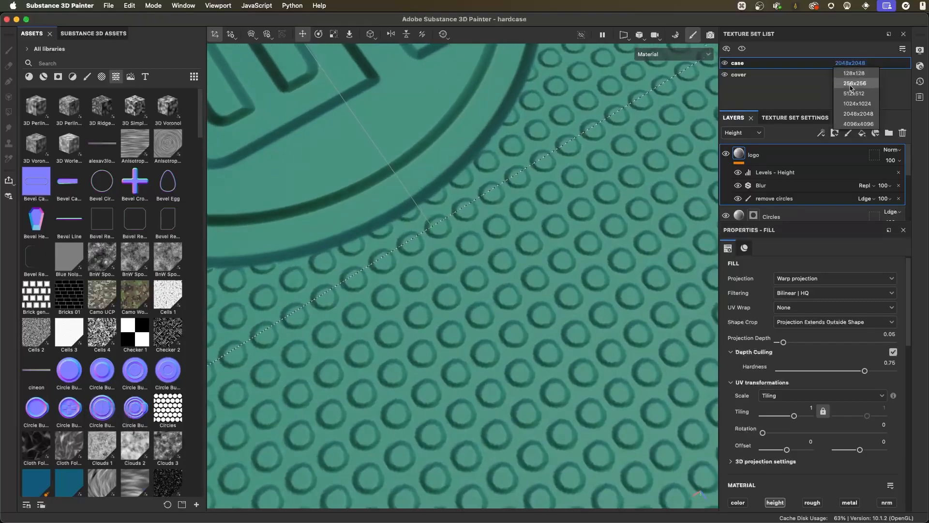
click(858, 124)
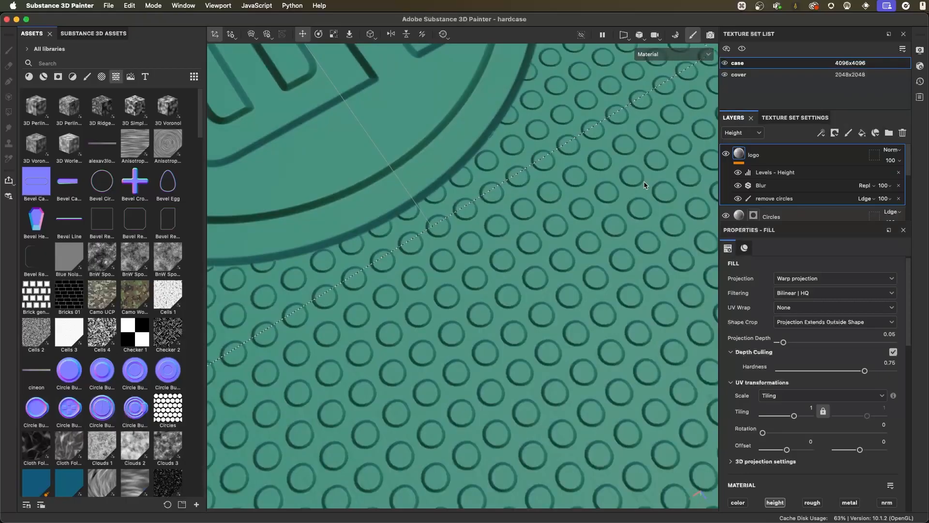
- Inspect the edge quality of the circle pattern and logo at 4096x4096, from extreme close-up to the full logo
alt+right_drag(576, 237, 500, 280)
alt+drag(500, 280, 500, 263)
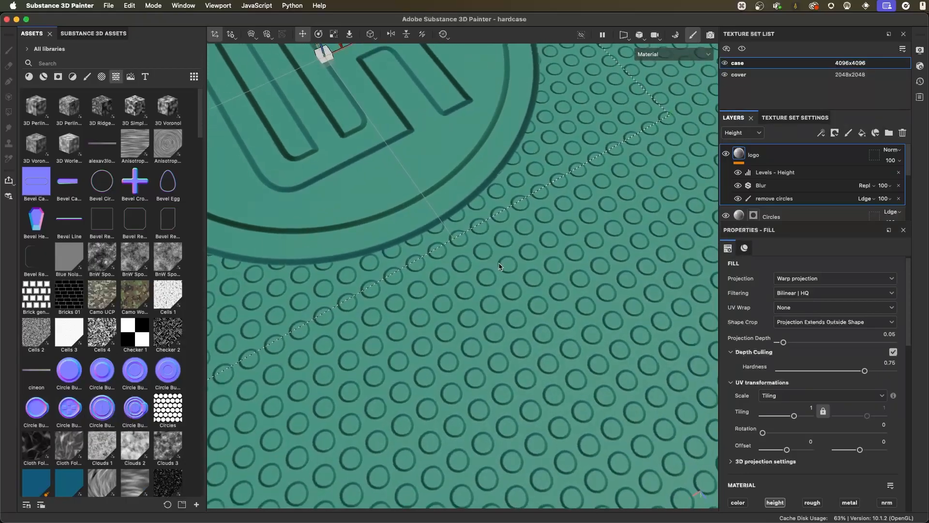
alt+right_drag(500, 265, 566, 348)
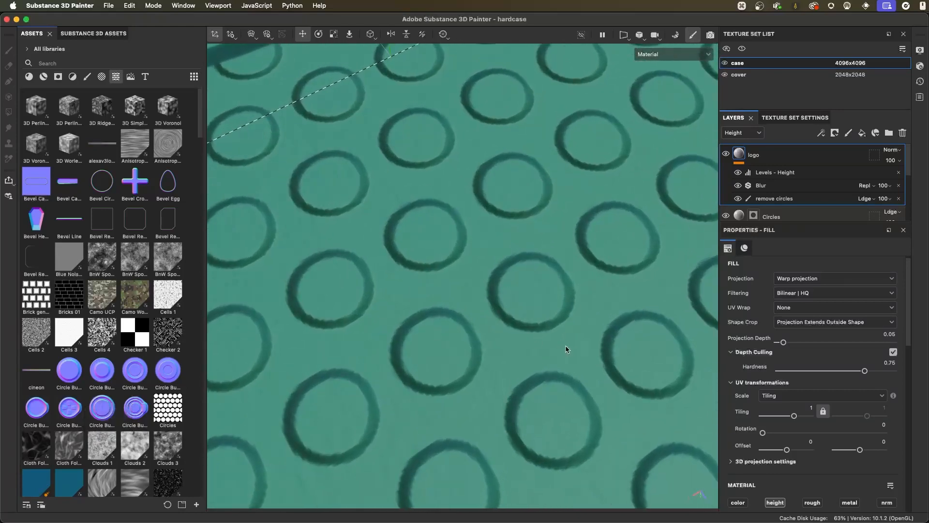
alt+right_drag(566, 345, 415, 280)
alt+drag(415, 280, 441, 265)
alt+drag(513, 287, 497, 291)
alt+right_drag(498, 290, 559, 319)
alt+middle_drag(566, 238, 553, 277)
alt+right_drag(553, 277, 523, 269)
alt+drag(547, 291, 570, 298)
mouse_move(570, 298)
alt+right_down()
mouse_move(555, 304)
mouse_move(585, 303)
alt+right_up()
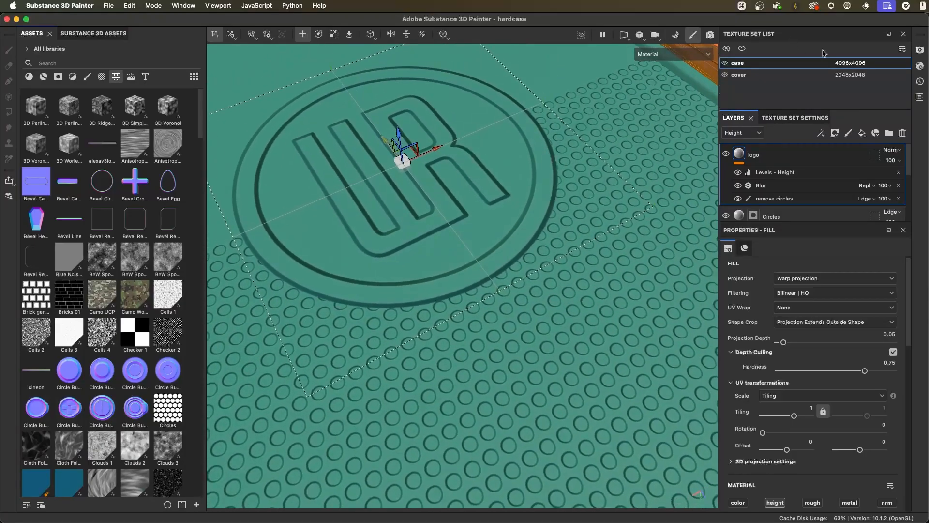
- Compare the relief by lowering the case texture set to 2048x2048 and returning it to 4096x4096
click(848, 63)
click(857, 114)
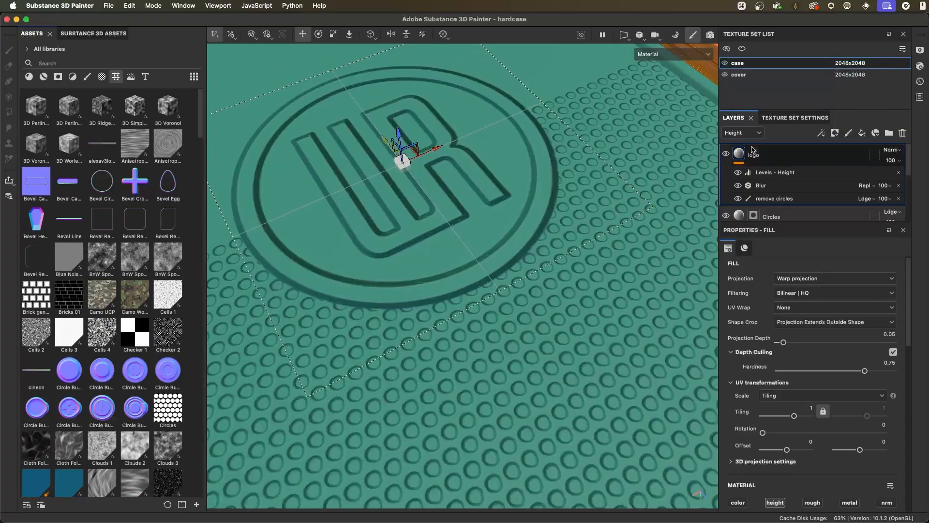
alt+right_drag(583, 284, 531, 369)
alt+drag(531, 368, 543, 319)
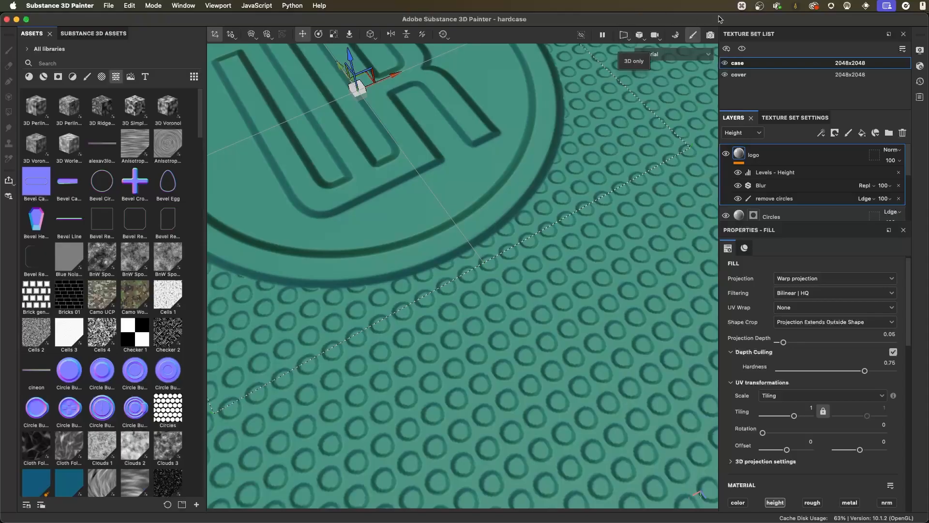
click(850, 63)
click(858, 124)
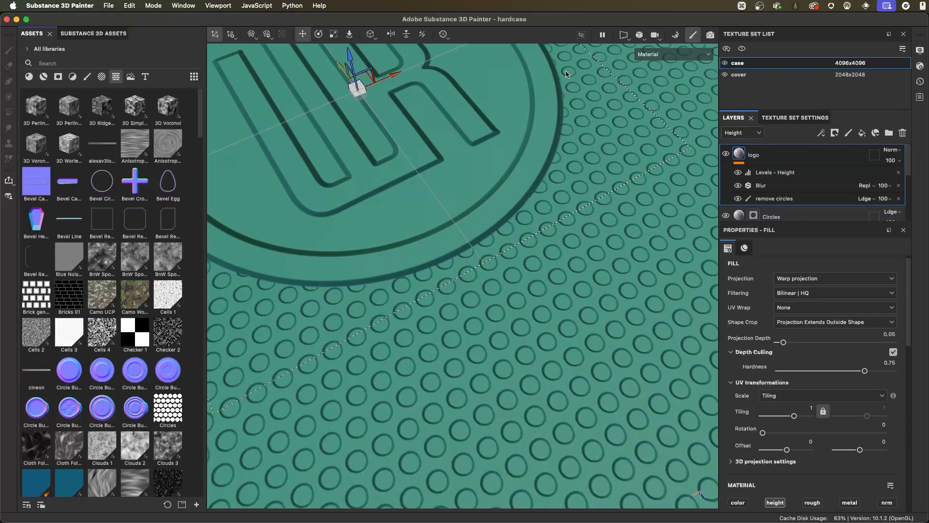
- Review the list of recorded painting actions in the project history and close it
click(919, 82)
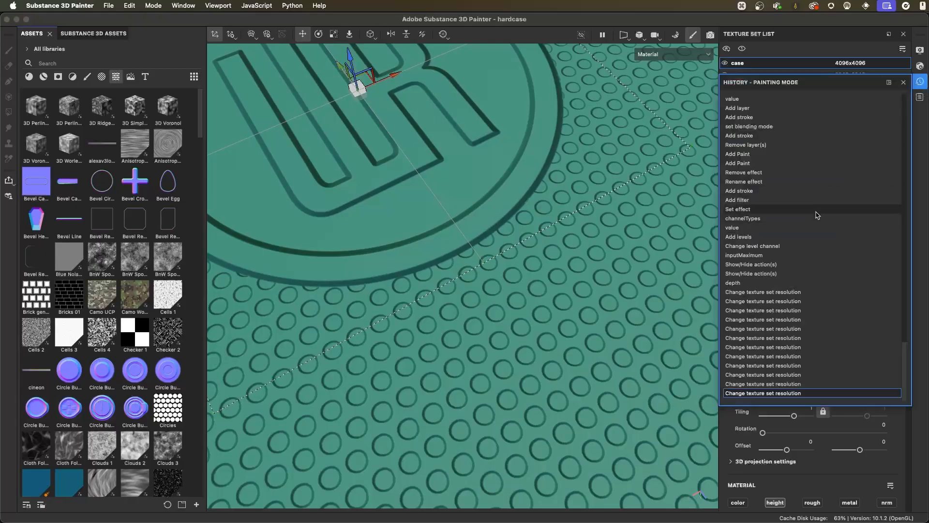
scroll(806, 242, up, 10)
scroll(802, 263, up, 15)
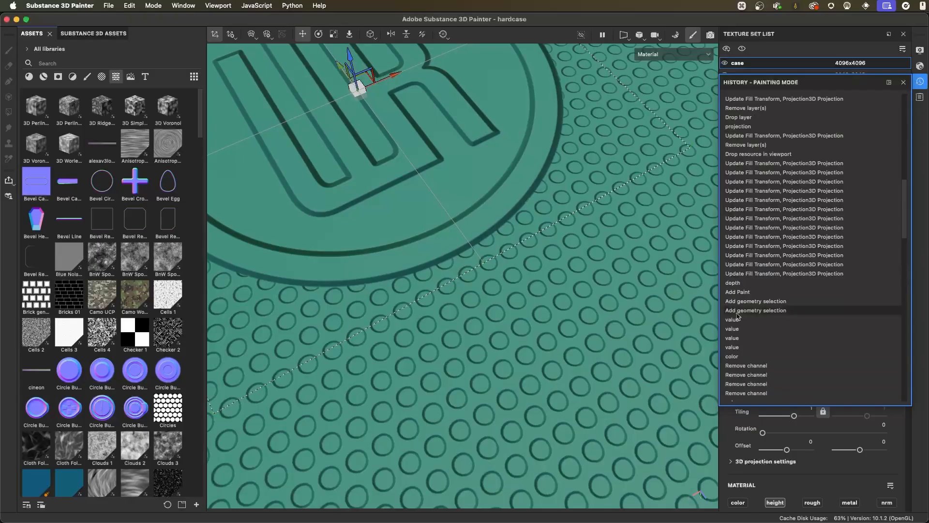
scroll(754, 300, down, 20)
click(904, 83)
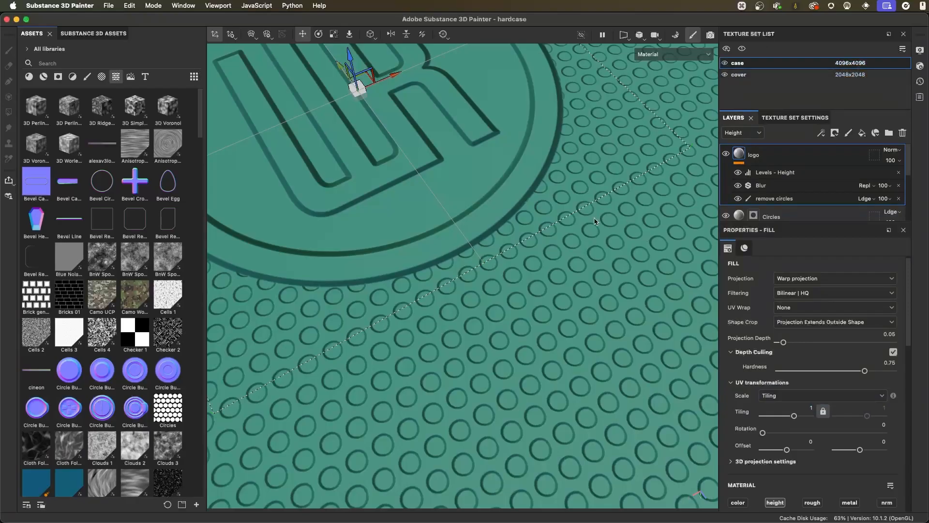
- Study the finished logo and the surrounding circle relief from several angles and distances
alt+right_drag(585, 286, 542, 249)
alt+middle_drag(541, 249, 577, 281)
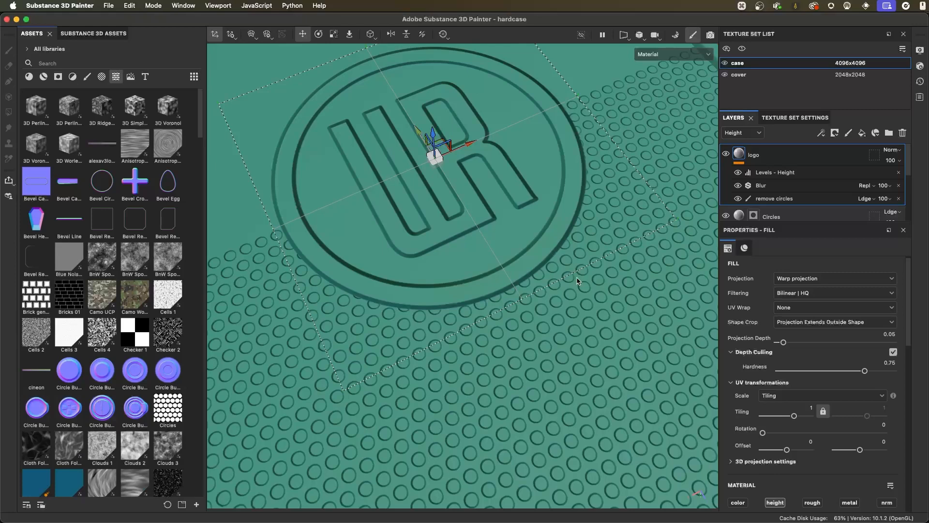
mouse_move(528, 275)
alt+mouse_down()
mouse_move(515, 292)
mouse_move(518, 284)
alt+mouse_up()
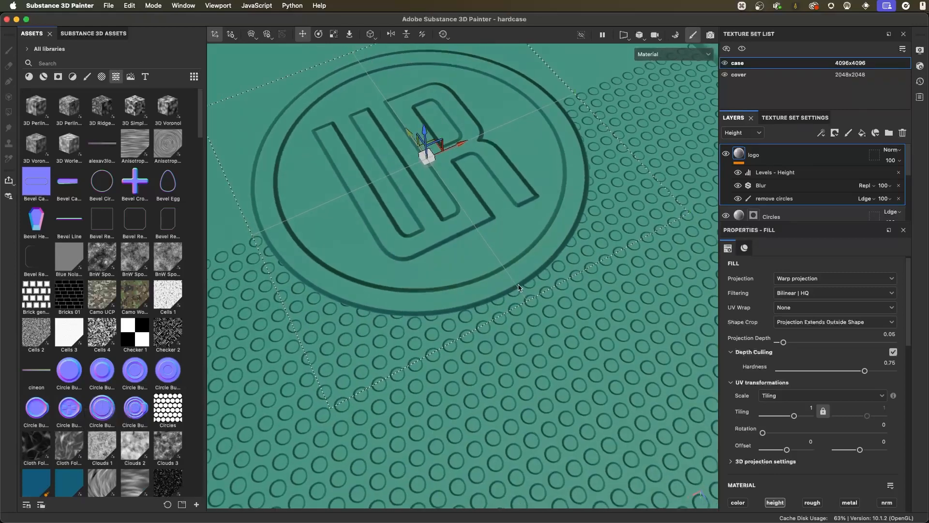
alt+drag(468, 270, 558, 184)
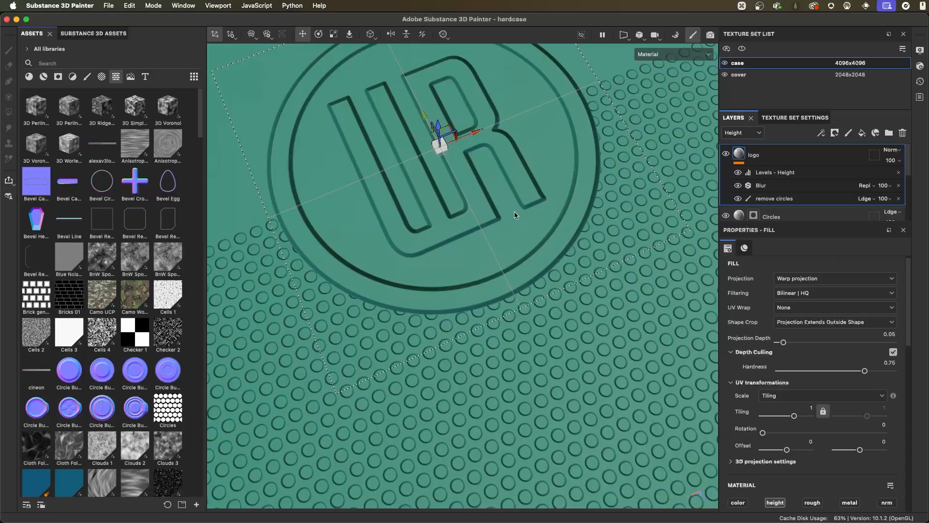
scroll(515, 215, up, 6)
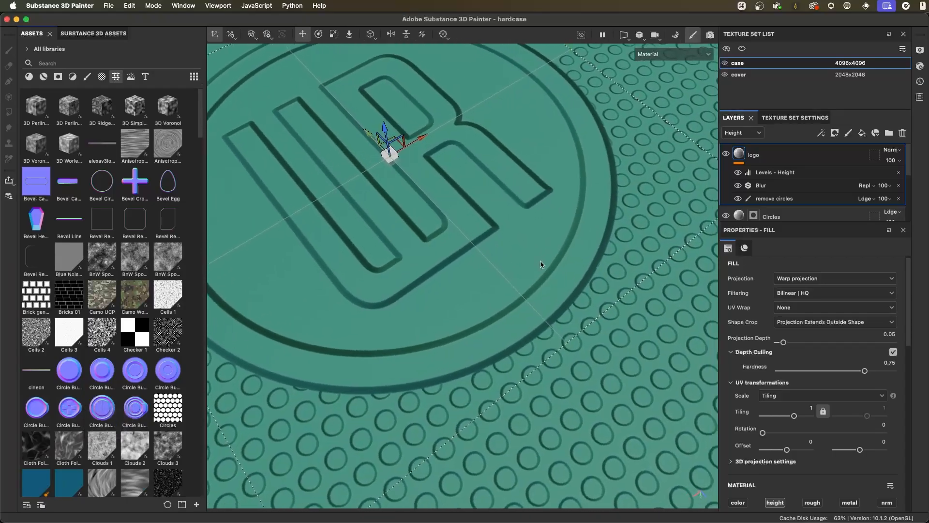
scroll(541, 264, up, 3)
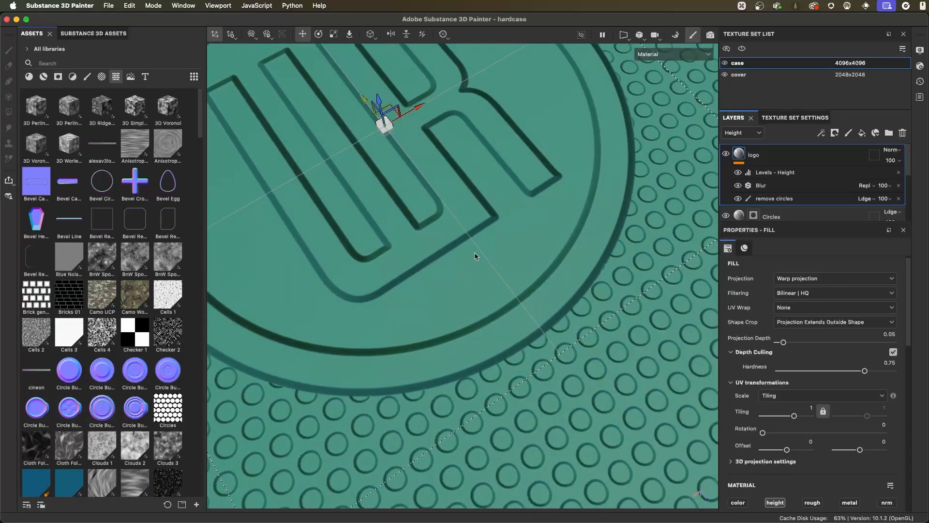
scroll(500, 253, up, 4)
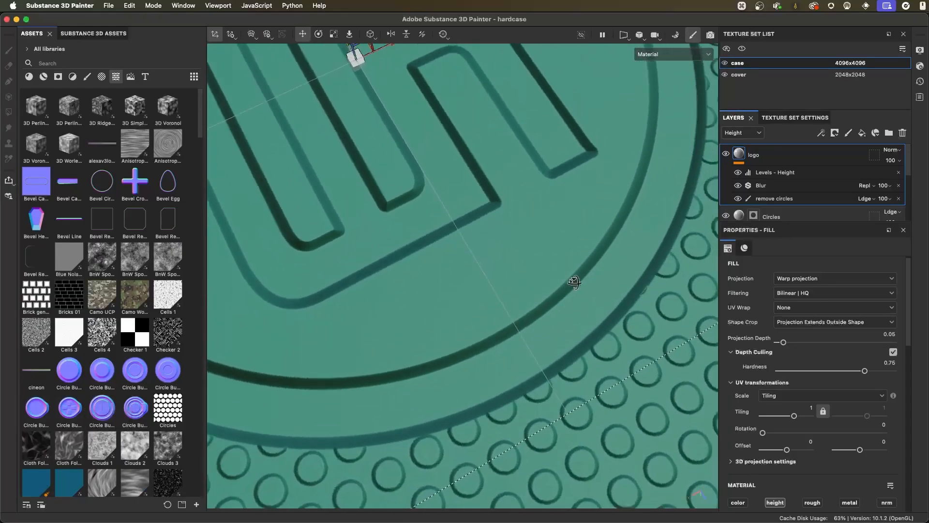
middle_drag(574, 282, 472, 177)
scroll(532, 271, up, 3)
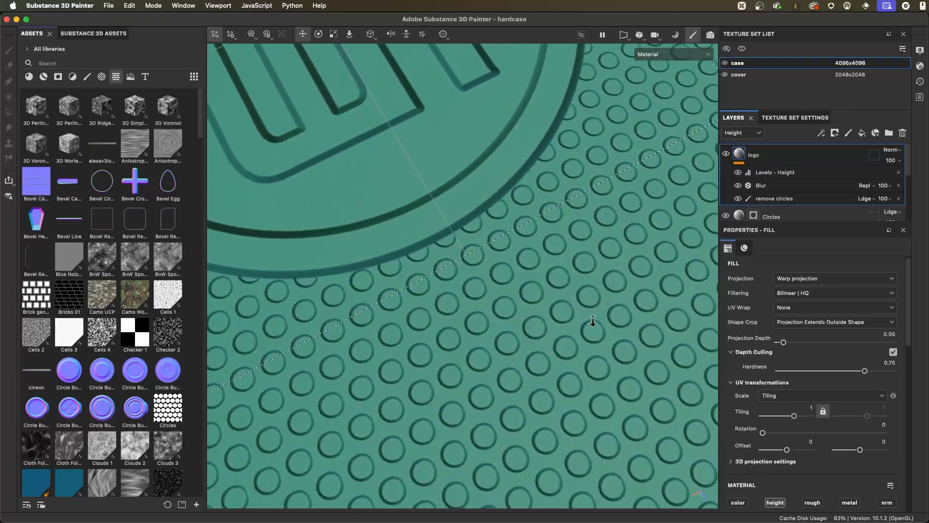
scroll(573, 323, up, 3)
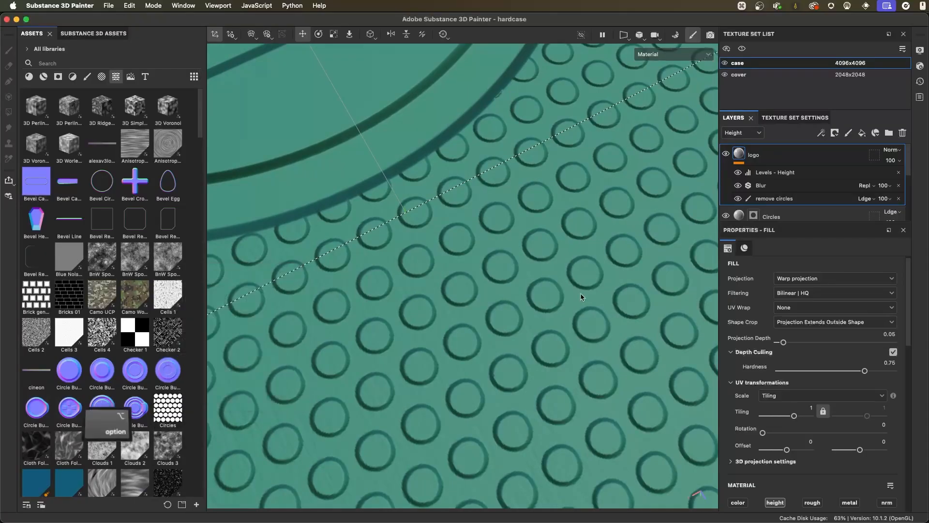
scroll(581, 291, down, 2)
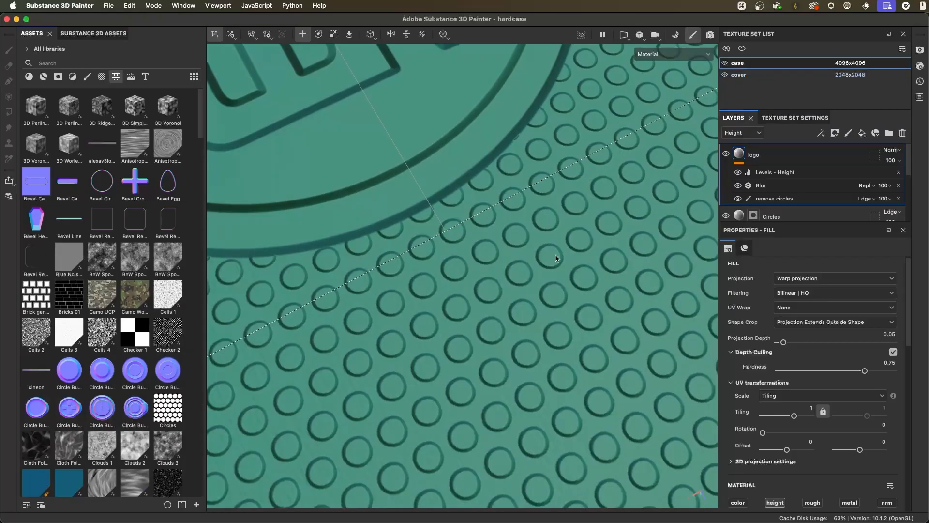
alt+right_drag(562, 242, 459, 167)
alt+middle_drag(459, 167, 489, 225)
alt+right_drag(489, 225, 450, 208)
alt+drag(451, 208, 529, 210)
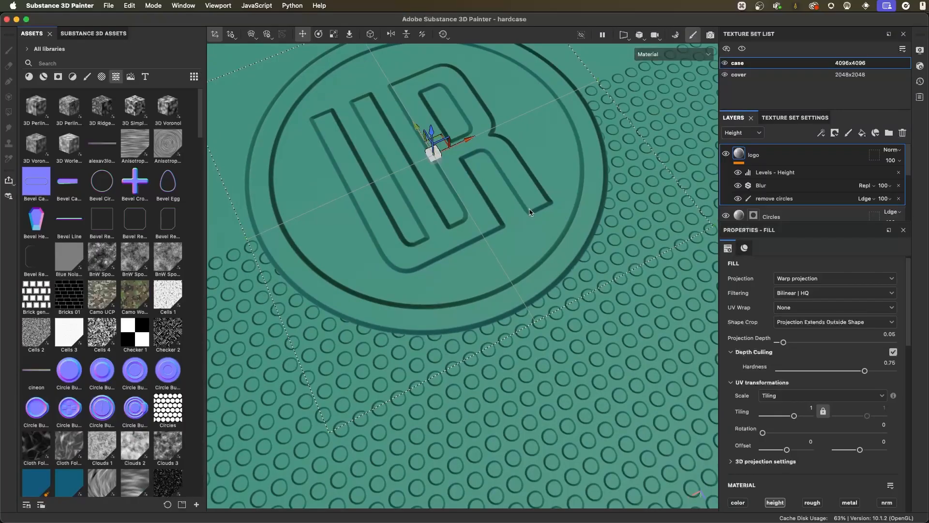
alt+right_drag(528, 233, 517, 254)
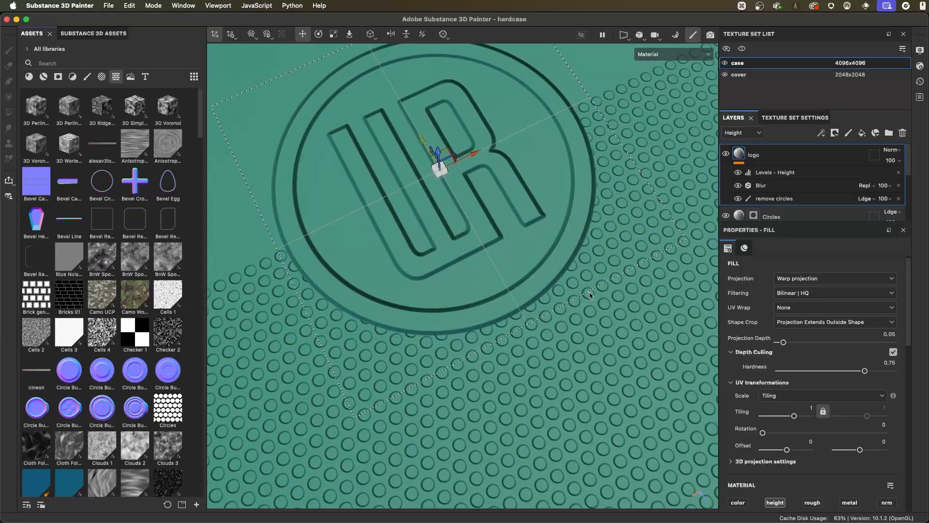
- Compare the logo and circle relief with the case texture set at 2048x2048, and return it to 4096x4096
alt+drag(580, 288, 501, 192)
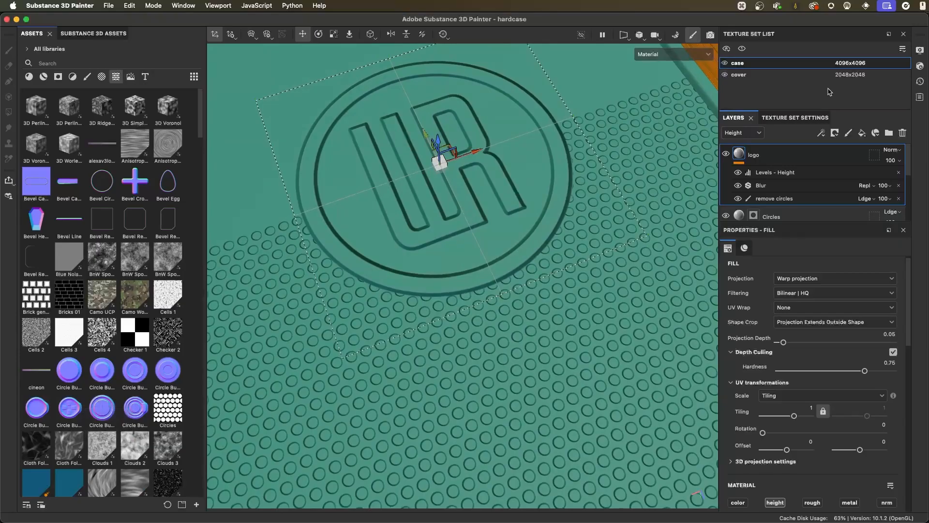
click(842, 63)
click(858, 114)
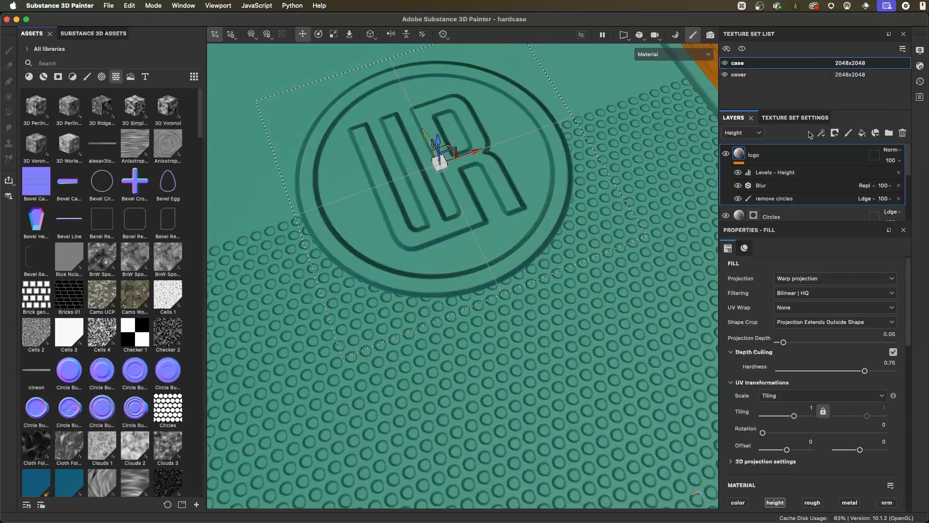
alt+drag(591, 298, 511, 231)
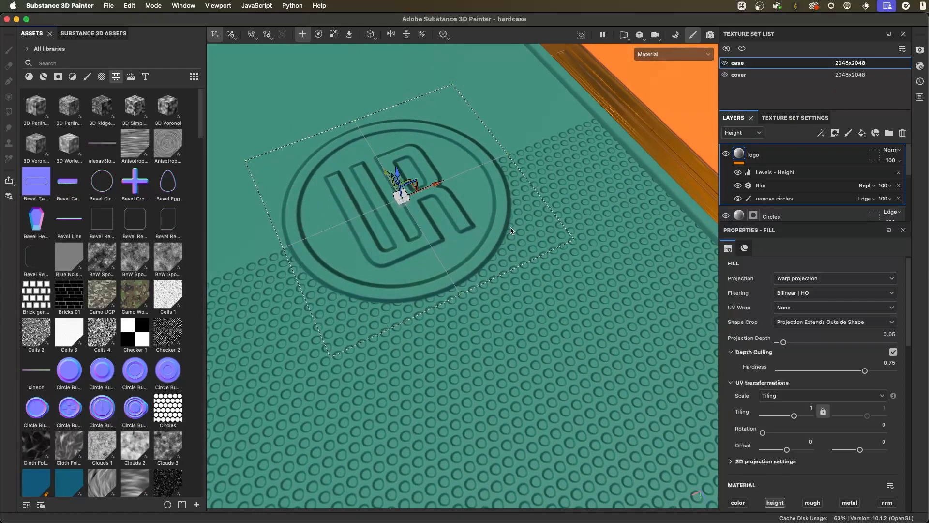
alt+drag(586, 298, 516, 302)
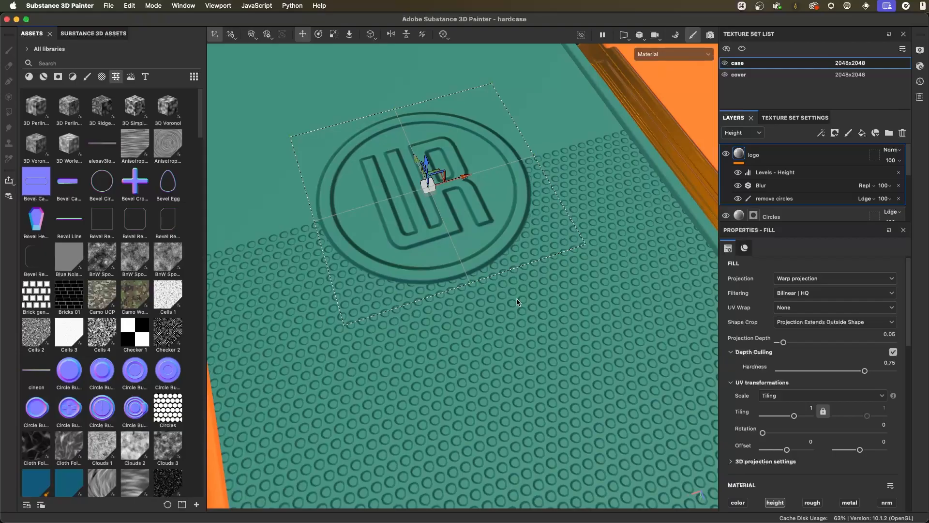
click(848, 63)
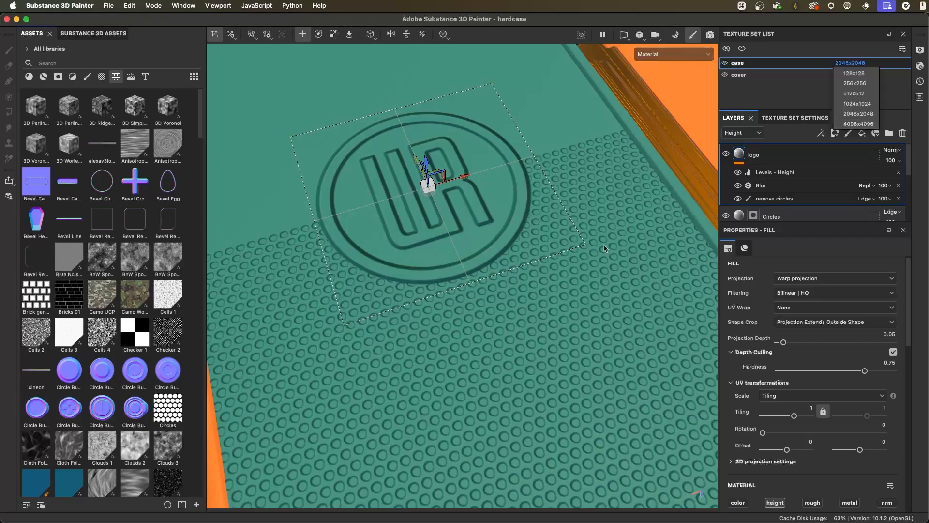
alt+right_drag(603, 245, 529, 248)
mouse_move(529, 247)
alt+mouse_down()
mouse_move(542, 259)
mouse_move(530, 258)
alt+mouse_up()
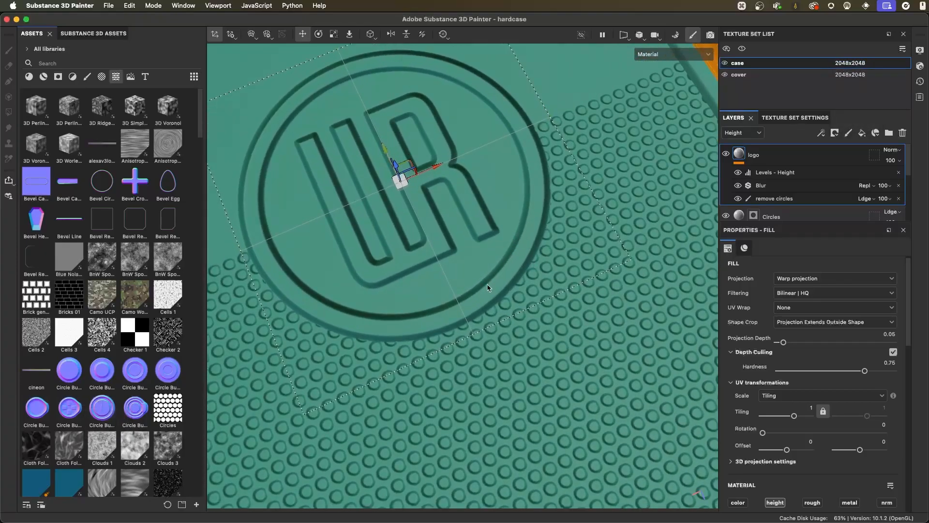
click(850, 63)
click(857, 124)
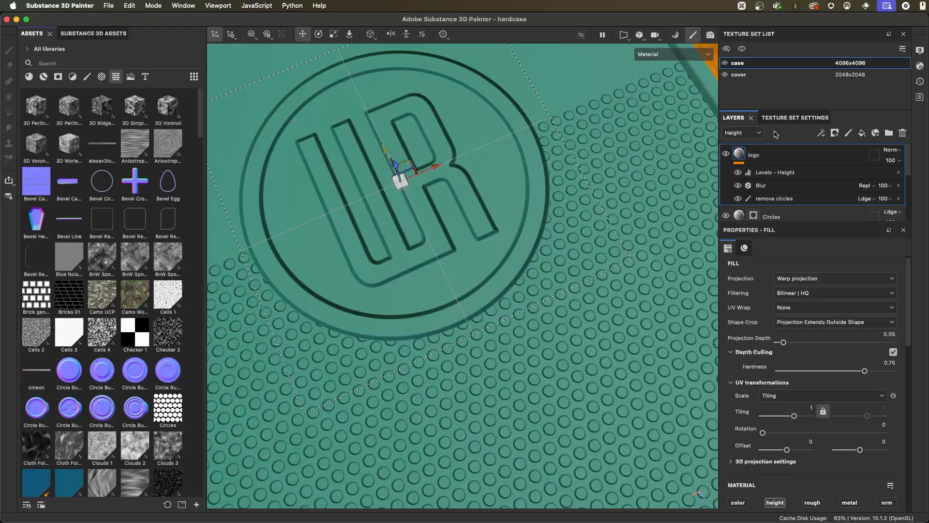
- Set the case texture set's resolution to 2048x2048 and view the logo in the context of the whole case
click(851, 63)
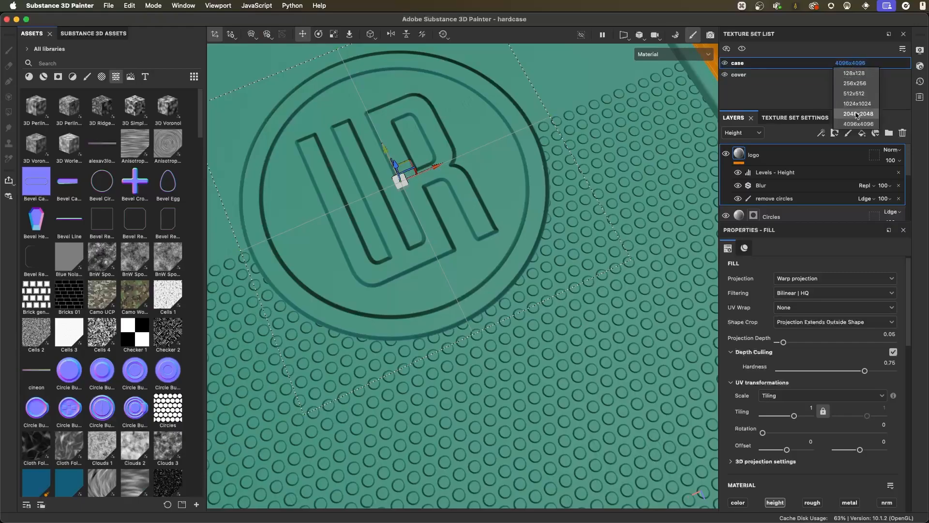
click(857, 114)
alt+drag(560, 208, 504, 199)
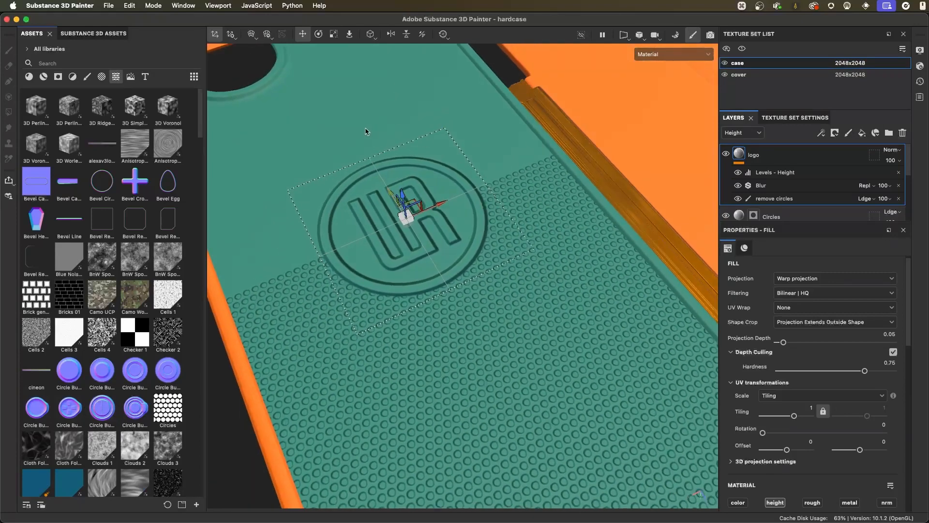
- Open the texture export settings, exclude the cover texture set and include it again
click(109, 6)
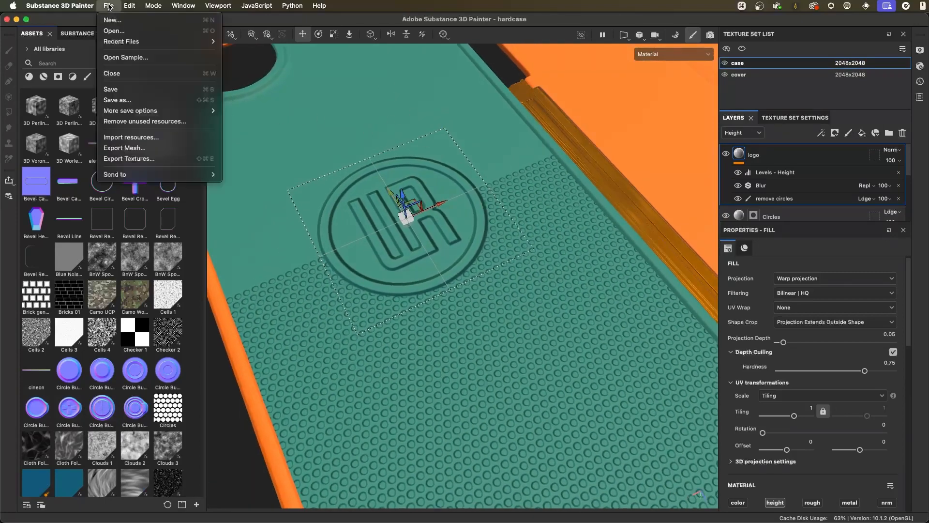
click(136, 159)
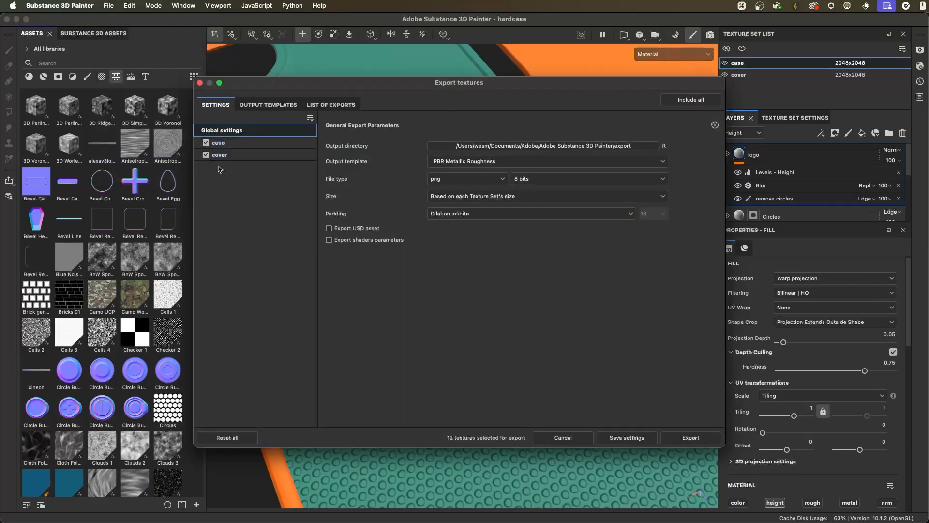
drag(676, 84, 636, 83)
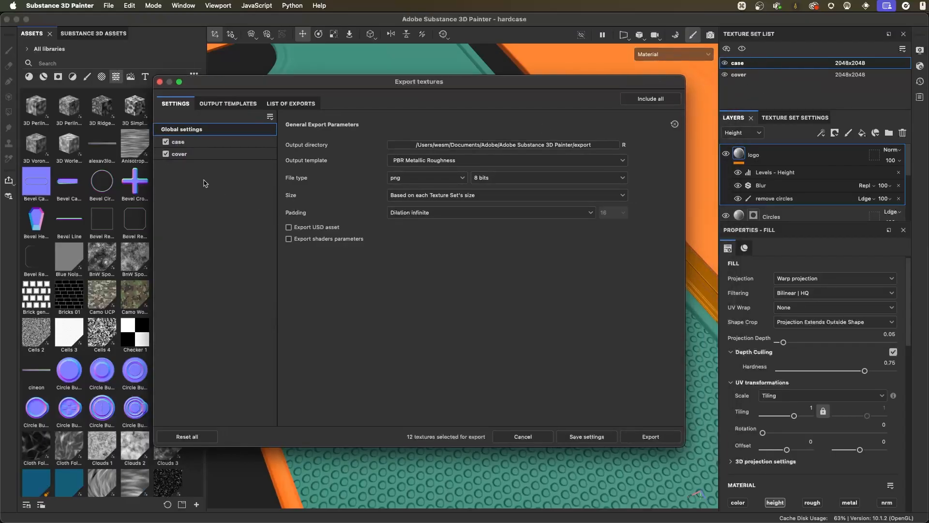
click(166, 154)
click(166, 154)
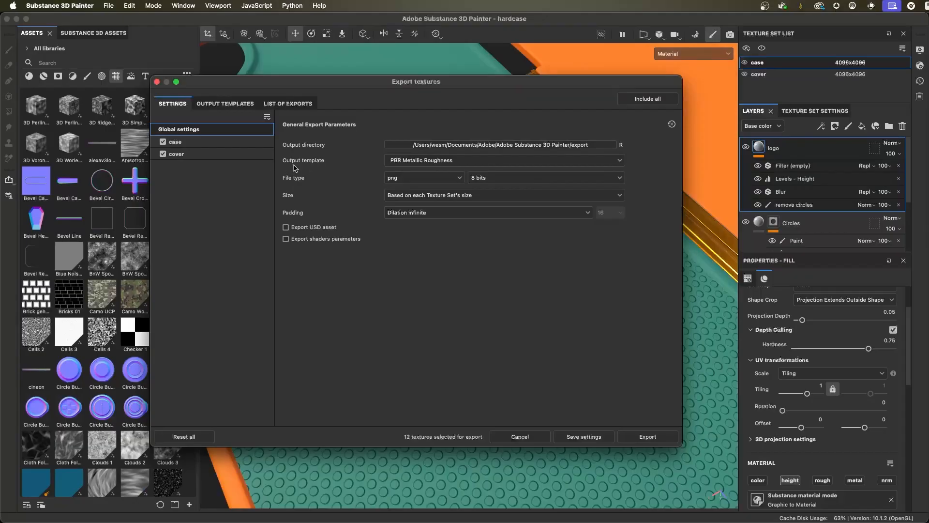
- Set the export output template to Document channels + Normal + AO (No Alpha) and close the export settings
click(568, 163)
scroll(532, 213, up, 3)
scroll(534, 211, down, 5)
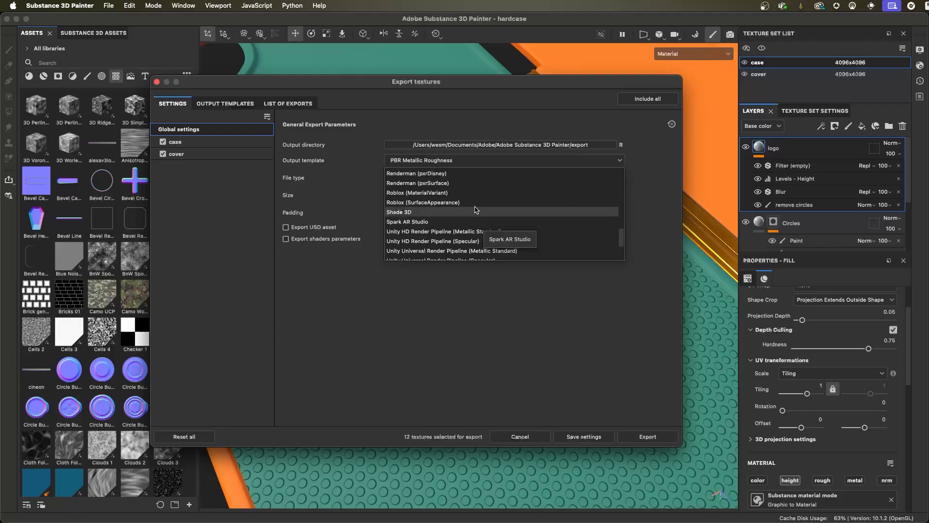
scroll(483, 211, up, 1)
drag(623, 235, 627, 176)
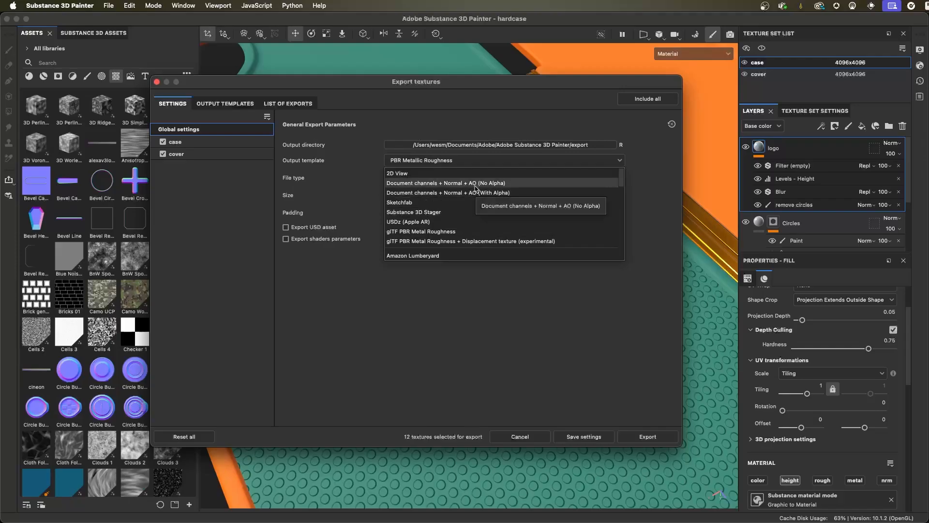
click(428, 184)
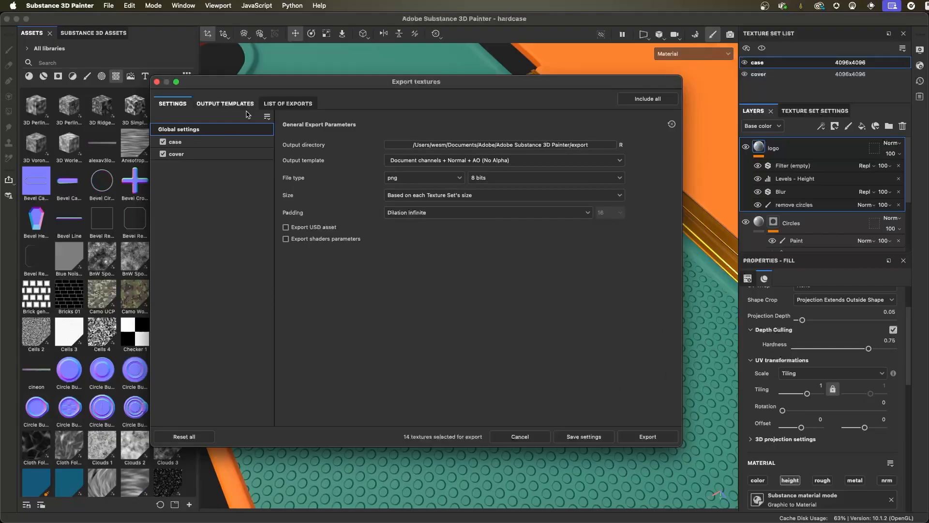
click(156, 82)
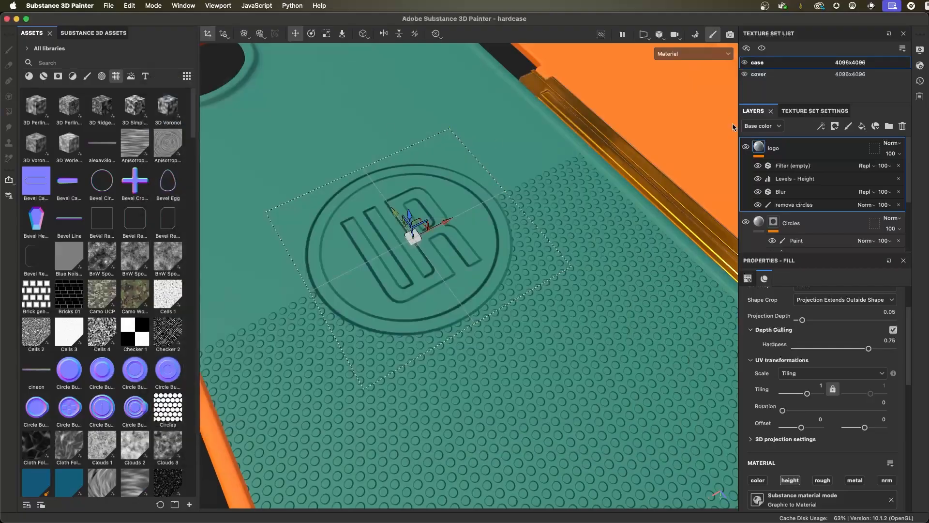
- Show the case's texture set settings with more room and review its general properties and channels
click(808, 113)
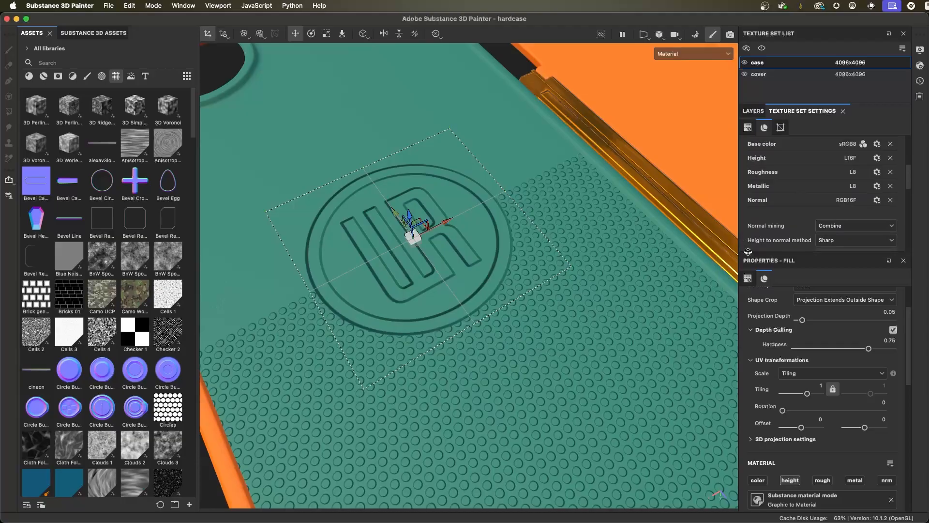
drag(746, 253, 748, 309)
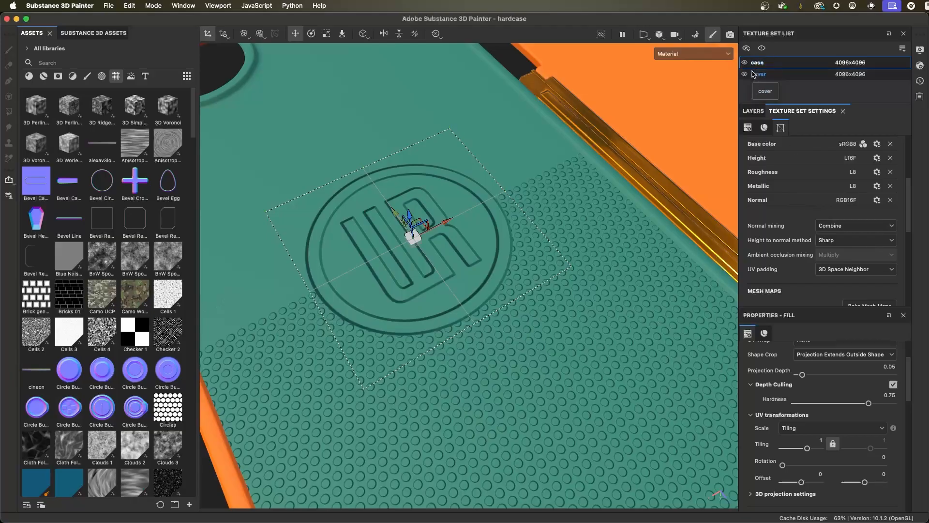
scroll(772, 193, up, 5)
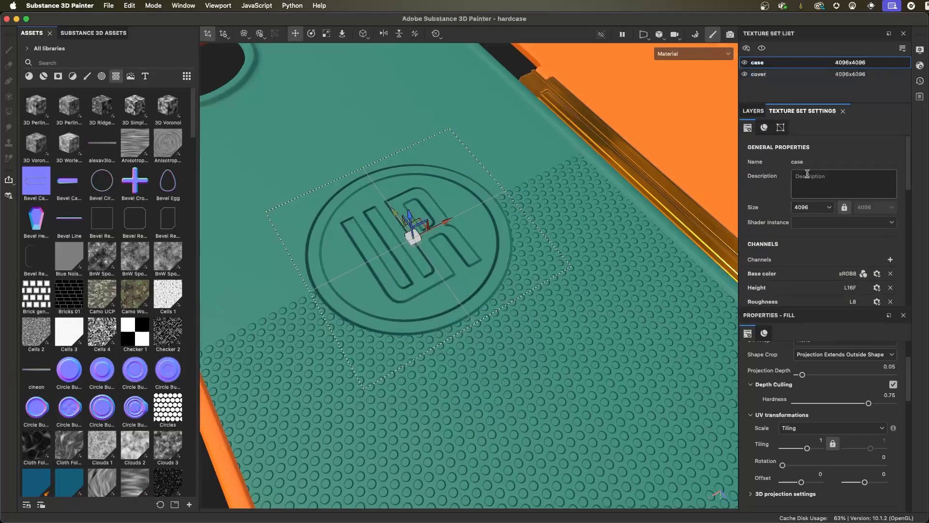
scroll(773, 194, down, 3)
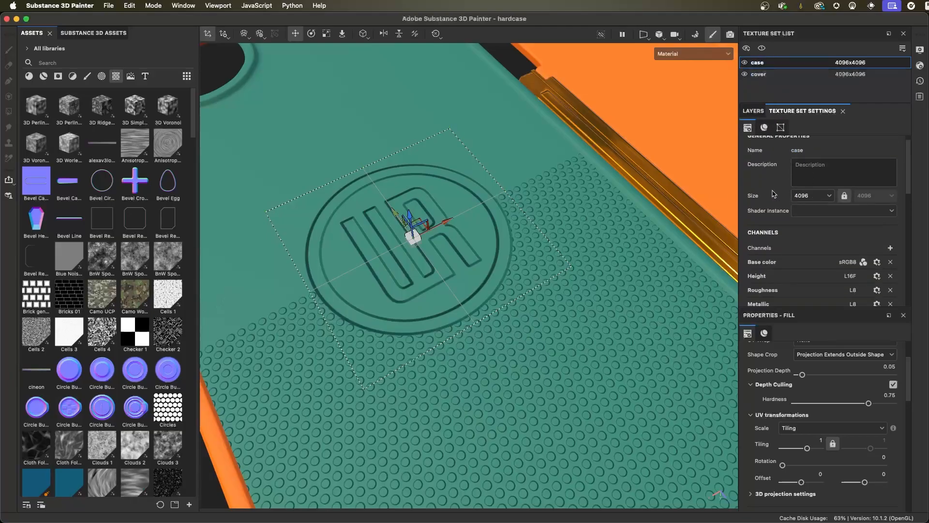
scroll(772, 194, down, 1)
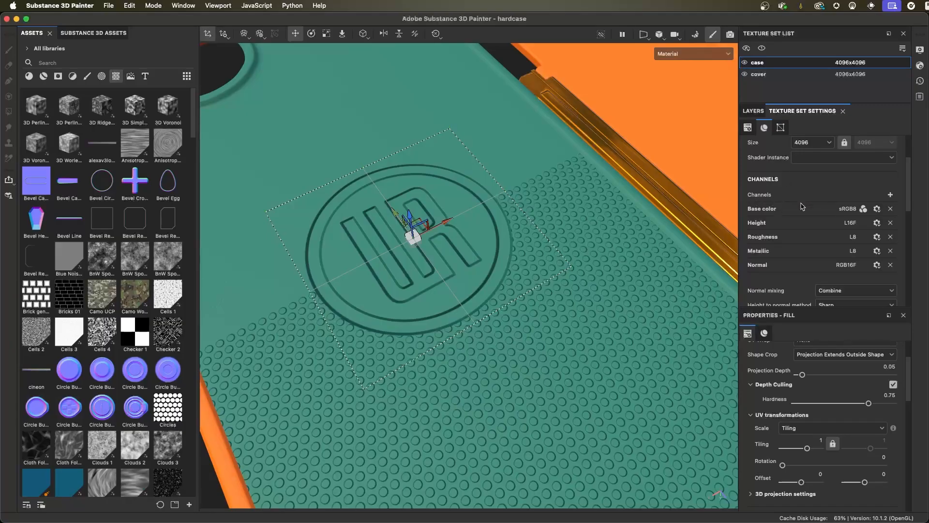
- Review the additional channels available for the case texture set, widening the settings area to read them
click(889, 195)
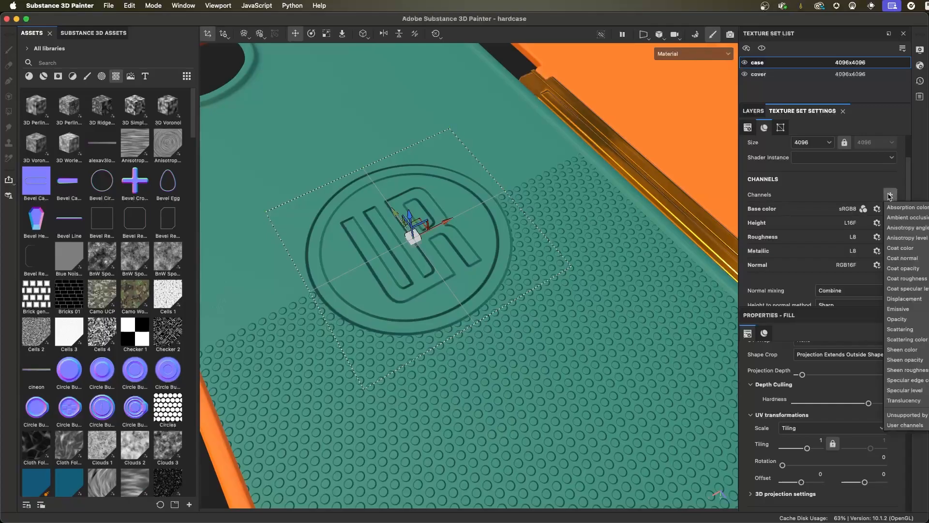
click(798, 176)
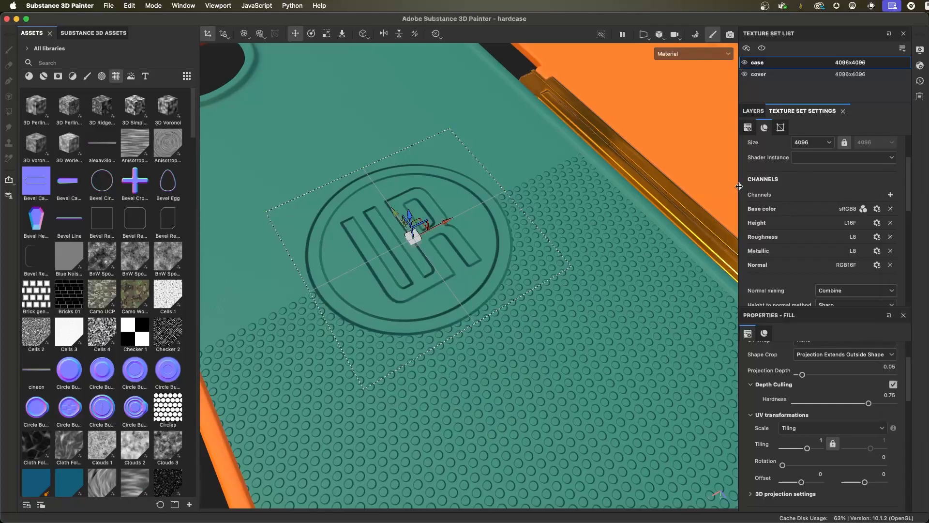
drag(739, 186, 692, 187)
click(890, 195)
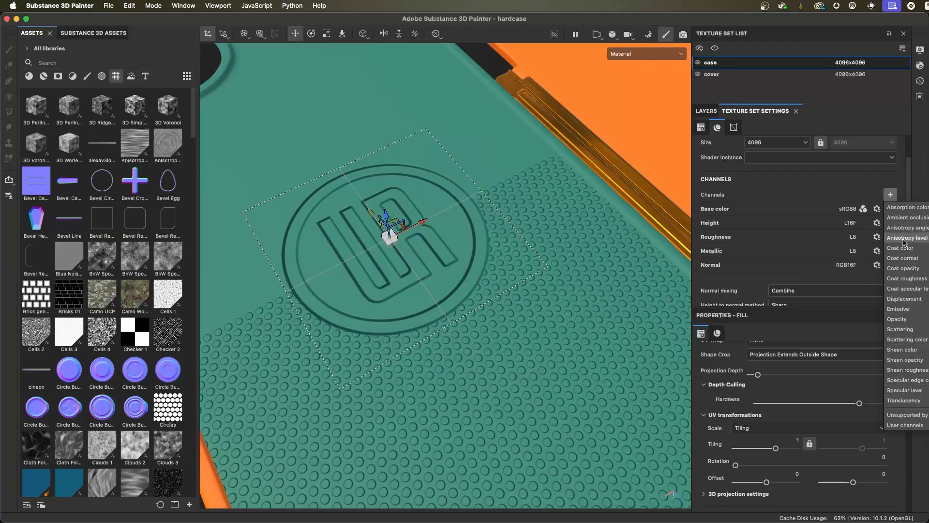
click(797, 186)
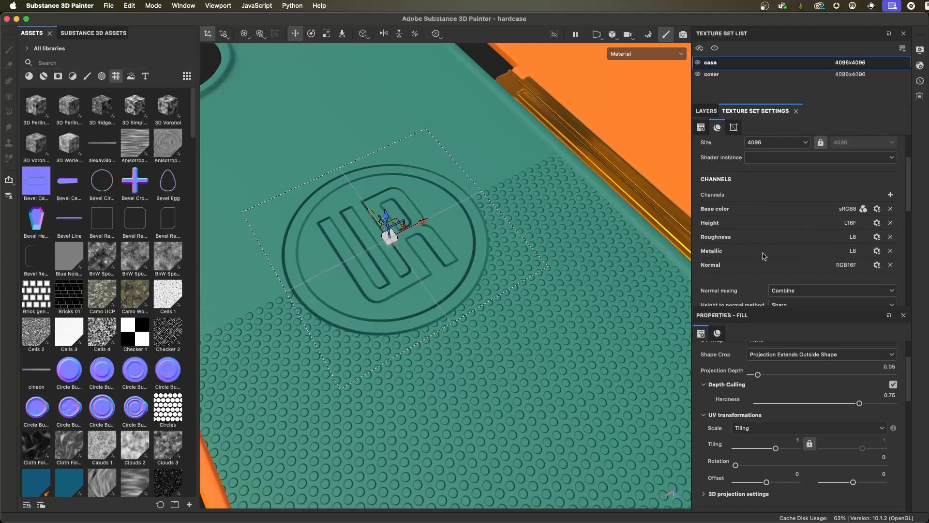
- Reopen the texture export settings and set the file type to sbsar
click(112, 6)
click(143, 157)
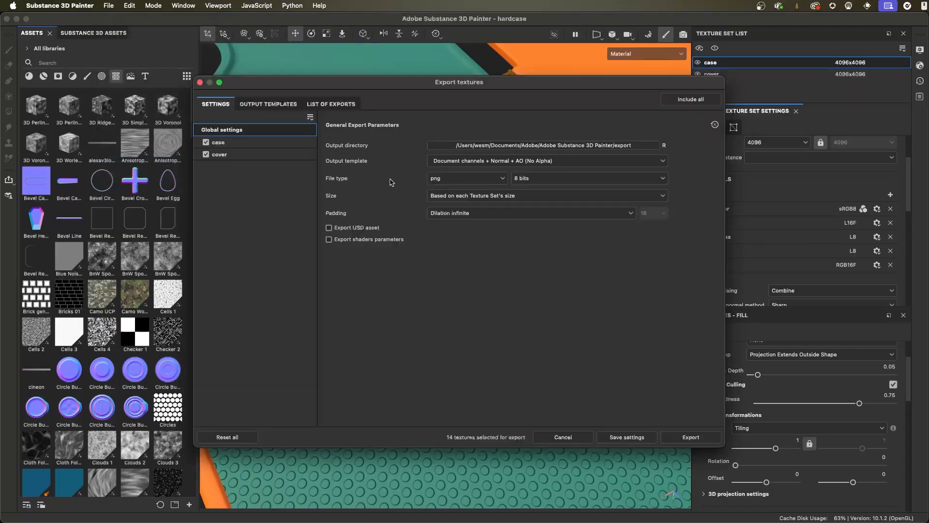
click(498, 180)
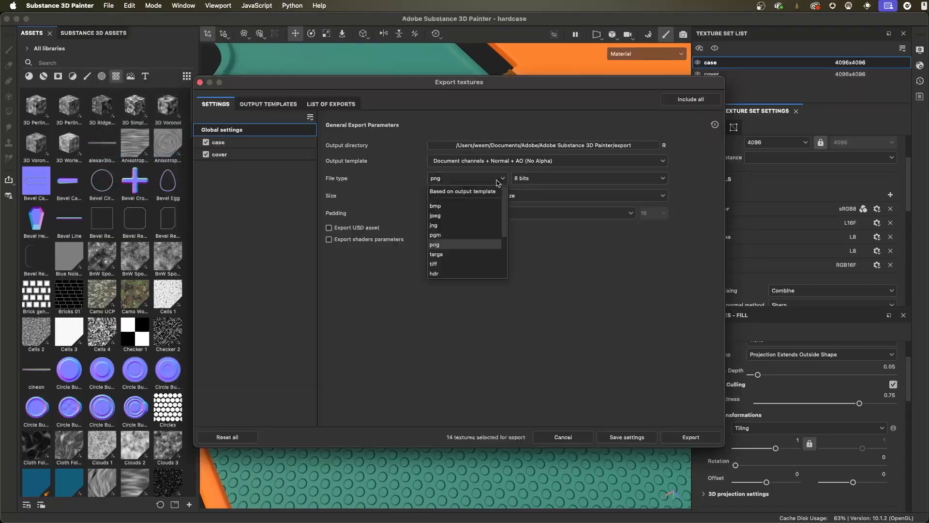
scroll(481, 220, down, 1)
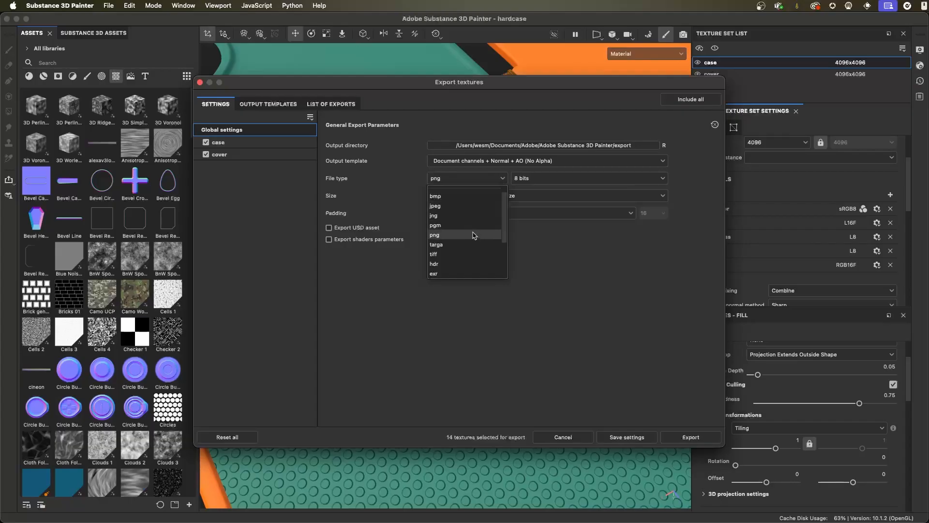
scroll(465, 232, down, 5)
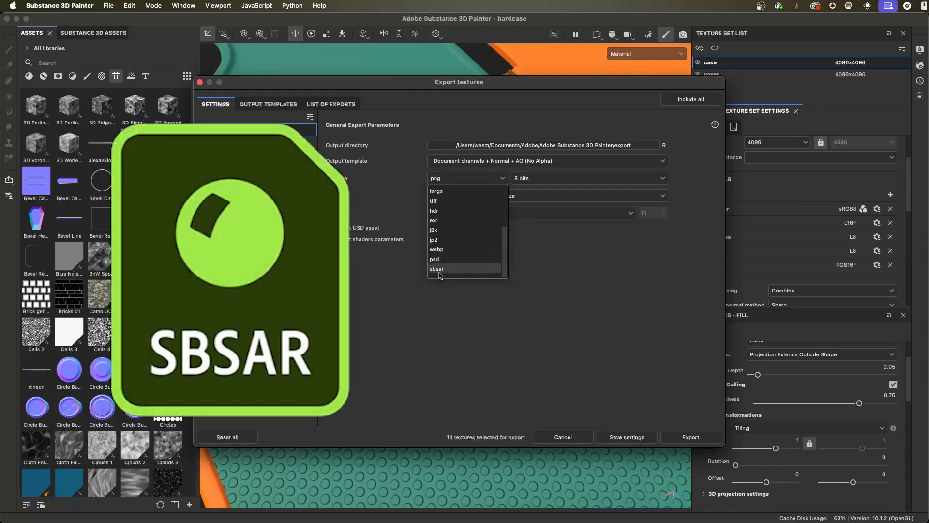
click(436, 269)
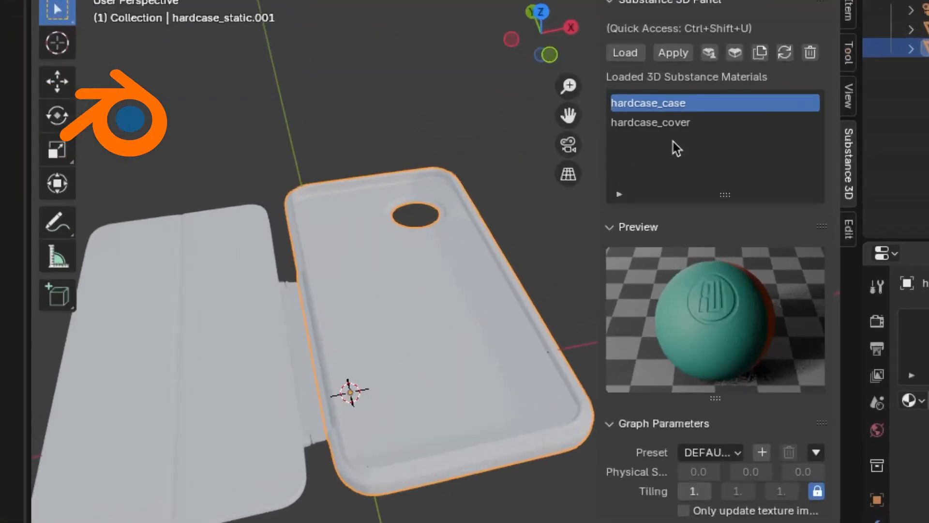
- In Blender, apply the hardcase_case Substance material to the phone case and hardcase_cover to the cover
click(673, 52)
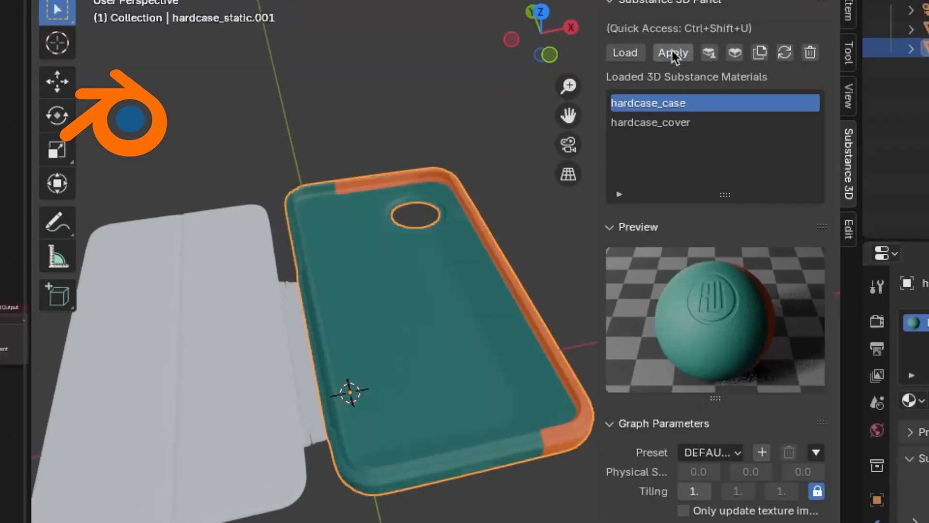
click(227, 263)
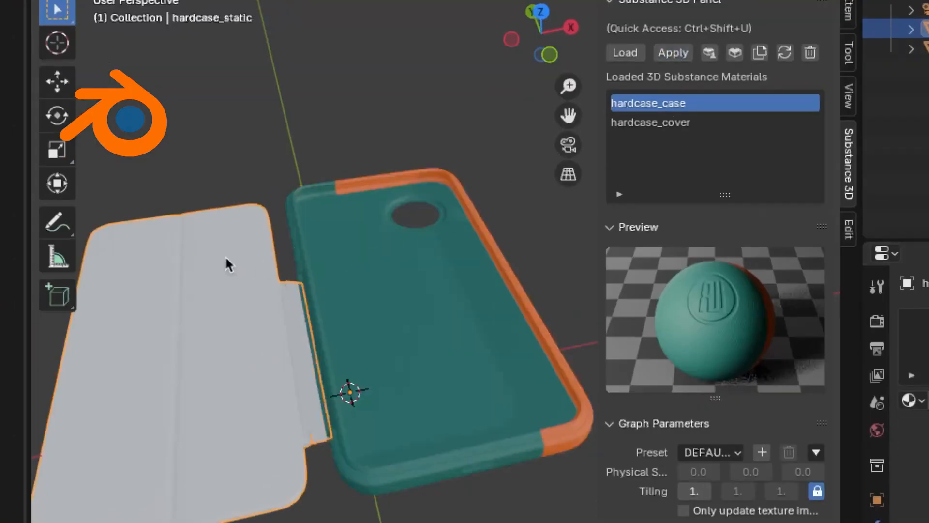
click(650, 123)
click(673, 53)
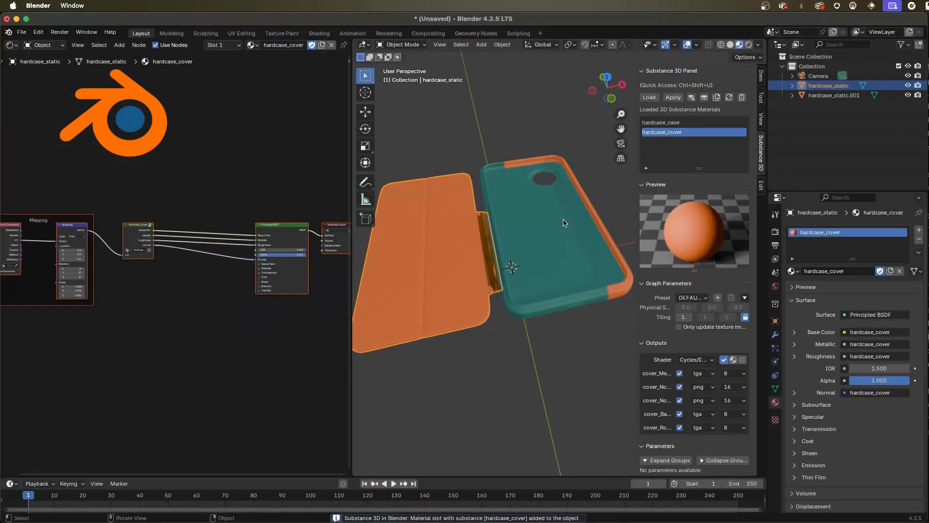
- Select the phone case and examine the hardcase_case node and its outputs in the shader graph
click(446, 206)
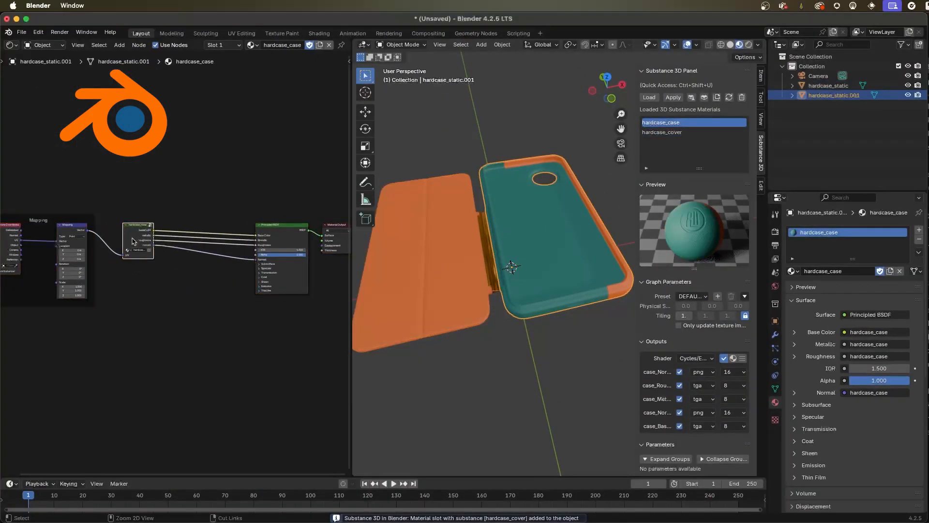
scroll(154, 246, up, 5)
middle_drag(148, 227, 203, 180)
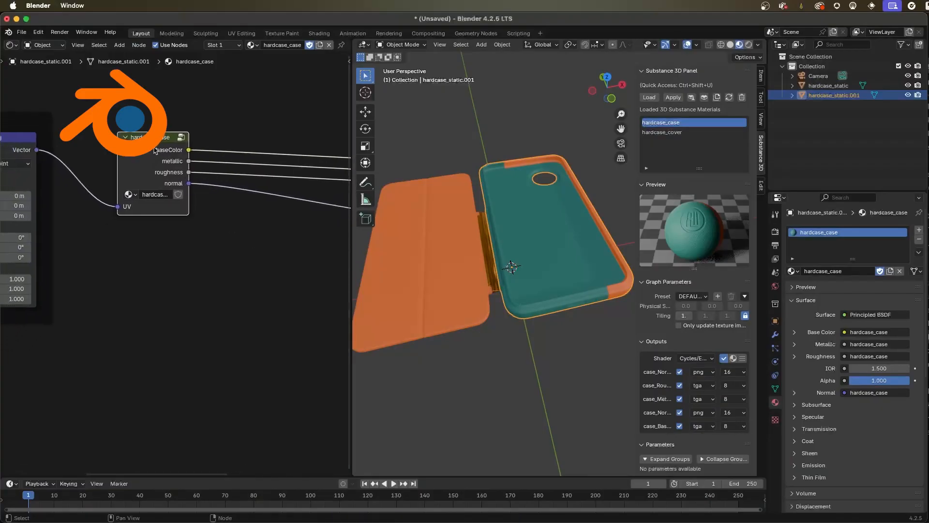
- Open the hardcase_case node group in the shader editor and inspect its contents alongside the phone case model
key(Tab)
ctrl+middle_drag(306, 298, 98, 172)
middle_drag(512, 257, 551, 272)
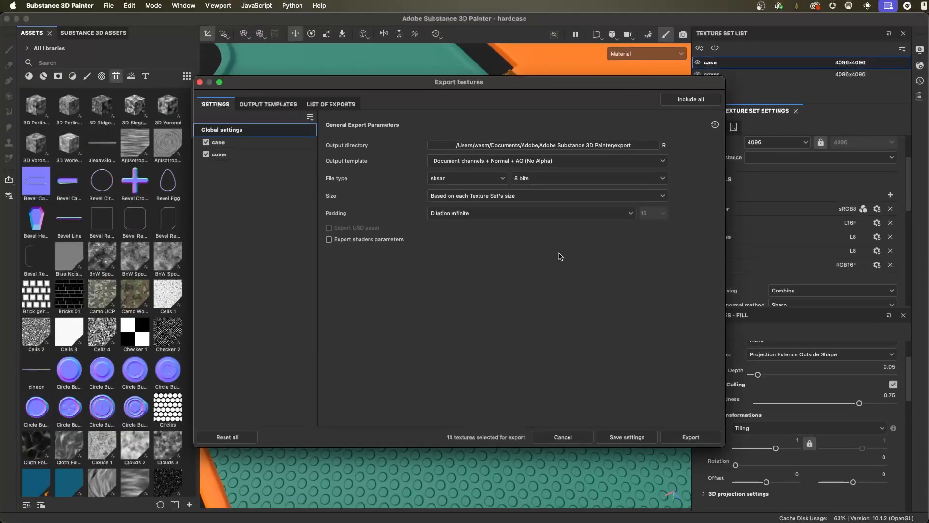
- In Substance 3D Painter's texture export settings, try maximum sizes of 4096 and 8192 for all texture sets
click(187, 307)
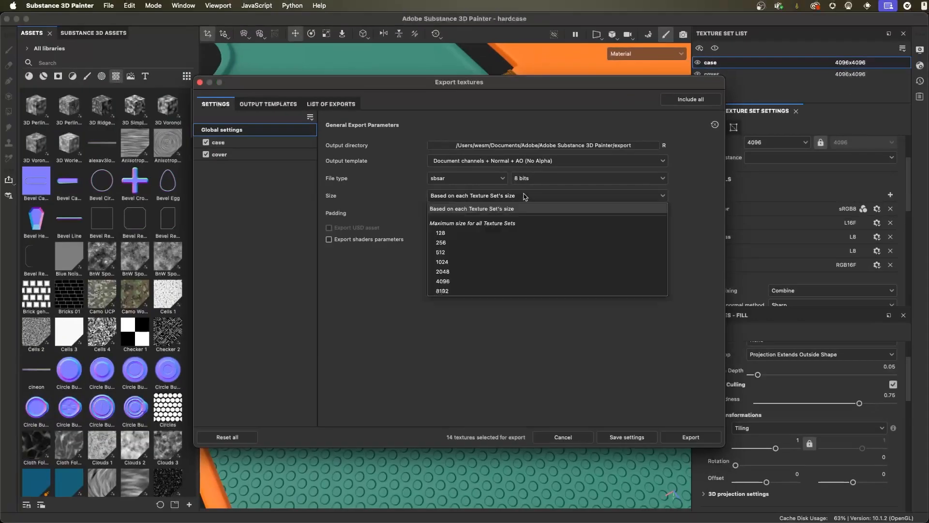
click(472, 281)
click(473, 198)
click(475, 290)
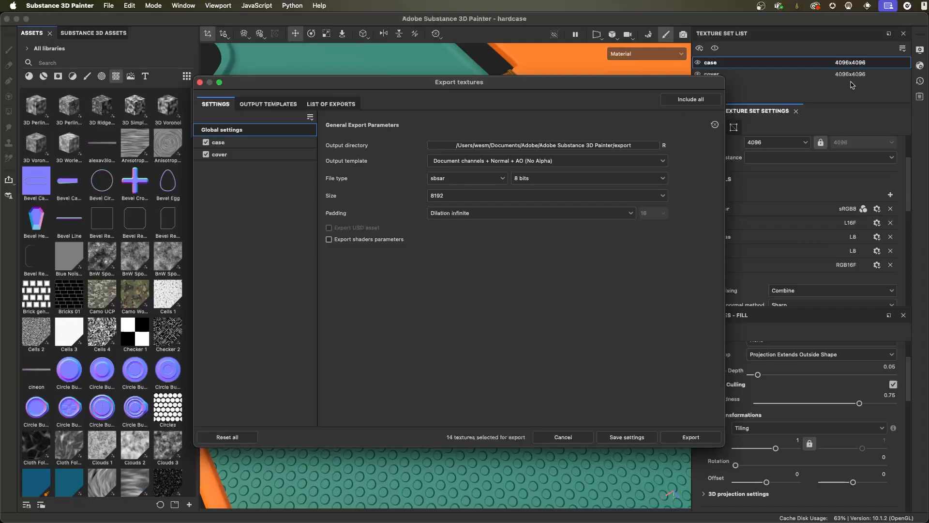
click(461, 198)
click(476, 281)
- Set the export size to Based on each Texture Set's size and export the textures as sbsar
click(473, 199)
click(467, 209)
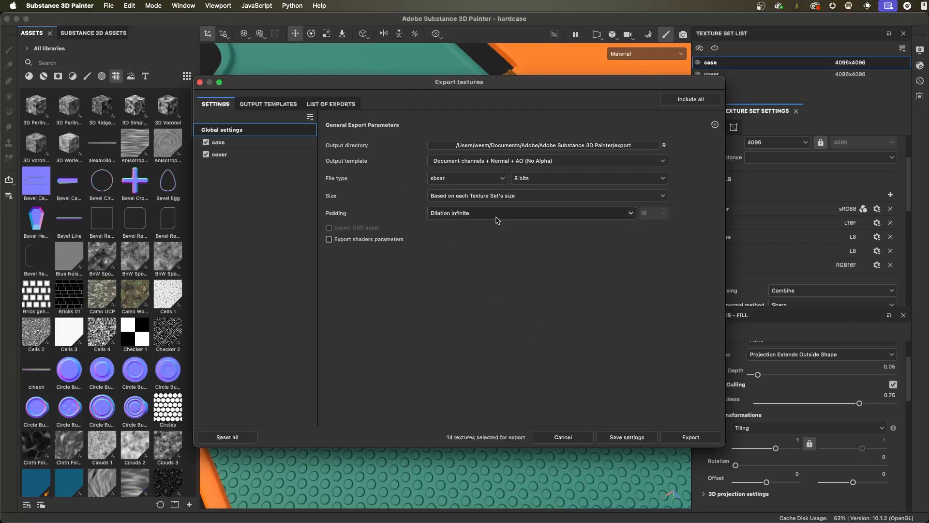
click(698, 439)
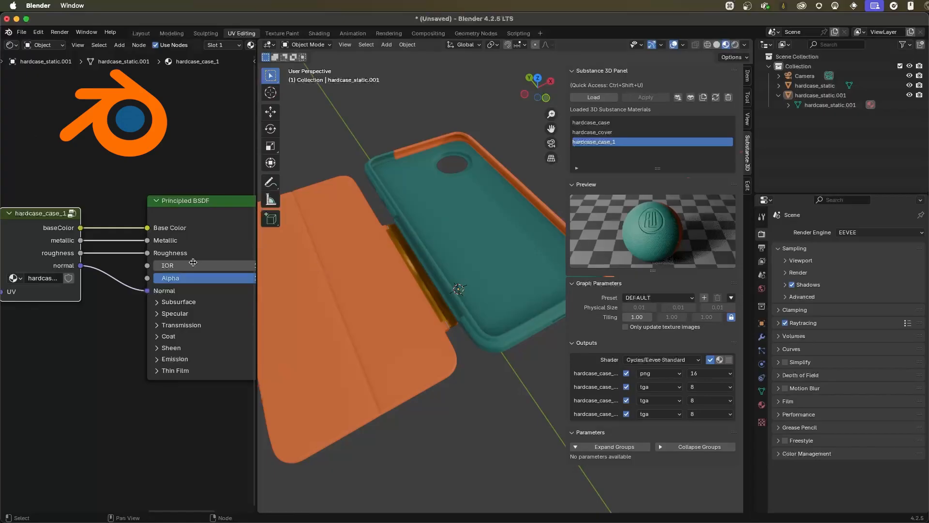
- In Blender, examine how the hardcase_case_1 node's outputs connect to the Principled BSDF shader
ctrl+middle_drag(203, 263, 196, 224)
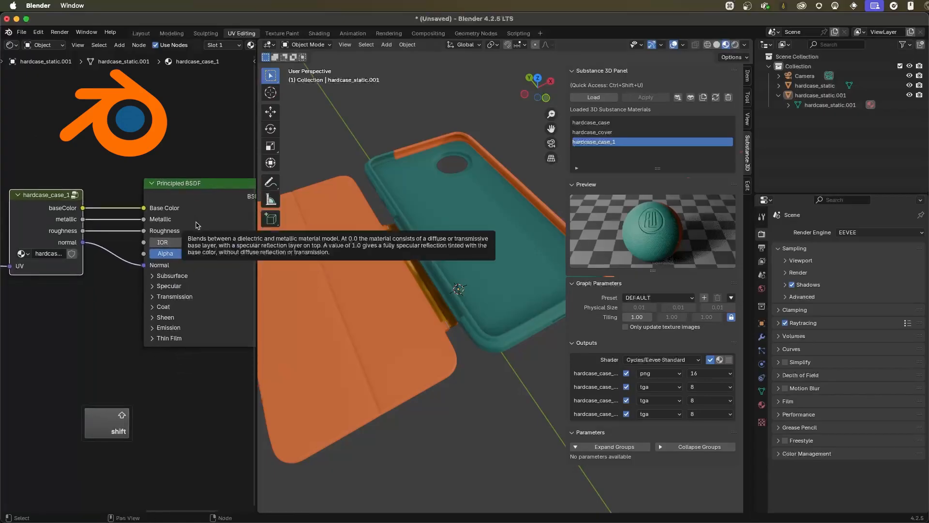